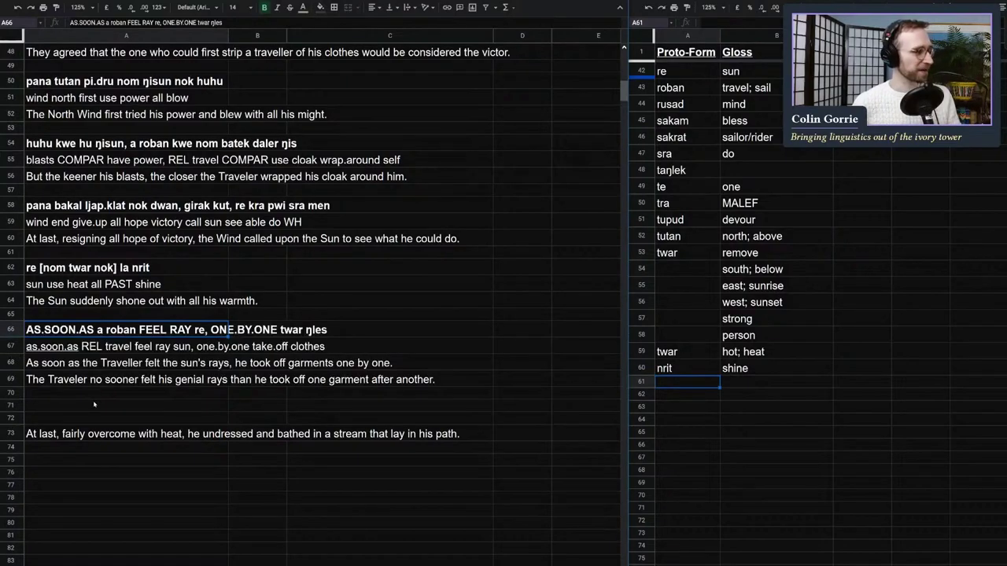
# Step: Set the zoom of the translation sheet to 125%
pyautogui.click(93, 404)
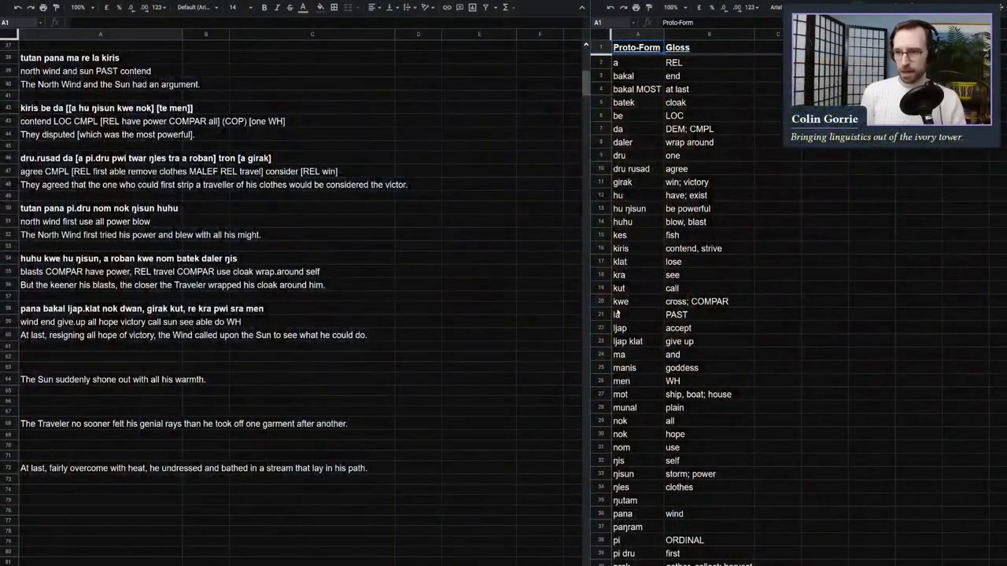
pyautogui.click(231, 235)
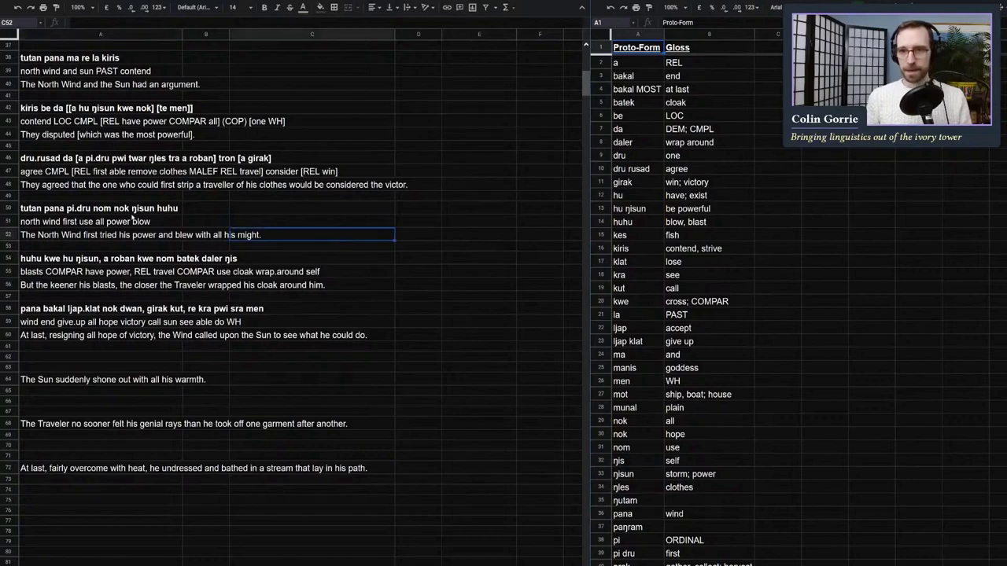
pyautogui.click(91, 8)
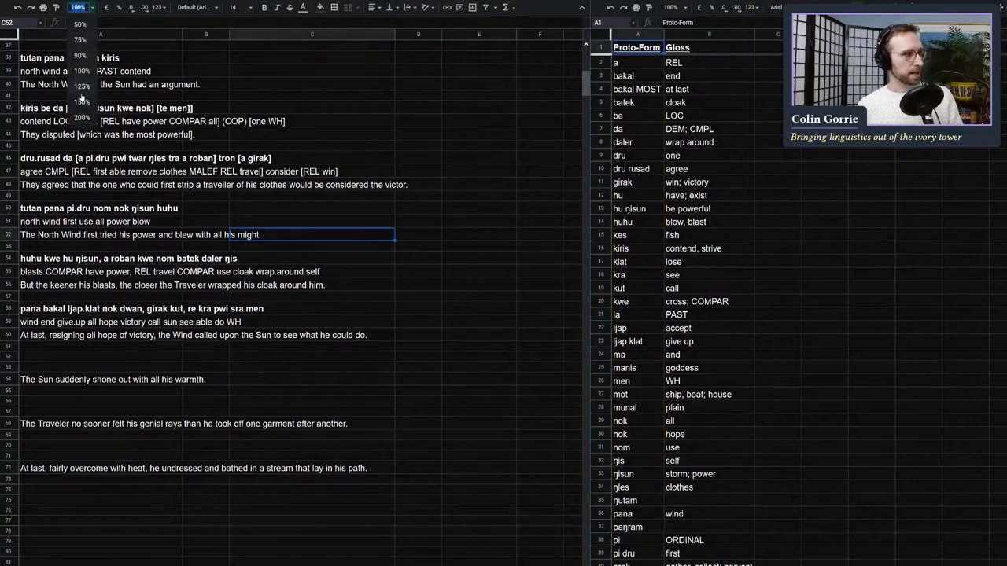
pyautogui.click(83, 102)
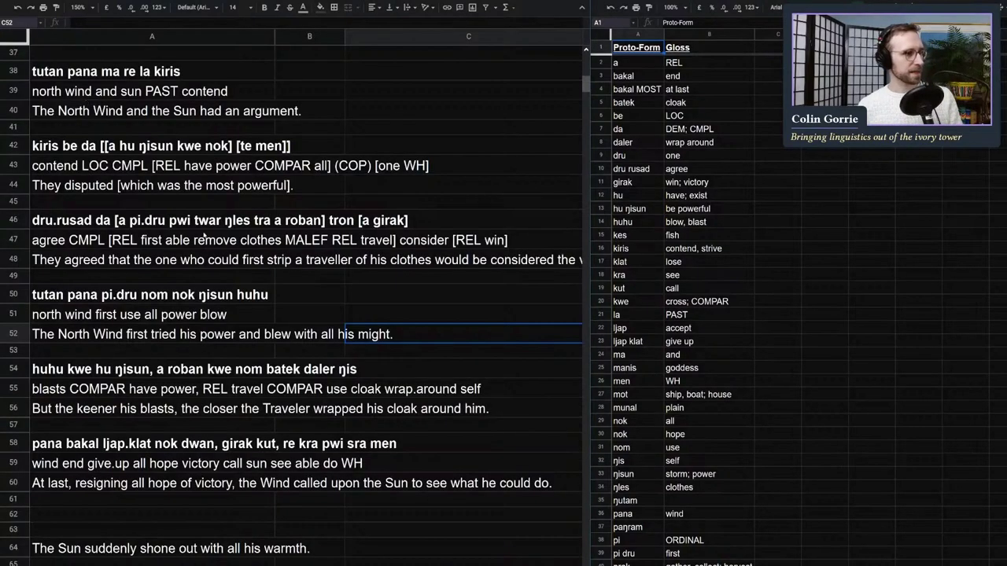
pyautogui.click(93, 8)
pyautogui.click(82, 88)
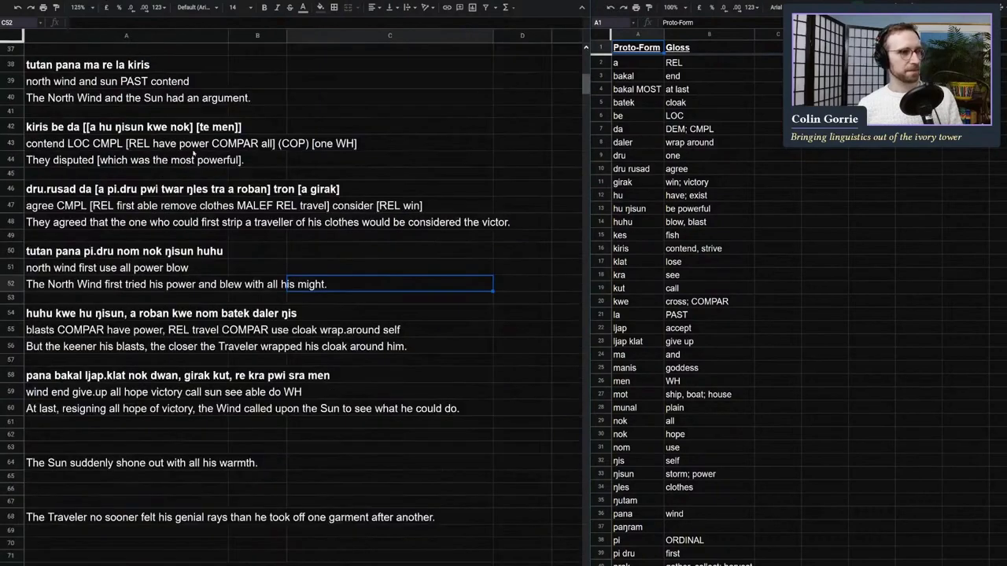
# Step: Set the zoom of the Proto-Form lexicon sheet to 125% and widen the translation sheet's side of the split view
pyautogui.click(685, 103)
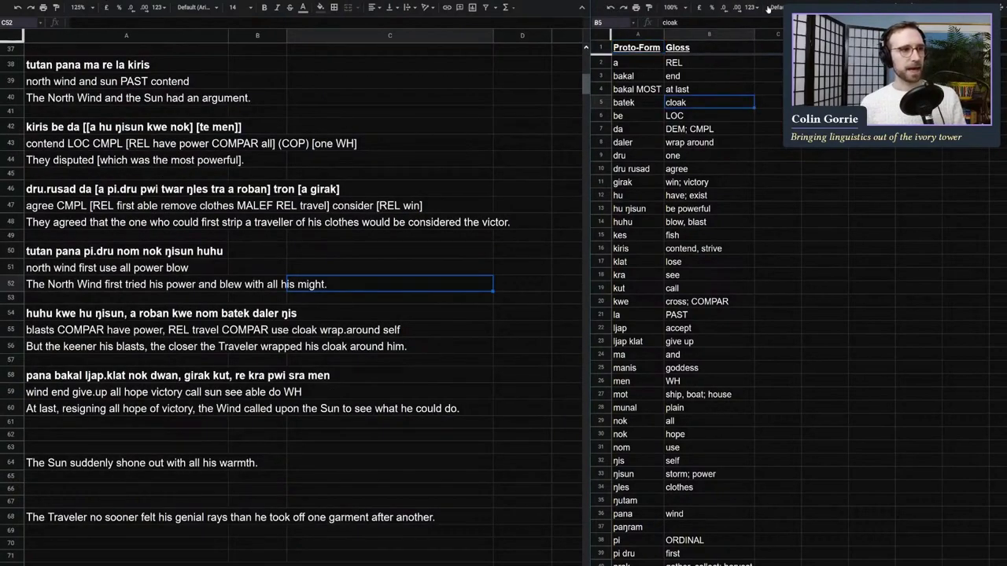
pyautogui.click(679, 7)
pyautogui.click(674, 86)
pyautogui.click(698, 151)
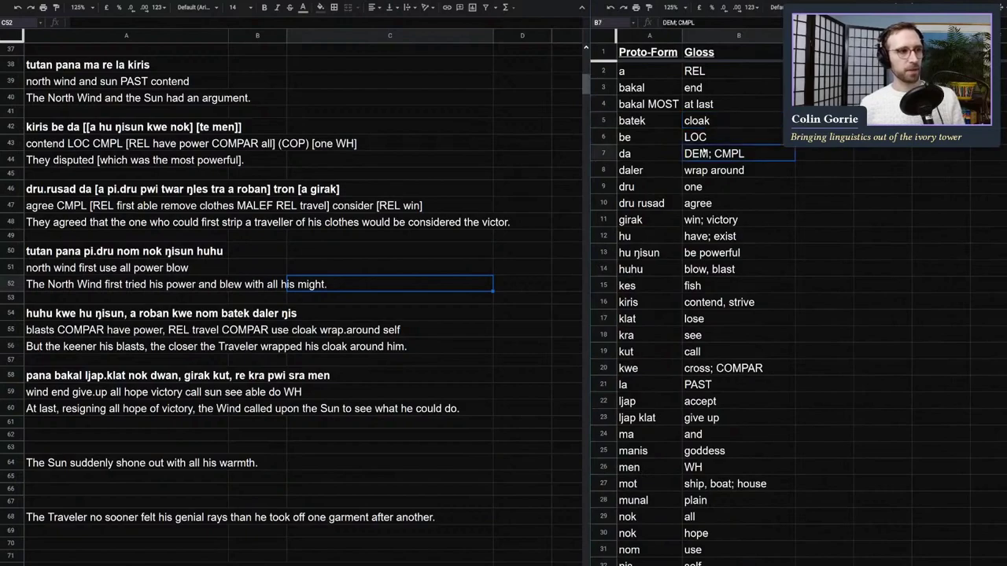
pyautogui.moveTo(574, 135); pyautogui.dragTo(627, 127)
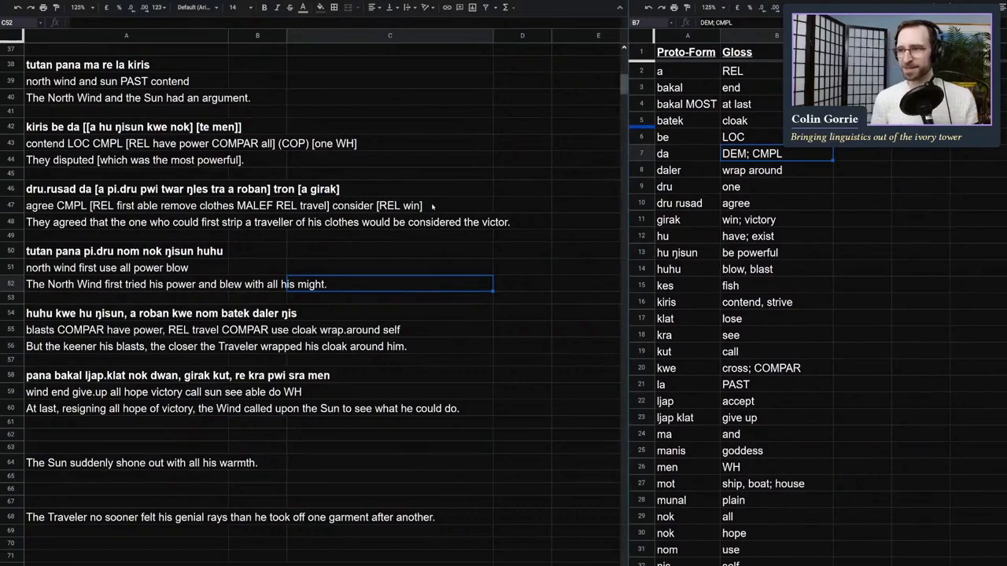
pyautogui.click(202, 130)
pyautogui.click(315, 91)
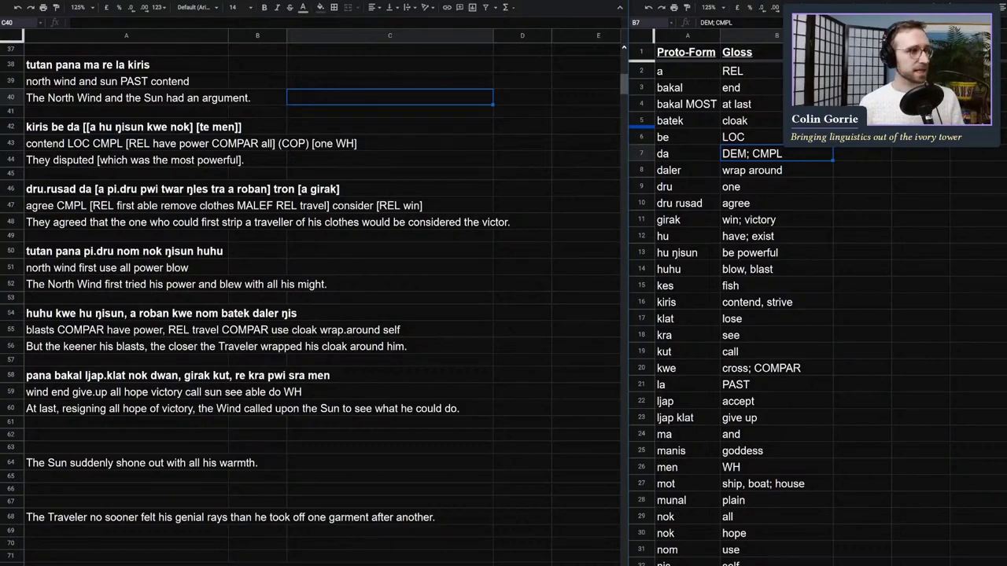
pyautogui.click(201, 52)
pyautogui.press('Up')
pyautogui.press('Up')
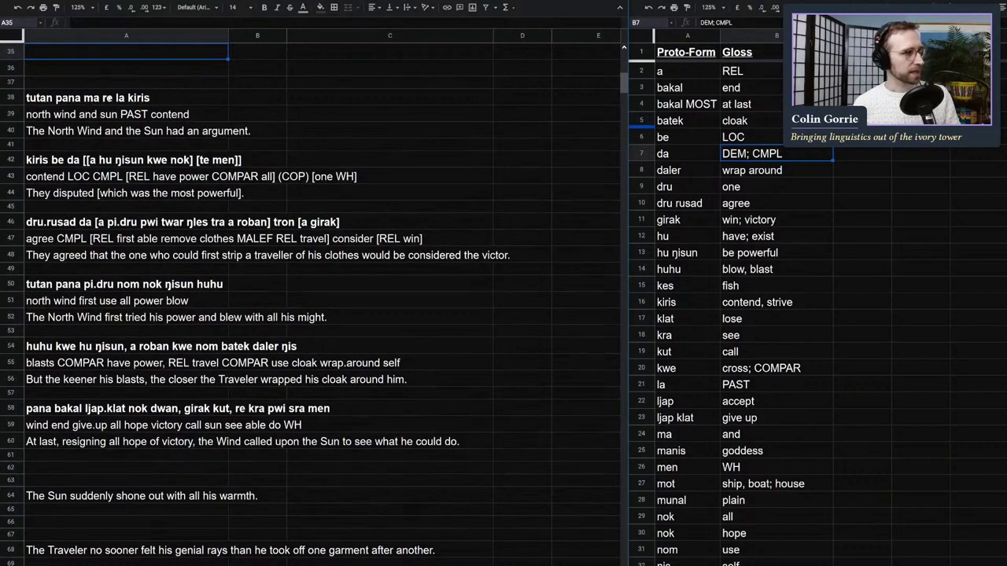
pyautogui.press('Down')
pyautogui.press('Down')
pyautogui.press('Down')
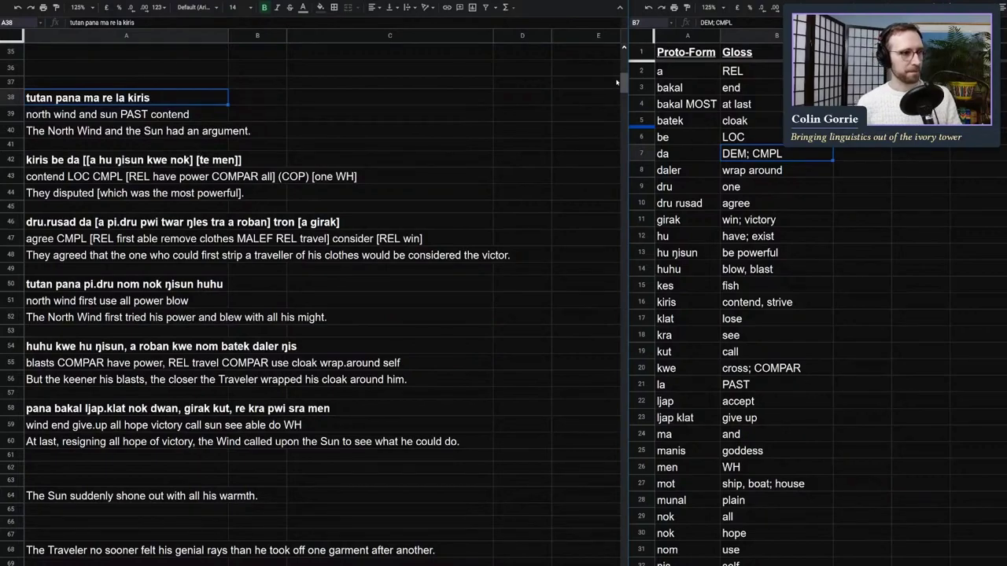
pyautogui.scroll(-2, 622, 84)
pyautogui.scroll(1, 622, 83)
pyautogui.scroll(1, 622, 83)
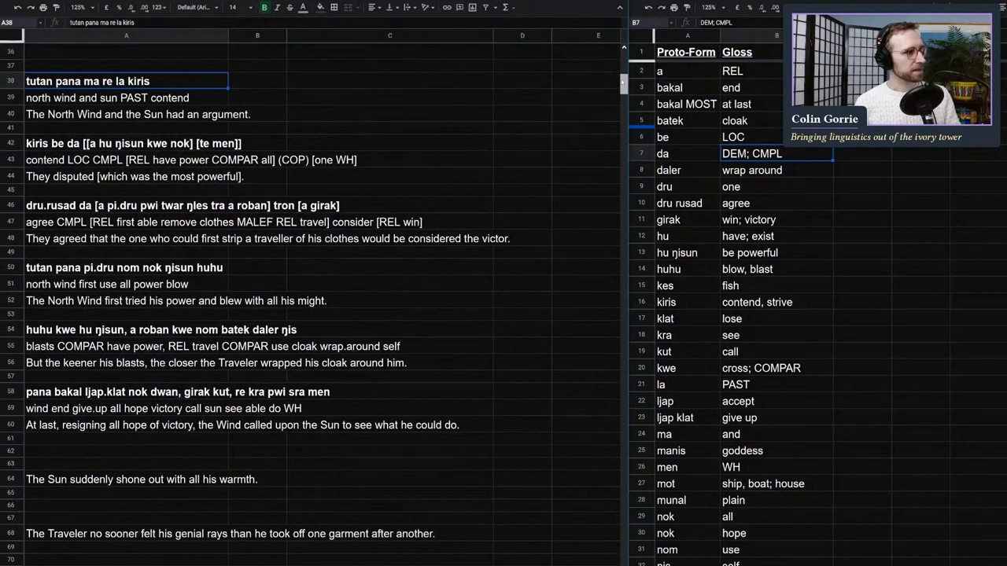
pyautogui.click(116, 51)
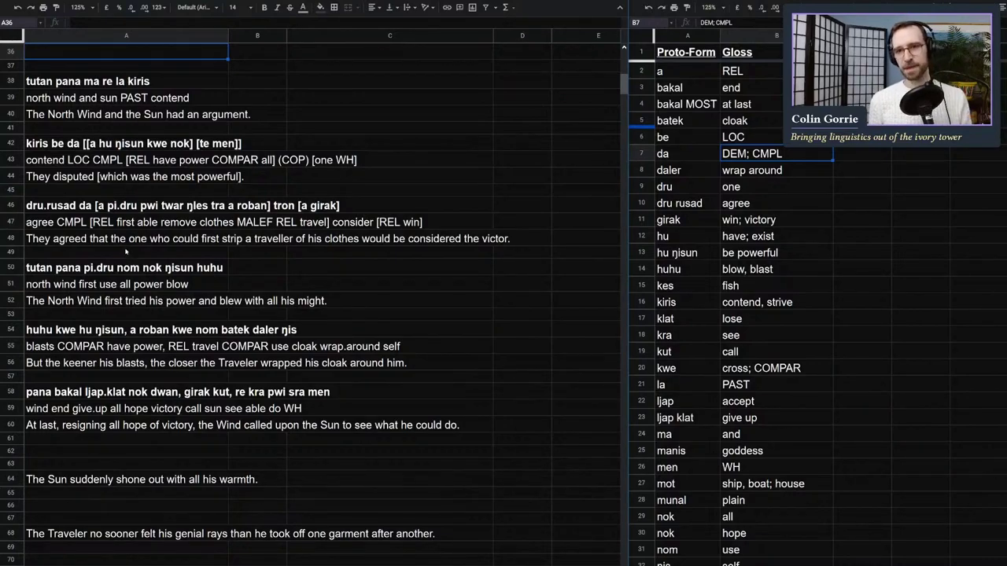
pyautogui.click(140, 253)
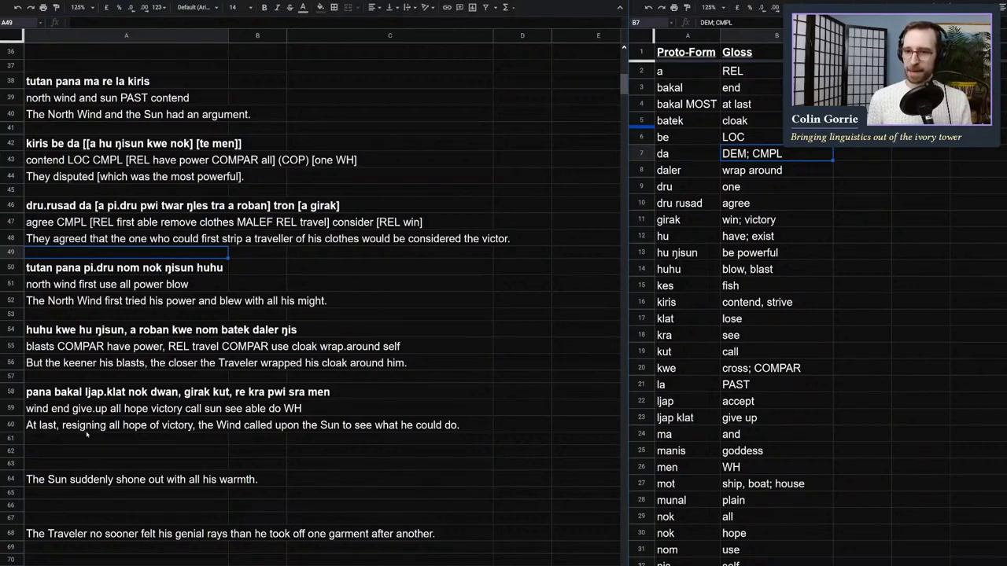
# Step: Enter the gloss "sun PAST shine" in cell A63, directly above "The Sun suddenly shone out with all his warmth."
pyautogui.click(158, 442)
pyautogui.click(173, 455)
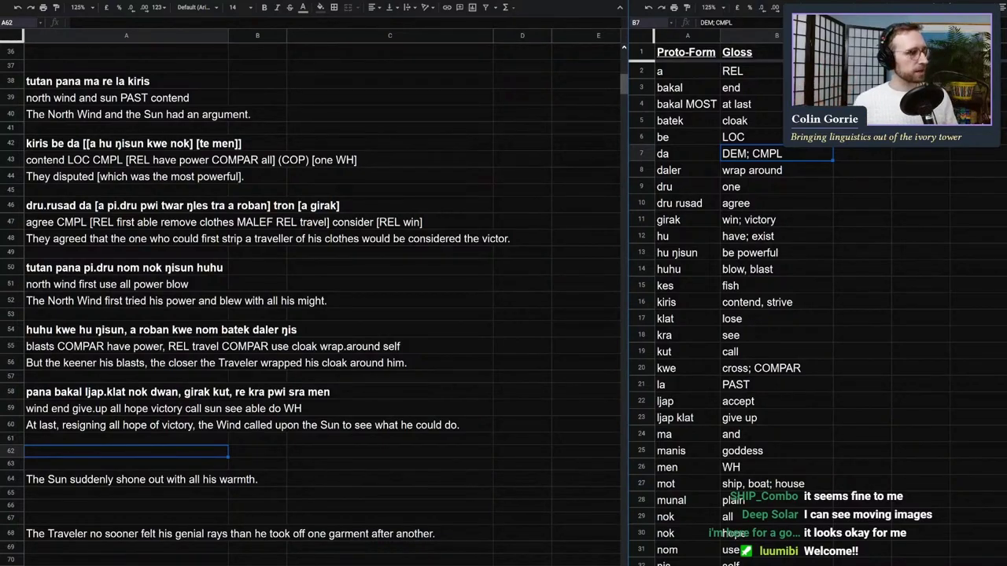
pyautogui.click(209, 479)
pyautogui.click(209, 463)
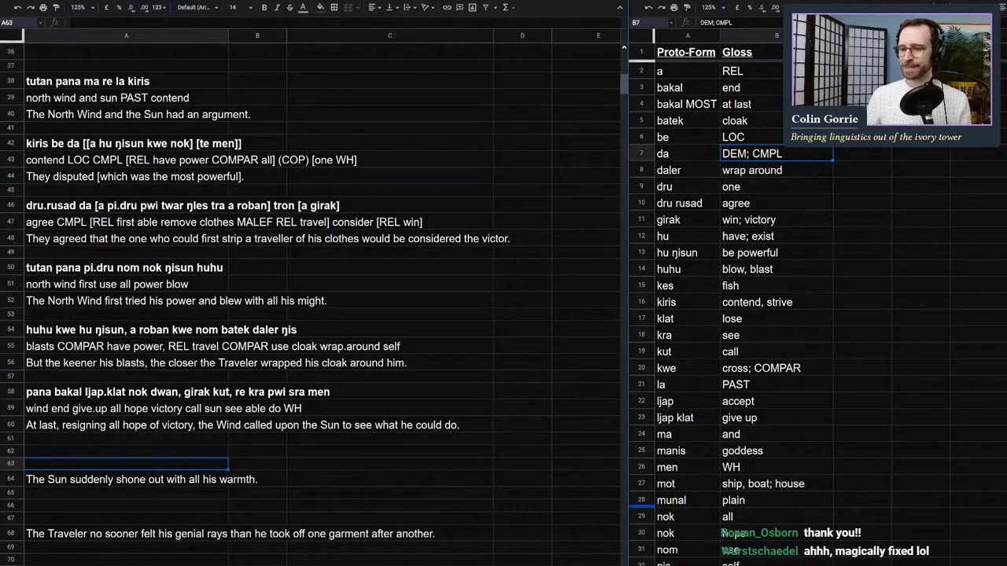
pyautogui.write('sun')
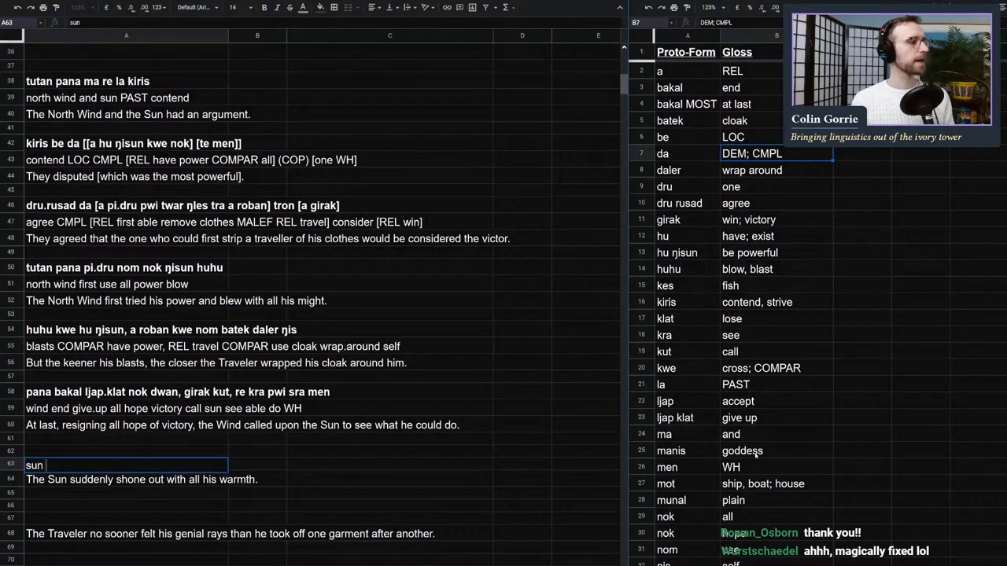
pyautogui.write(' shon')
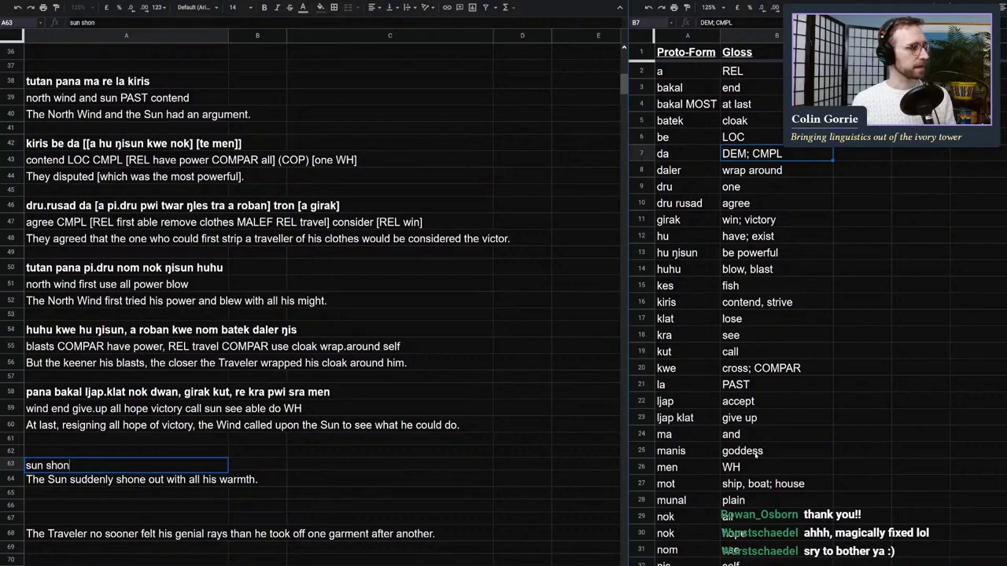
pyautogui.press('BackSpace')
pyautogui.press('BackSpace')
pyautogui.write('ine')
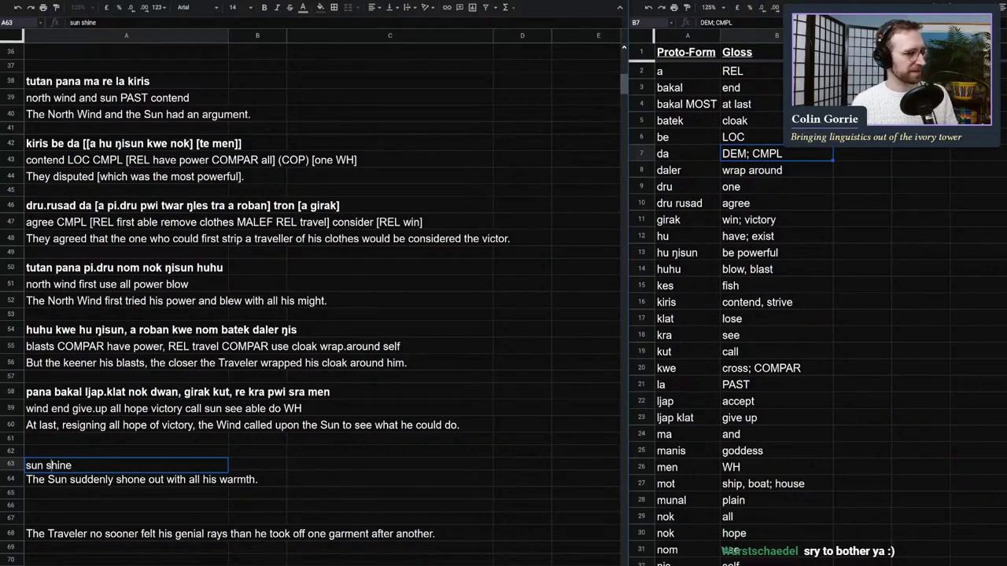
pyautogui.write('P')
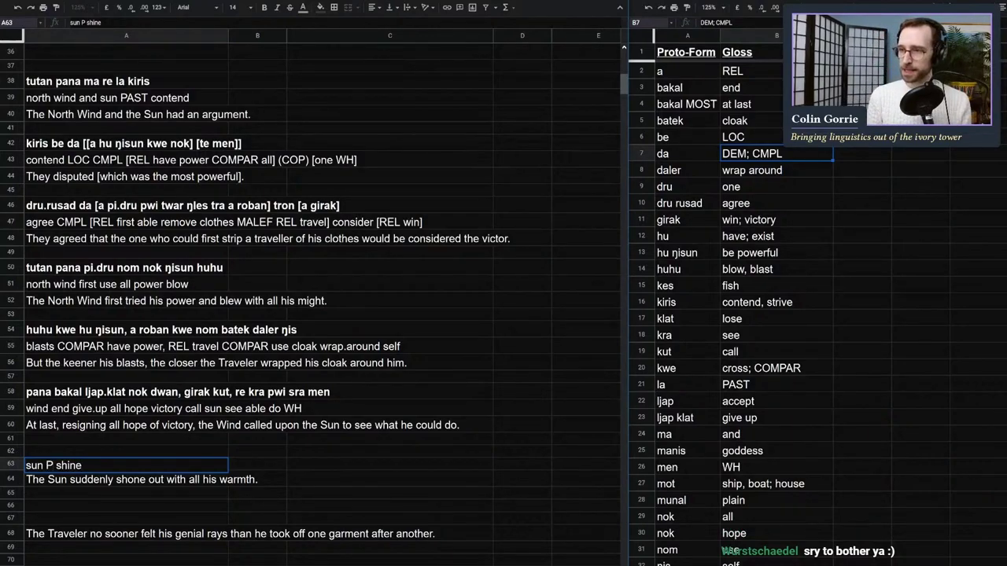
pyautogui.write('AST')
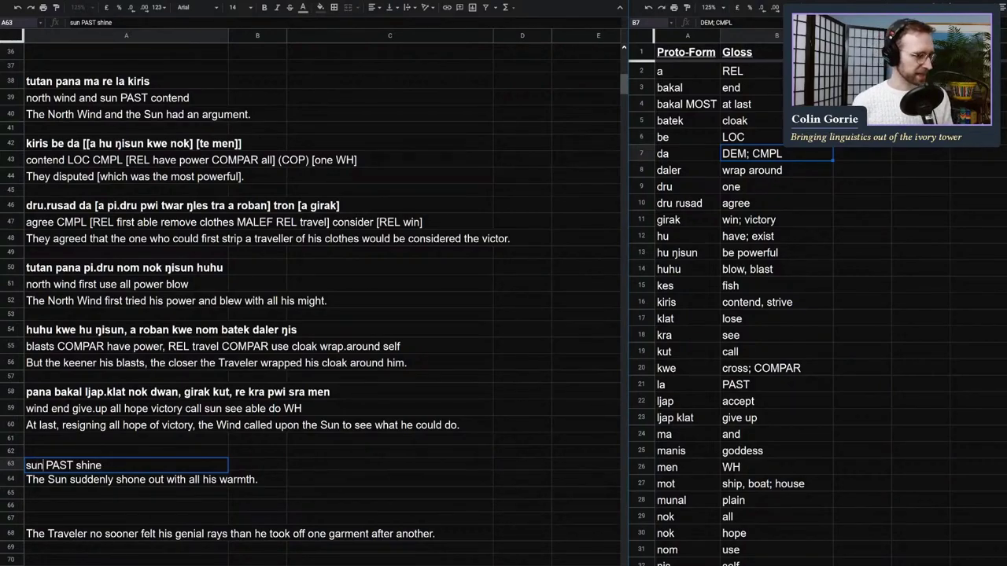
# Step: Insert "use all heat" between "sun" and "PAST" in the A63 gloss
pyautogui.write('use all')
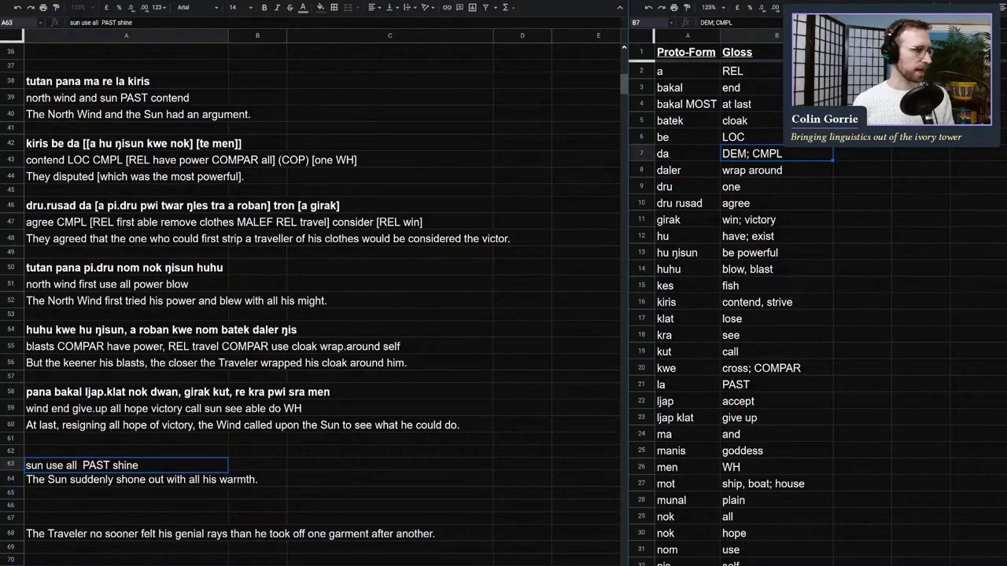
pyautogui.write(' hot')
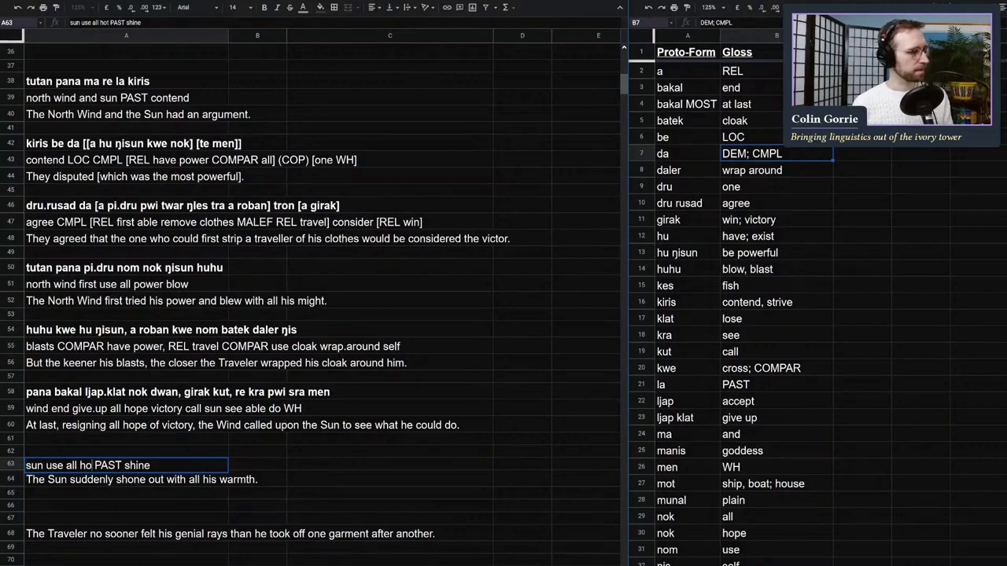
pyautogui.press('BackSpace')
pyautogui.write('eat')
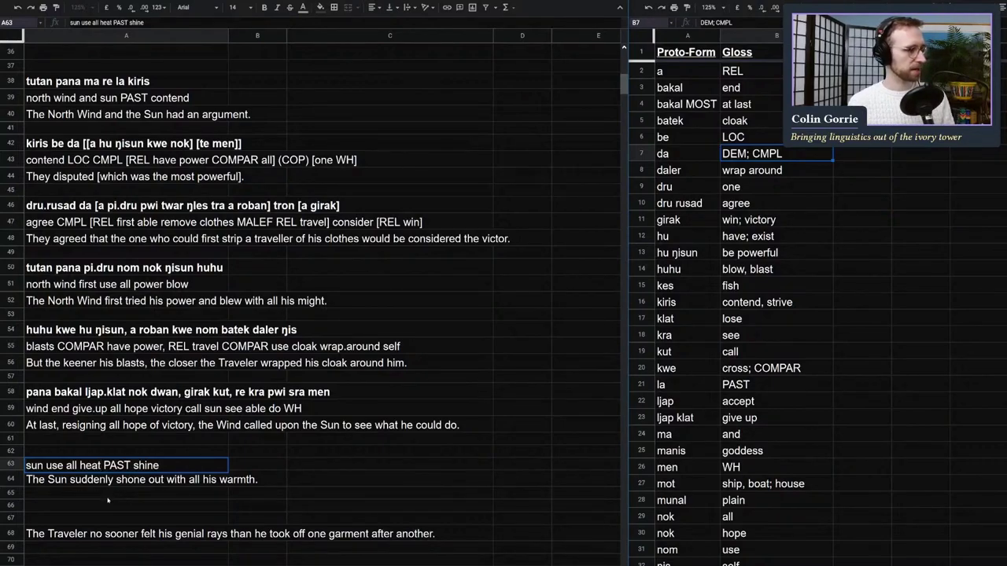
pyautogui.press('Return')
# Step: Start the bold conlang line in cell A62, above the gloss, with "re nom"
pyautogui.press('Up')
pyautogui.press('Up')
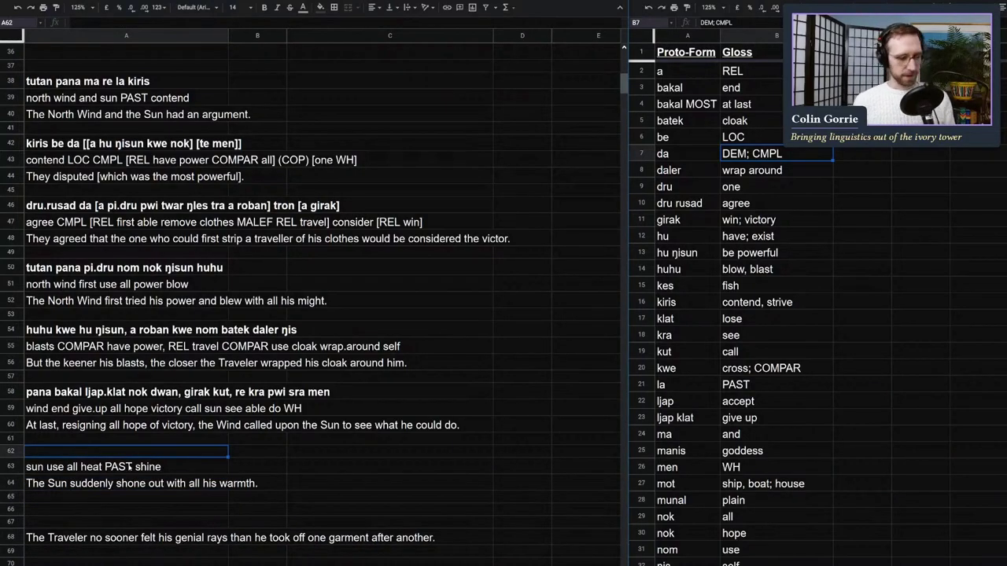
pyautogui.write('p')
pyautogui.press('BackSpace')
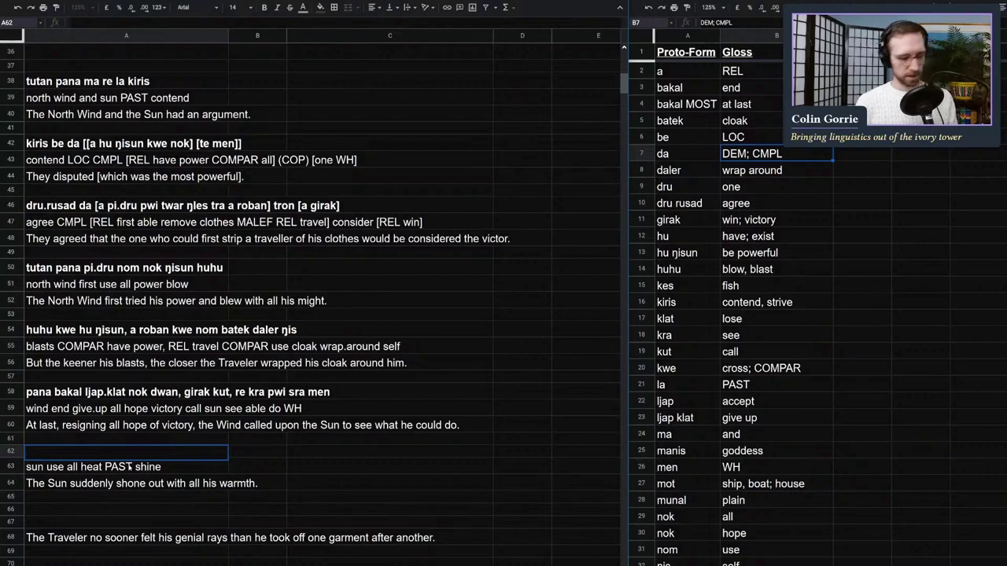
pyautogui.hotkey('ctrl', 'b')
pyautogui.write('re')
pyautogui.press('Return')
pyautogui.press('Up')
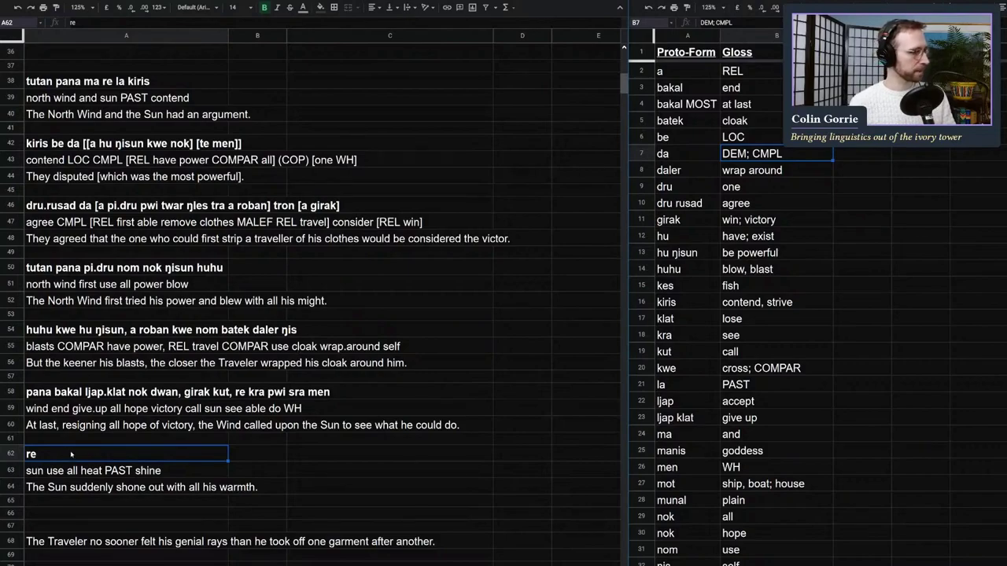
pyautogui.press('Return')
pyautogui.write('nom')
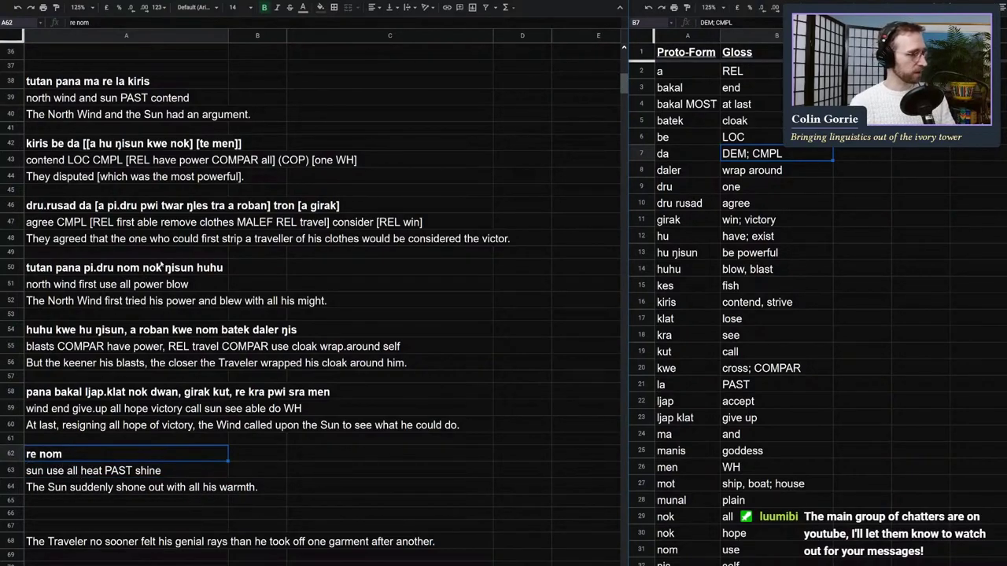
# Step: Extend the conlang line in A62 to "re nom nok HEAT la SHINE", using capitals as placeholders for missing words
pyautogui.doubleClick(80, 454)
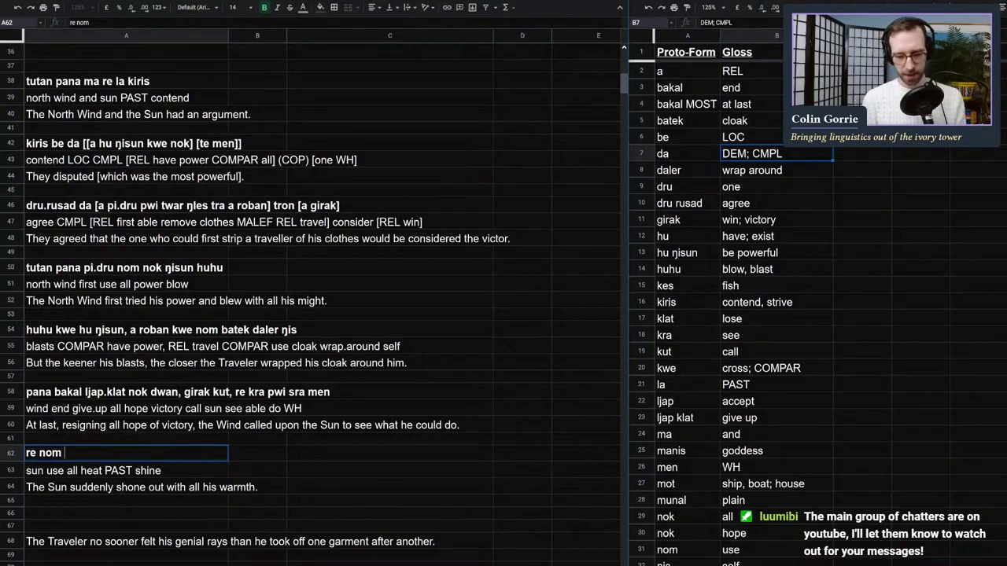
pyautogui.write('nok???')
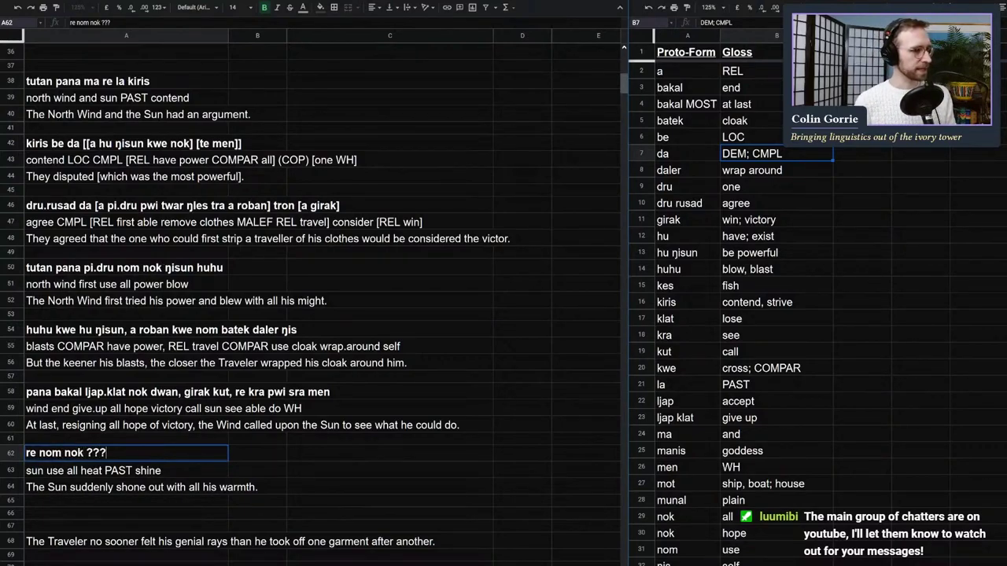
pyautogui.press('BackSpace')
pyautogui.press('BackSpace')
pyautogui.press('BackSpace')
pyautogui.write('HEAT la')
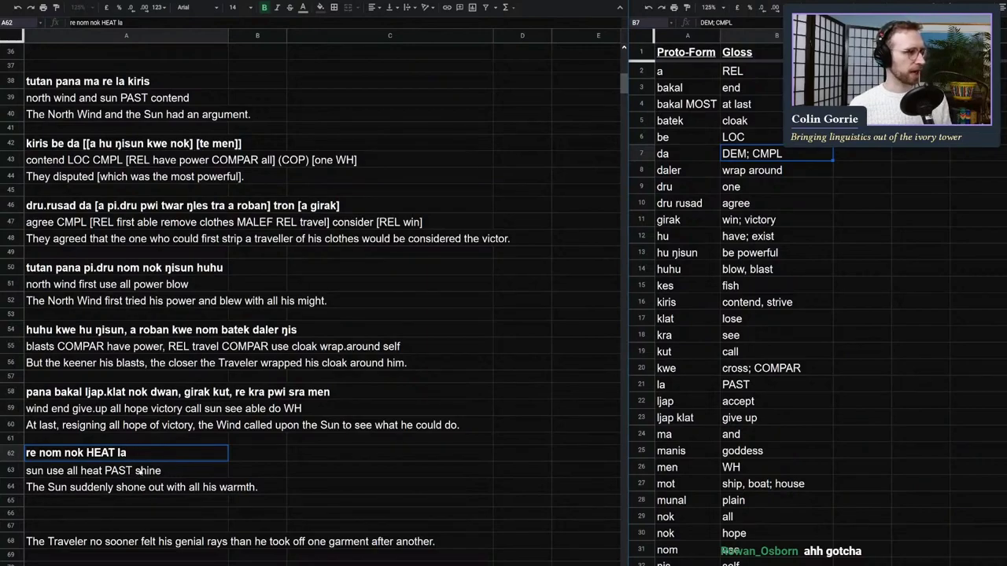
pyautogui.write('SHINE')
pyautogui.press('Return')
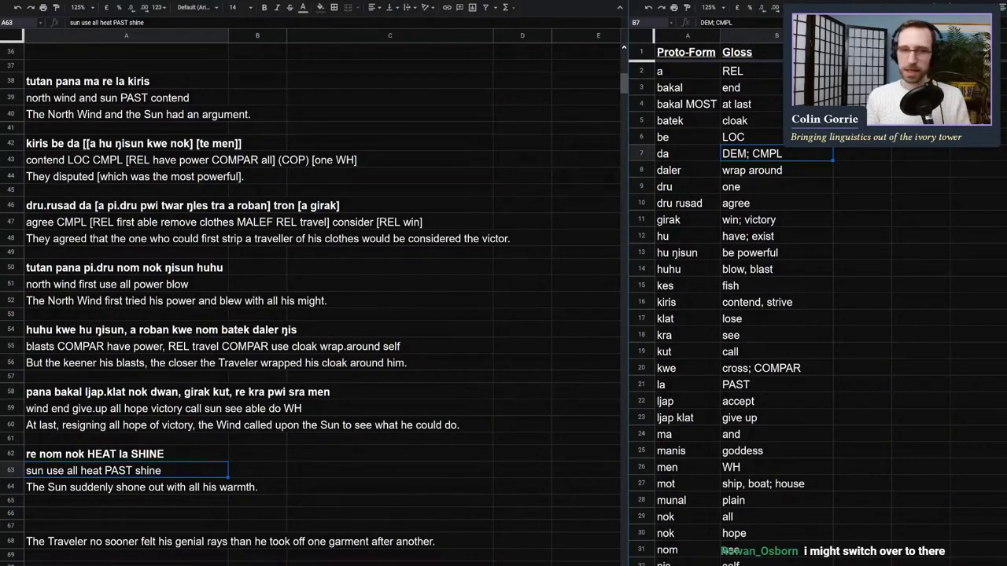
pyautogui.press('Down')
pyautogui.press('Down')
pyautogui.press('Down')
pyautogui.press('Down')
pyautogui.press('Down')
pyautogui.press('Down')
pyautogui.press('Up')
pyautogui.press('Up')
pyautogui.press('Up')
pyautogui.press('Up')
pyautogui.press('Up')
pyautogui.press('Up')
pyautogui.press('Up')
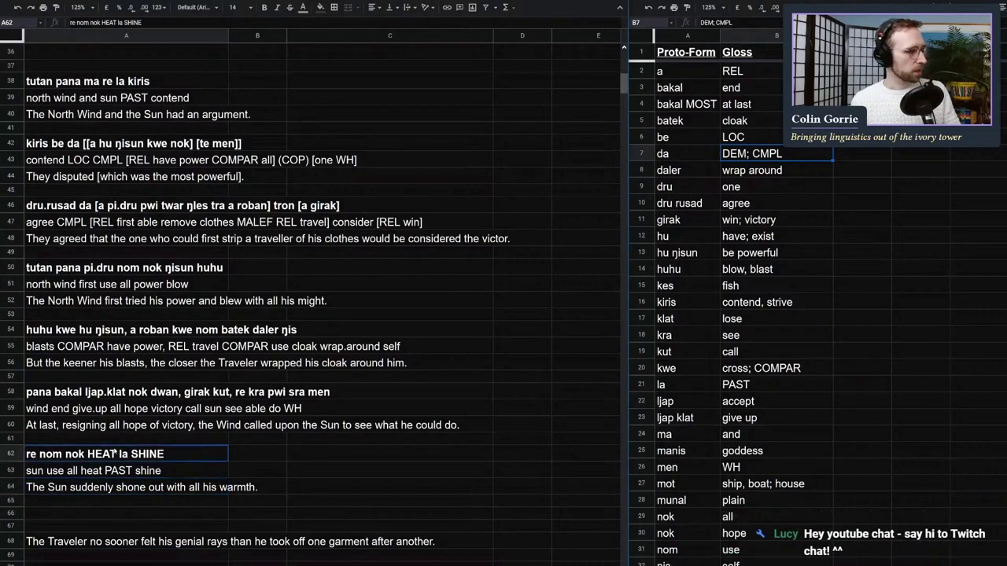
pyautogui.click(685, 322)
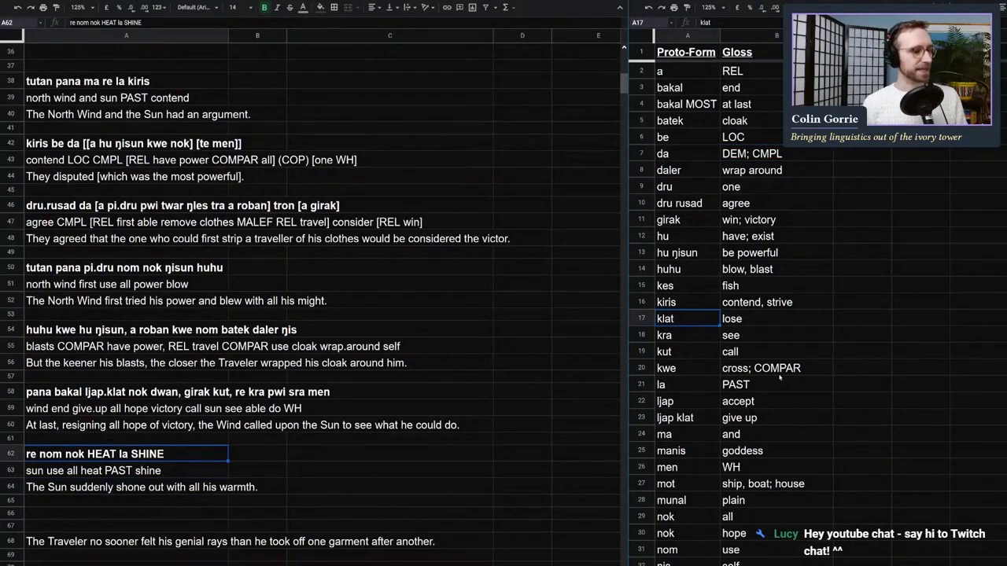
pyautogui.click(749, 259)
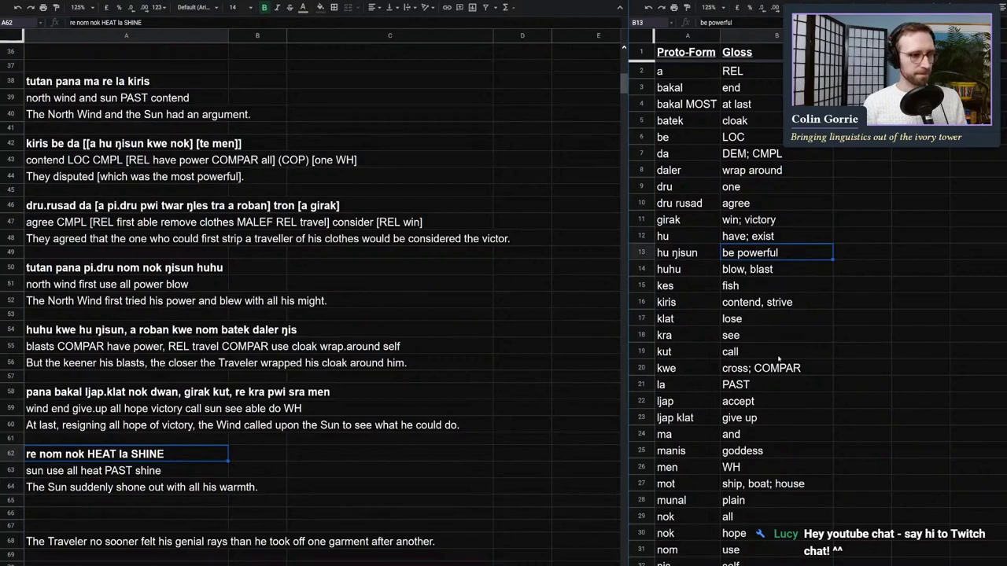
# Step: Look through the lexicon's proto-forms and glosses, down to its last entries, for existing words meaning heat or shine
pyautogui.click(747, 120)
pyautogui.click(752, 71)
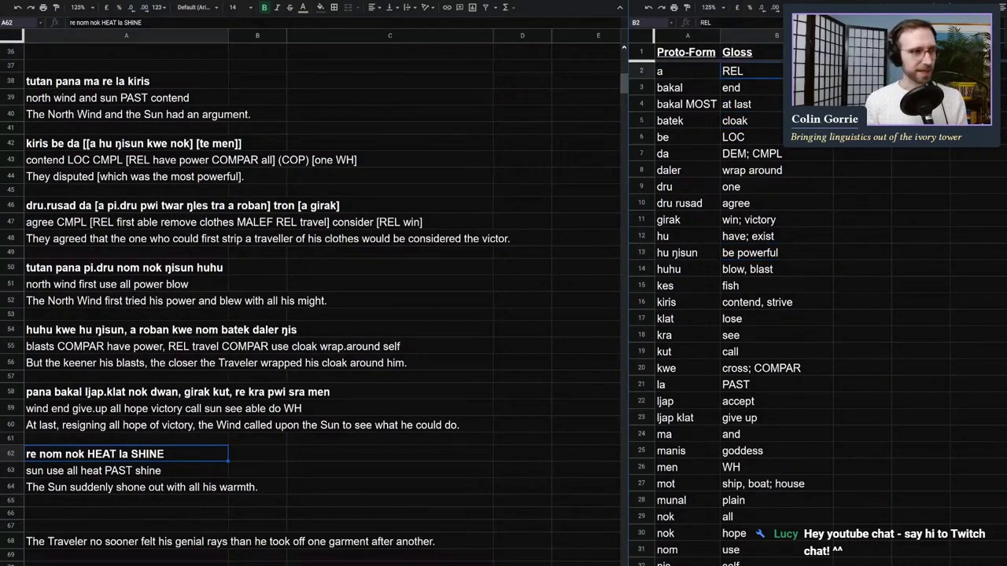
pyautogui.scroll(-1, 735, 315)
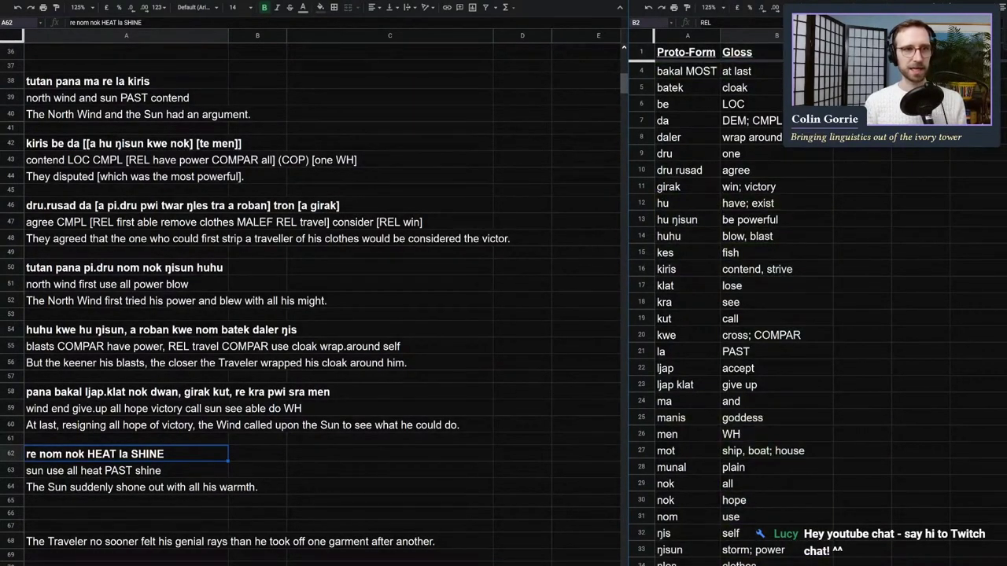
pyautogui.scroll(1, 734, 315)
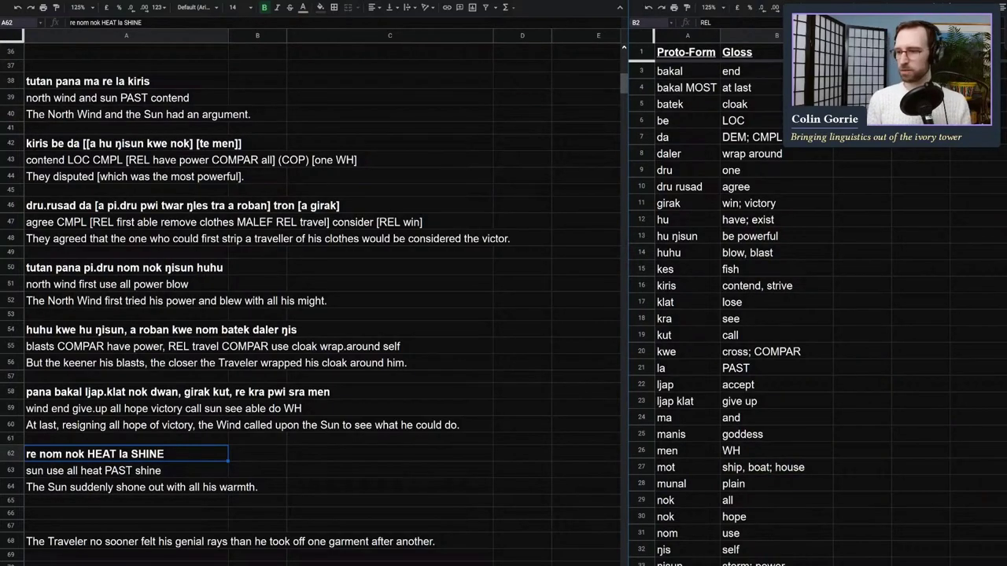
pyautogui.click(929, 225)
pyautogui.click(810, 337)
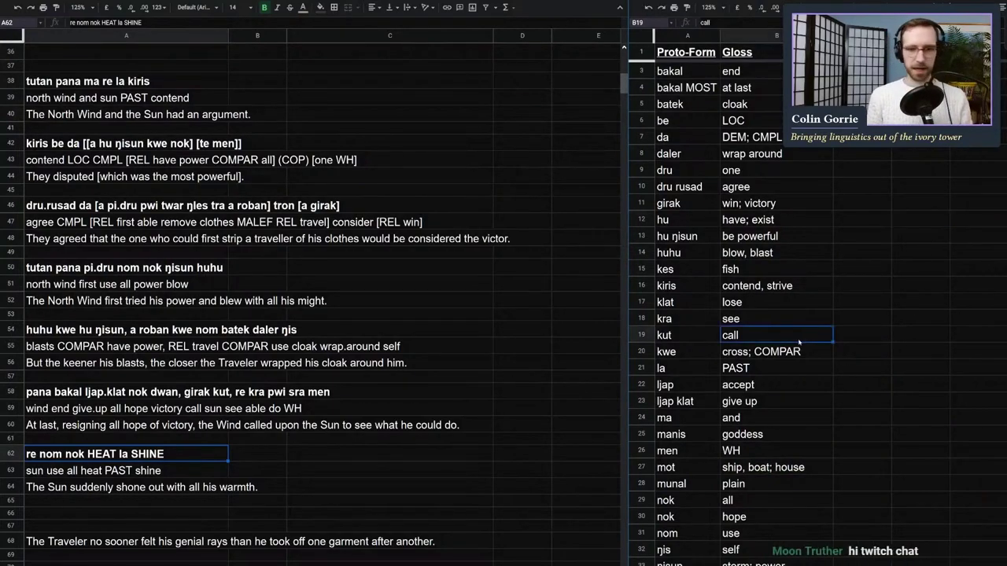
pyautogui.scroll(-8, 787, 330)
pyautogui.click(717, 369)
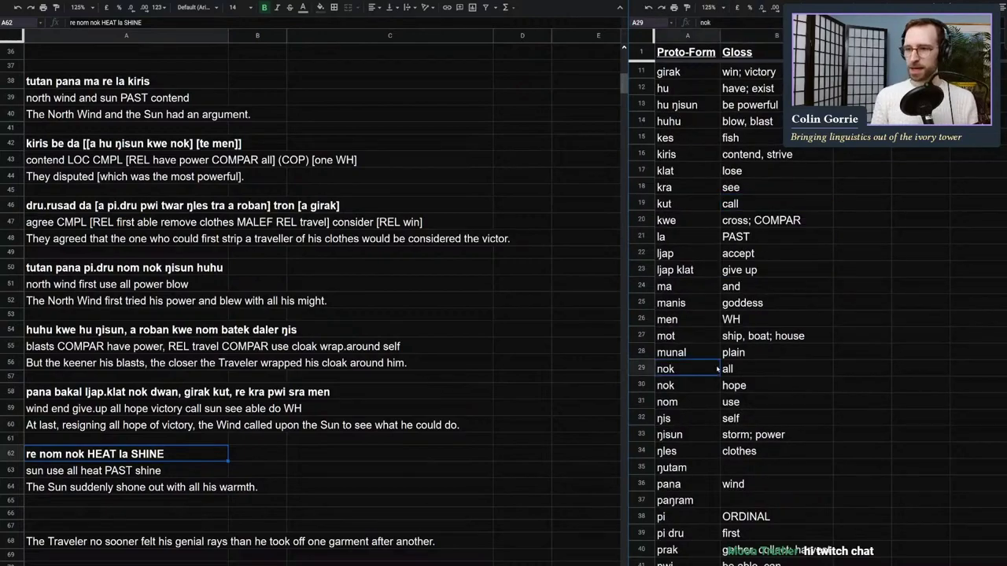
pyautogui.scroll(-10, 658, 391)
pyautogui.click(658, 391)
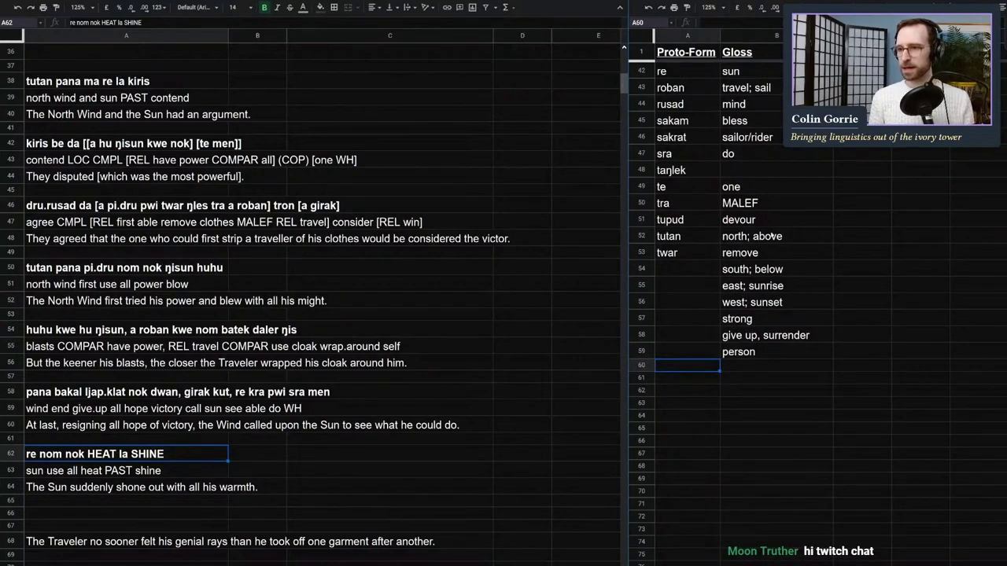
pyautogui.moveTo(738, 269); pyautogui.dragTo(753, 354)
pyautogui.click(753, 354)
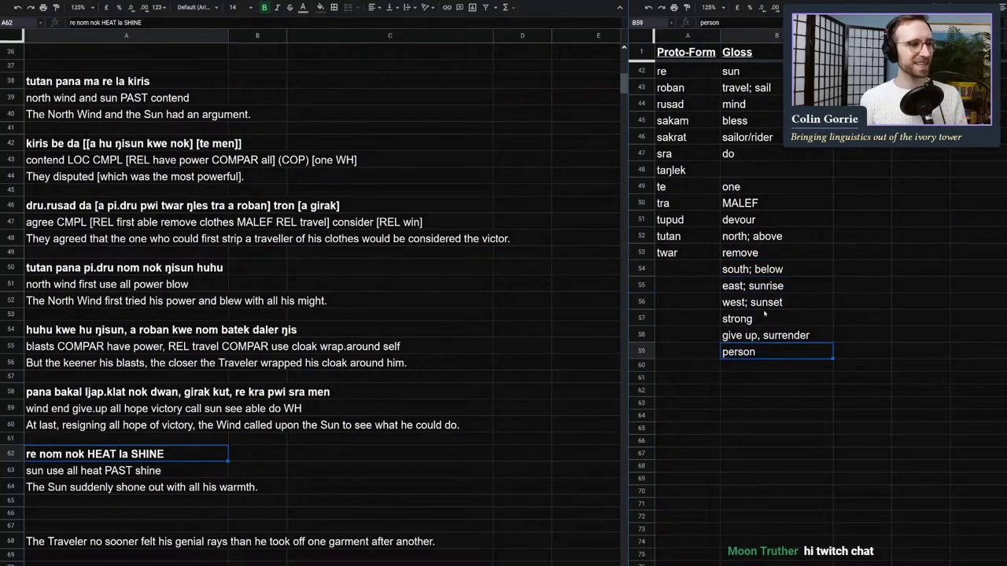
pyautogui.click(746, 363)
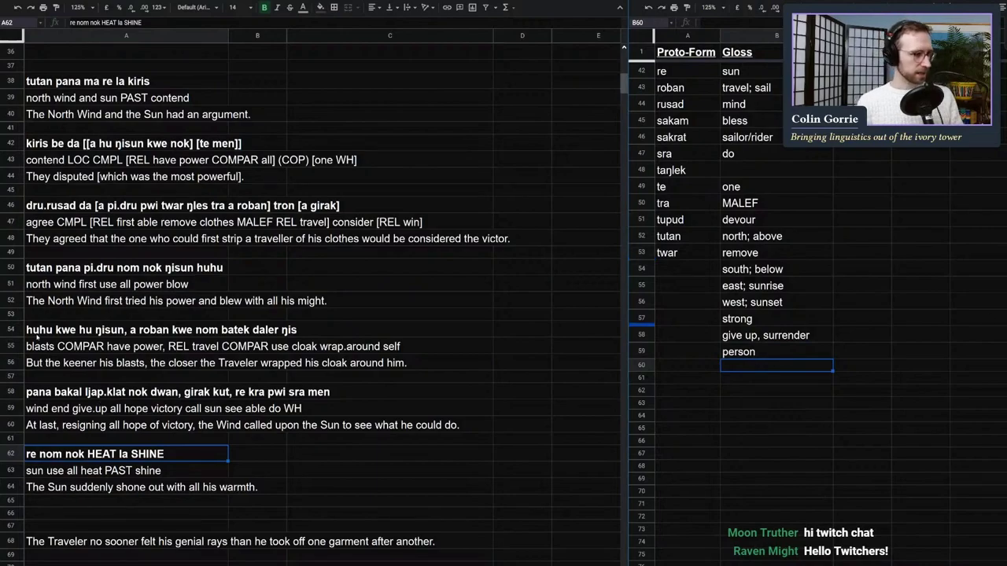
# Step: Copy "ljap.klat" from cell A58 of the translation into the lexicon as "ljap klat", the proto-form for "give up, surrender"
pyautogui.doubleClick(83, 391)
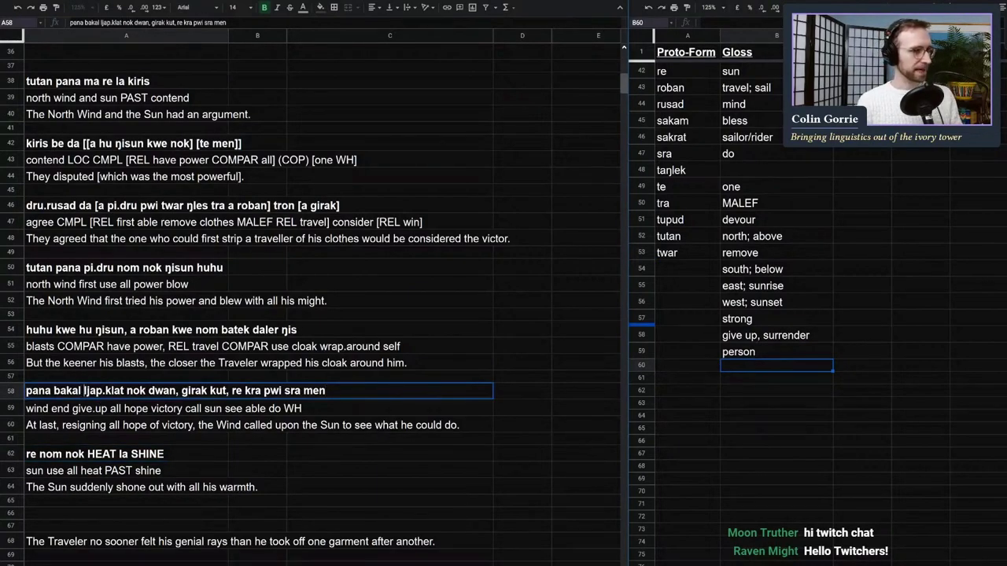
pyautogui.moveTo(84, 391); pyautogui.dragTo(123, 391)
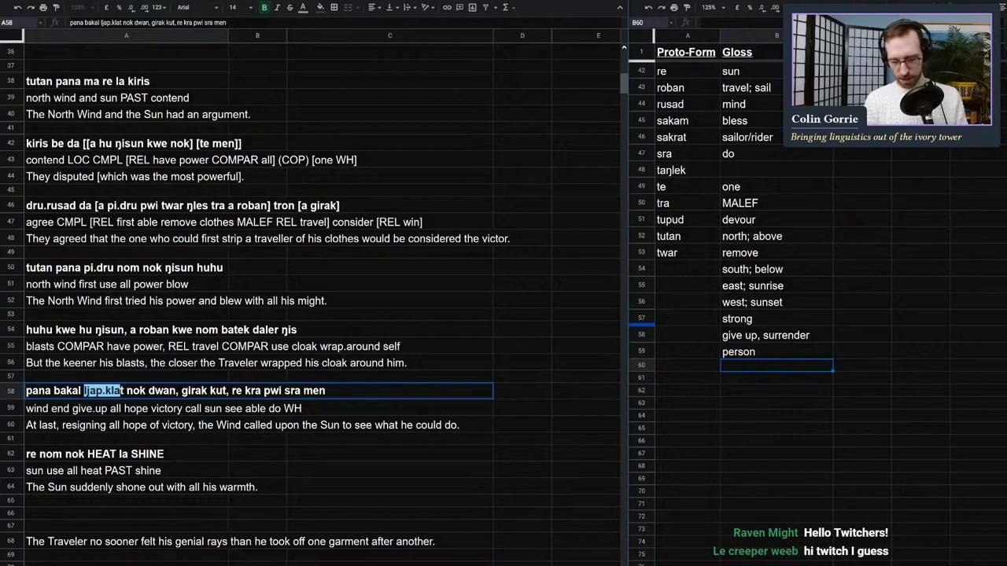
pyautogui.hotkey('ctrl', 'c')
pyautogui.click(687, 334)
pyautogui.hotkey('ctrl', 'v')
pyautogui.doubleClick(674, 334)
pyautogui.press('Delete')
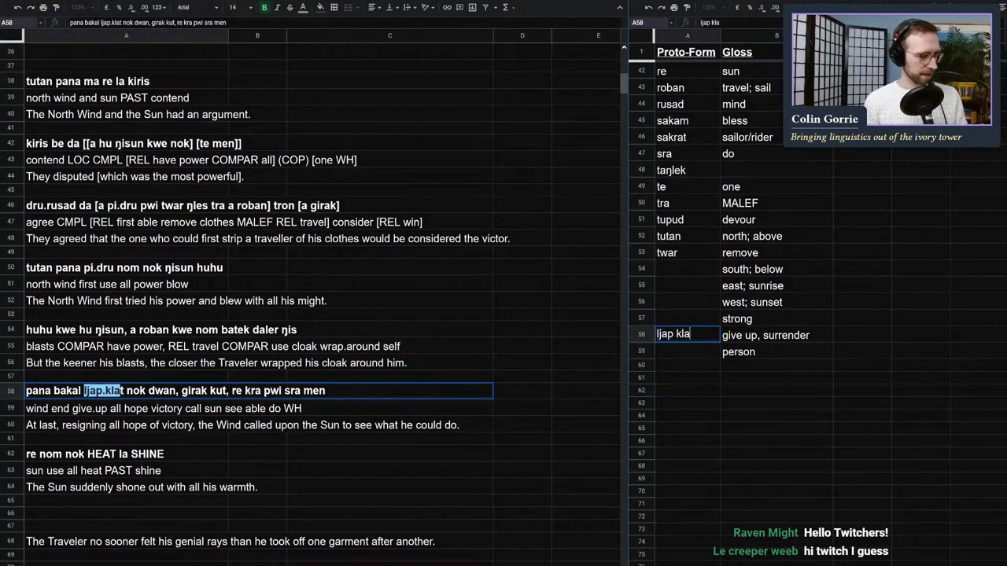
pyautogui.write('t')
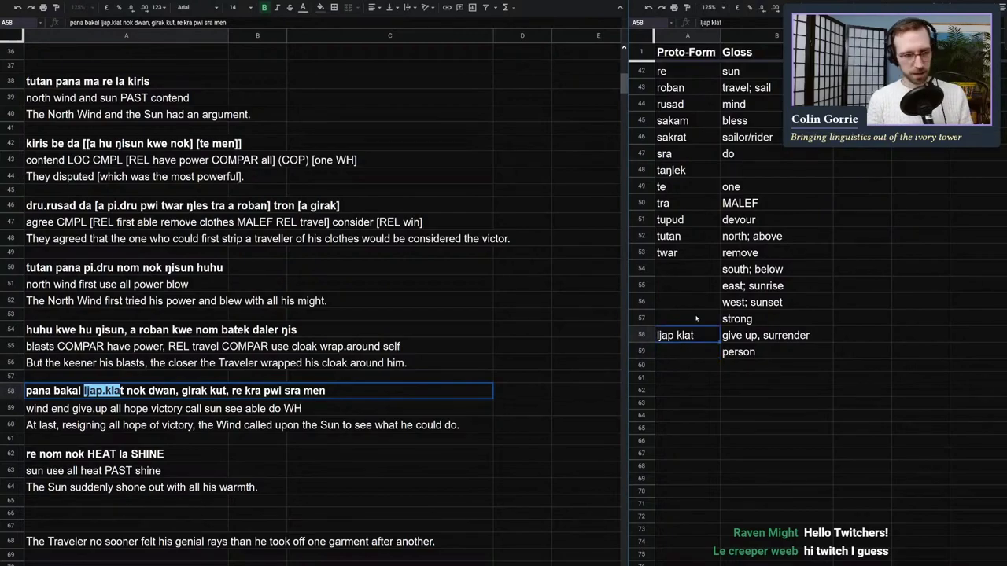
pyautogui.press('Return')
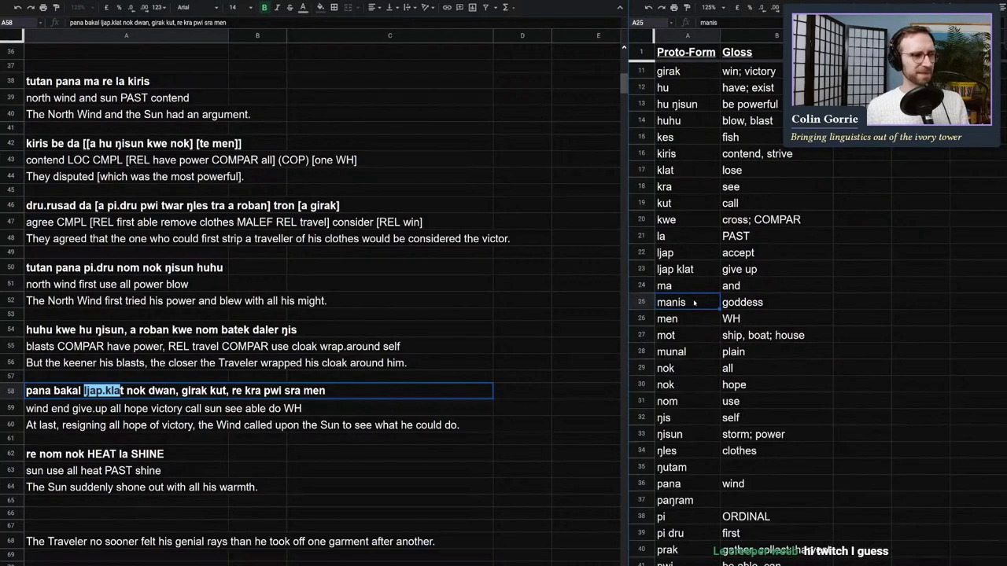
# Step: Delete the duplicate "give up, surrender" row, row 58, from the lexicon
pyautogui.click(642, 338)
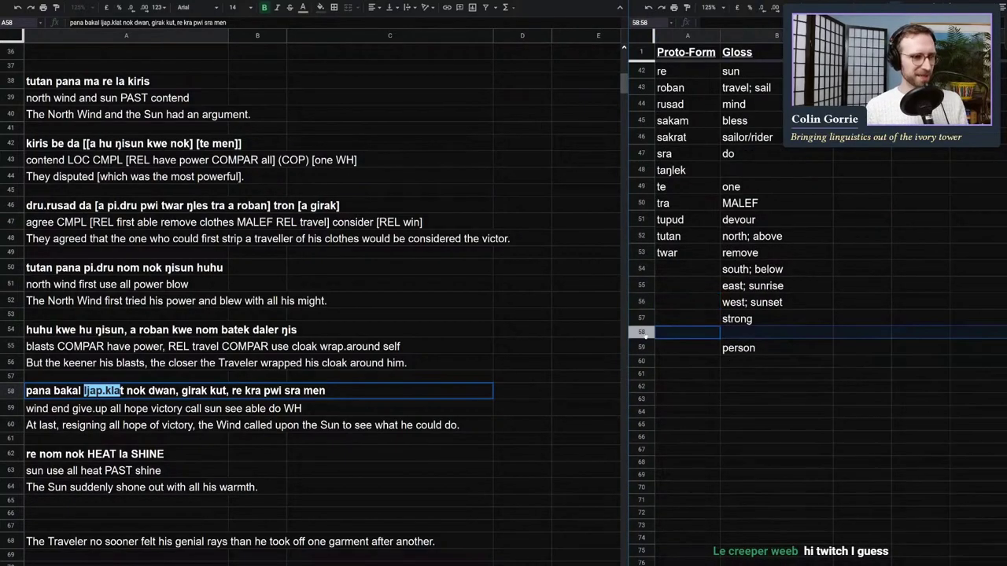
pyautogui.rightClick(643, 338)
pyautogui.click(692, 432)
pyautogui.click(742, 354)
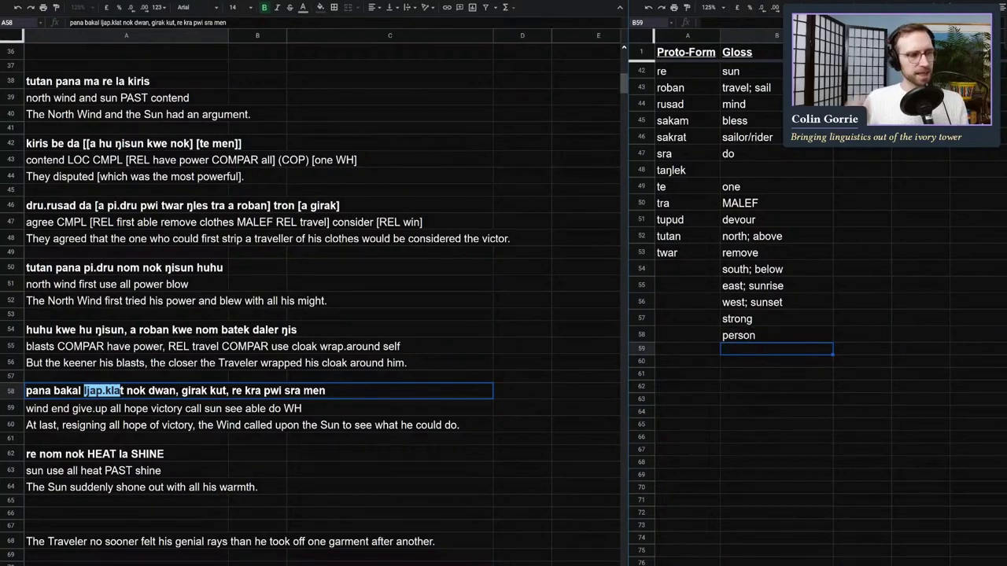
# Step: Open the word-generator sheet beside the translation and examine its block of generated words for new roots
pyautogui.hotkey('ctrl', 'shift', 'pagedown')
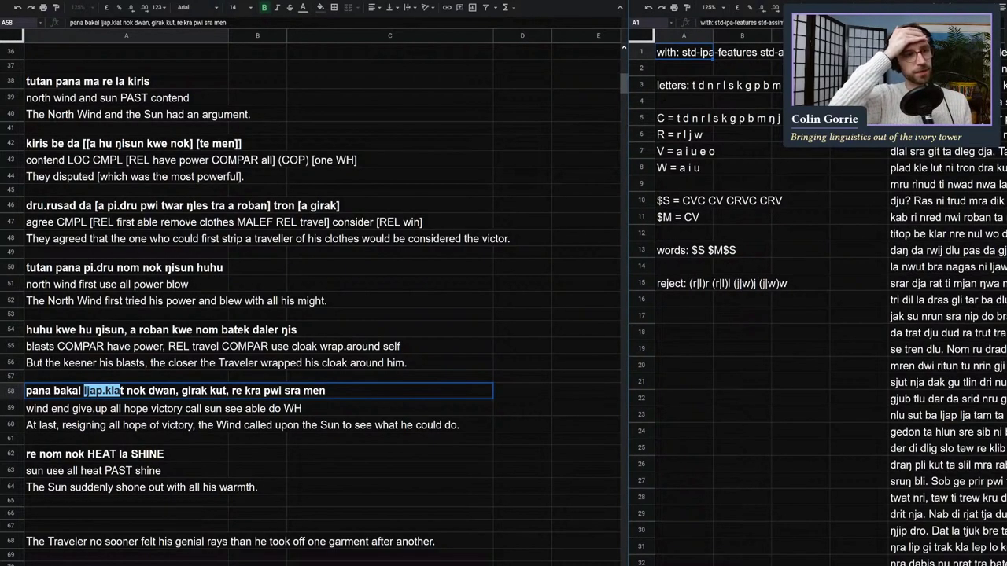
pyautogui.click(944, 201)
pyautogui.press('Right')
pyautogui.press('Right')
pyautogui.press('Right')
pyautogui.press('Right')
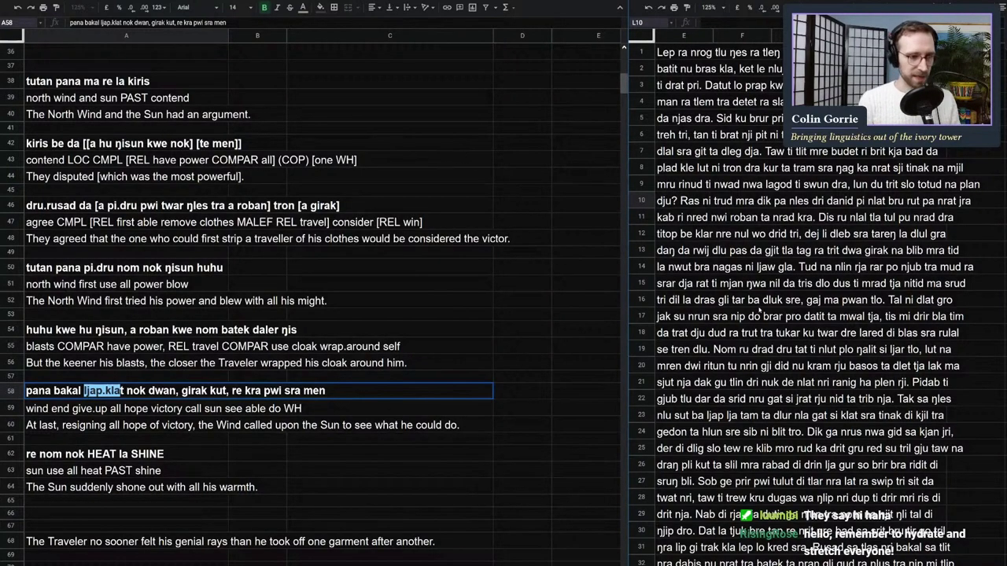
pyautogui.click(111, 504)
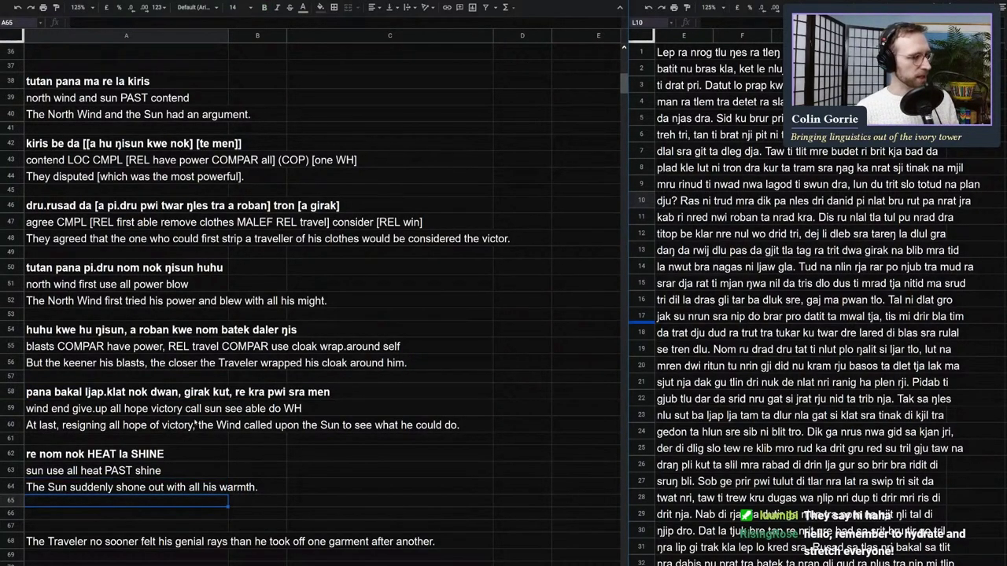
# Step: Copy "twar" from row 18 of the generated words and replace the placeholder HEAT in cell A62 with it
pyautogui.click(741, 415)
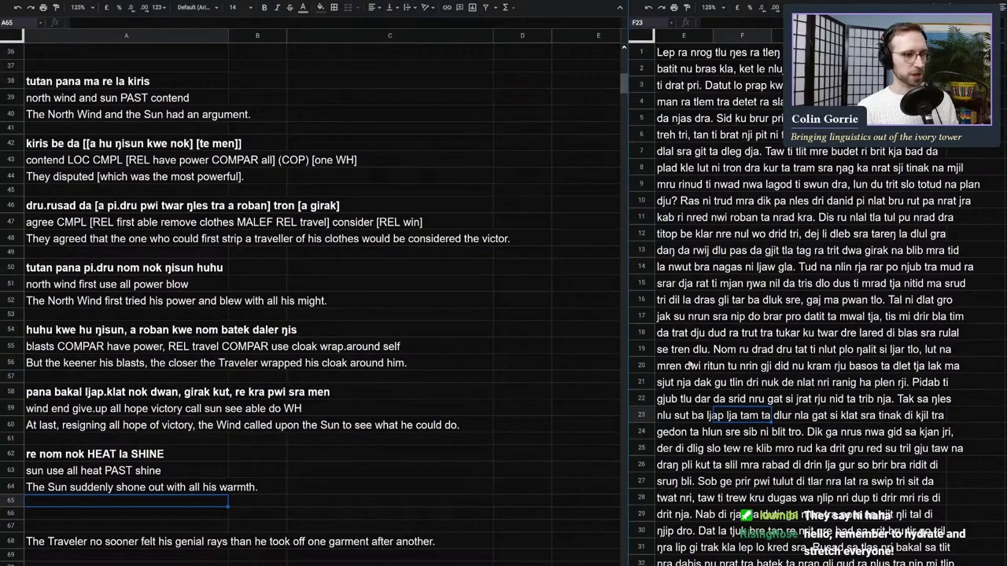
pyautogui.click(688, 356)
pyautogui.click(692, 334)
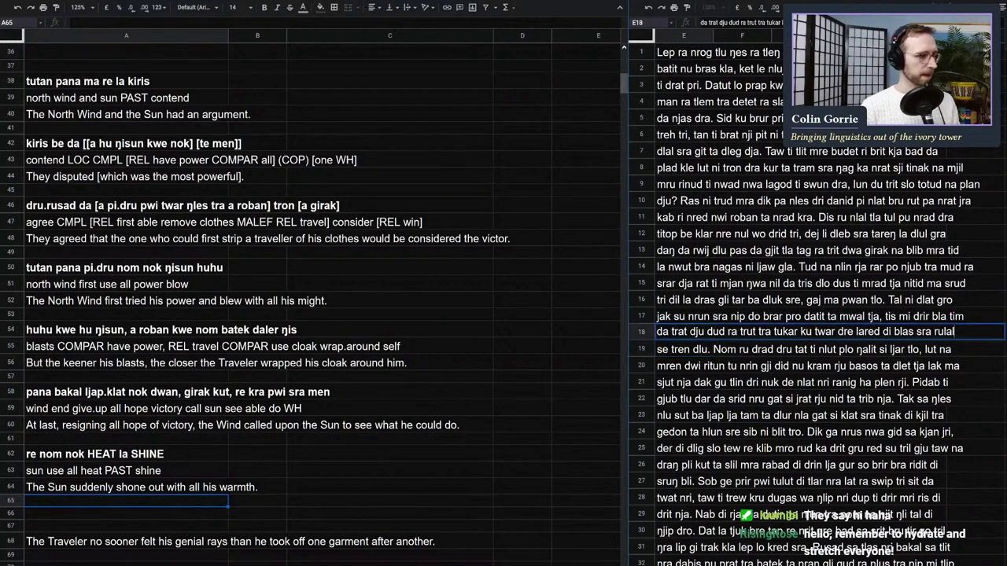
pyautogui.doubleClick(825, 331)
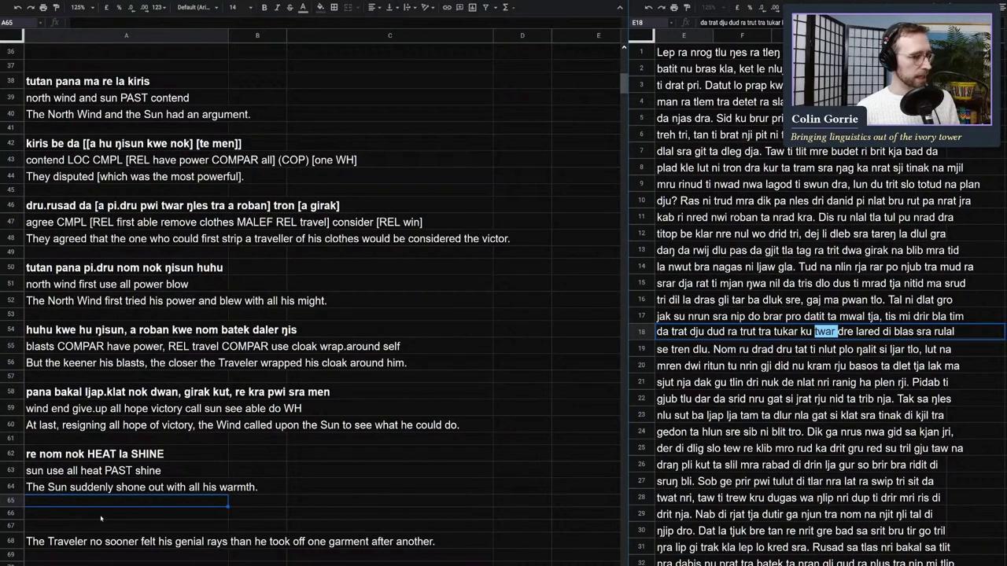
pyautogui.click(90, 455)
pyautogui.doubleClick(99, 453)
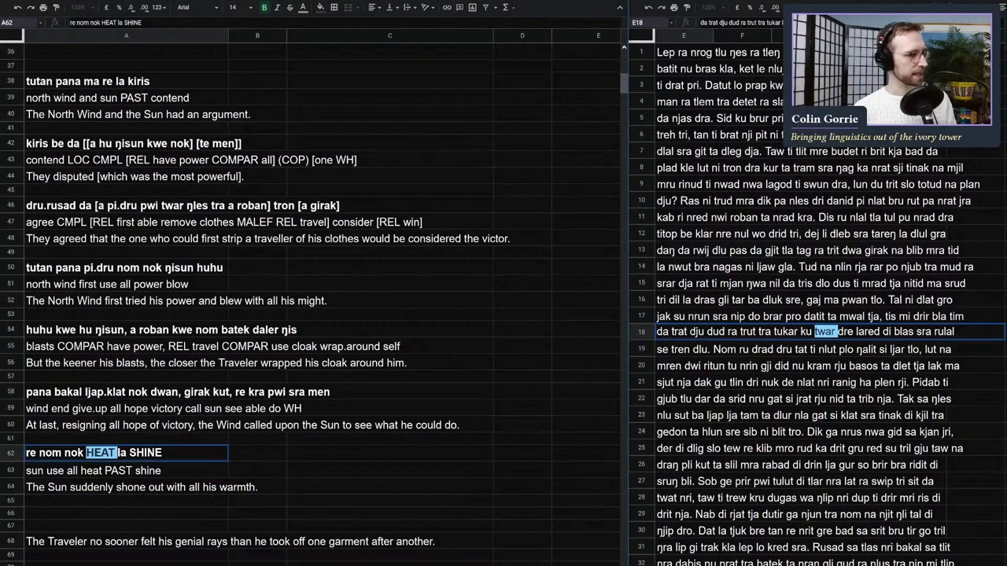
pyautogui.hotkey('ctrl', 'v')
pyautogui.press('Return')
pyautogui.press('Up')
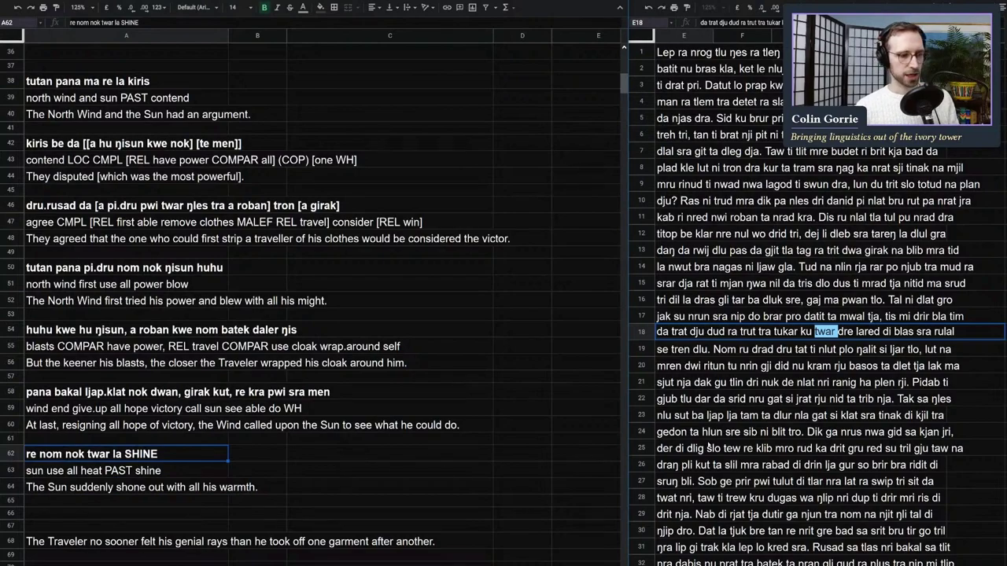
# Step: Pick "nrit" from row 30 of the generated words and replace the placeholder SHINE in cell A62 with it
pyautogui.click(755, 413)
pyautogui.scroll(-2, 754, 412)
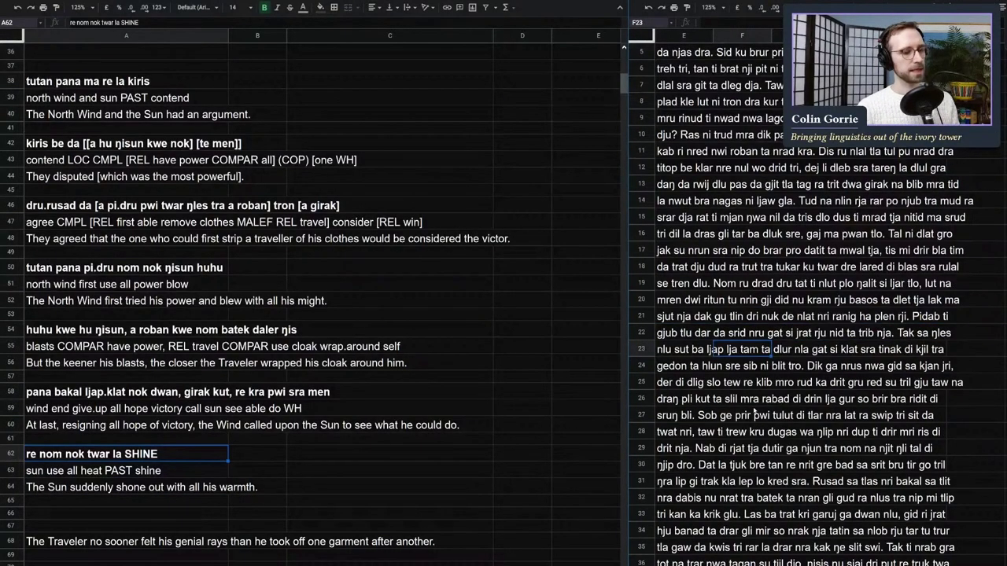
pyautogui.scroll(-2, 754, 413)
pyautogui.scroll(-2, 755, 413)
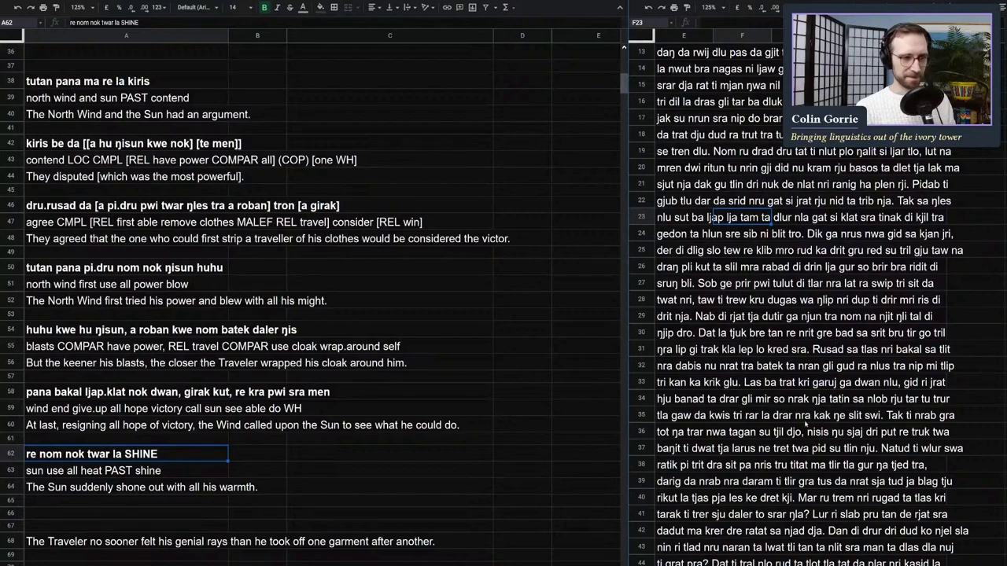
pyautogui.click(772, 333)
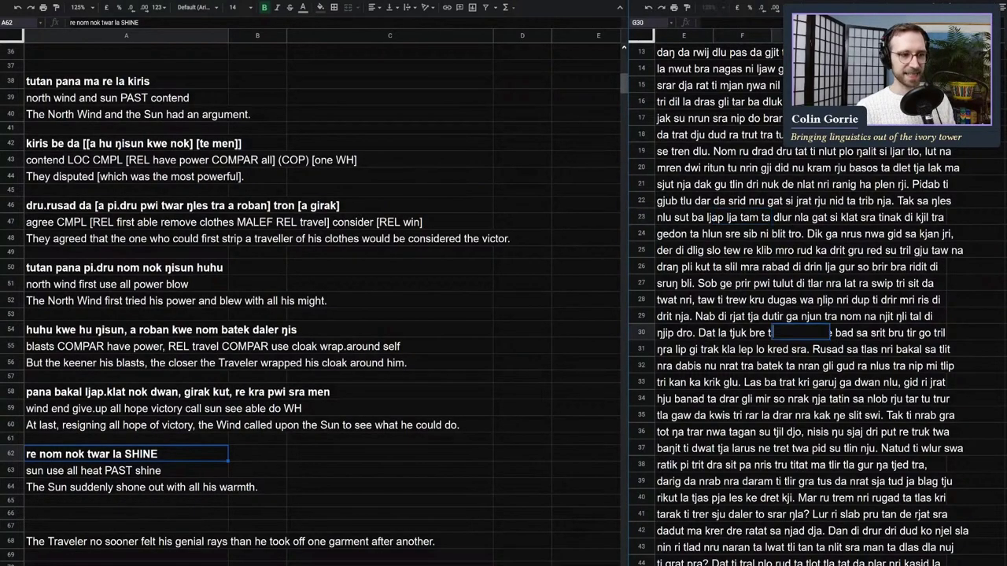
pyautogui.click(690, 331)
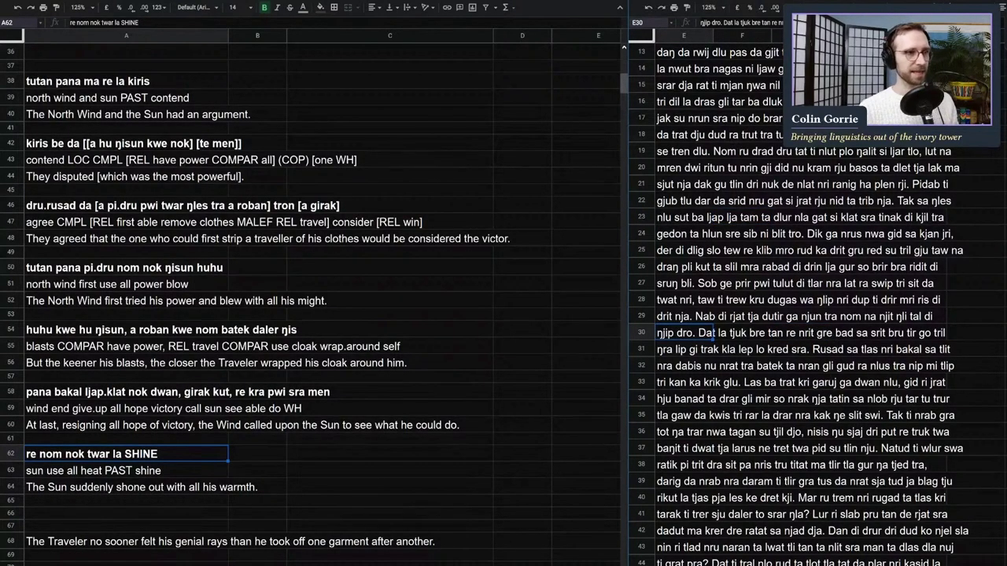
pyautogui.press('Return')
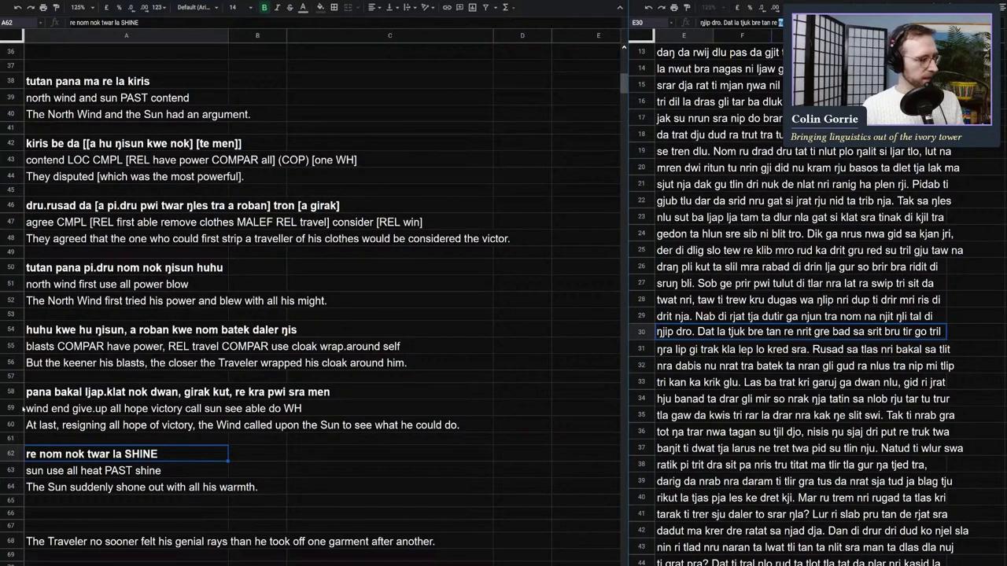
pyautogui.doubleClick(140, 453)
pyautogui.write('nrit')
pyautogui.click(144, 489)
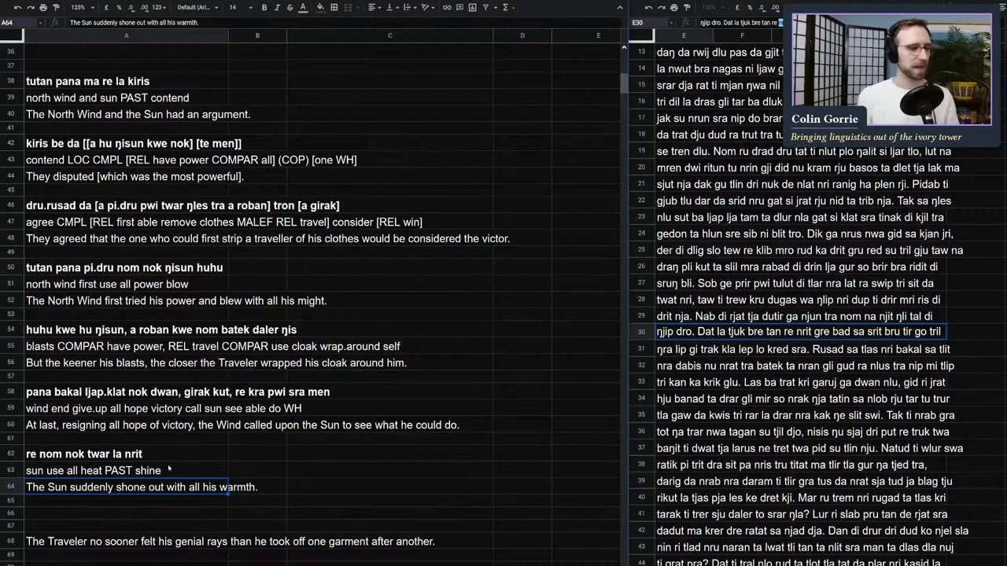
# Step: Move on to the empty cell A66 above the sentence "The Traveler no sooner felt his genial rays"
pyautogui.click(207, 427)
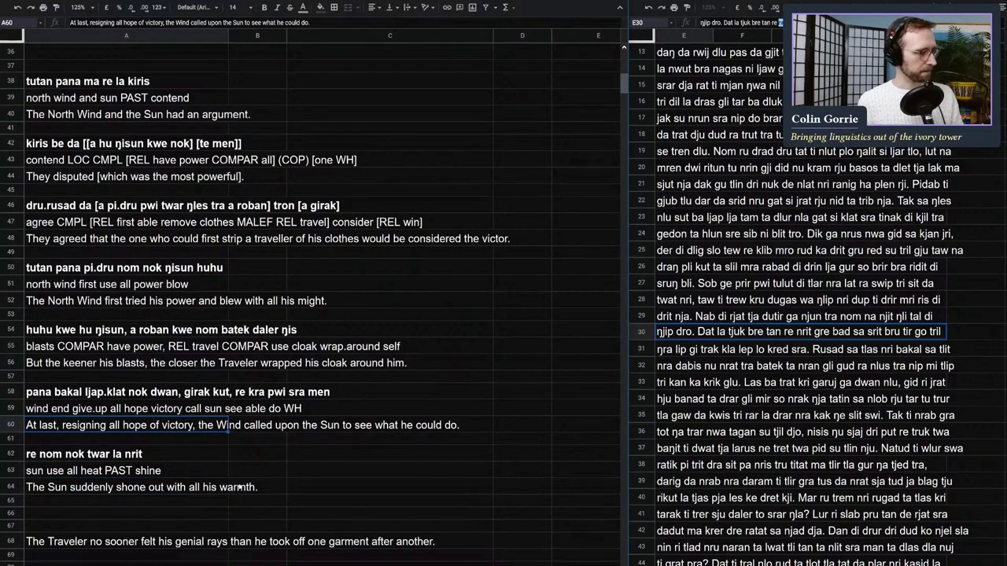
pyautogui.scroll(-3, 240, 487)
pyautogui.scroll(-2, 240, 487)
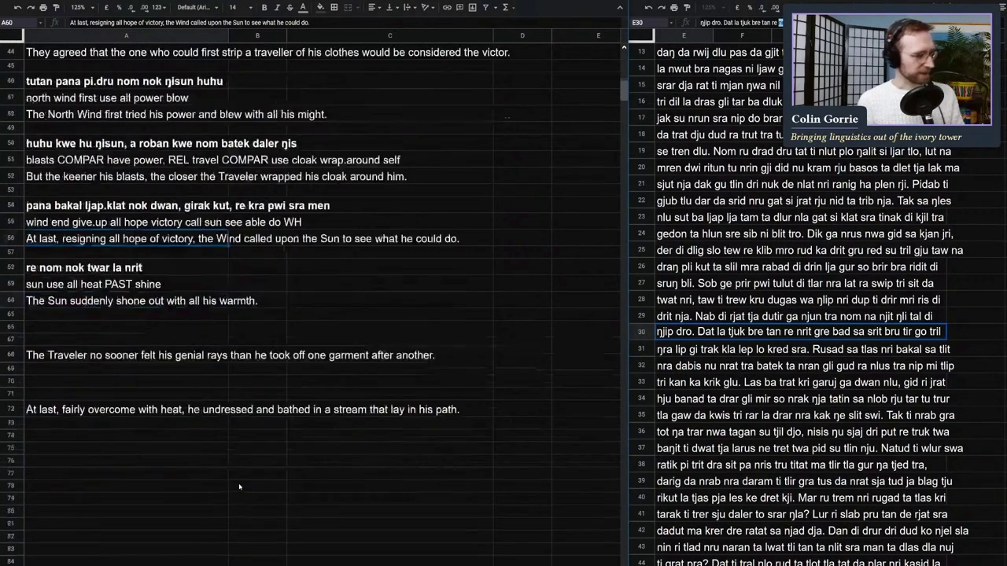
pyautogui.click(83, 325)
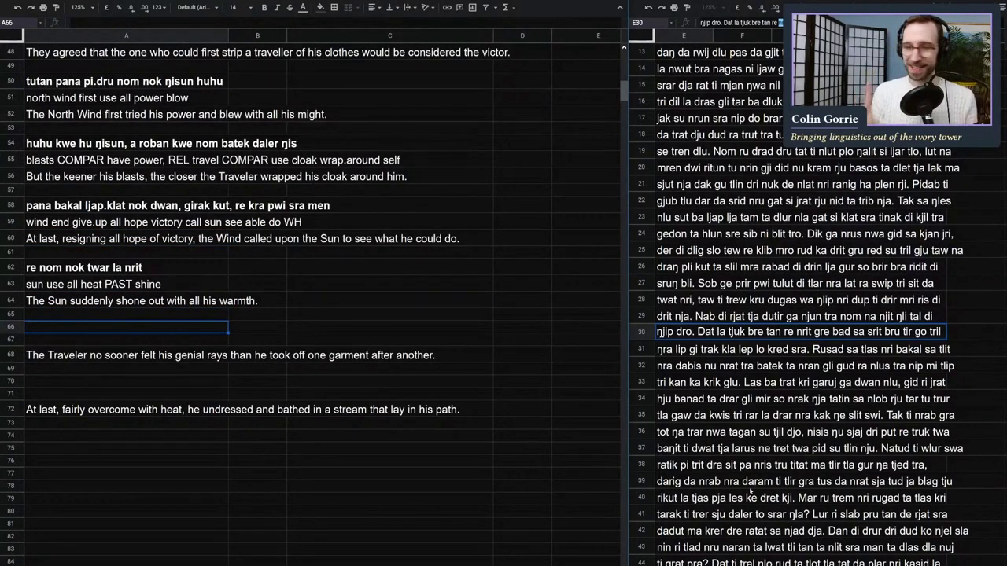
# Step: Return to the lexicon sheet and add "twar" with the gloss "hot; heat" in row 59
pyautogui.hotkey('ctrl', 'Tab')
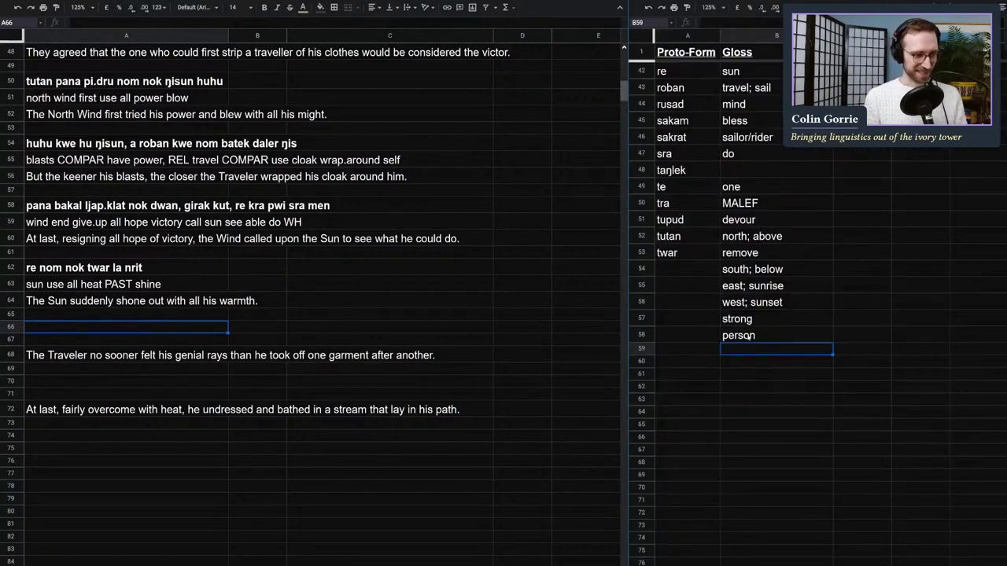
pyautogui.write('hot; heat')
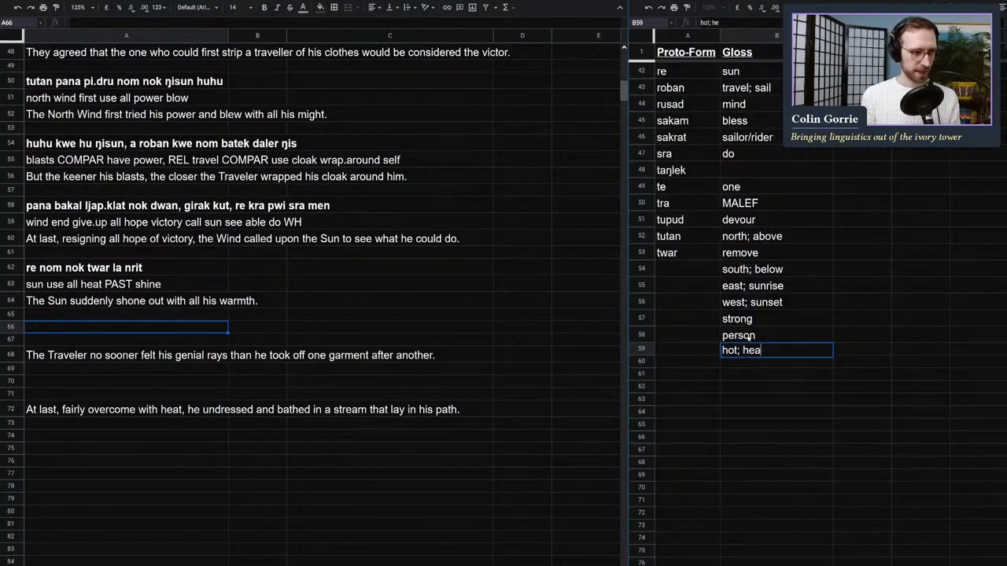
pyautogui.press('Return')
pyautogui.press('Up')
pyautogui.write('twar')
pyautogui.press('Return')
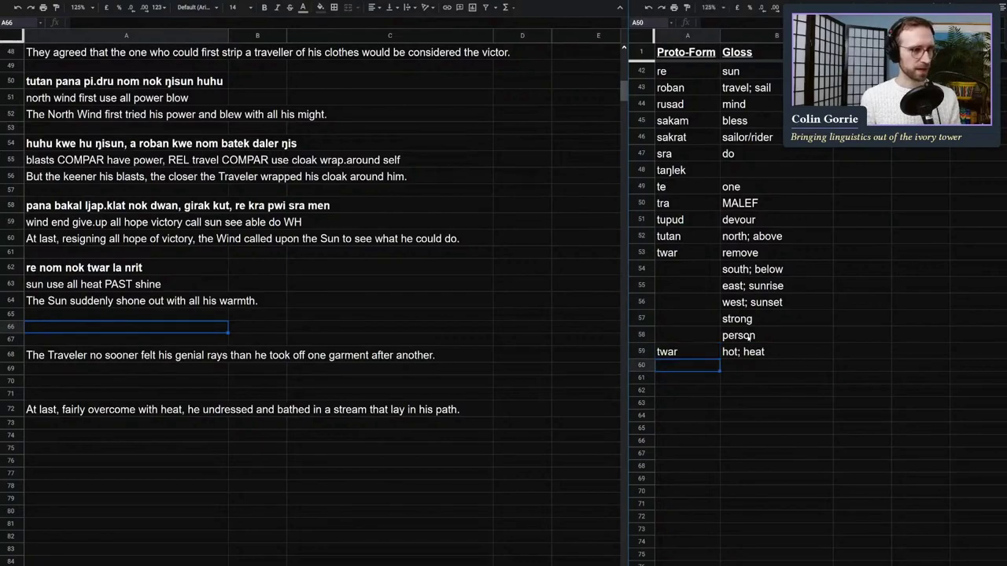
# Step: Add "nrit" with the gloss "shine" to row 60 of the lexicon
pyautogui.press('Right')
pyautogui.write('shine')
pyautogui.press('Left')
pyautogui.write('nrit')
pyautogui.press('Return')
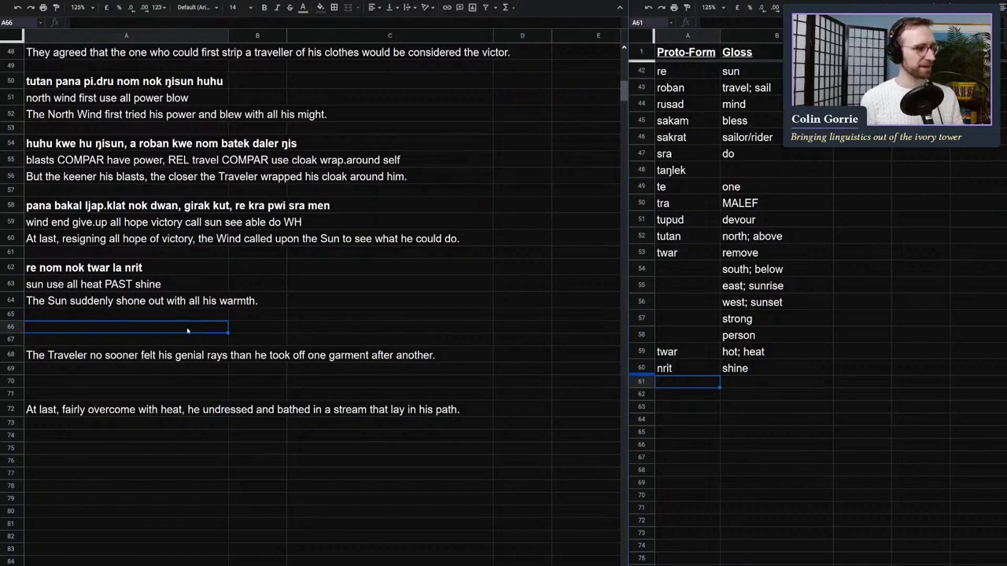
# Step: Insert a blank row above the sentence "The Traveler no sooner felt his genial rays" and select its first cell
pyautogui.press('Down')
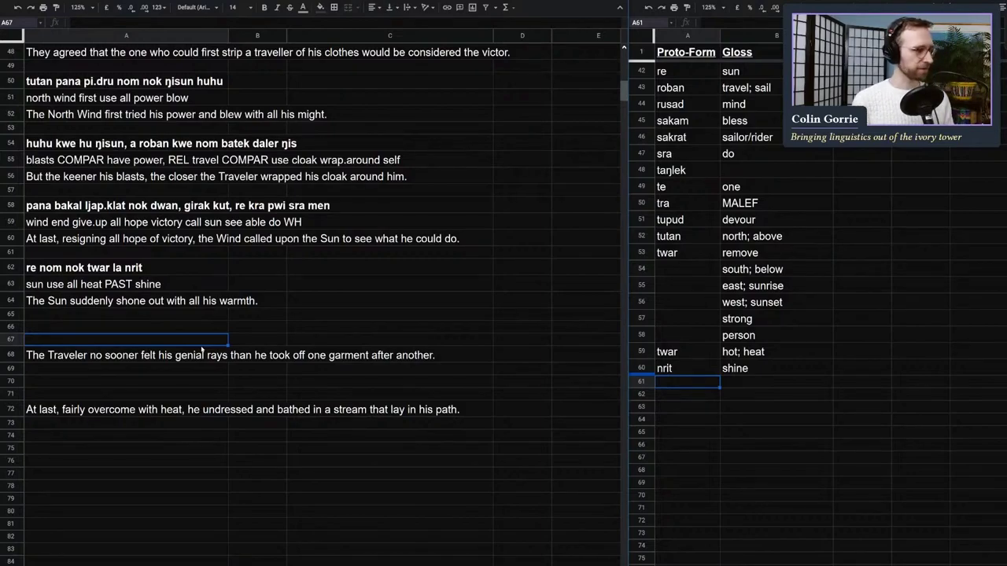
pyautogui.rightClick(6, 354)
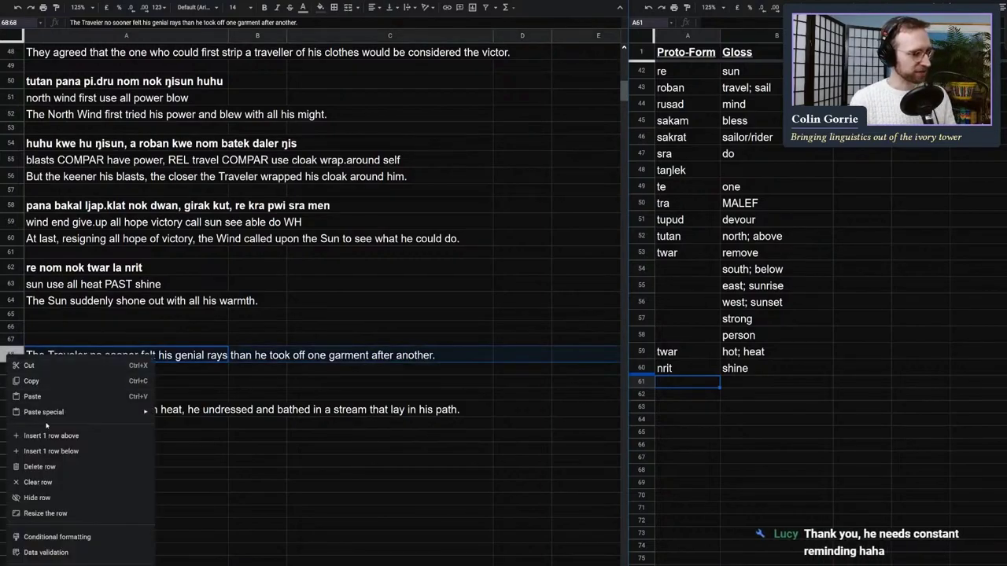
pyautogui.click(48, 429)
pyautogui.click(49, 356)
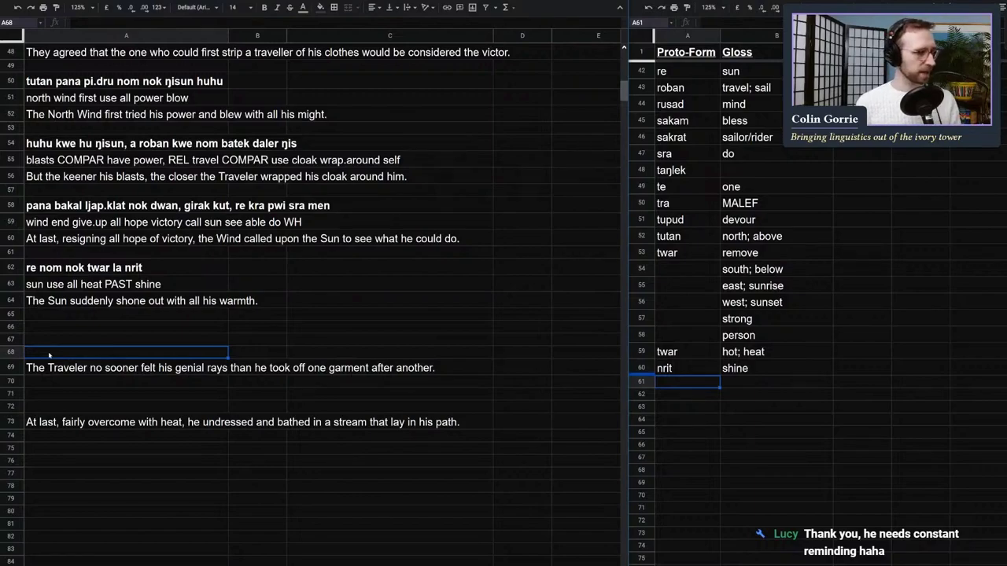
pyautogui.write('The Tr')
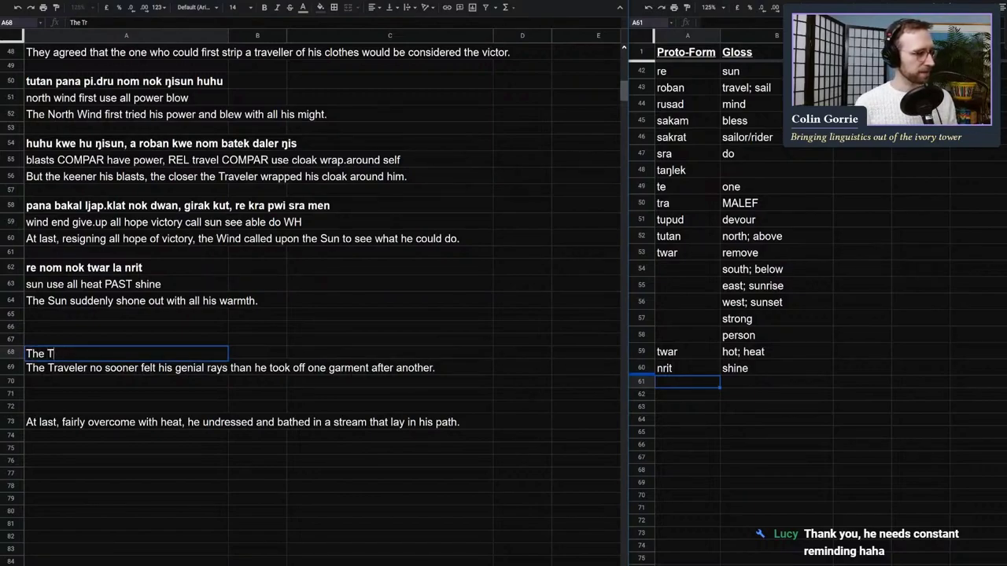
pyautogui.press('BackSpace')
pyautogui.press('BackSpace')
pyautogui.press('BackSpace')
pyautogui.press('BackSpace')
pyautogui.press('BackSpace')
pyautogui.press('BackSpace')
# Step: Enter the simplified sentence "As soon as the Traveller felt the sun's rays, he took off garments one by one." in cell A68
pyautogui.write('As s')
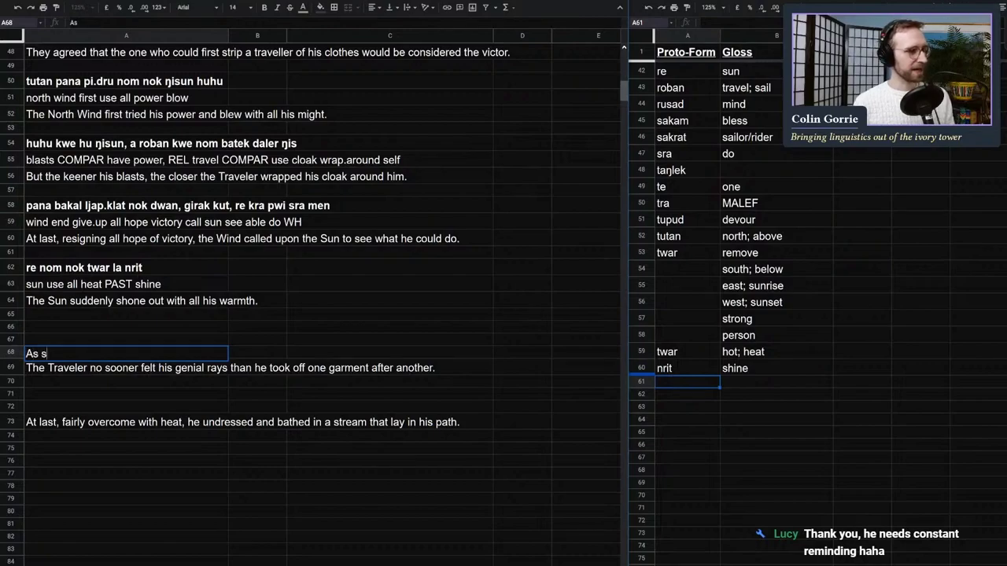
pyautogui.write('oon as the Trav')
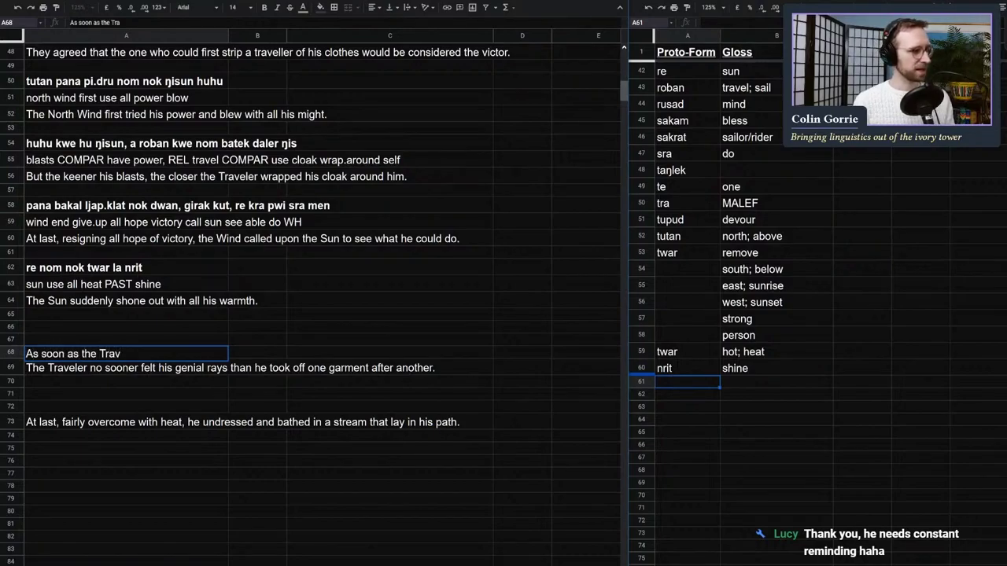
pyautogui.write('eller f')
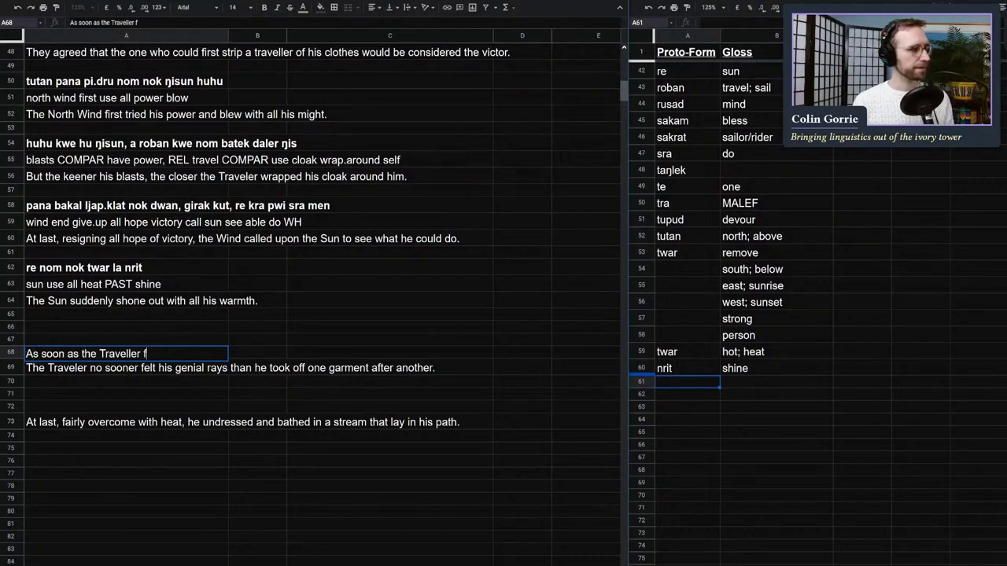
pyautogui.write('elt the ')
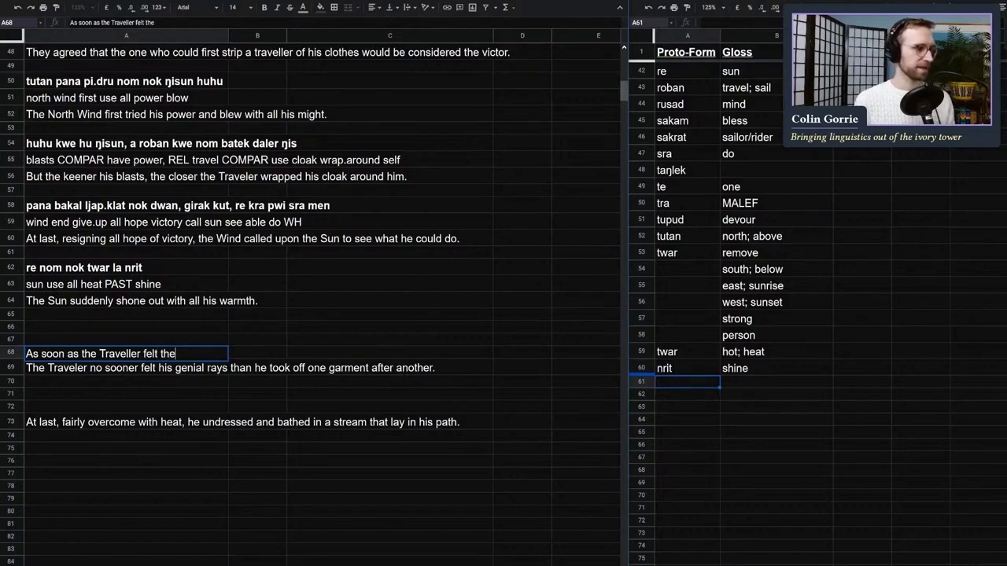
pyautogui.write("sun's ge")
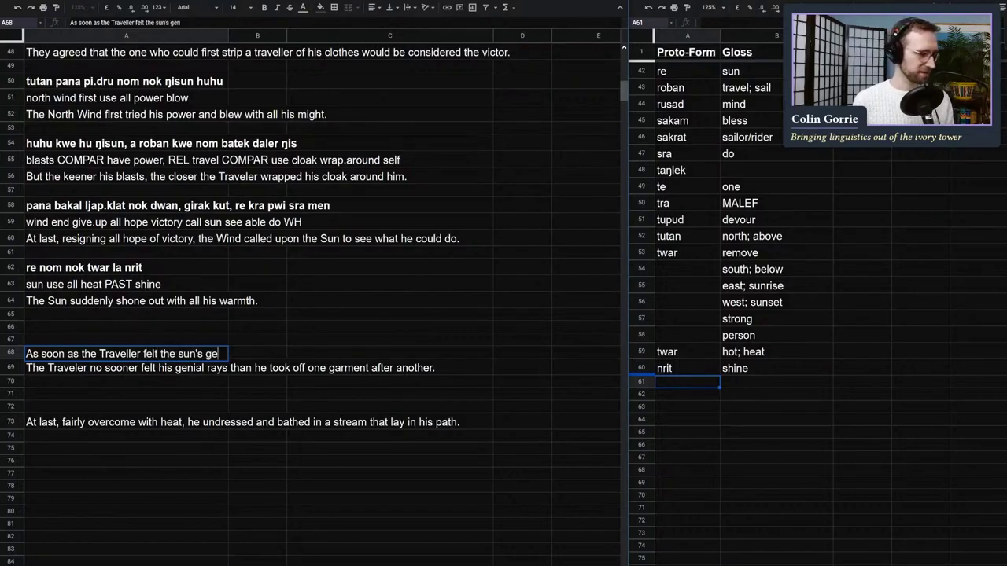
pyautogui.press('BackSpace')
pyautogui.press('BackSpace')
pyautogui.write('rays, ')
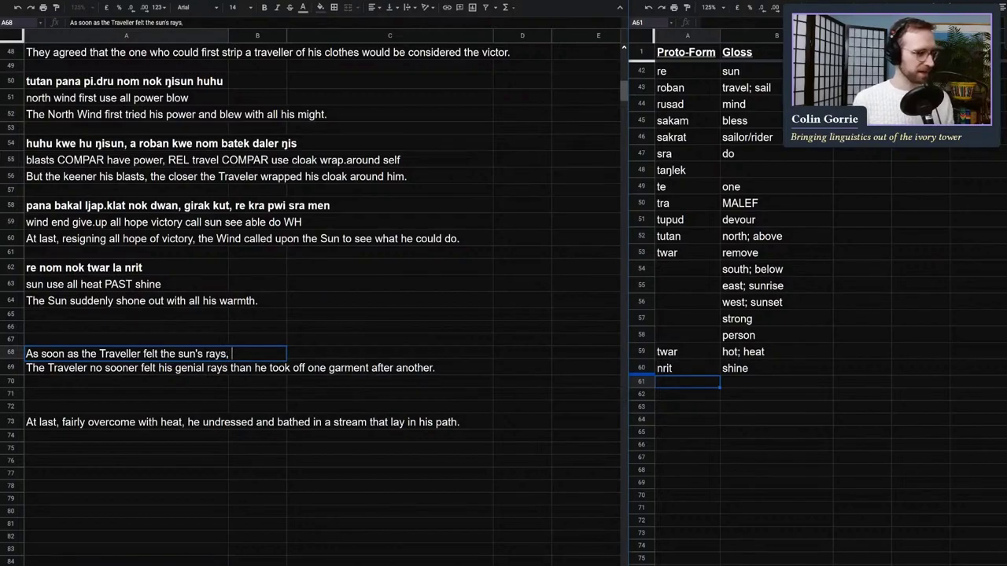
pyautogui.write('he took off')
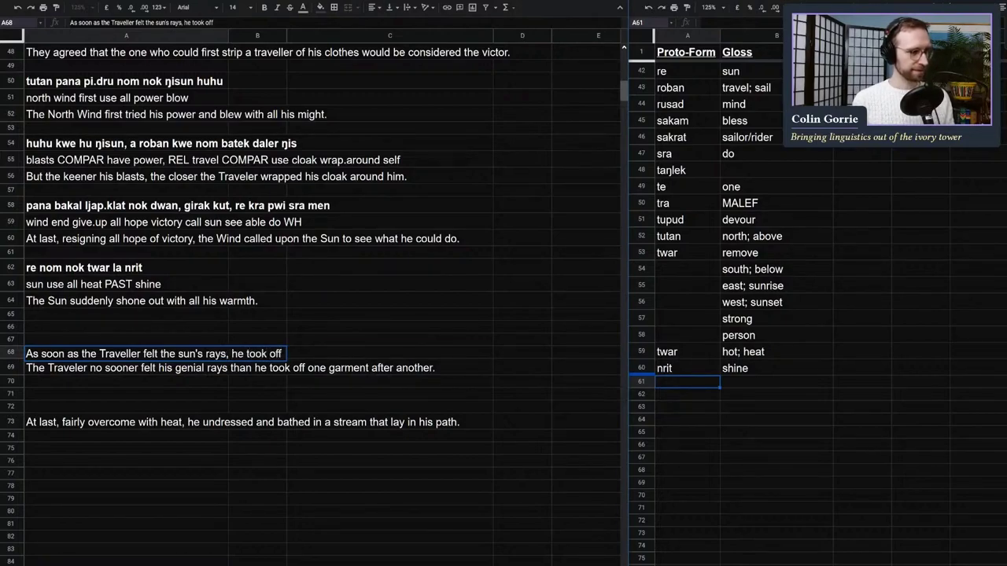
pyautogui.write(' garments one b')
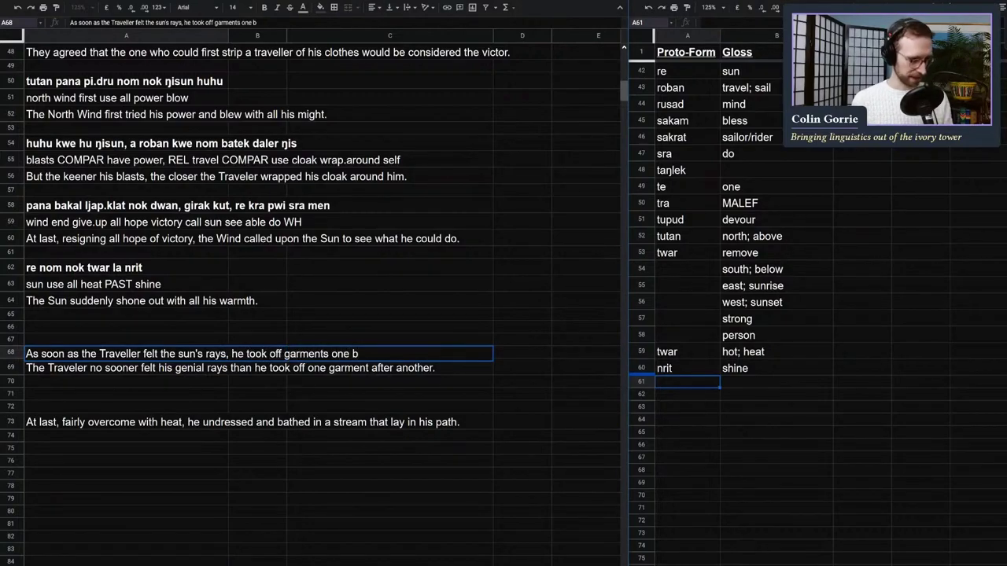
pyautogui.write('y one.')
pyautogui.press('Return')
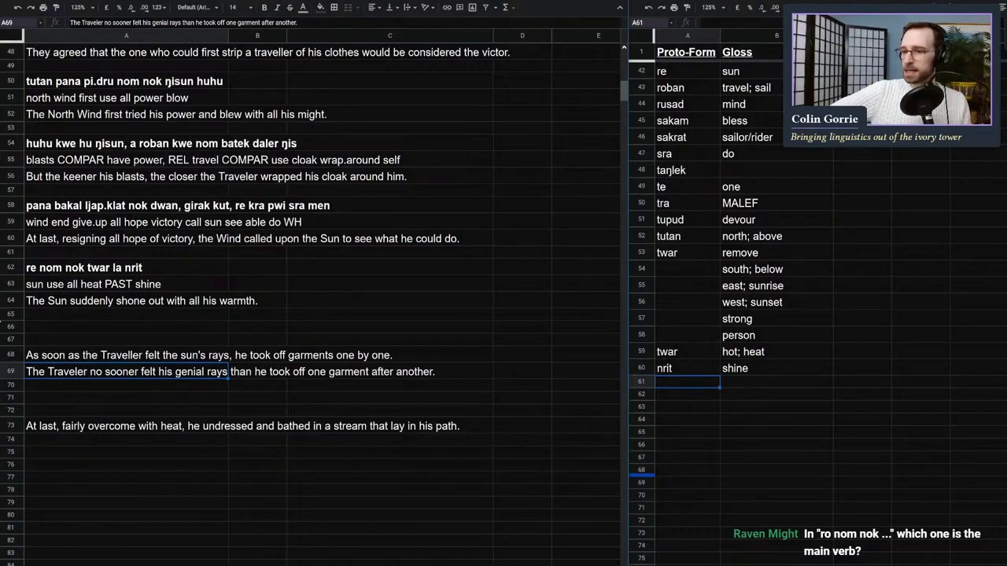
# Step: Put square brackets around "nom nok twar" in cell A62 so the line reads "re [nom nok twar] la nrit"
pyautogui.press('Up')
pyautogui.press('Up')
pyautogui.press('Up')
pyautogui.press('Up')
pyautogui.press('Up')
pyautogui.press('Up')
pyautogui.press('Up')
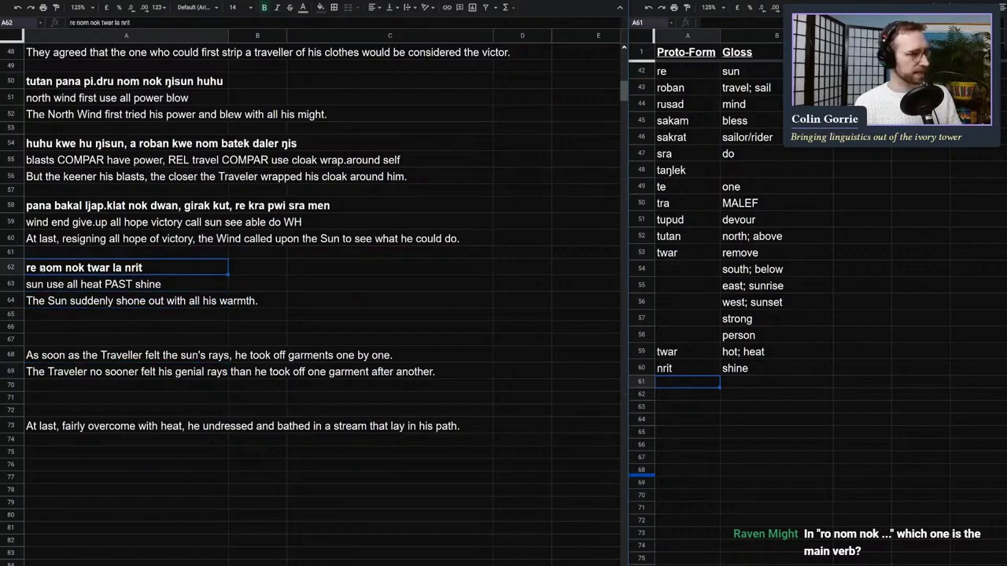
pyautogui.press('Return')
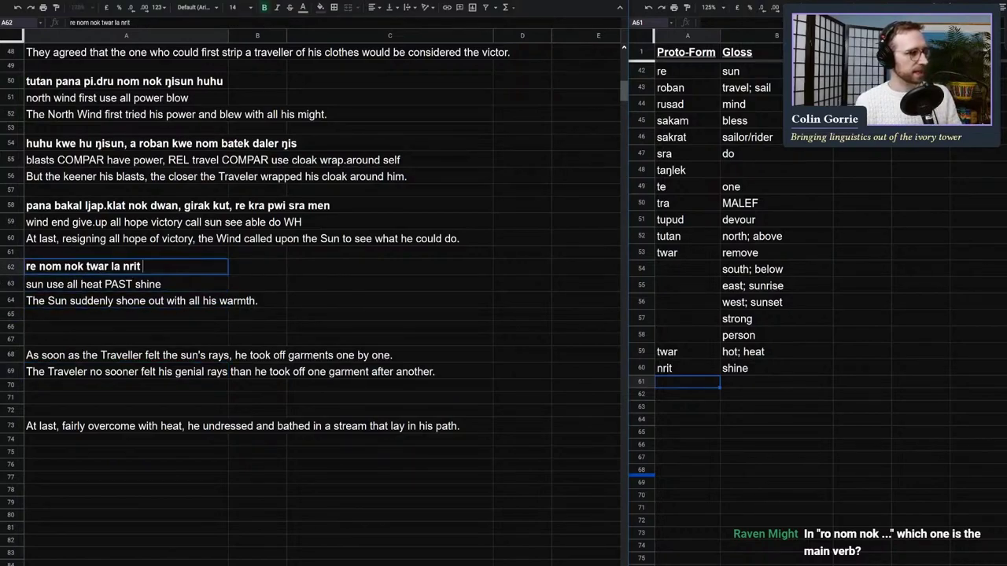
pyautogui.hotkey('ctrl', 'shift', 'Left')
pyautogui.write('nrit')
pyautogui.press('Return')
pyautogui.press('Up')
pyautogui.press('Return')
pyautogui.hotkey('ctrl', 'Left')
pyautogui.hotkey('ctrl', 'Left')
pyautogui.hotkey('ctrl', 'Left')
pyautogui.hotkey('ctrl', 'Left')
pyautogui.hotkey('ctrl', 'Left')
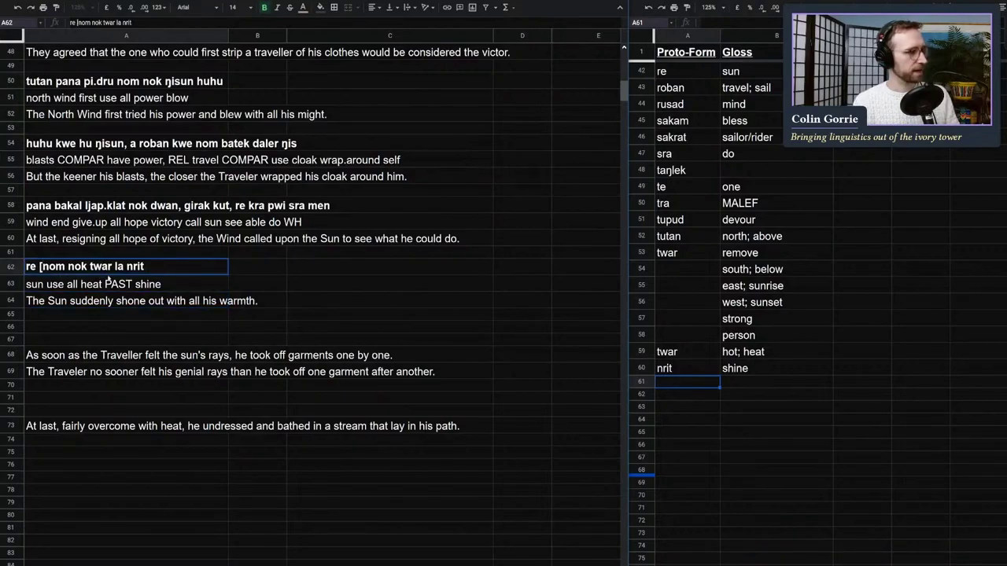
pyautogui.write('[')
pyautogui.hotkey('ctrl', 'Right')
pyautogui.hotkey('ctrl', 'Right')
pyautogui.hotkey('ctrl', 'Right')
pyautogui.press('Left')
pyautogui.write(']')
pyautogui.press('Return')
pyautogui.press('Up')
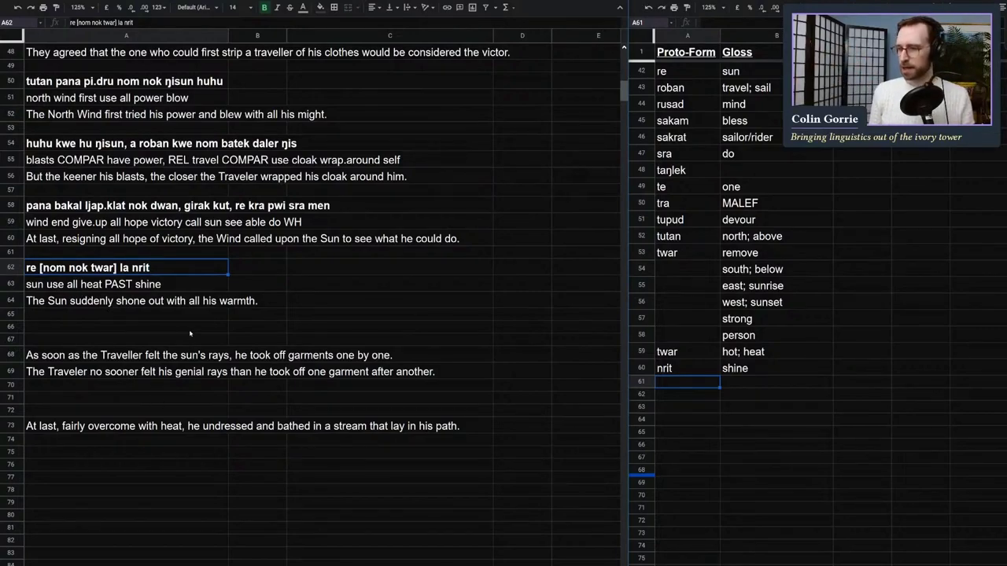
# Step: Select the empty cell A67 directly above the simplified Traveller sentence
pyautogui.click(179, 400)
pyautogui.click(184, 356)
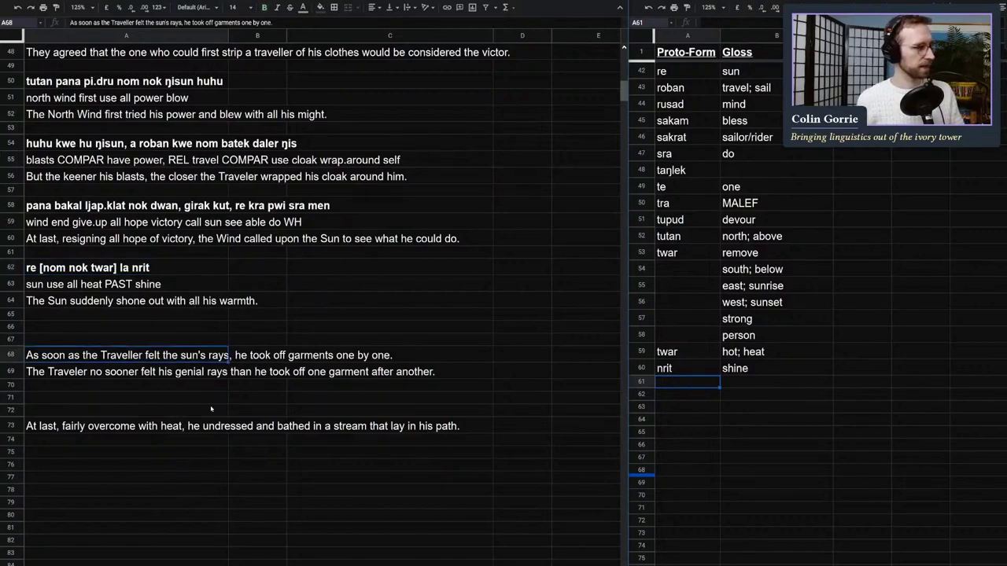
pyautogui.click(225, 399)
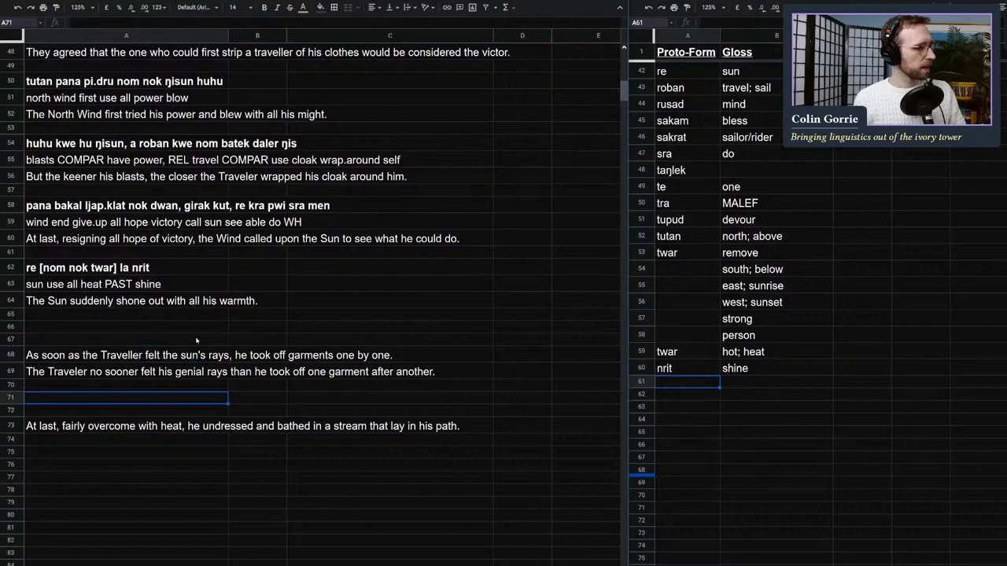
pyautogui.click(187, 327)
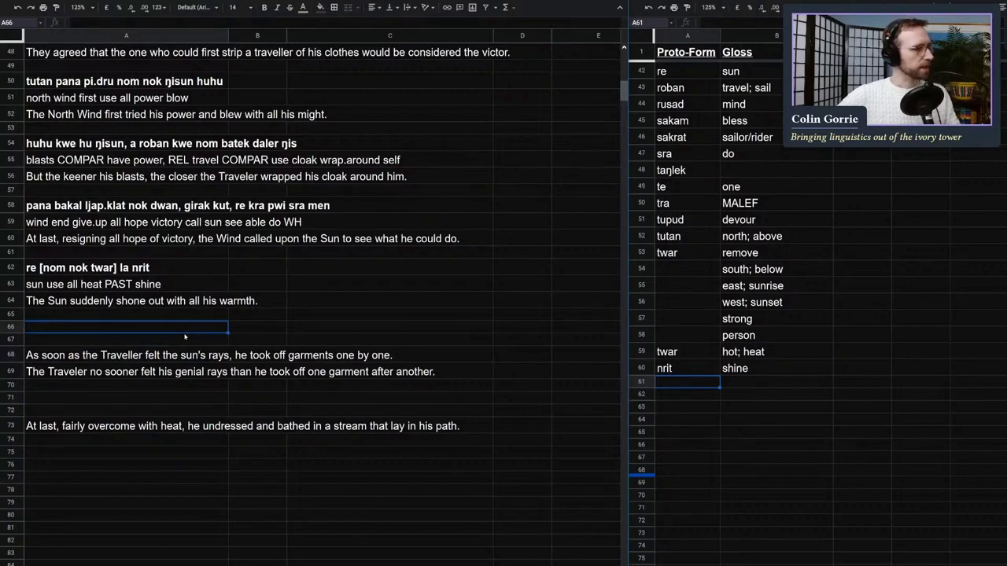
pyautogui.click(71, 340)
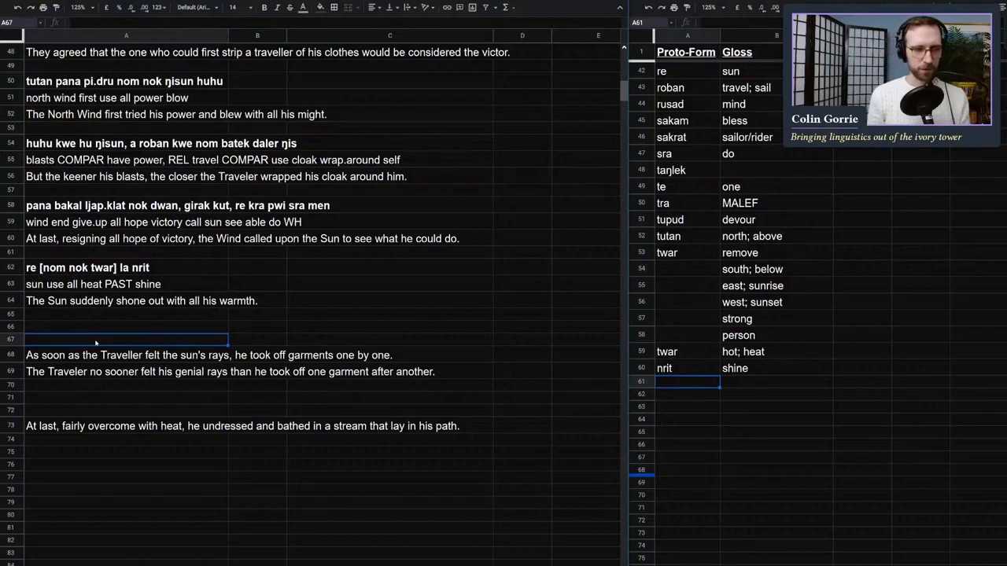
pyautogui.write('as.soon.as')
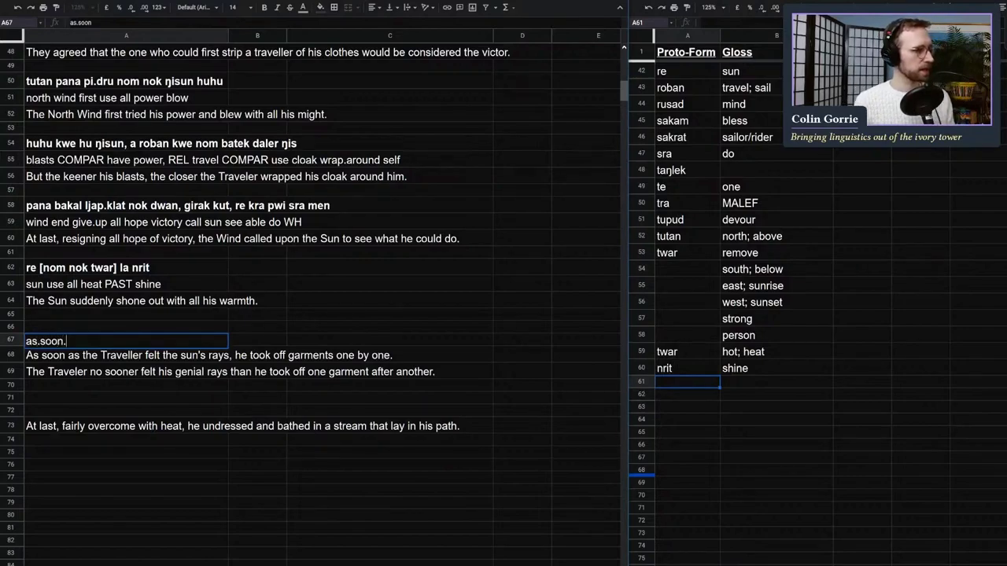
pyautogui.press('BackSpace')
pyautogui.press('BackSpace')
pyautogui.press('BackSpace')
pyautogui.press('BackSpace')
pyautogui.press('BackSpace')
pyautogui.press('BackSpace')
pyautogui.press('BackSpace')
pyautogui.press('BackSpace')
pyautogui.press('BackSpace')
pyautogui.press('BackSpace')
pyautogui.write('aS')
pyautogui.press('BackSpace')
pyautogui.press('BackSpace')
# Step: Enter the start of the translation, "AS.SOON.AS a roban", in cell A67
pyautogui.write('AS.SOON')
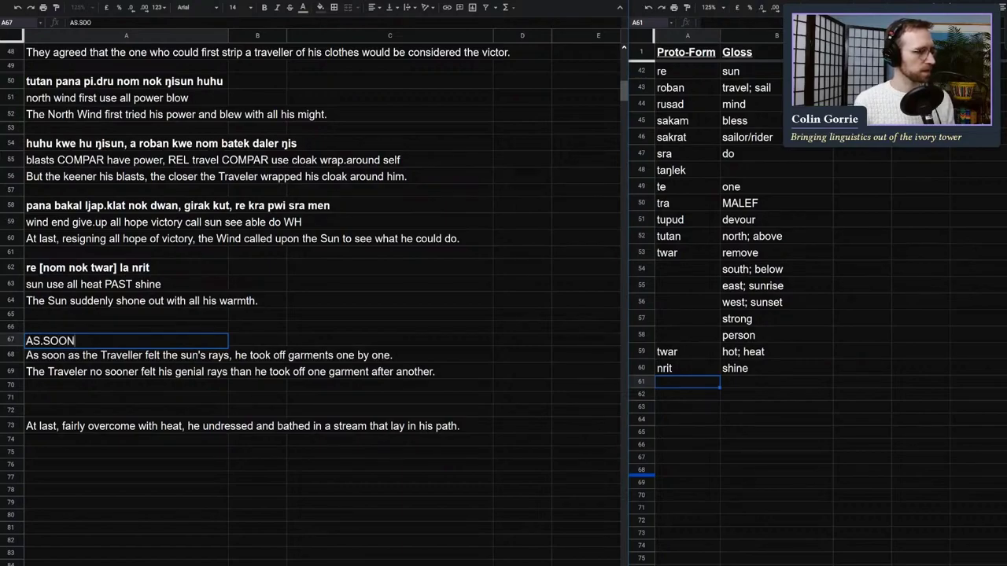
pyautogui.write('.AS ')
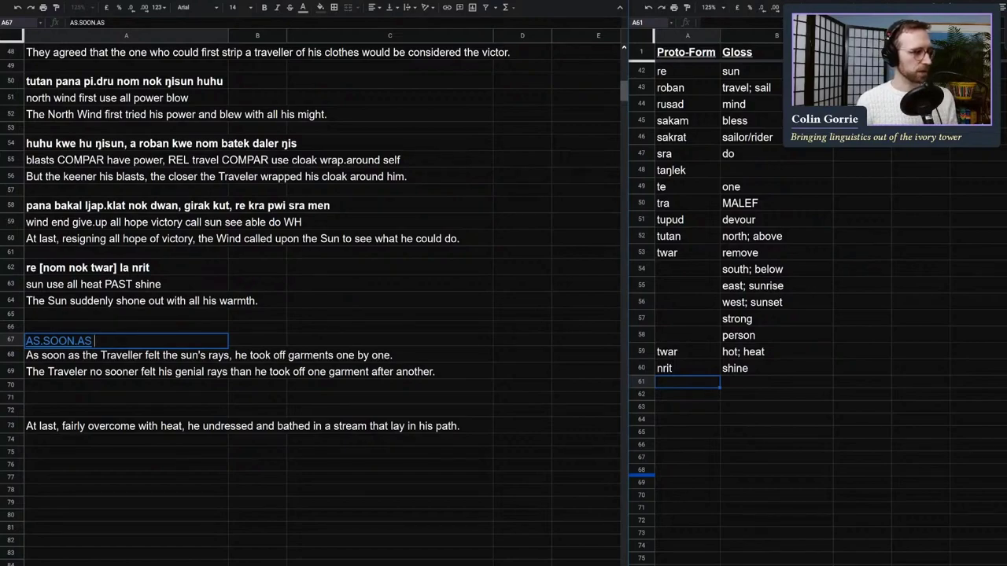
pyautogui.write('a roban')
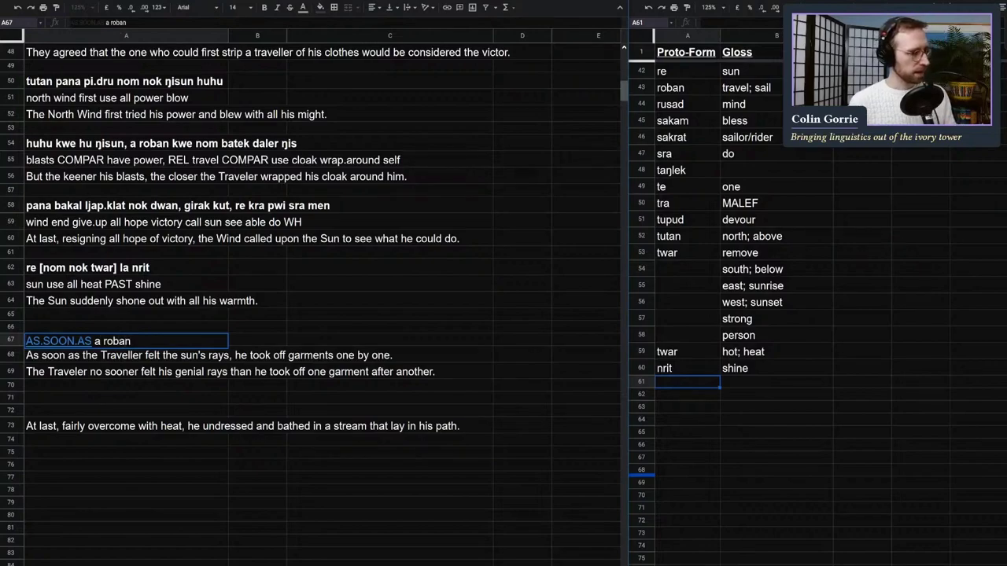
pyautogui.press('Return')
# Step: Copy the whole row 67 with the translation start into the empty row 66 above it
pyautogui.click(10, 341)
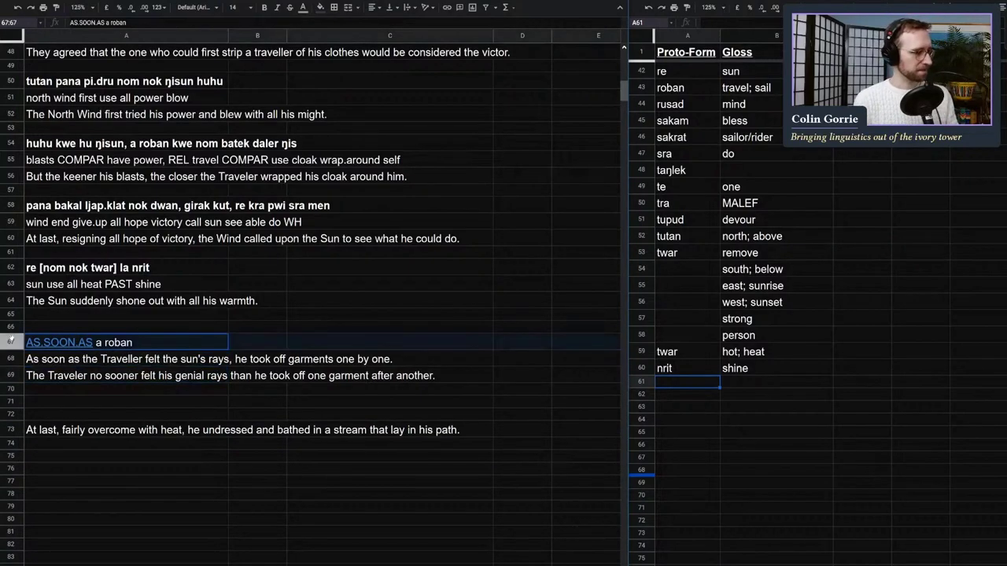
pyautogui.hotkey('ctrl', 'c')
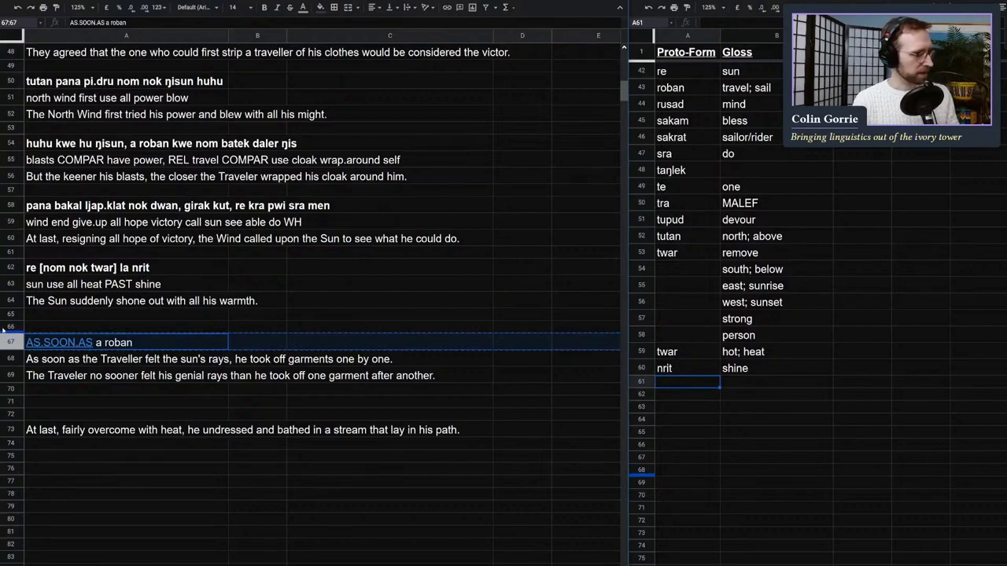
pyautogui.click(5, 327)
pyautogui.hotkey('ctrl', 'v')
# Step: Replace the content of cell A67 with the gloss "as.soon.as REL travel"
pyautogui.click(128, 349)
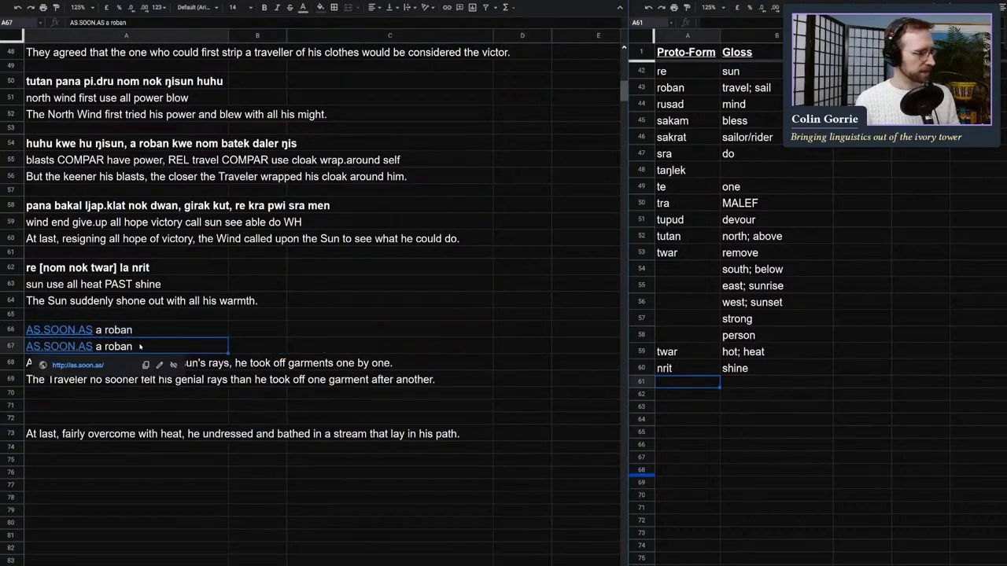
pyautogui.doubleClick(140, 346)
pyautogui.hotkey('ctrl', 'a')
pyautogui.press('BackSpace')
pyautogui.write('as')
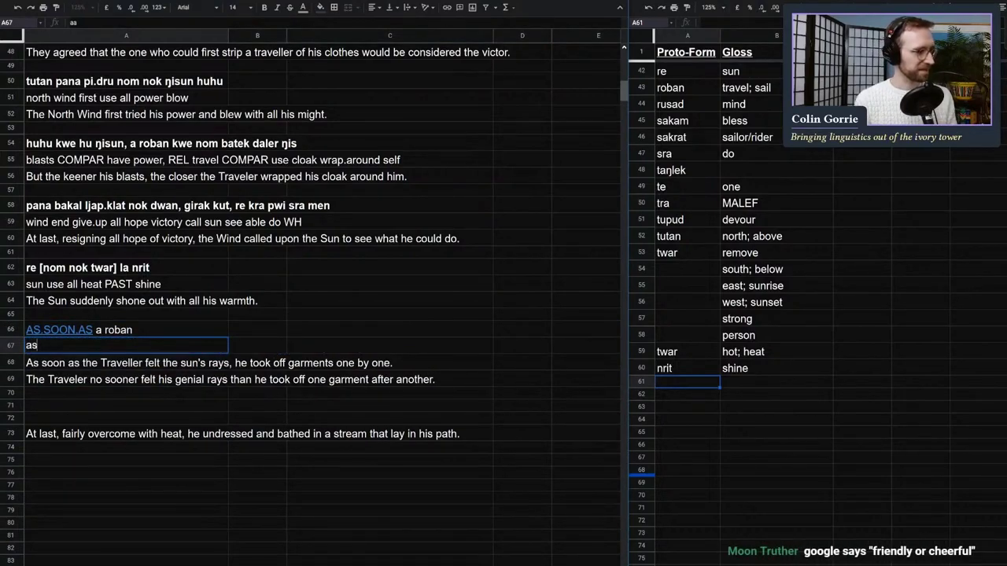
pyautogui.write('.soon.as')
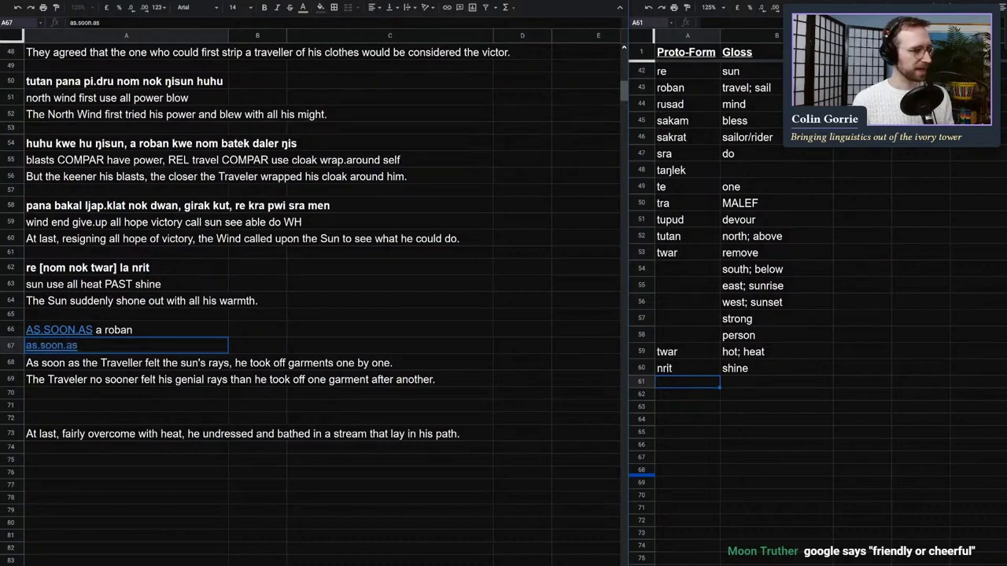
pyautogui.write(' REL travel')
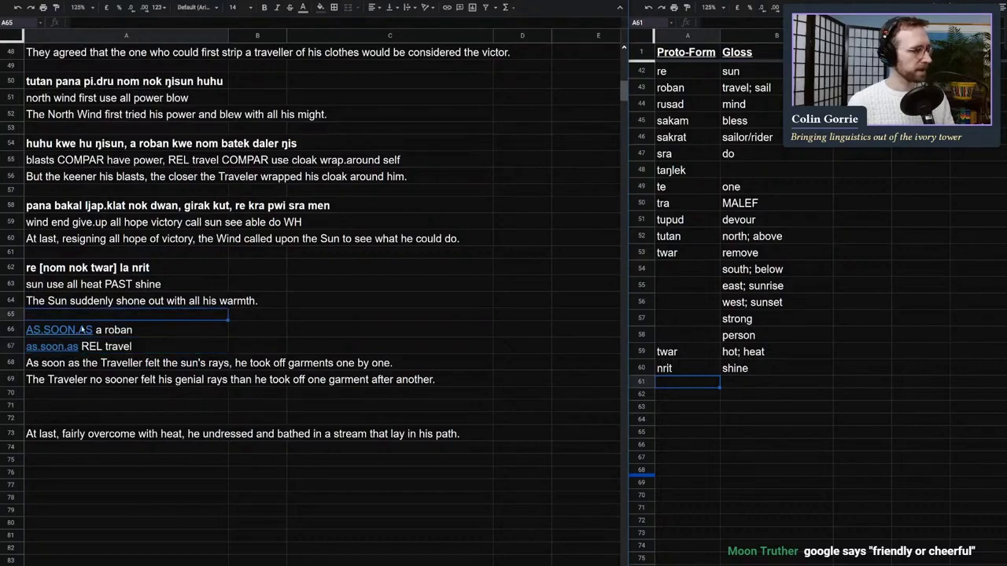
pyautogui.rightClick(62, 347)
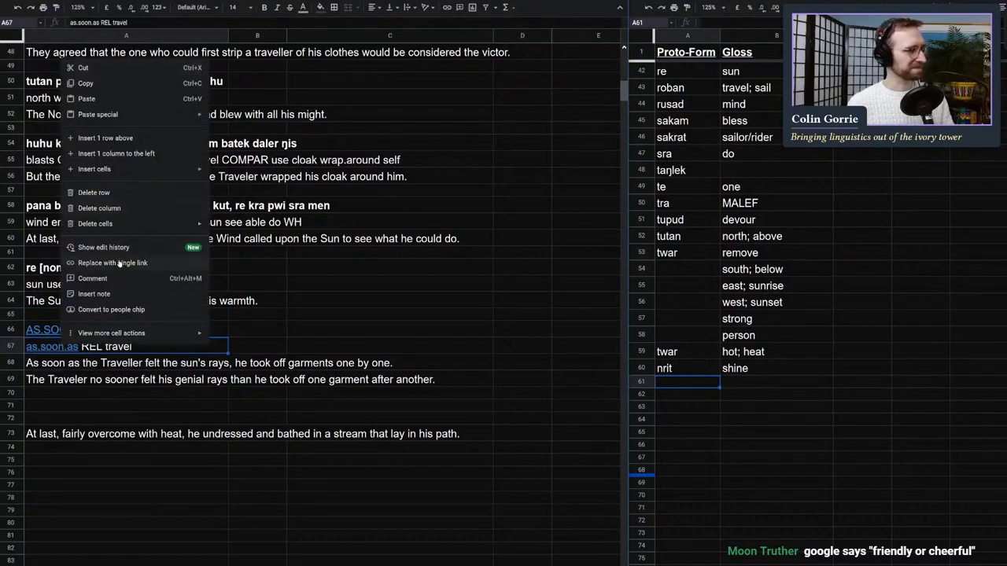
pyautogui.click(231, 379)
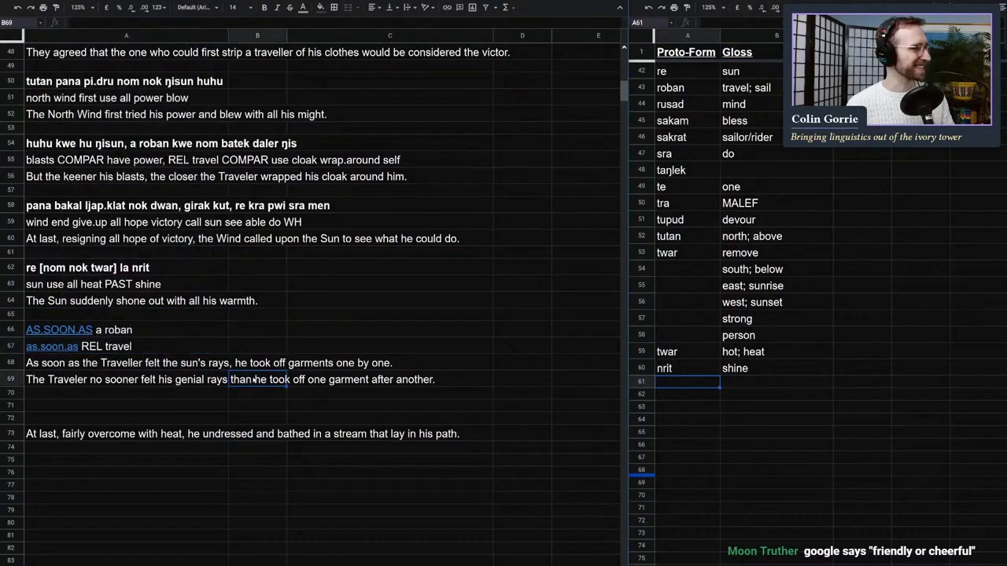
pyautogui.click(200, 330)
pyautogui.click(191, 360)
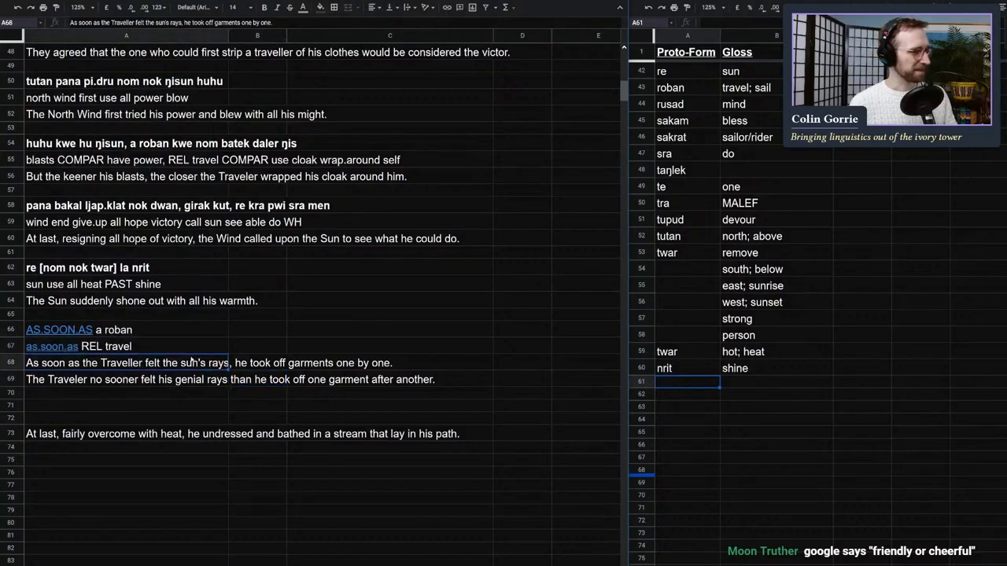
# Step: Extend the gloss in cell A67 with "feel ray sun" after "REL travel"
pyautogui.click(136, 329)
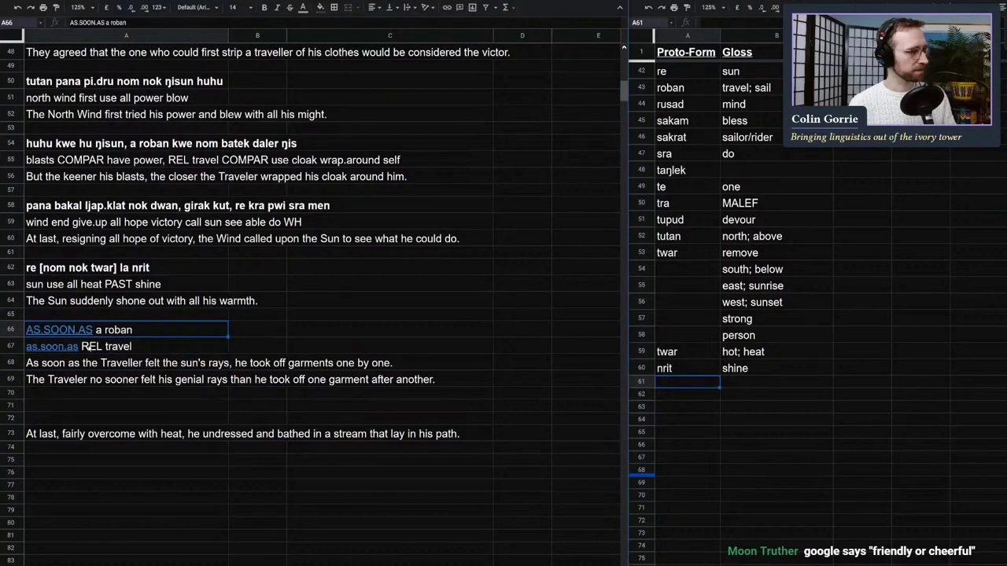
pyautogui.click(92, 347)
pyautogui.press('Return')
pyautogui.press('Return')
pyautogui.click(173, 341)
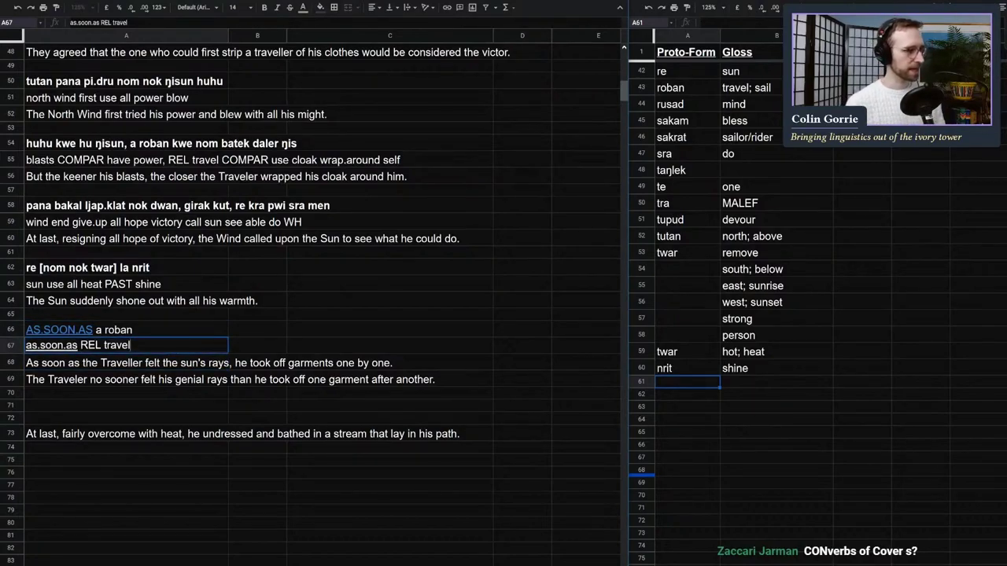
pyautogui.write('feel')
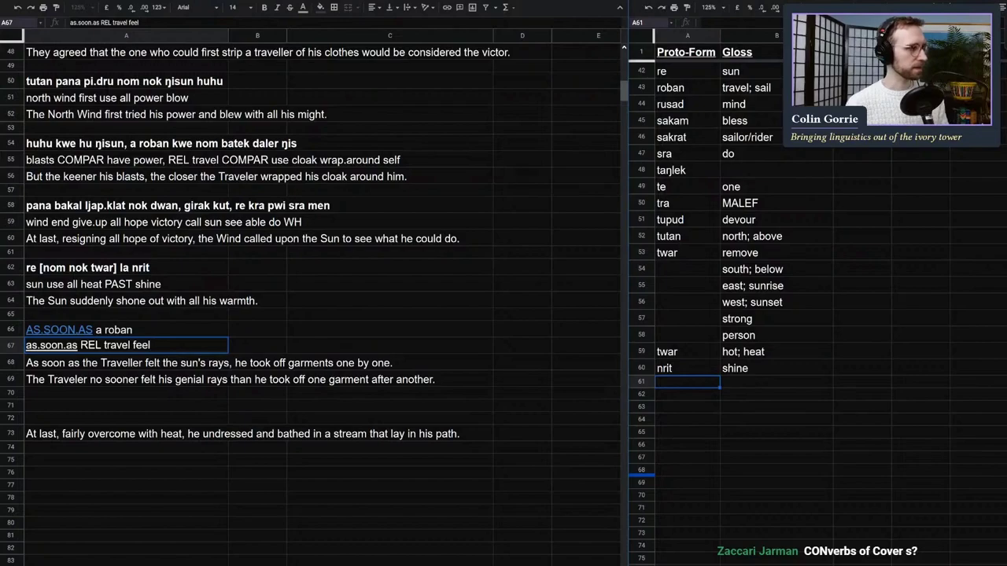
pyautogui.write('ray sun')
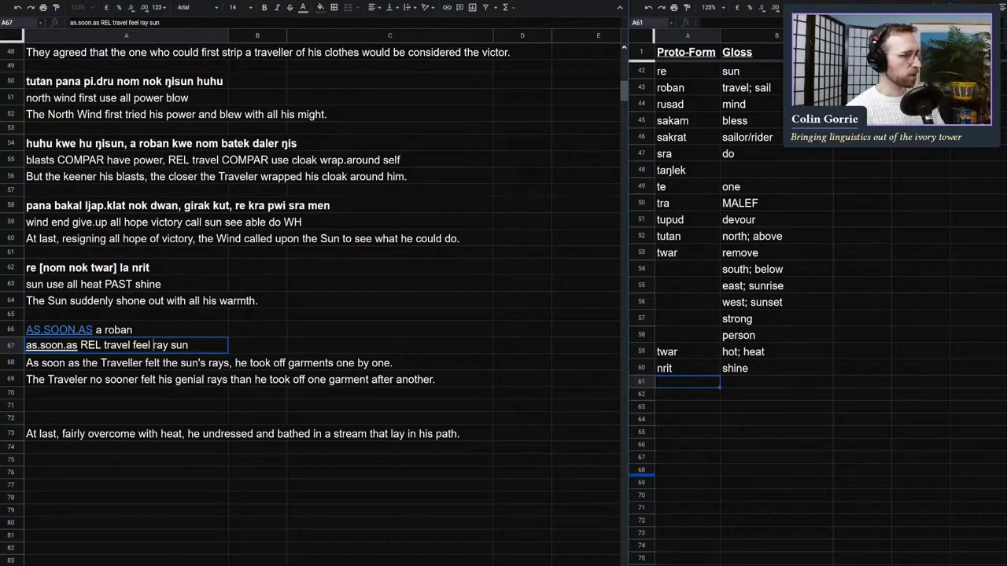
pyautogui.doubleClick(160, 346)
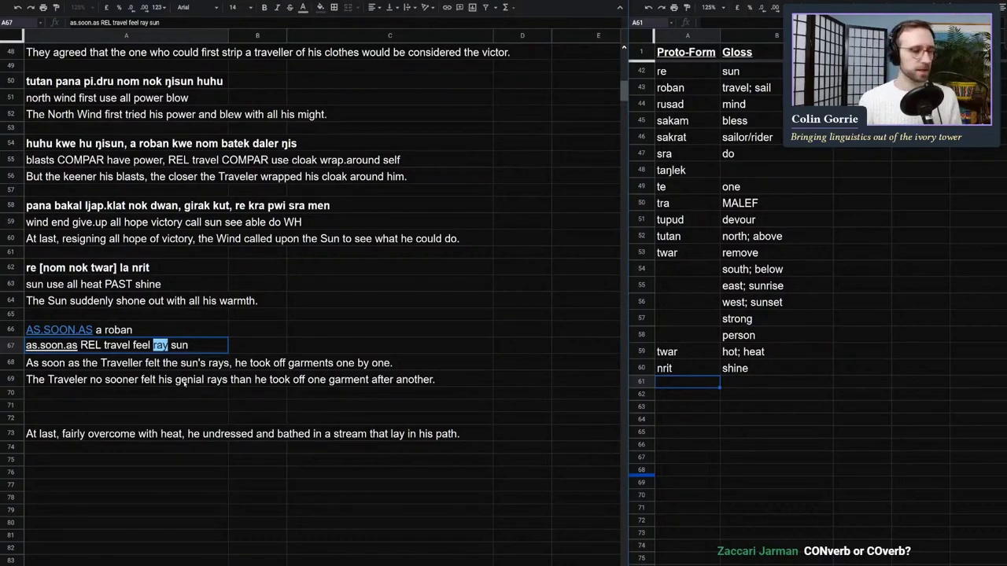
pyautogui.press('Return')
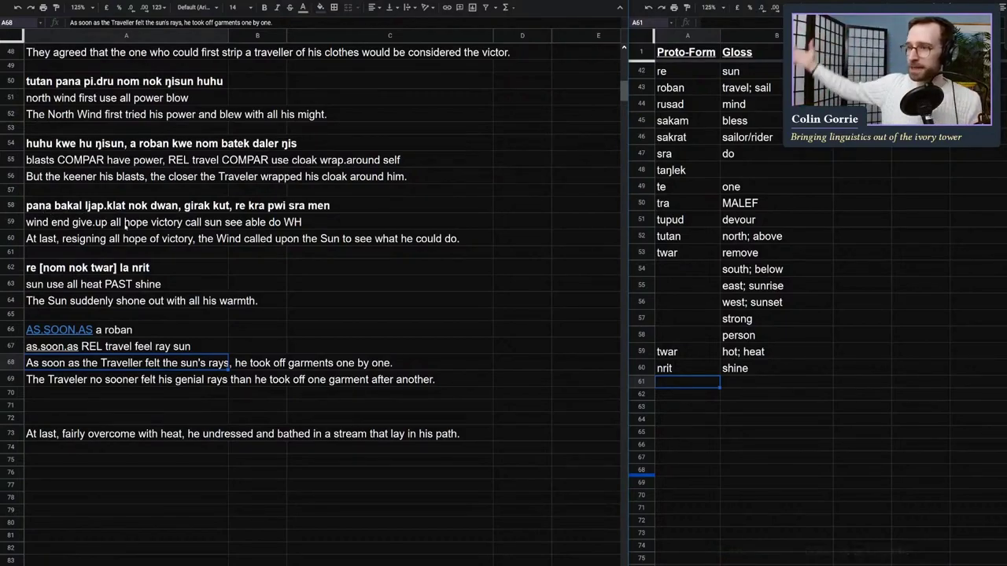
# Step: Add the second clause ", take.off clothes one.by.one" to the end of the gloss in cell A67
pyautogui.click(152, 346)
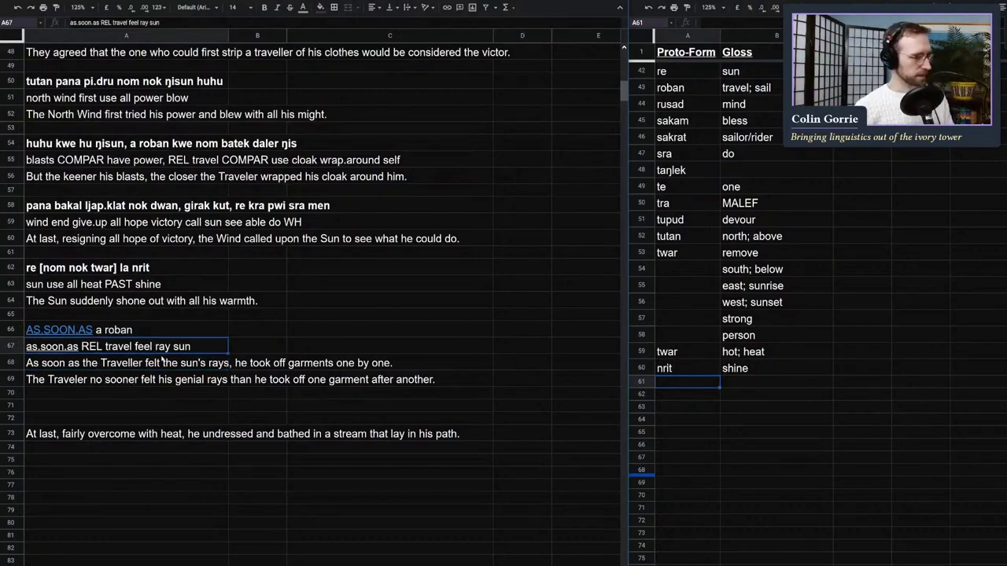
pyautogui.press('Return')
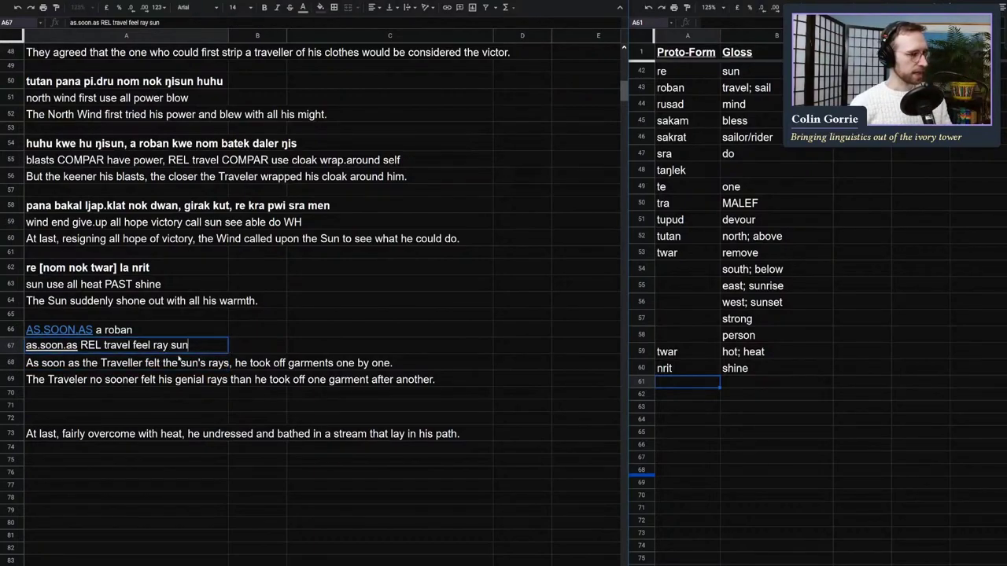
pyautogui.write(', ')
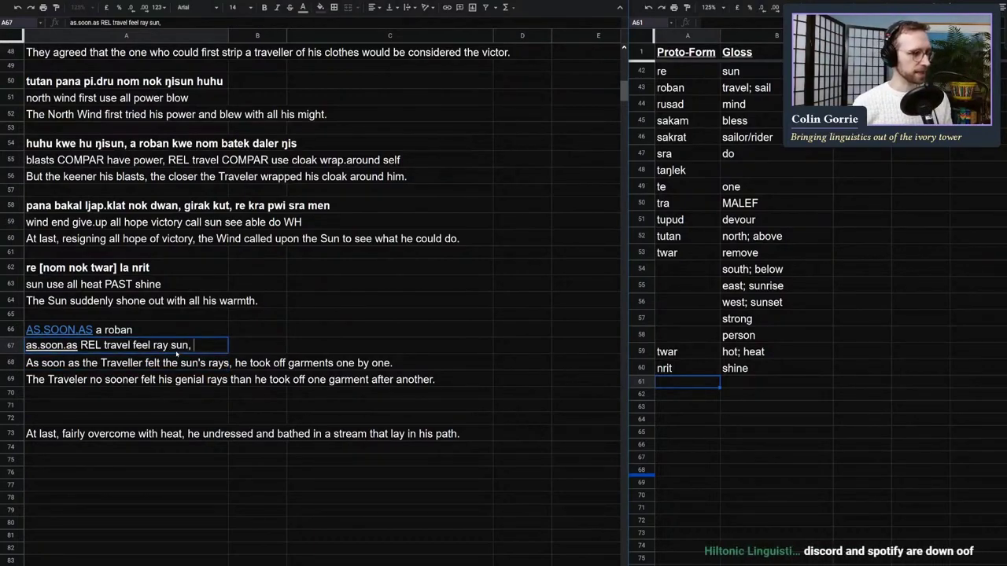
pyautogui.write('take.off g')
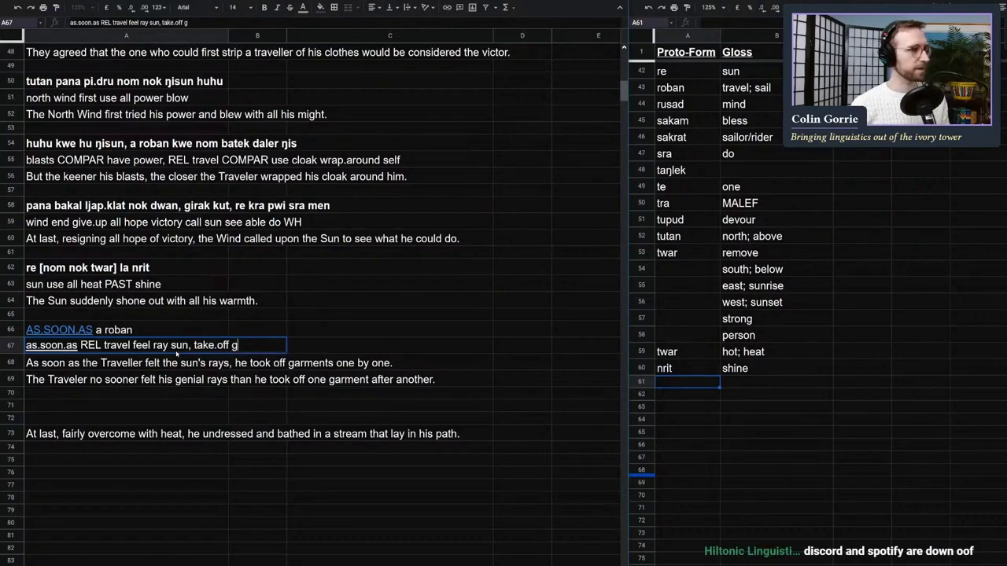
pyautogui.press('BackSpace')
pyautogui.write('clothe')
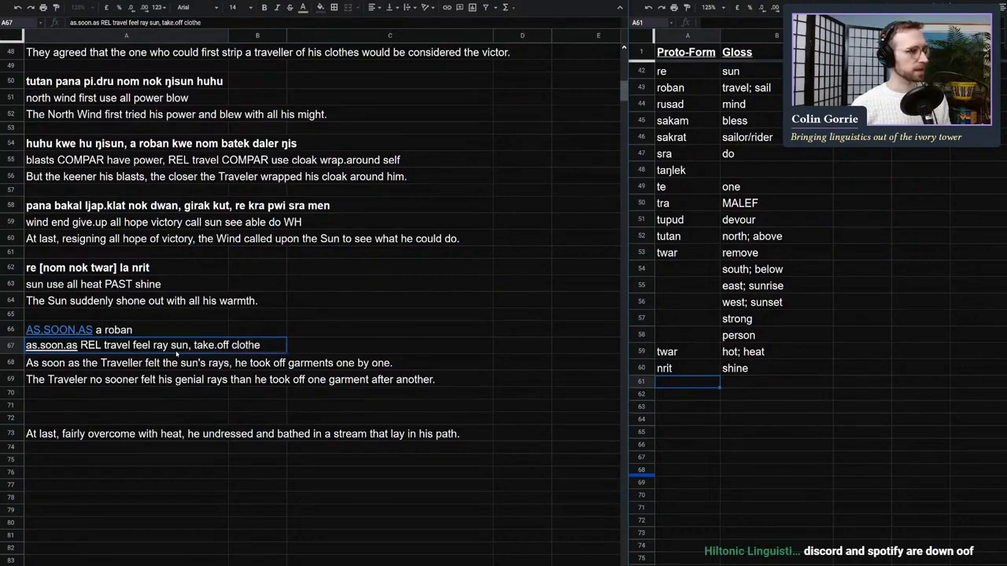
pyautogui.write('s o')
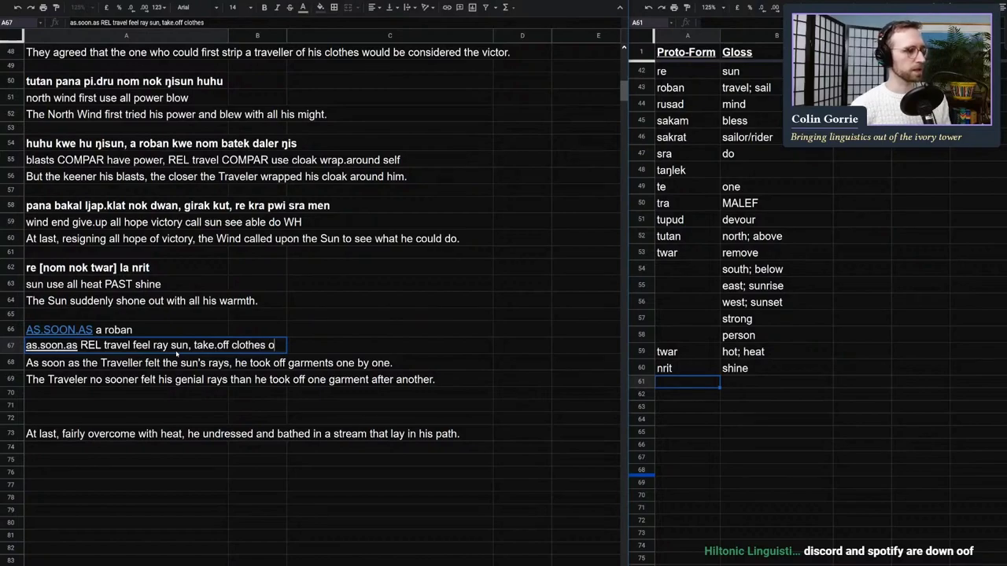
pyautogui.write('ne.by.one')
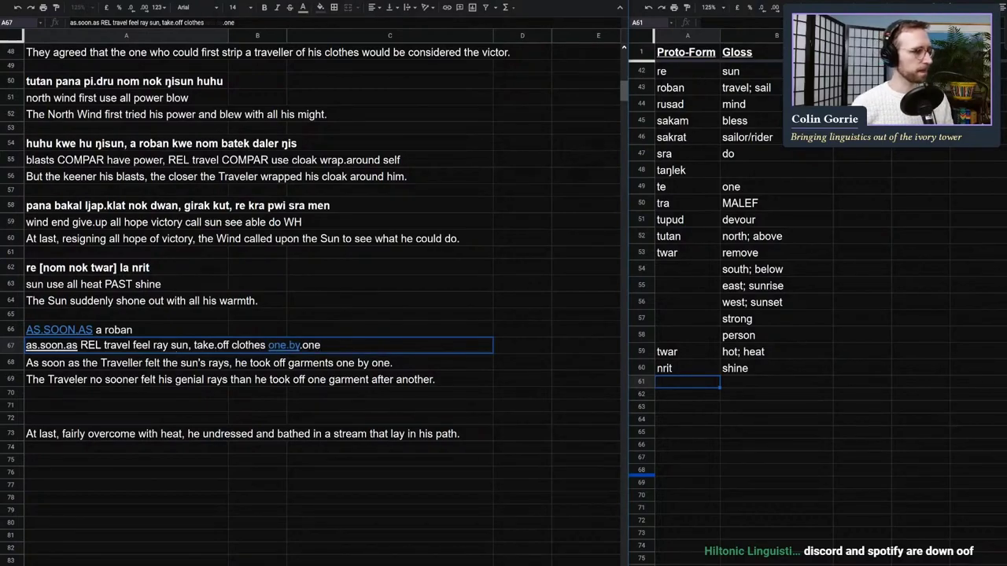
# Step: Move "one.by.one" in the A67 gloss from the end to directly before "take.off clothes"
pyautogui.hotkey('ctrl', 'shift', 'Left')
pyautogui.hotkey('shift', 'Left')
pyautogui.hotkey('ctrl', 'c')
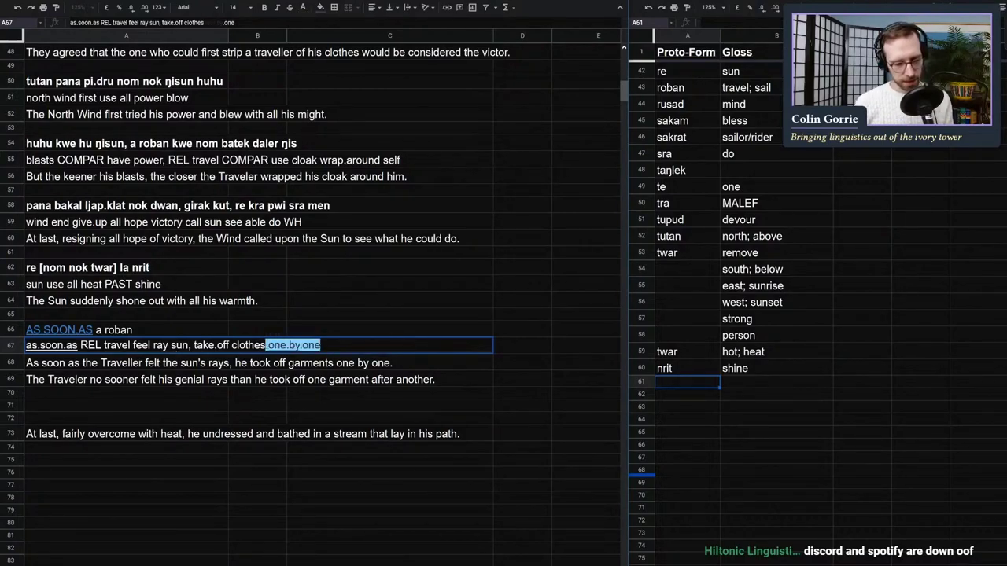
pyautogui.press('BackSpace')
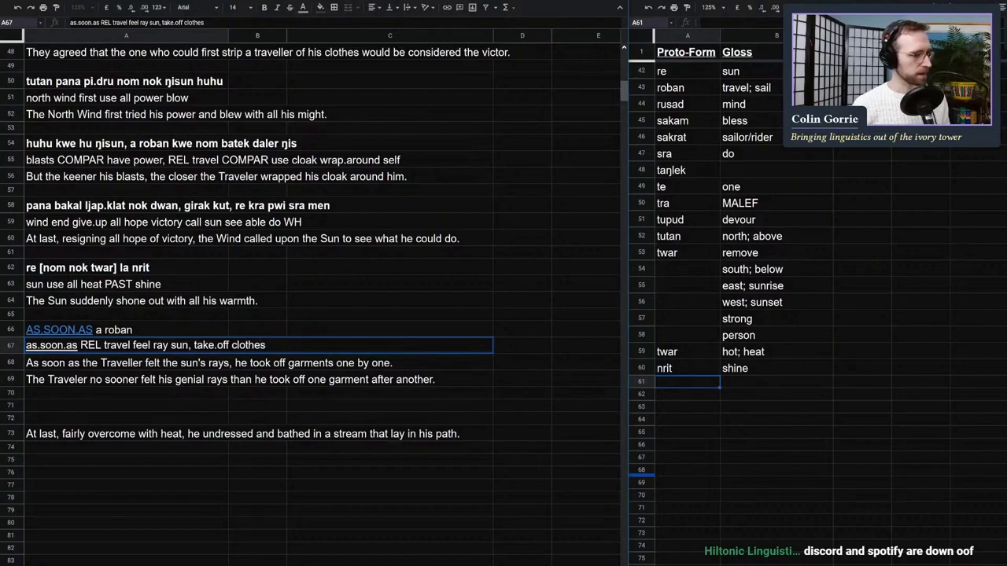
pyautogui.hotkey('ctrl', 'v')
pyautogui.press('Delete')
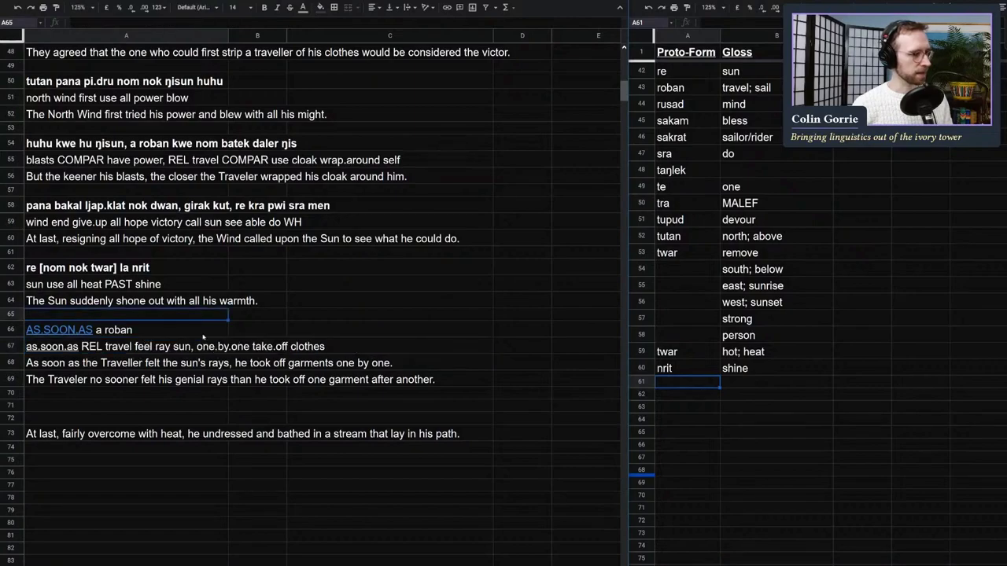
# Step: Extend the translation in cell A66 with "FEEL RAY re, ONE.BY.ONE TAKE.OFF" after "a roban"
pyautogui.press('Up')
pyautogui.press('Return')
pyautogui.write('FEEL RAY re, one.b')
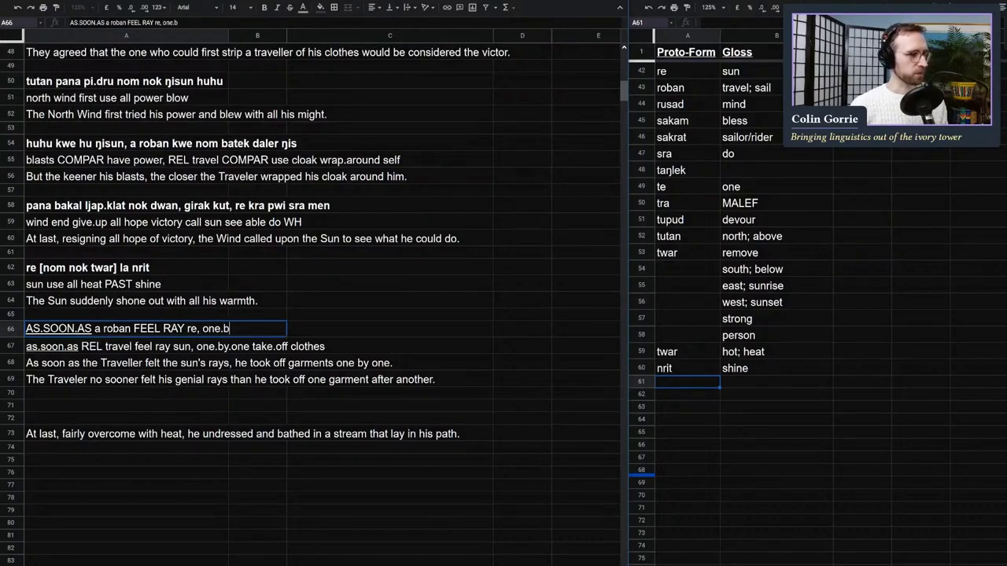
pyautogui.press('BackSpace')
pyautogui.press('BackSpace')
pyautogui.press('BackSpace')
pyautogui.press('BackSpace')
pyautogui.press('BackSpace')
pyautogui.write('ONE.BY')
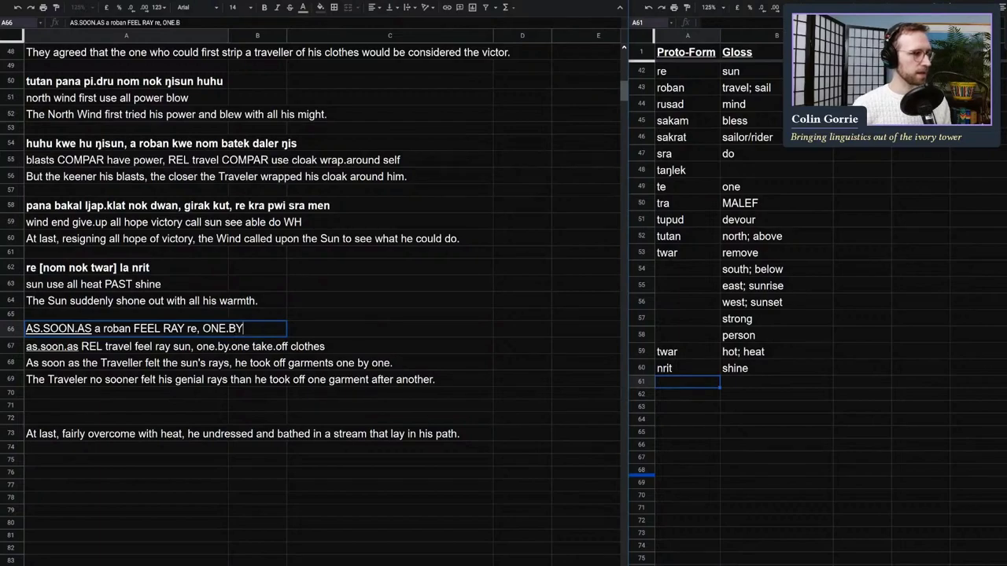
pyautogui.write('.ONE')
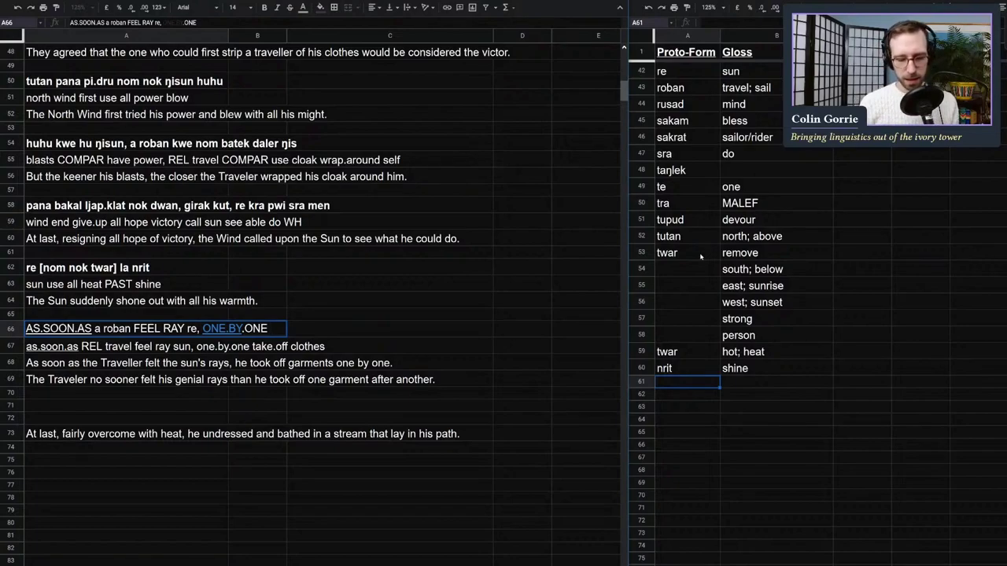
pyautogui.write(' TAKE.OFF')
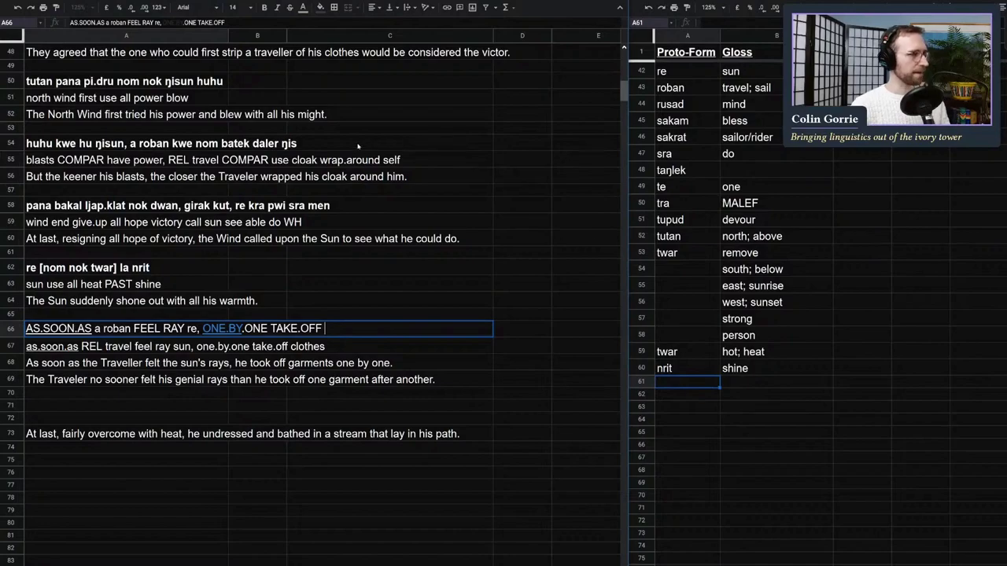
# Step: Copy the phrase "twar ŋles" from the earlier translated sentence in cell A46
pyautogui.click(133, 245)
pyautogui.scroll(1, 133, 247)
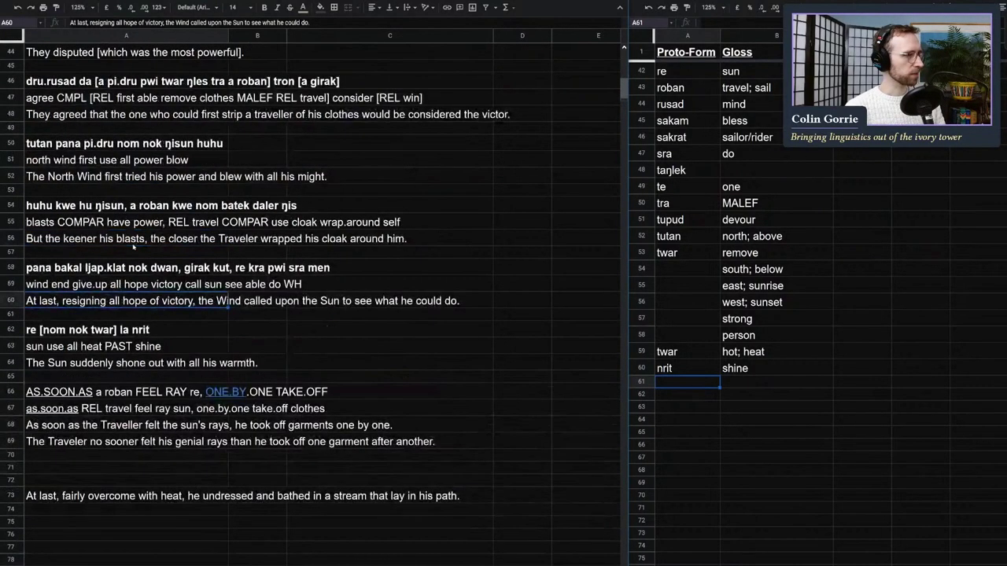
pyautogui.click(197, 81)
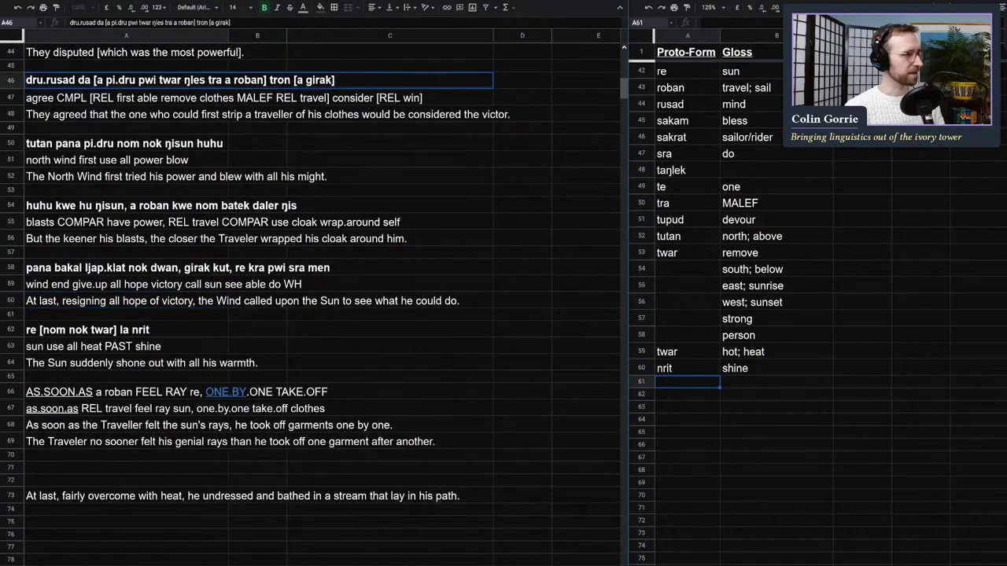
pyautogui.doubleClick(167, 79)
pyautogui.moveTo(177, 79); pyautogui.dragTo(206, 79)
pyautogui.hotkey('ctrl', 'c')
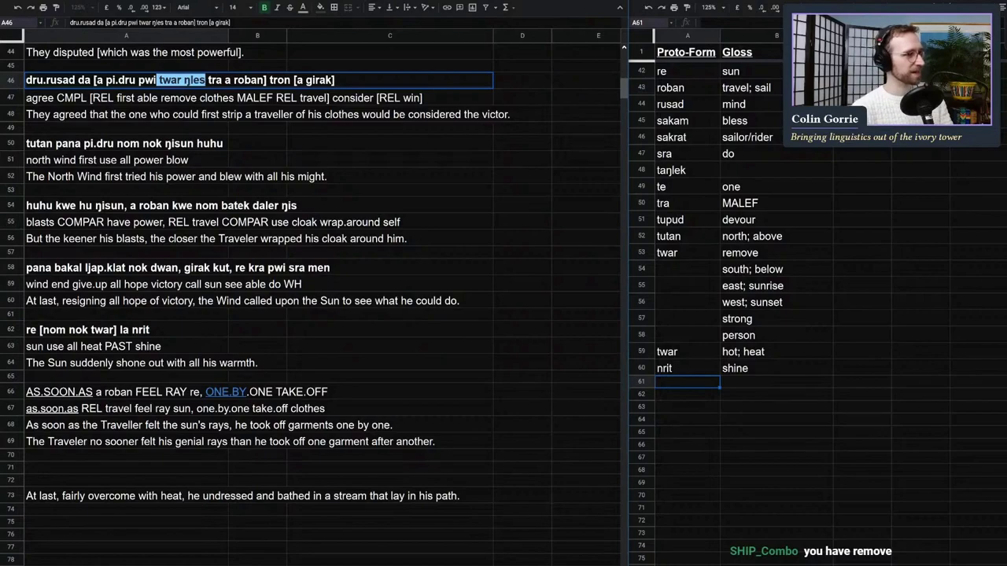
# Step: Replace the placeholder "TAKE.OFF" in cell A66 with the copied "twar ŋles", leaving a single space before it
pyautogui.click(82, 391)
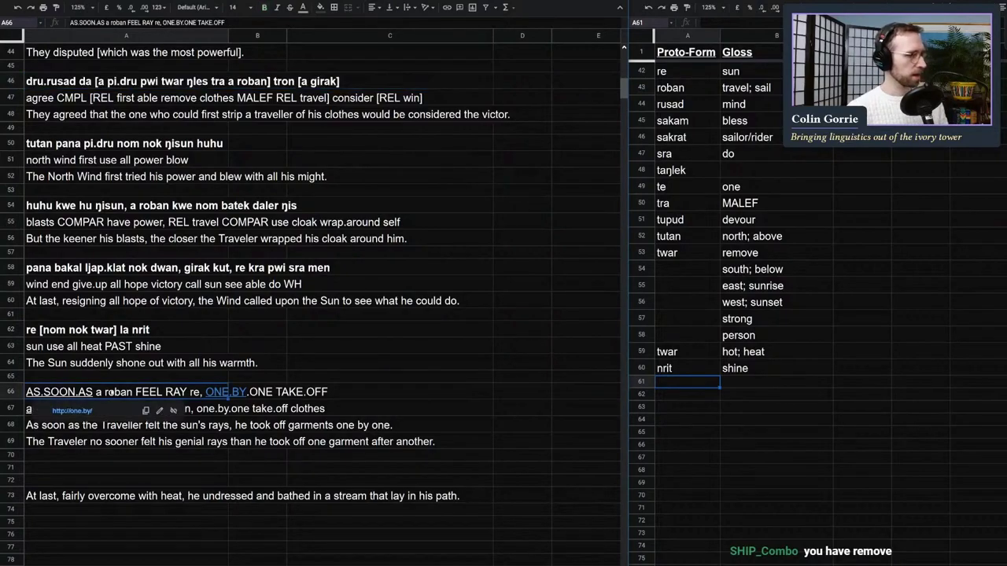
pyautogui.press('Return')
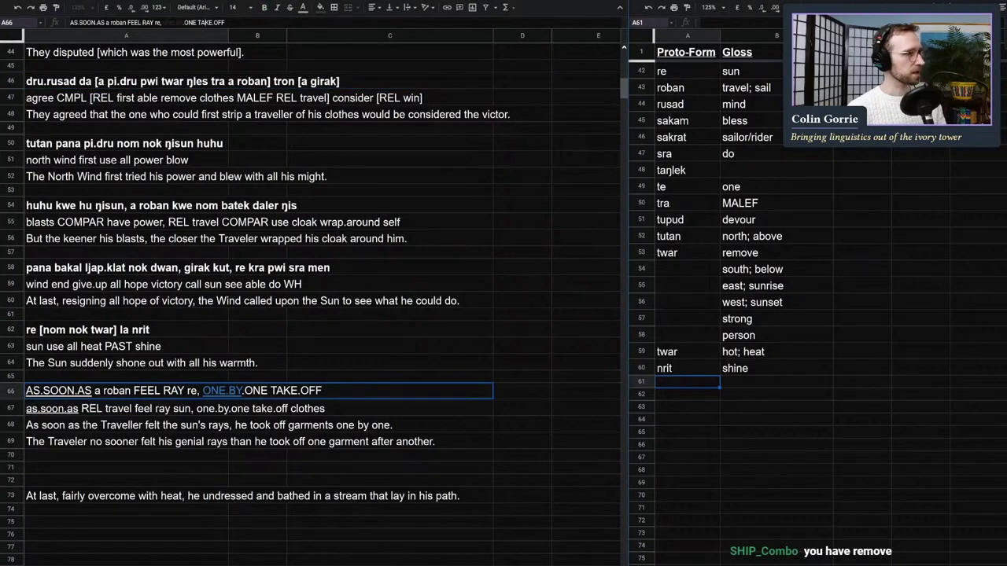
pyautogui.hotkey('shift', 'Left')
pyautogui.hotkey('shift', 'Left')
pyautogui.hotkey('shift', 'Left')
pyautogui.hotkey('shift', 'Left')
pyautogui.hotkey('shift', 'Left')
pyautogui.hotkey('shift', 'Left')
pyautogui.hotkey('shift', 'Left')
pyautogui.hotkey('shift', 'Left')
pyautogui.hotkey('ctrl', 'v')
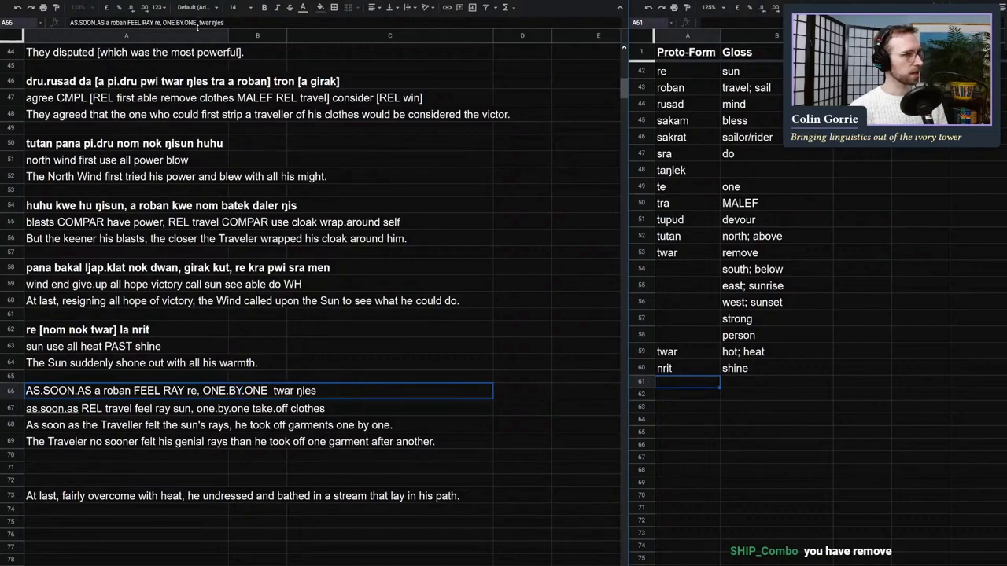
pyautogui.press('BackSpace')
pyautogui.write('E')
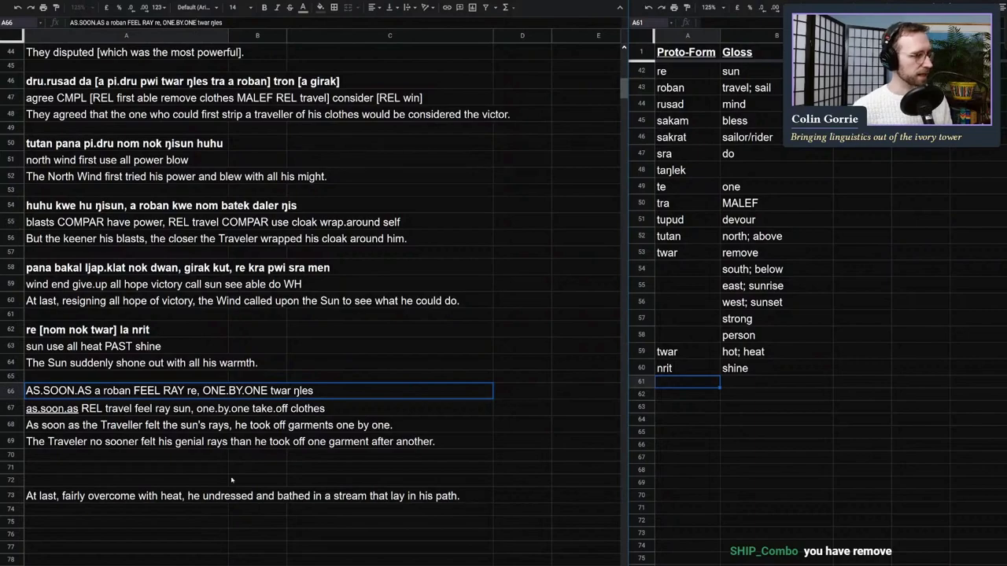
pyautogui.click(230, 481)
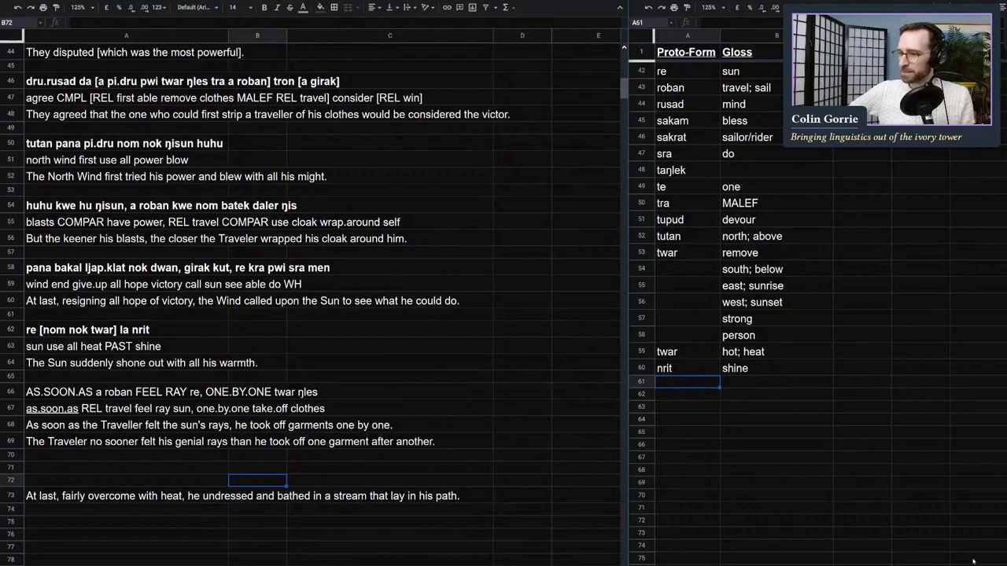
# Step: Make the translation line in cell A66 bold
pyautogui.click(389, 363)
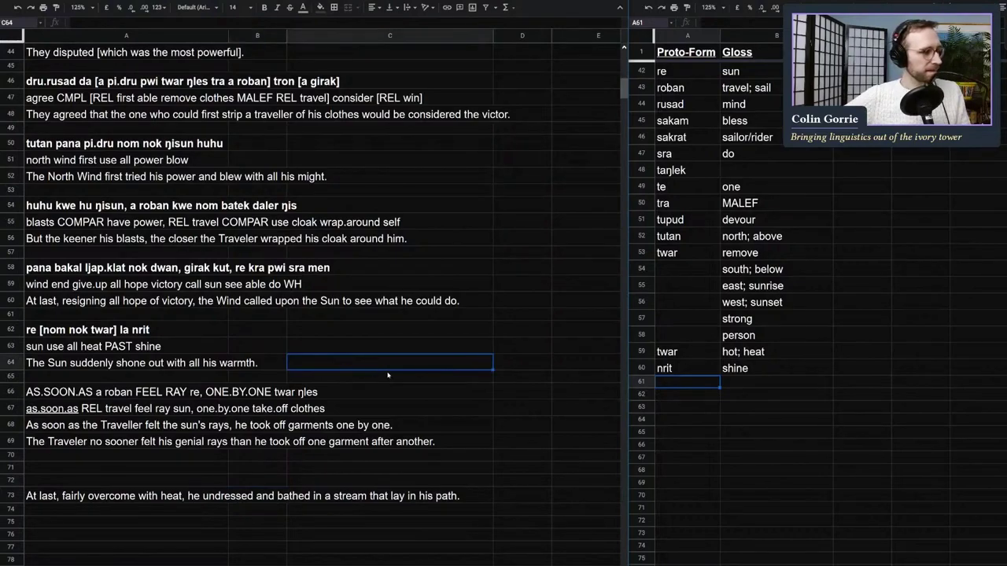
pyautogui.click(204, 468)
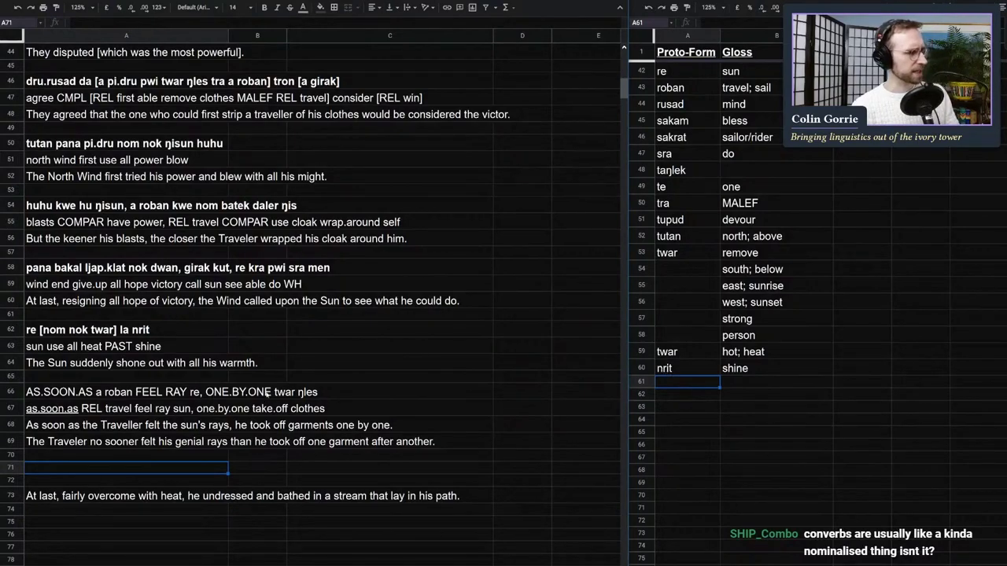
pyautogui.click(61, 399)
pyautogui.hotkey('ctrl', 'b')
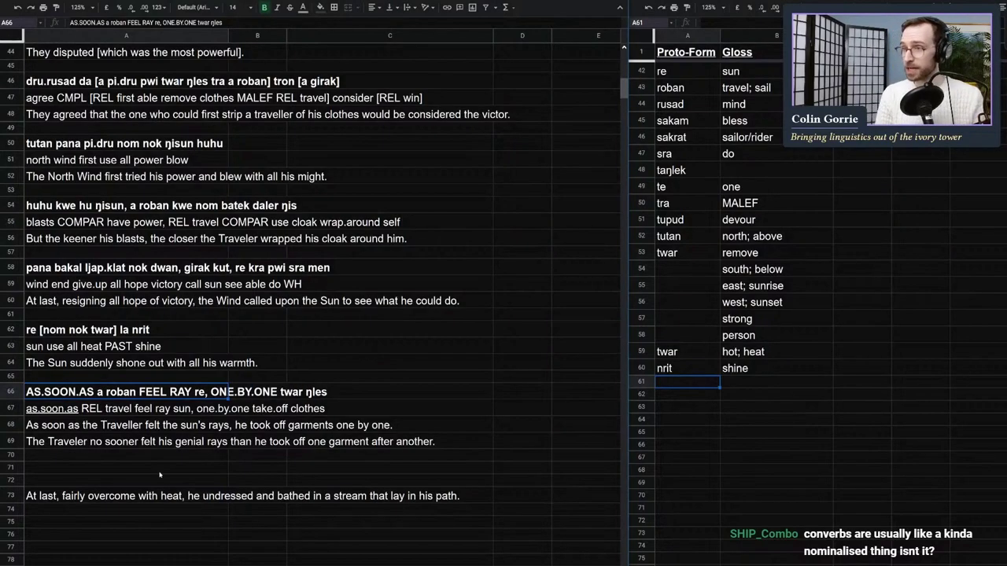
# Step: Search the web for "converb" in a new Firefox tab and open the Wikipedia article on it
pyautogui.click(184, 464)
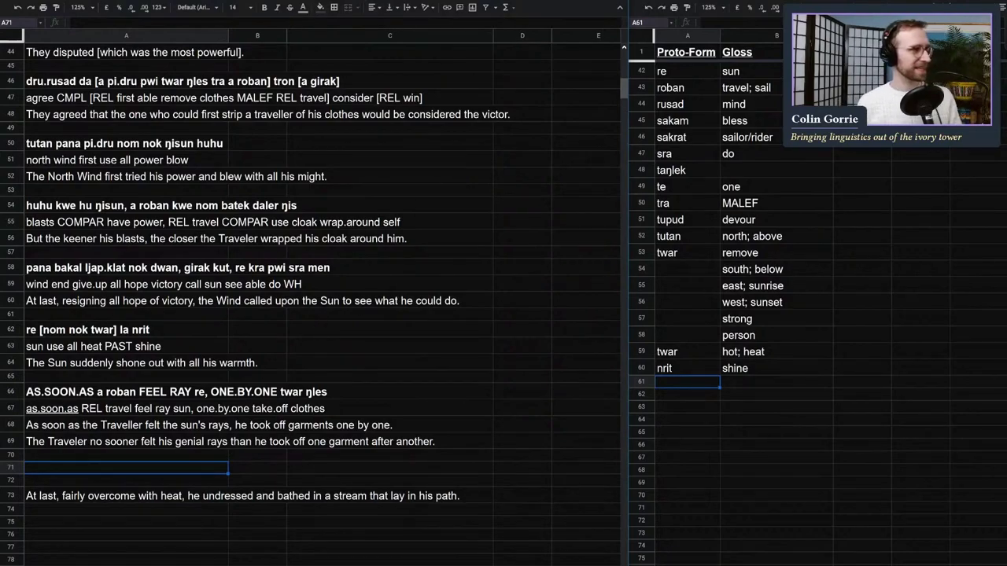
pyautogui.hotkey('ctrl', 't')
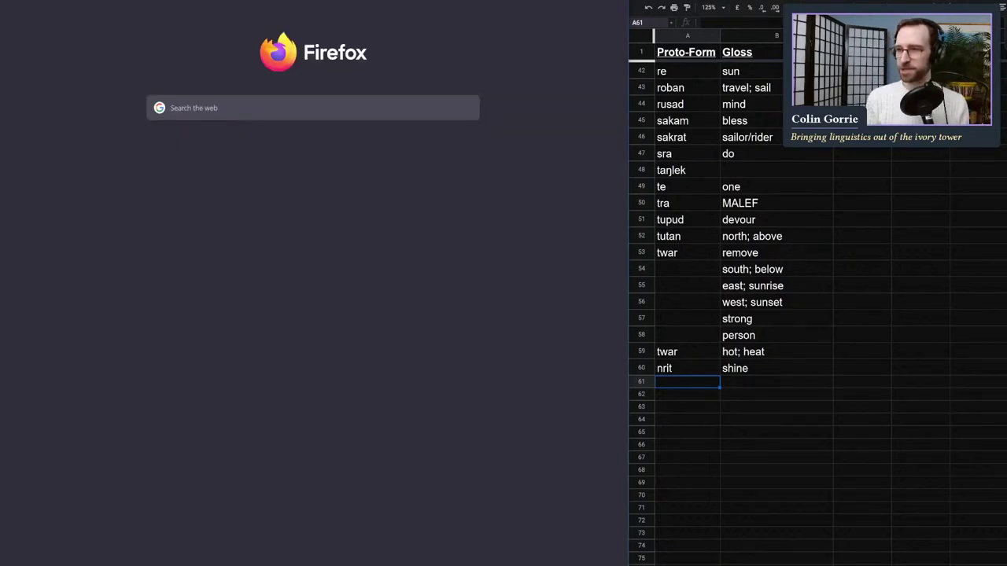
pyautogui.write('converb')
pyautogui.press('Return')
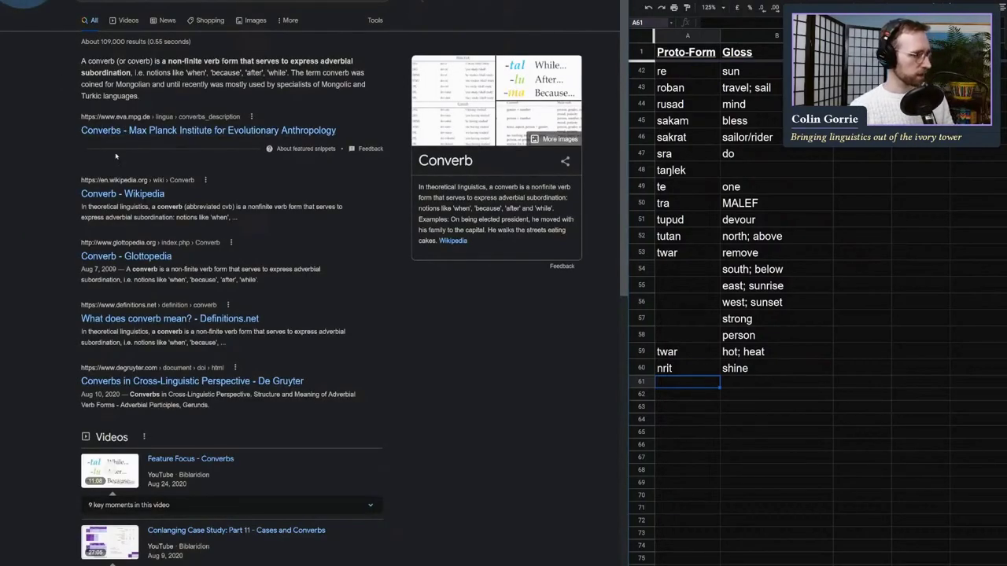
pyautogui.click(122, 193)
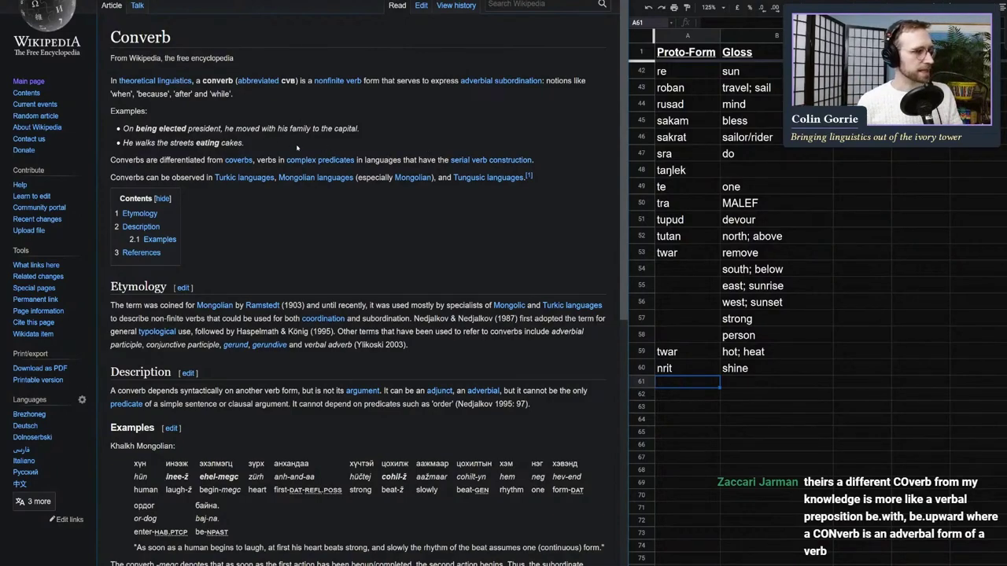
# Step: Open the linked article on coverbs, examine its adposition table and Standard Chinese examples, and return to the translation sheet
pyautogui.moveTo(321, 160)
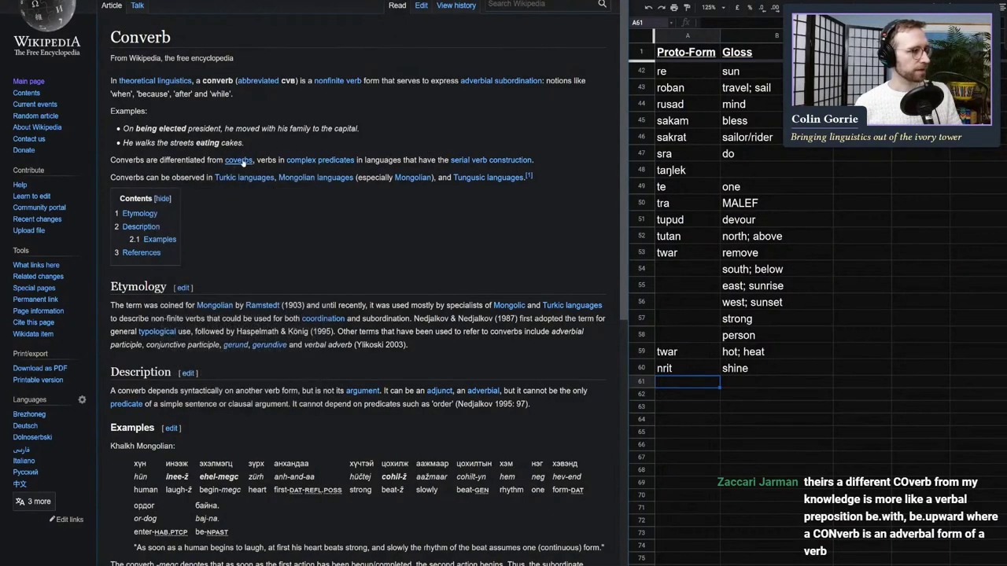
pyautogui.click(244, 160)
pyautogui.scroll(-1, 256, 253)
pyautogui.scroll(-4, 256, 253)
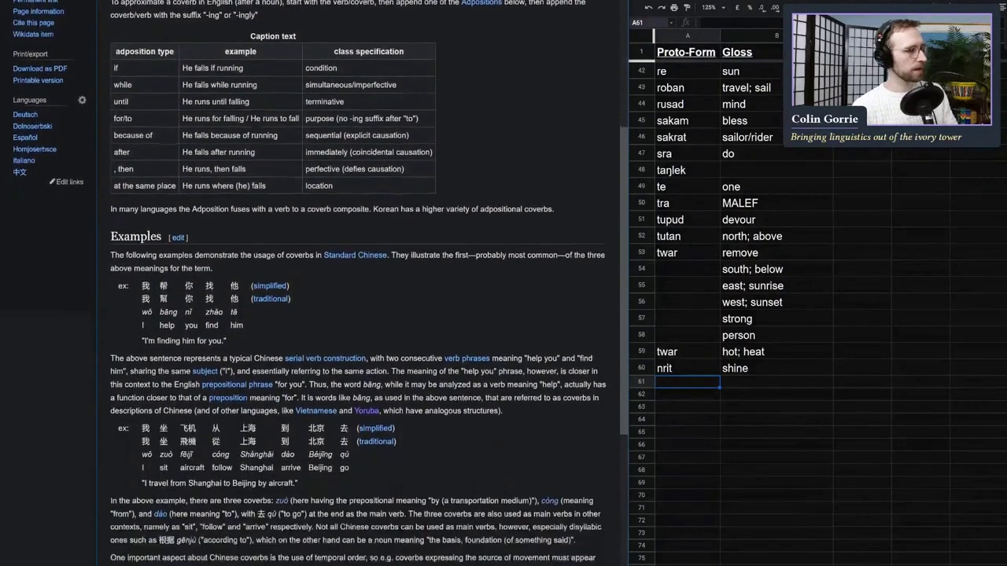
pyautogui.scroll(-1, 131, 244)
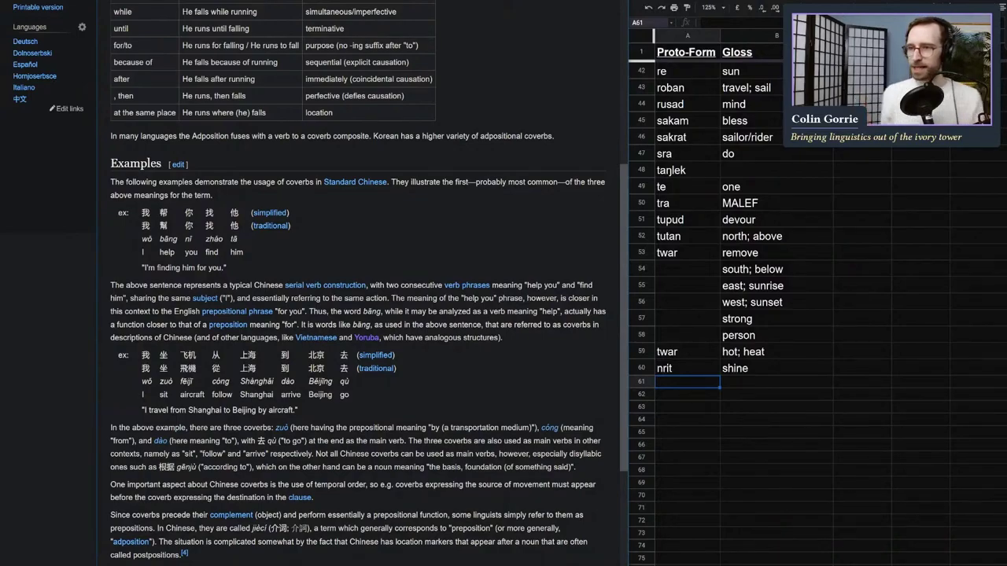
pyautogui.hotkey('alt', 'Tab')
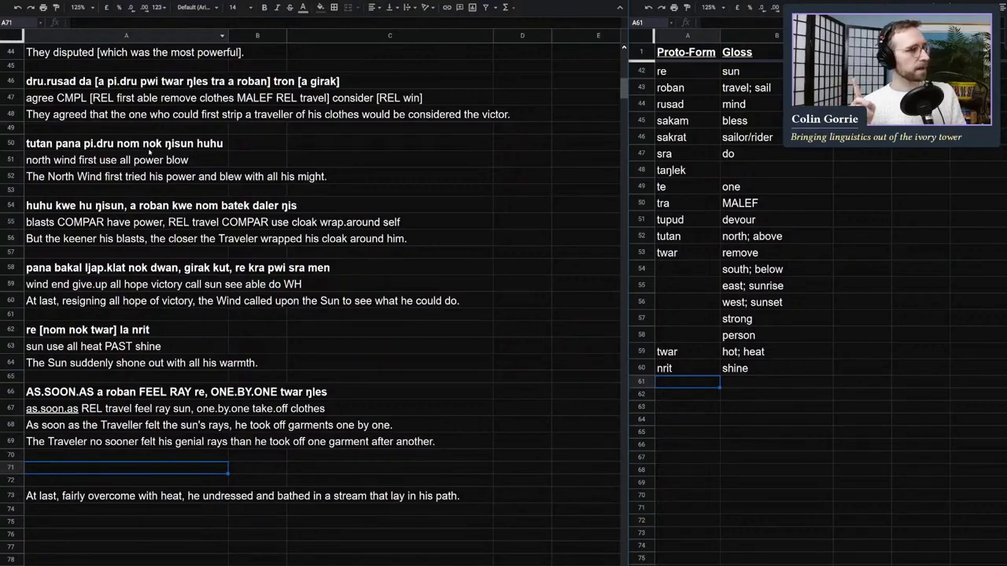
pyautogui.click(146, 330)
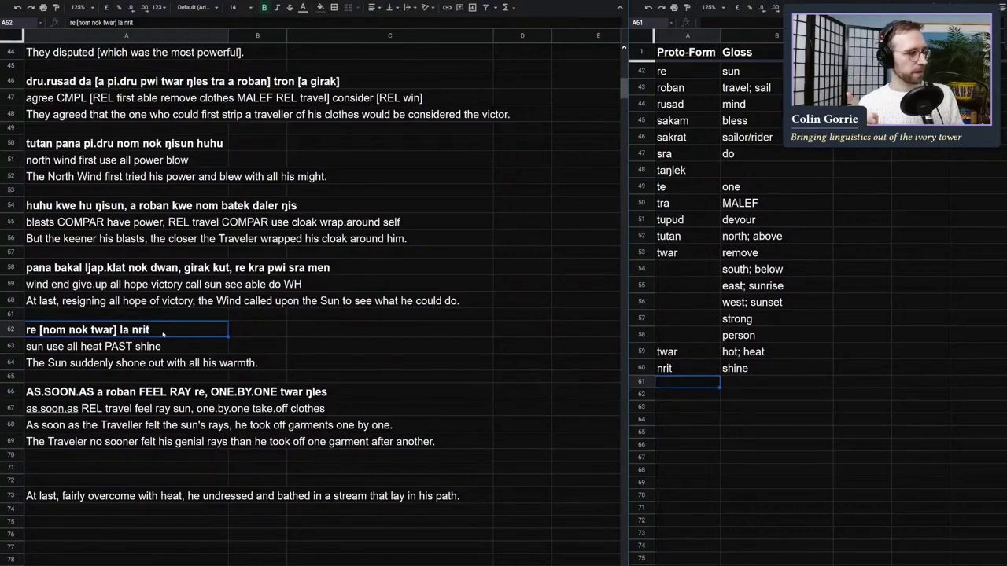
pyautogui.doubleClick(50, 331)
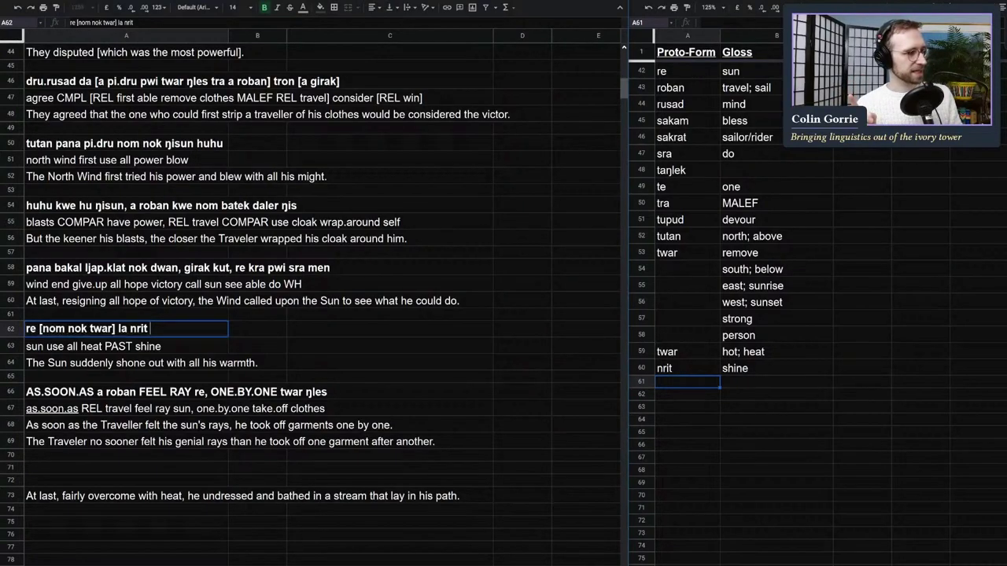
pyautogui.moveTo(40, 328); pyautogui.dragTo(115, 329)
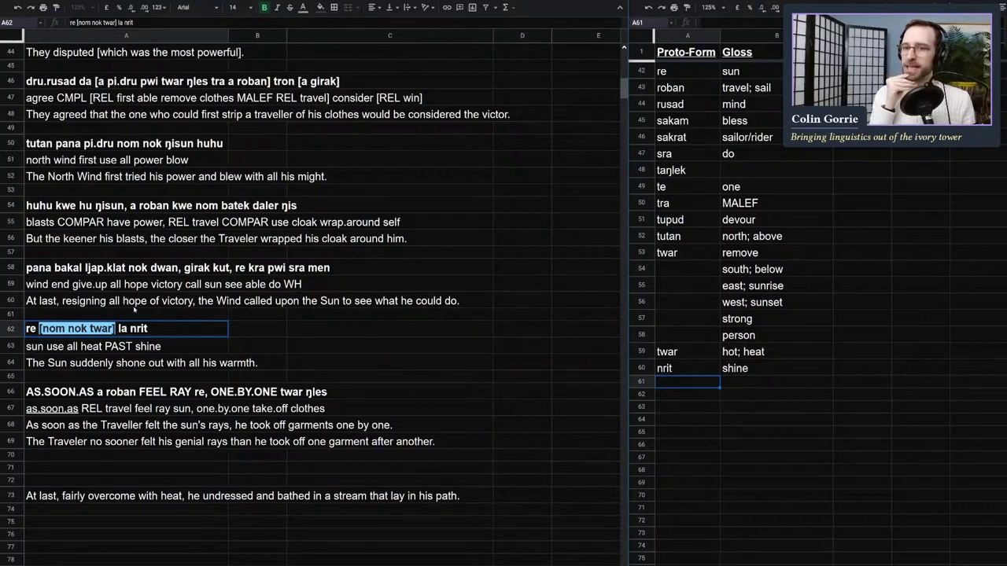
pyautogui.click(123, 330)
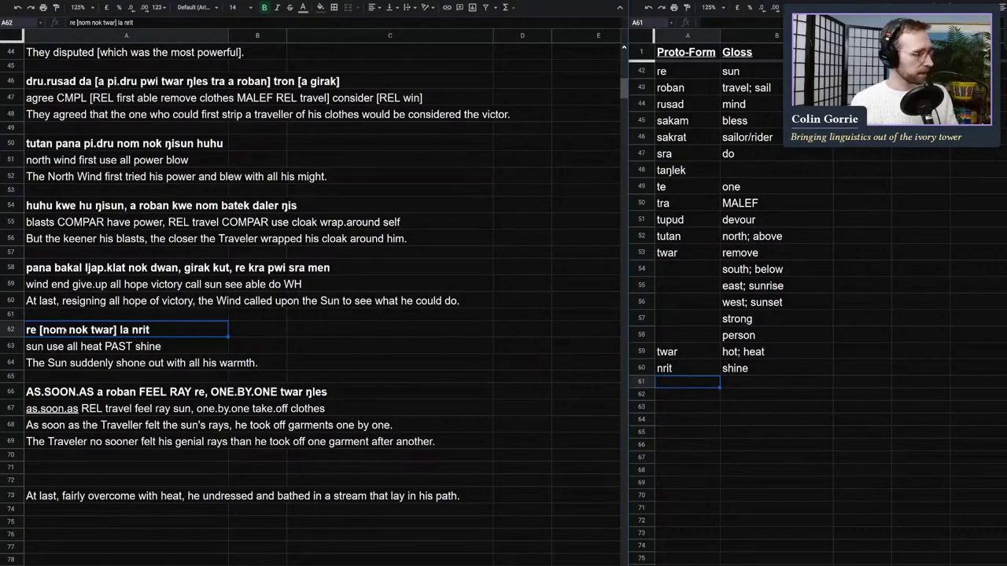
pyautogui.doubleClick(69, 330)
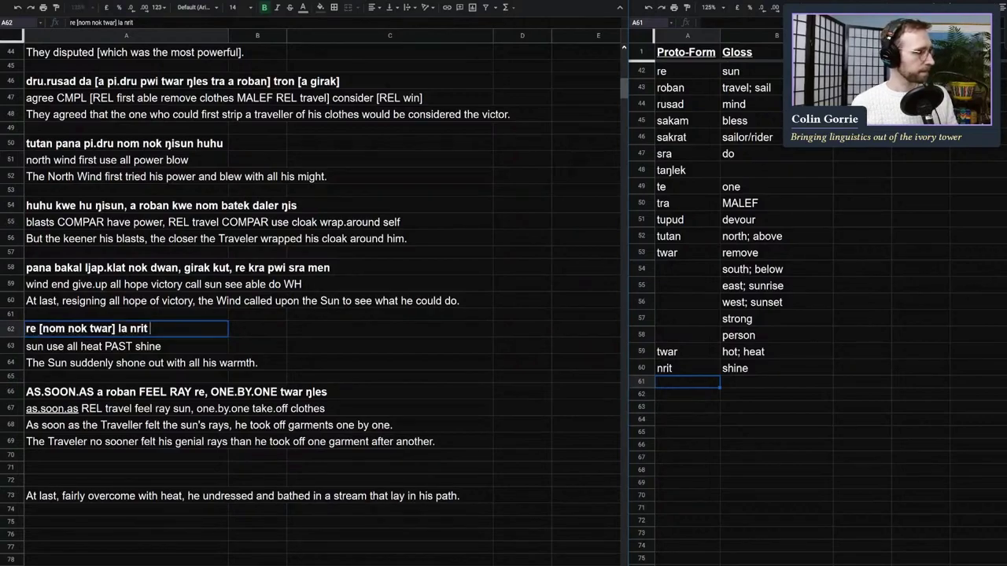
pyautogui.doubleClick(78, 328)
pyautogui.press('BackSpace')
pyautogui.press('BackSpace')
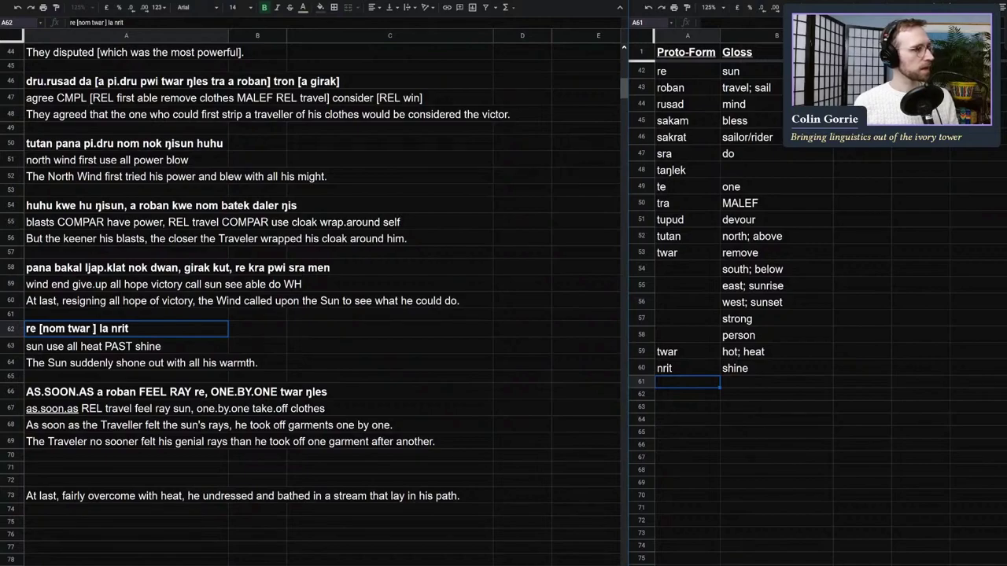
pyautogui.press('Escape')
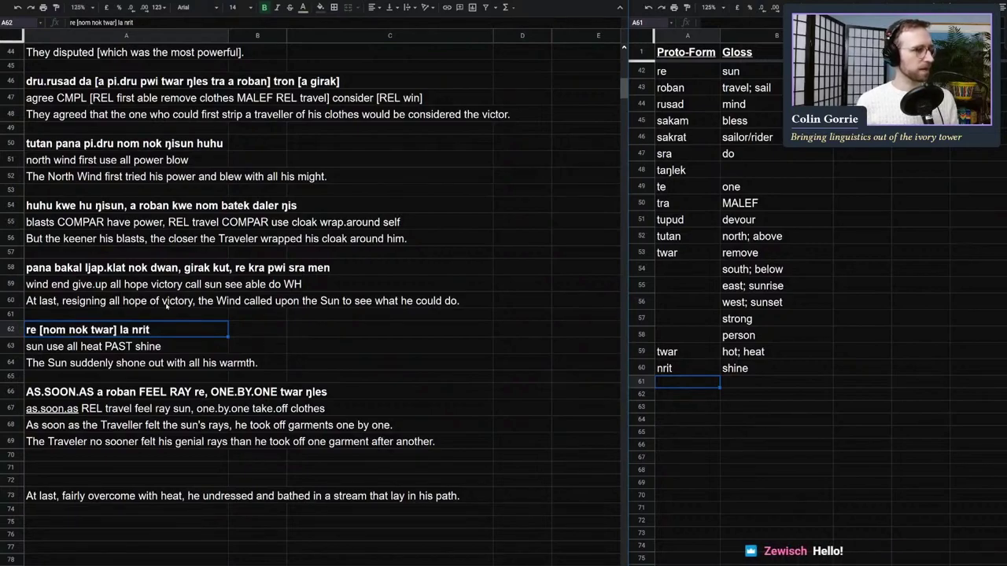
# Step: Check the typology notes at the start of the sheet for noun and modifier order, and return to the translated sentences
pyautogui.click(190, 256)
pyautogui.scroll(10, 191, 256)
pyautogui.click(190, 256)
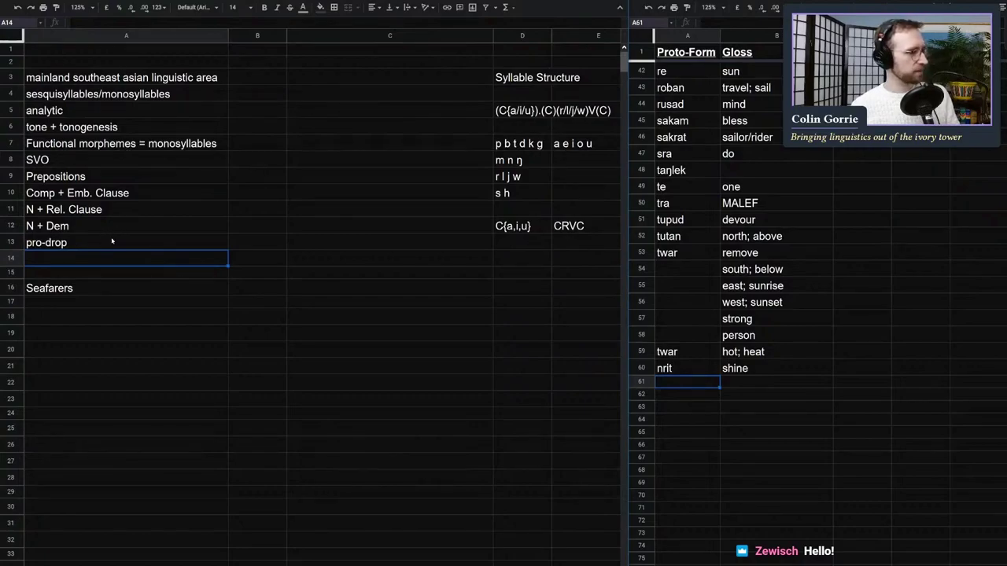
pyautogui.hotkey('ctrl', 'z')
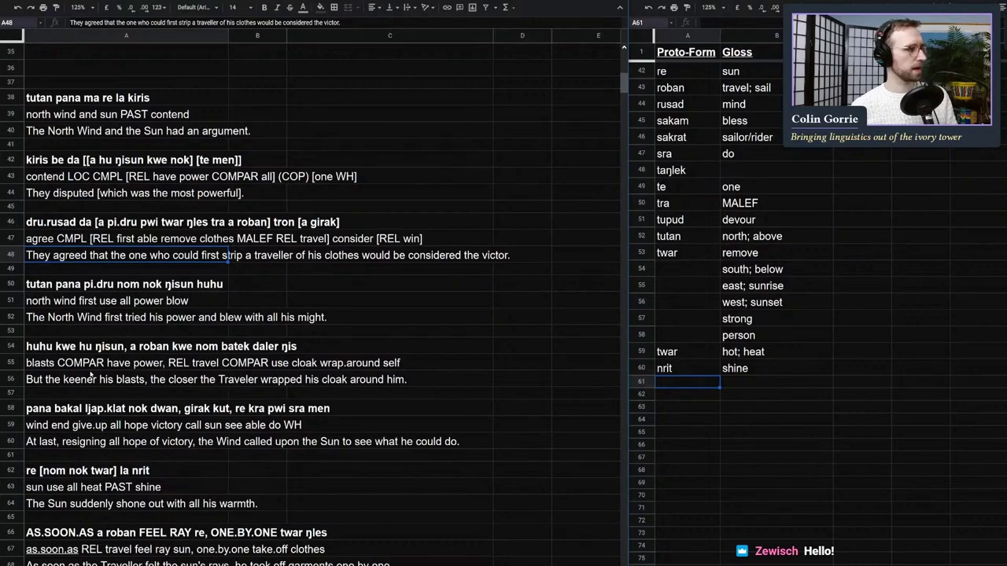
pyautogui.hotkey('ctrl', 'y')
pyautogui.hotkey('ctrl', 'z')
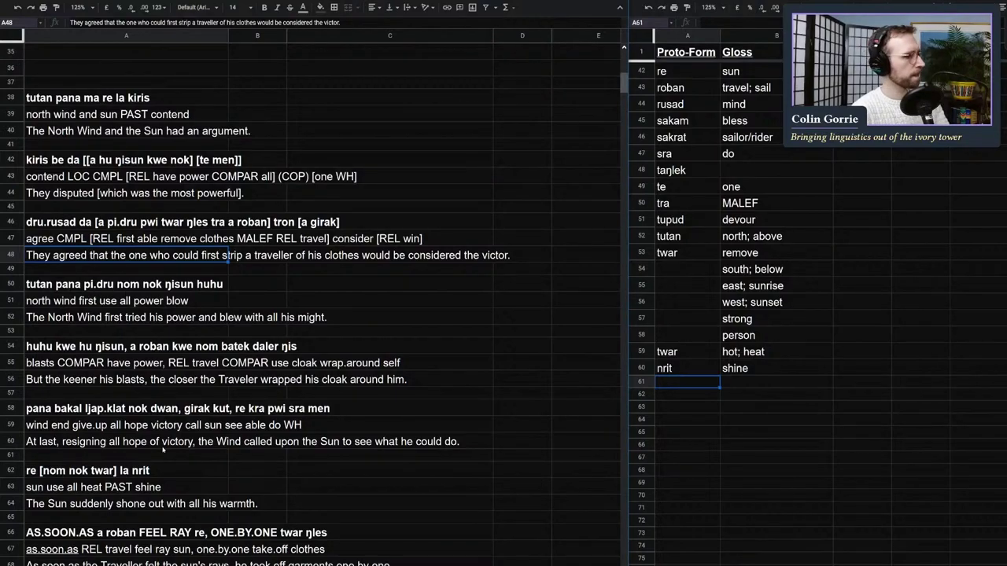
pyautogui.scroll(-2, 163, 449)
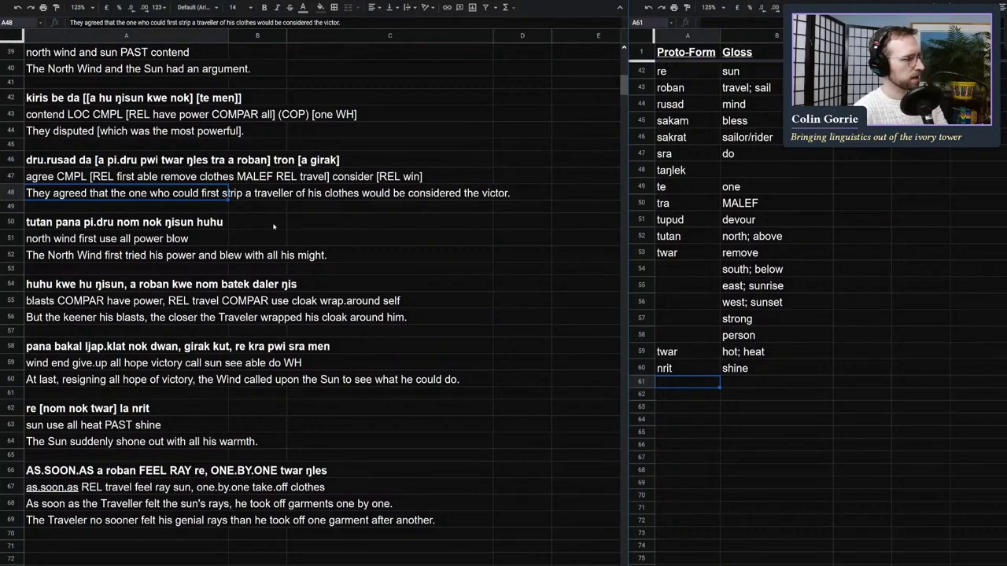
pyautogui.scroll(1, 274, 227)
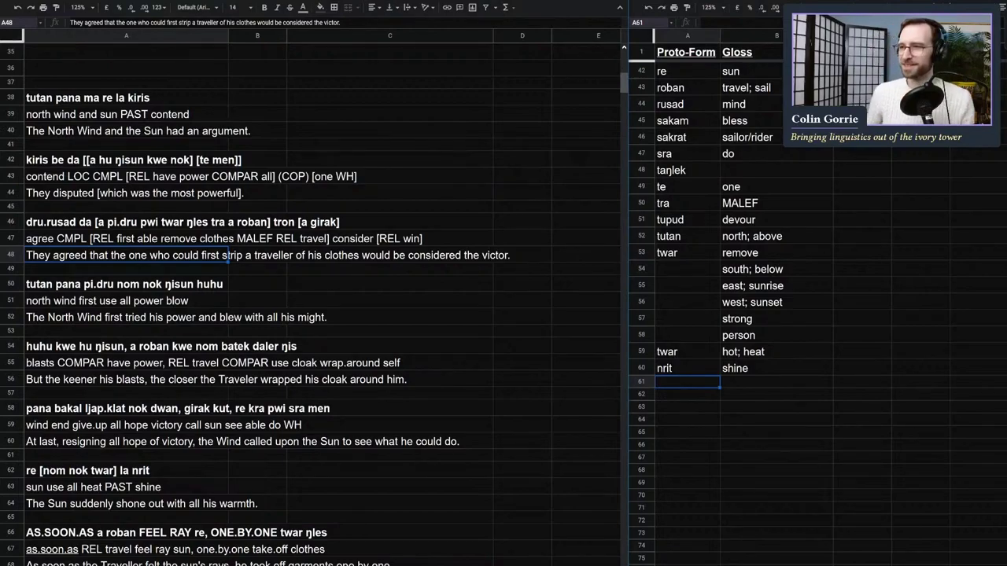
# Step: Open the WALS Features list in a new tab, filter the names by "adj" and open feature 87A, Order of Adjective and Noun
pyautogui.hotkey('ctrl', 't')
pyautogui.write('wals')
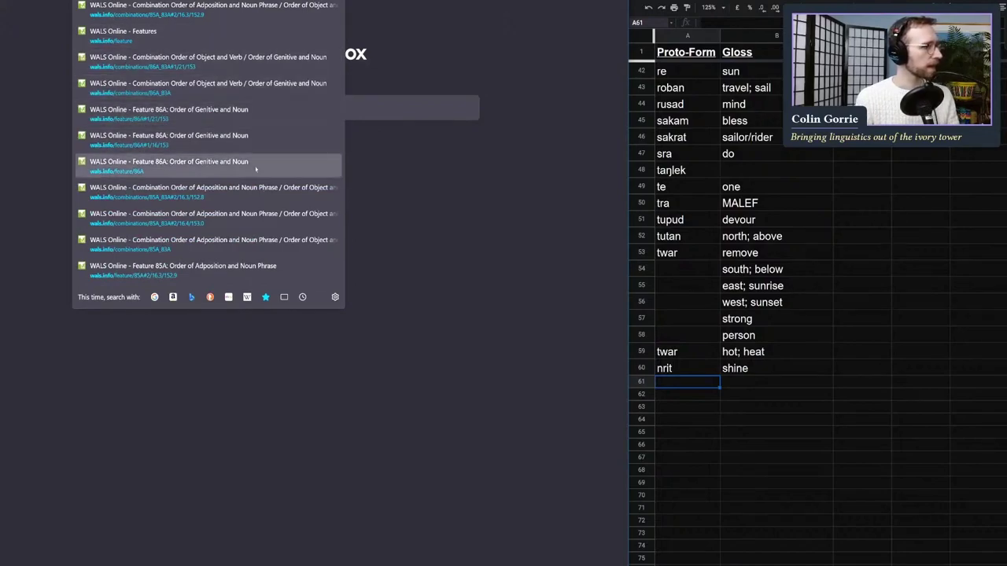
pyautogui.click(187, 43)
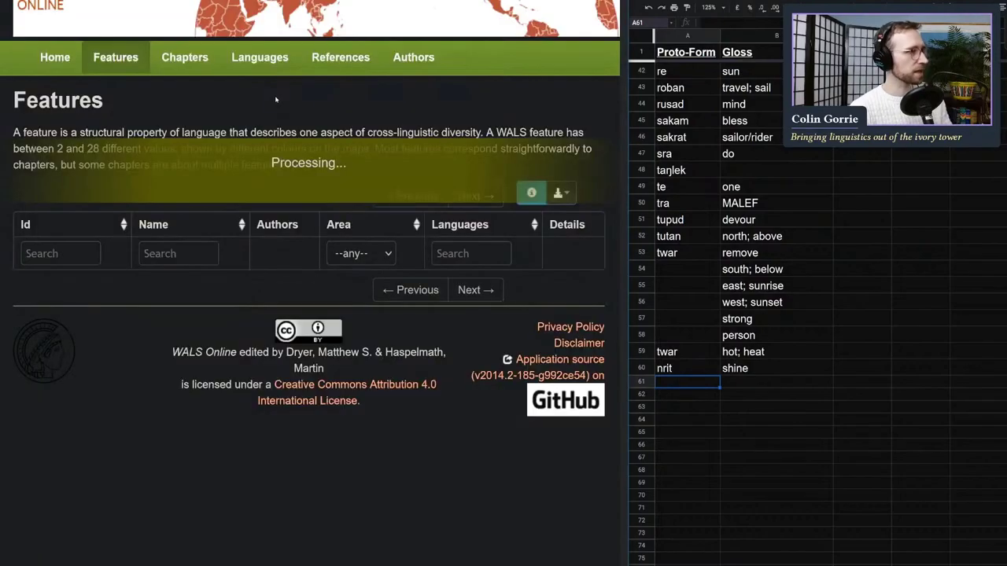
pyautogui.click(155, 253)
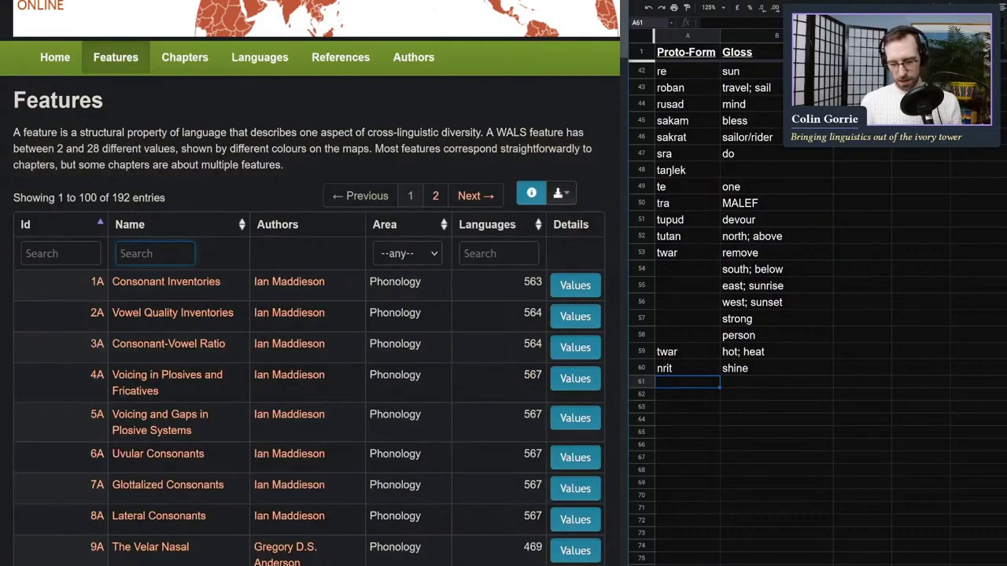
pyautogui.write('afj')
pyautogui.press('BackSpace')
pyautogui.press('BackSpace')
pyautogui.write('dj')
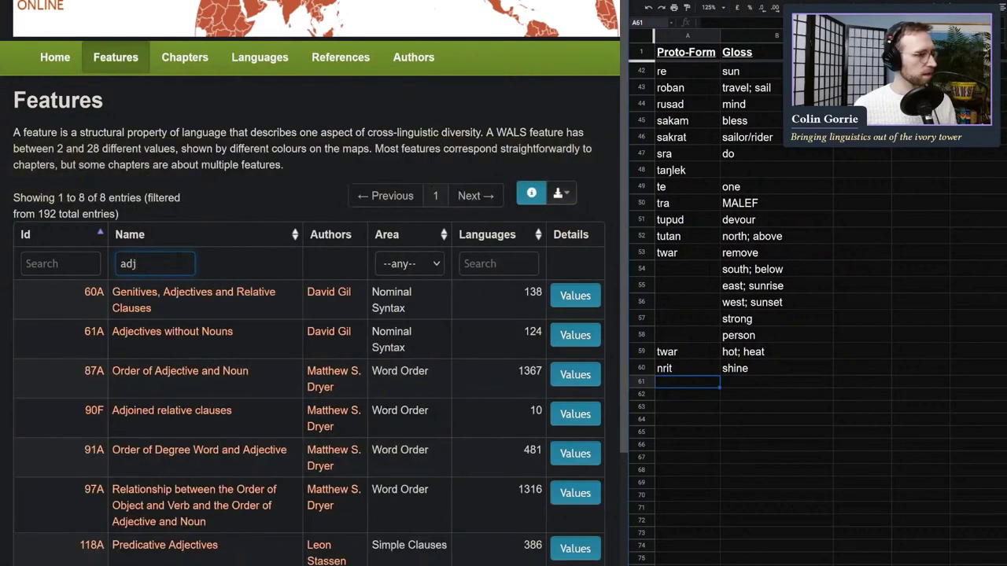
pyautogui.click(169, 371)
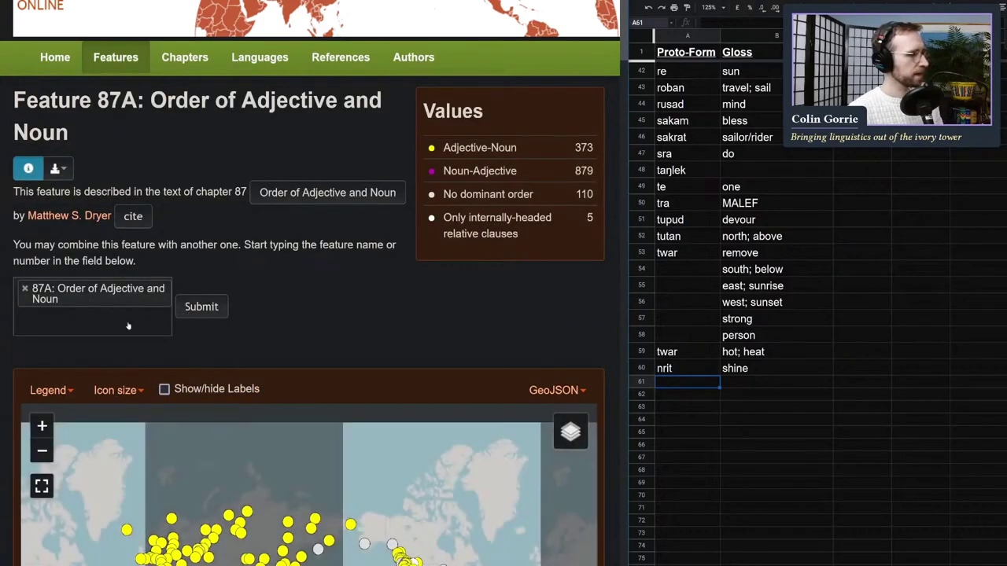
# Step: Combine feature 87A with feature 83A, Order of Object and Verb, and submit the combination
pyautogui.click(128, 325)
pyautogui.write('verb o')
pyautogui.press('BackSpace')
pyautogui.press('BackSpace')
pyautogui.press('BackSpace')
pyautogui.press('BackSpace')
pyautogui.press('BackSpace')
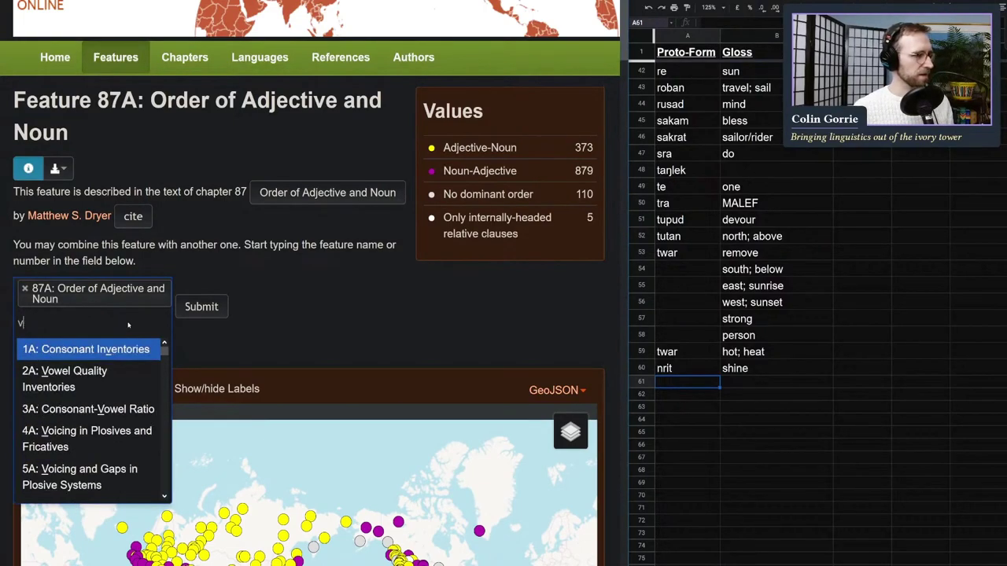
pyautogui.write('o')
pyautogui.press('BackSpace')
pyautogui.press('BackSpace')
pyautogui.write('obje')
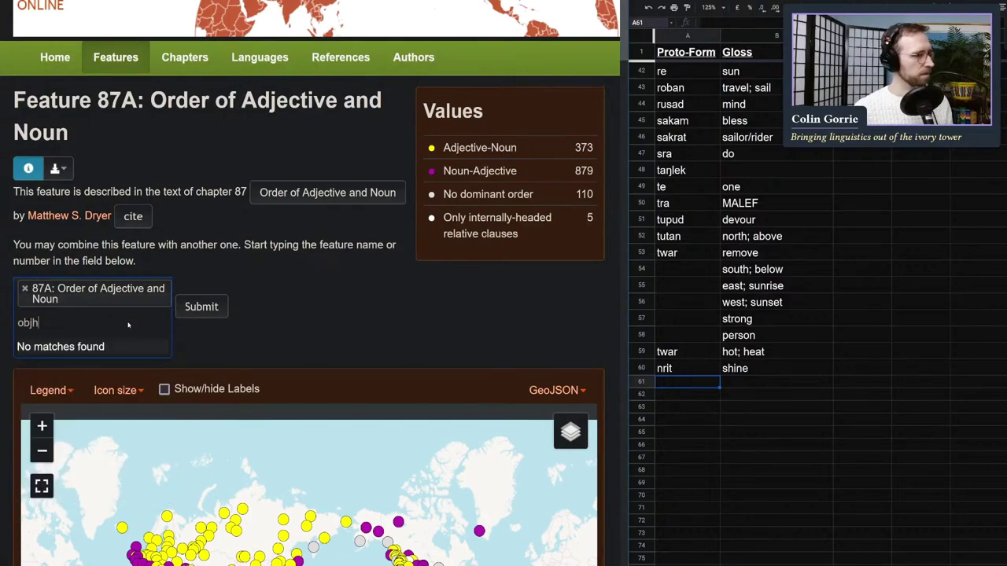
pyautogui.click(131, 448)
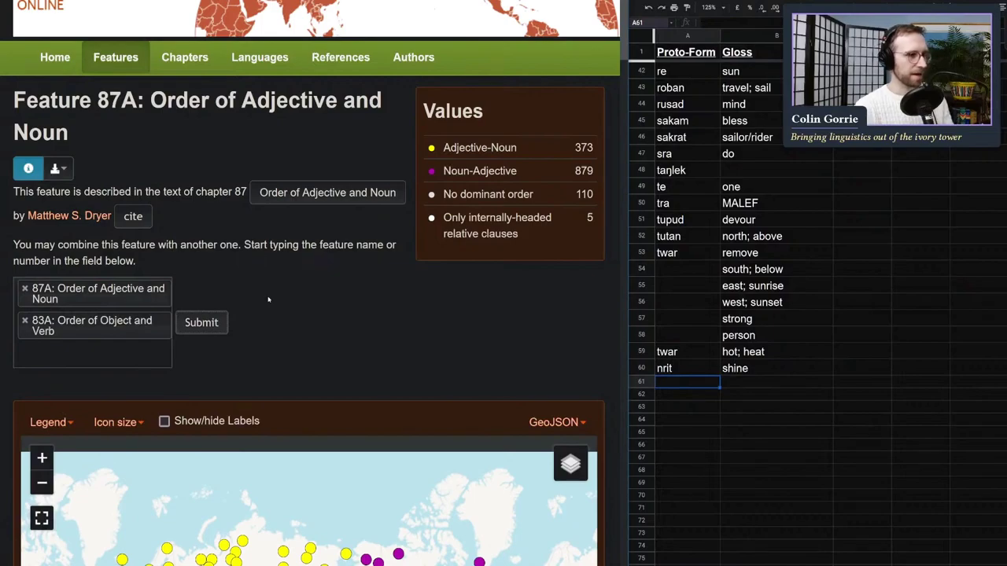
pyautogui.press('Return')
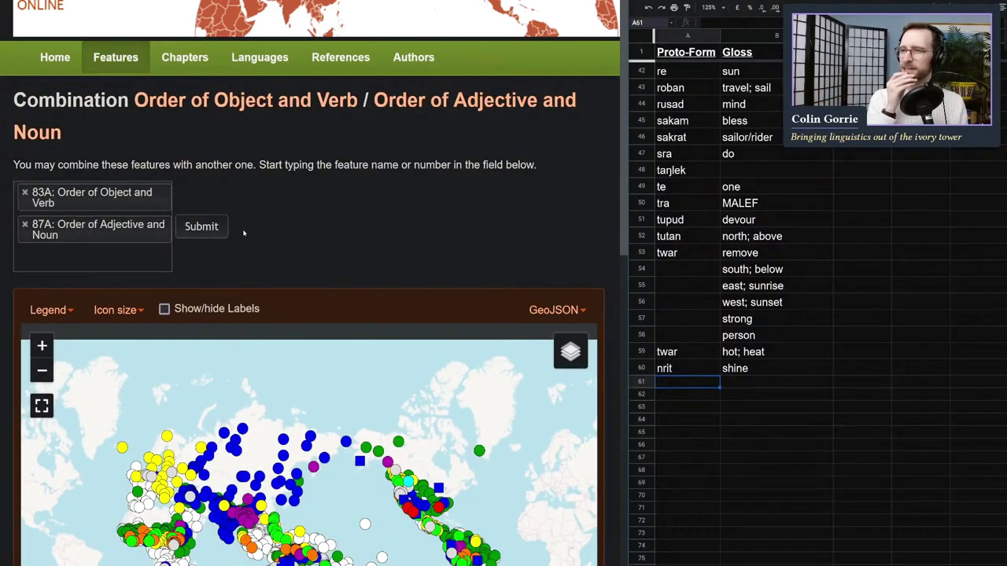
# Step: Compare the language counts for VO / Noun-Adjective and VO / Adjective-Noun in the combination's value table
pyautogui.scroll(-8, 325, 470)
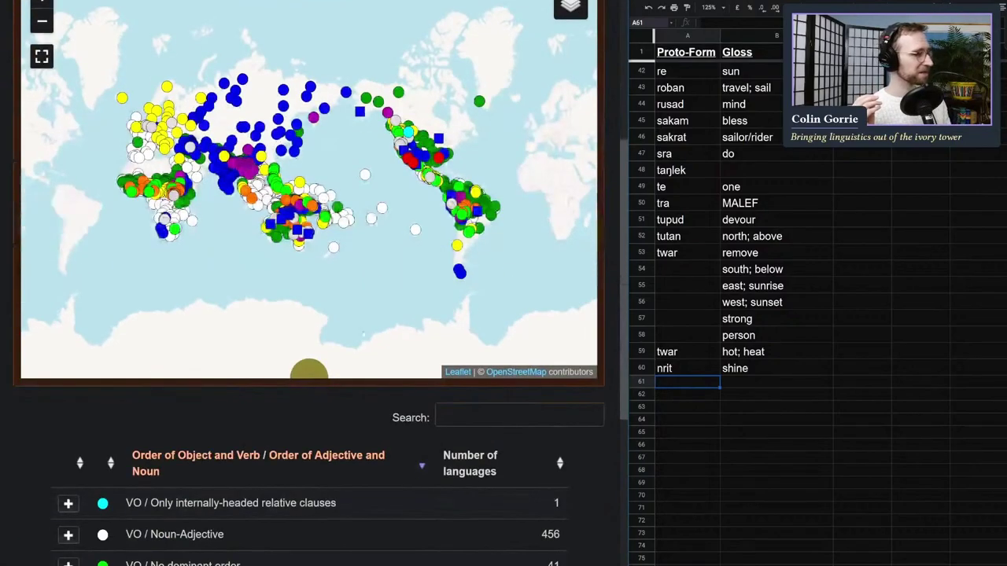
pyautogui.scroll(-1, 267, 276)
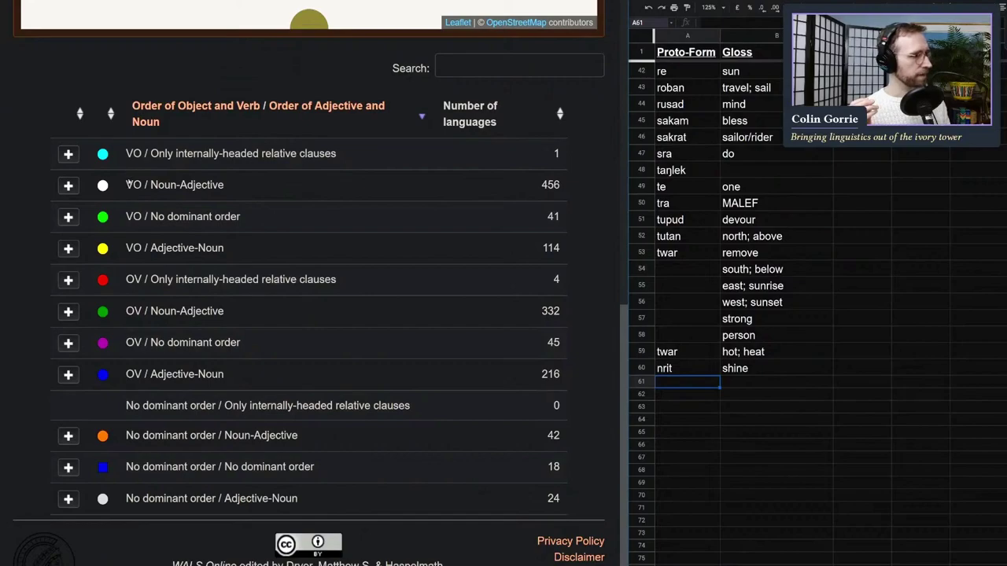
pyautogui.moveTo(126, 185); pyautogui.dragTo(102, 218)
pyautogui.moveTo(563, 248); pyautogui.dragTo(169, 242)
pyautogui.moveTo(124, 185); pyautogui.dragTo(567, 190)
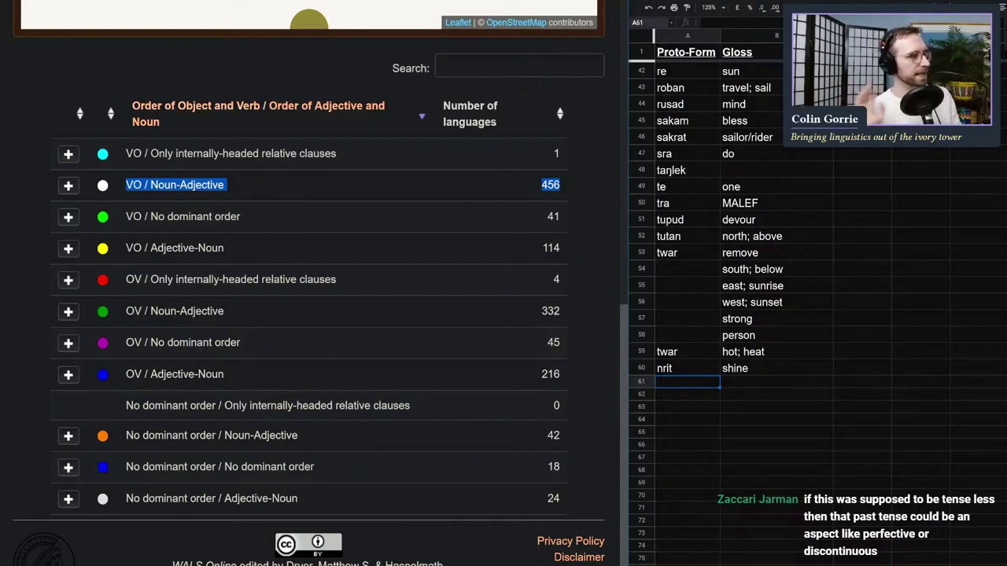
pyautogui.hotkey('ctrl', 'Tab')
# Step: In the translation sheet, move "nok" after "twar" in cell A62 so it reads "re [nom twar nok] la nrit"
pyautogui.click(84, 273)
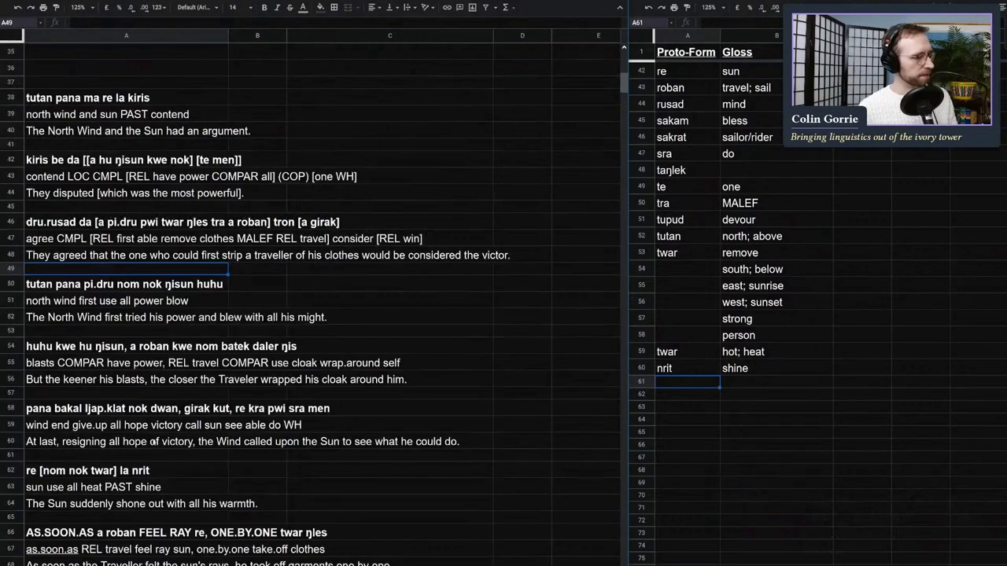
pyautogui.click(79, 470)
pyautogui.doubleClick(78, 470)
pyautogui.press('BackSpace')
pyautogui.write('nok')
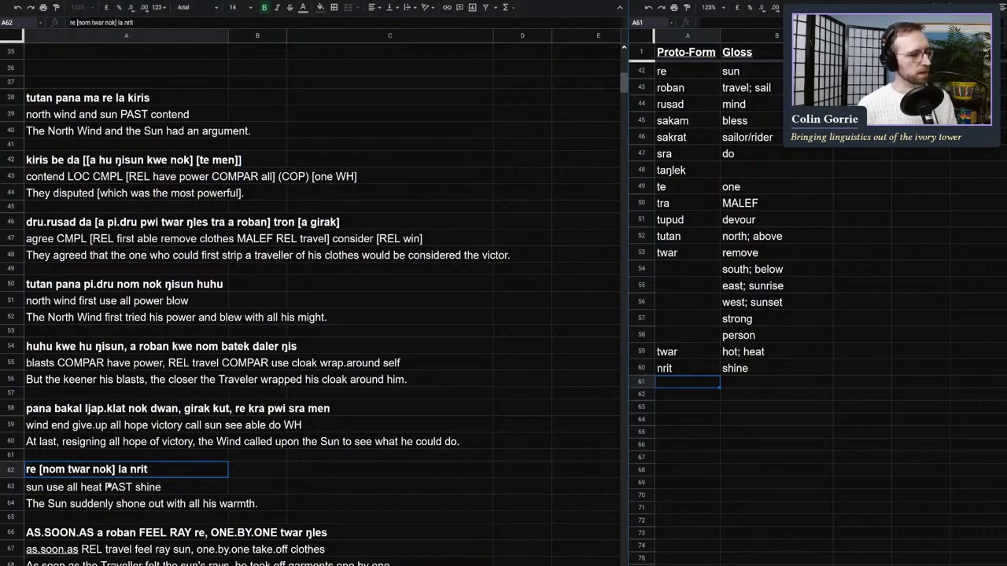
pyautogui.press('Return')
# Step: Reorder the gloss in cell A63 to "sun use heat all PAST shine"
pyautogui.doubleClick(72, 486)
pyautogui.press('BackSpace')
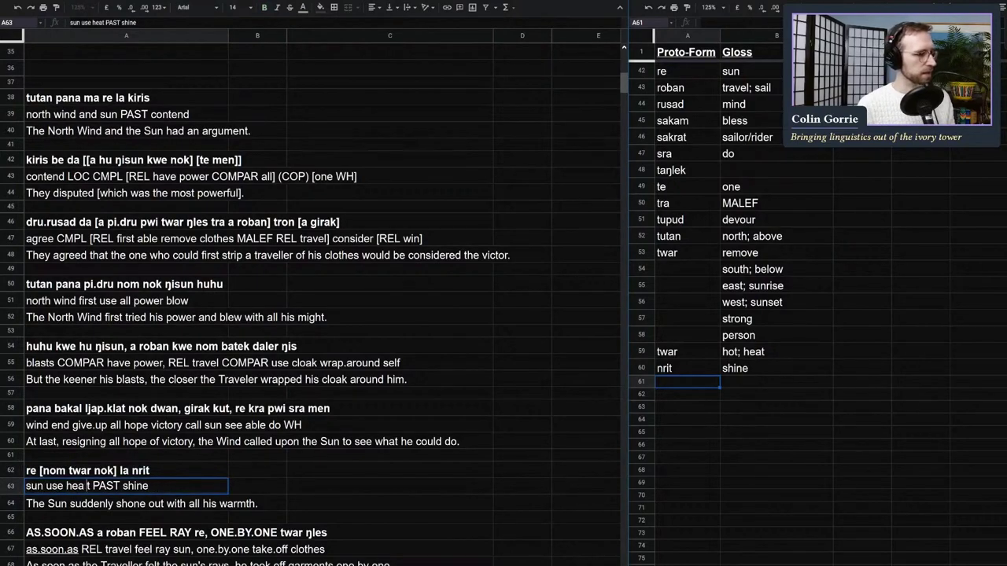
pyautogui.write('all')
pyautogui.press('Return')
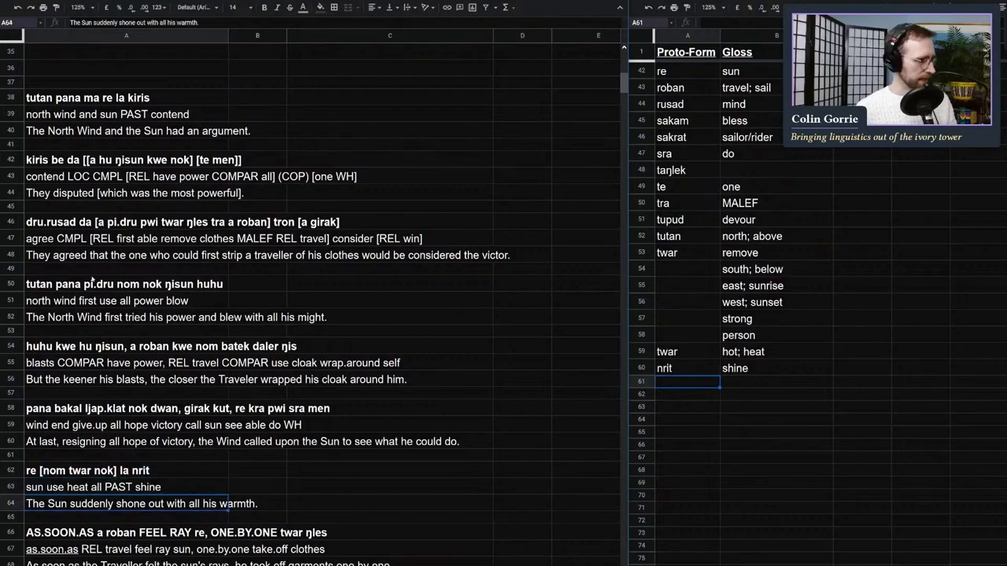
# Step: Move "all" after "power" in the gloss in cell A51 so it reads "north wind first use power all blow"
pyautogui.click(85, 297)
pyautogui.doubleClick(125, 301)
pyautogui.press('BackSpace')
pyautogui.click(156, 300)
pyautogui.write('all')
# Step: Move "nok" after "ŋisun" in cell A50 so the line reads "tutan pana pi.dru nom ŋisun nok huhu"
pyautogui.click(155, 283)
pyautogui.doubleClick(154, 283)
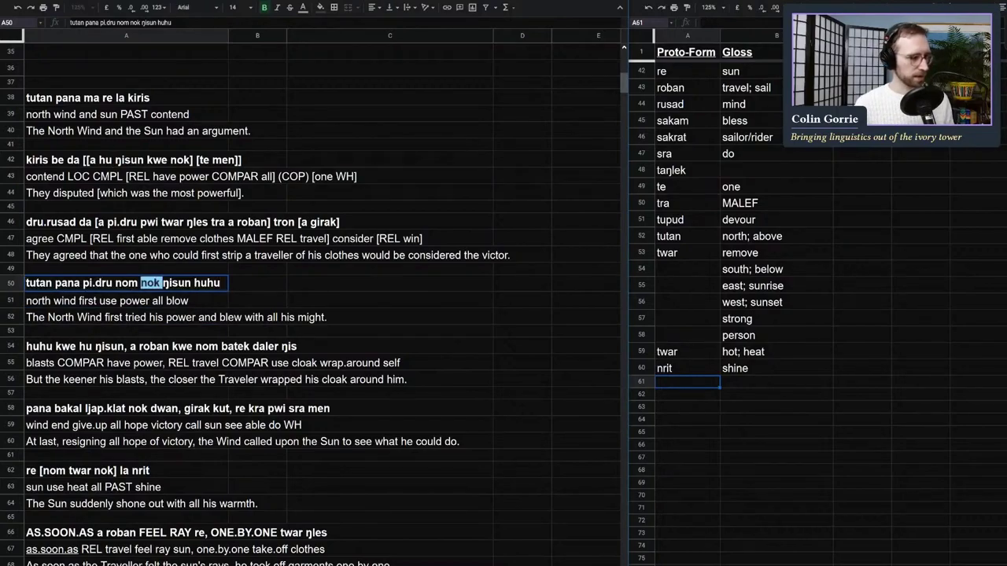
pyautogui.press('BackSpace')
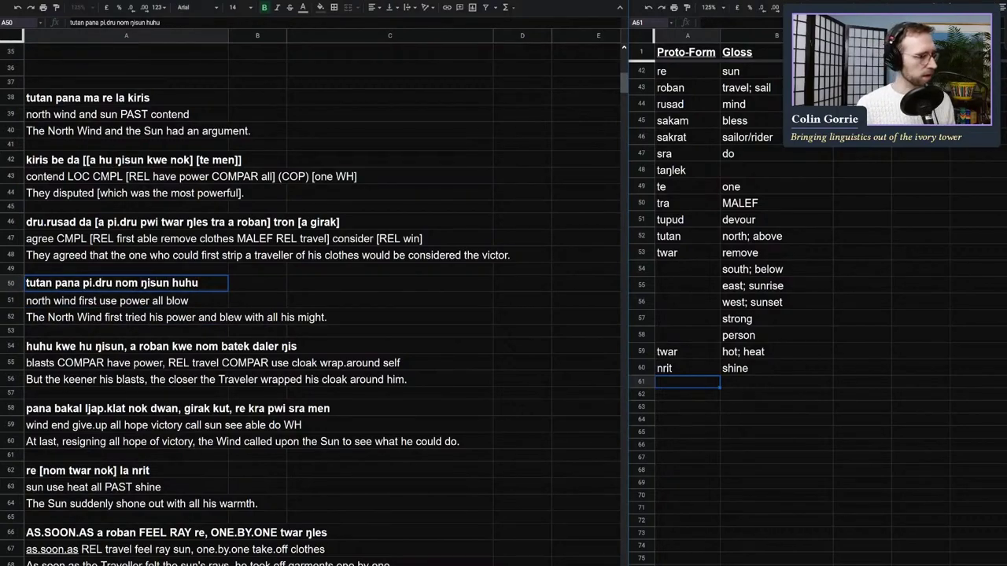
pyautogui.write('nok')
pyautogui.press('BackSpace')
pyautogui.click(223, 363)
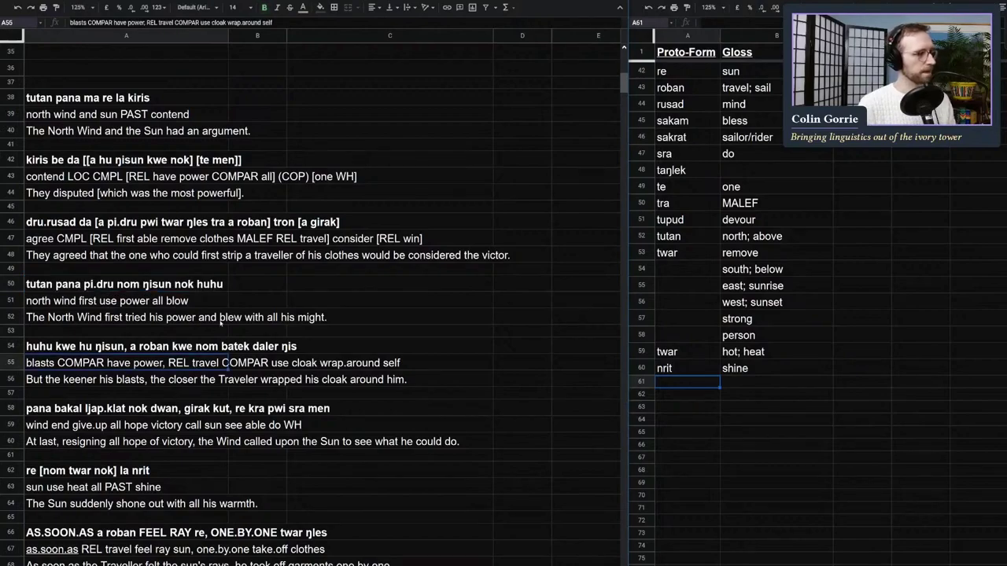
pyautogui.click(314, 288)
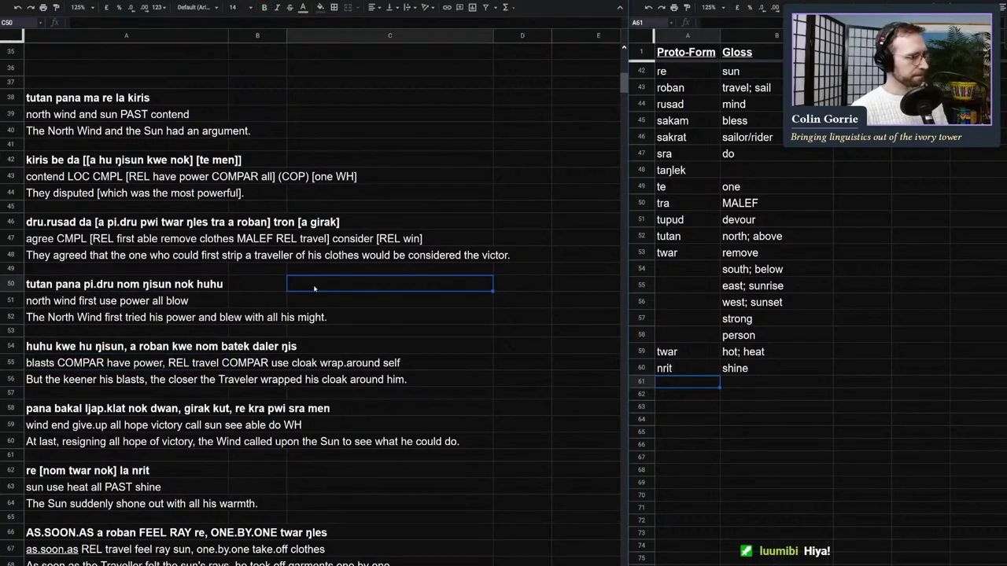
pyautogui.scroll(-2, 314, 289)
pyautogui.scroll(-2, 314, 289)
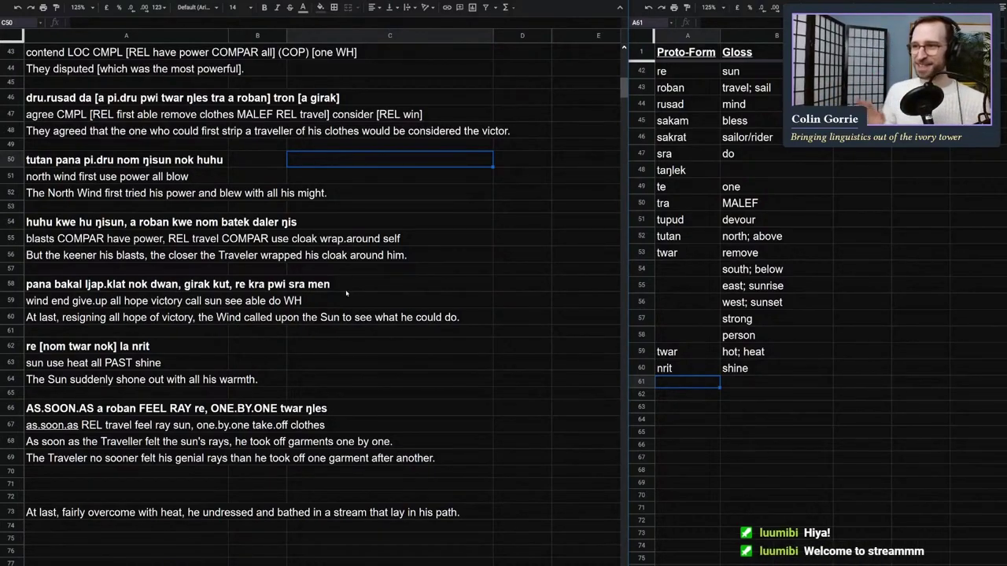
pyautogui.click(93, 477)
pyautogui.click(226, 408)
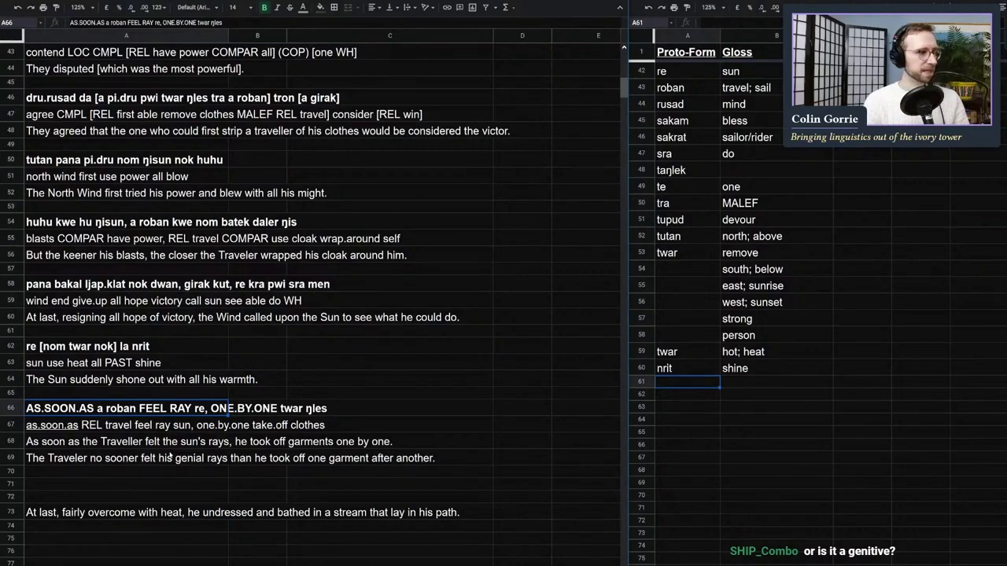
# Step: Add the word-order rule "Possessum + Possessor" to the typology notes in cell A14, below "pro-drop"
pyautogui.press('Up')
pyautogui.press('Up')
pyautogui.press('Up')
pyautogui.press('Up')
pyautogui.press('Up')
pyautogui.press('Up')
pyautogui.press('Up')
pyautogui.press('Up')
pyautogui.press('Up')
pyautogui.press('Up')
pyautogui.press('Up')
pyautogui.press('Up')
pyautogui.press('Up')
pyautogui.press('Up')
pyautogui.press('Up')
pyautogui.press('Up')
pyautogui.press('Up')
pyautogui.press('Up')
pyautogui.press('Up')
pyautogui.press('Up')
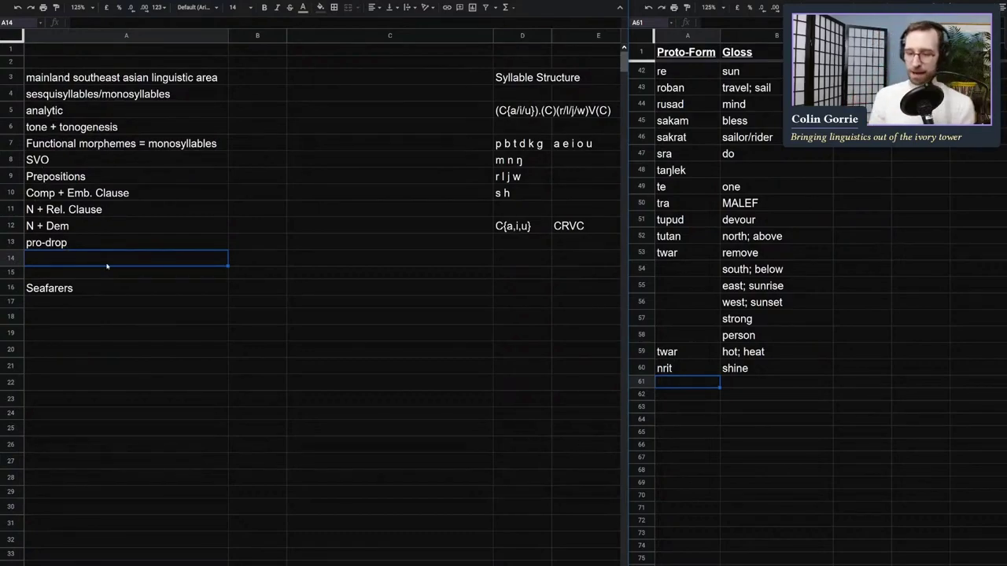
pyautogui.write('Poss')
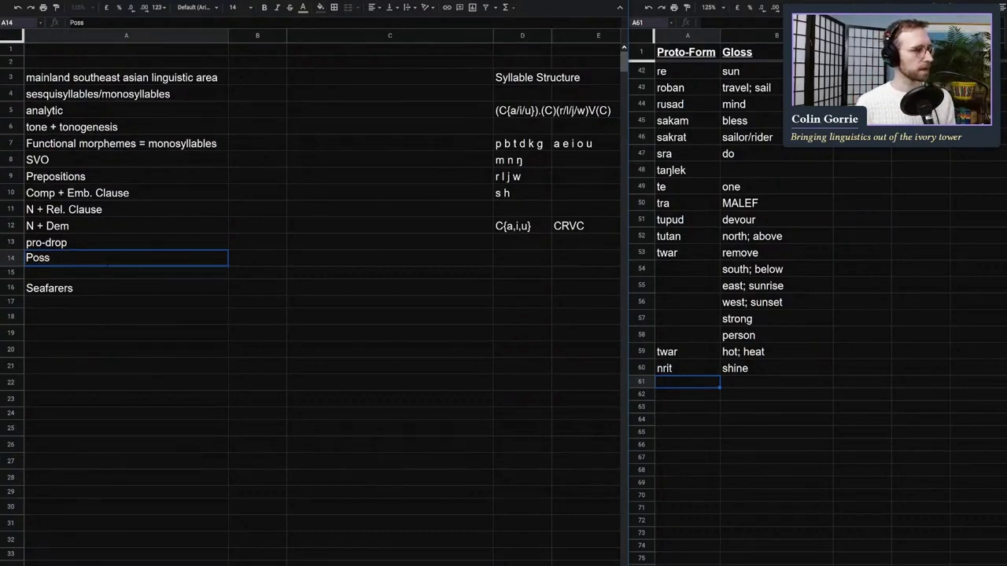
pyautogui.write('essum ')
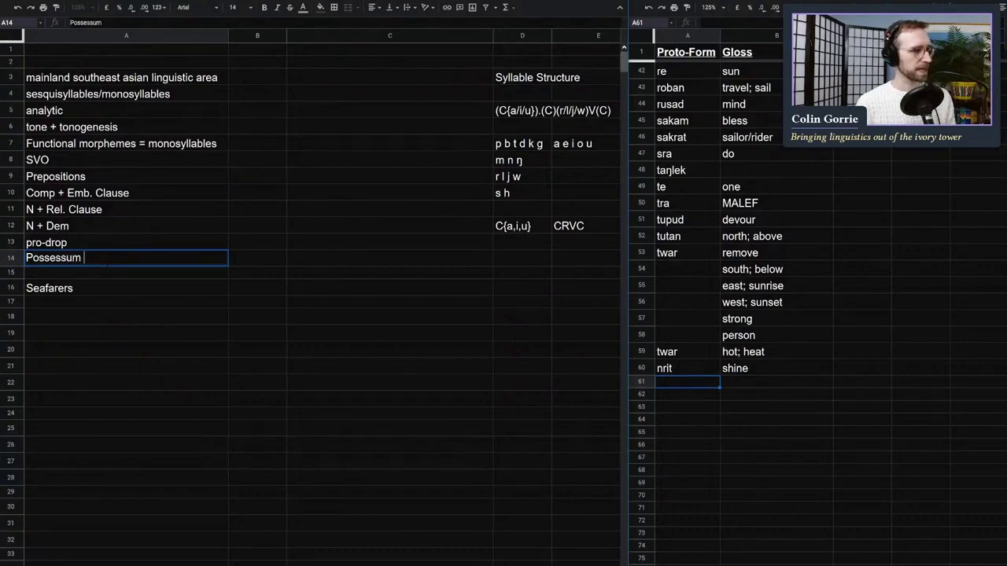
pyautogui.write('+ Possessor')
pyautogui.press('Return')
# Step: Move "tutan" after "pana" in cell A38 so the line reads "pana tutan ma re la kiris"
pyautogui.scroll(-10, 612, 88)
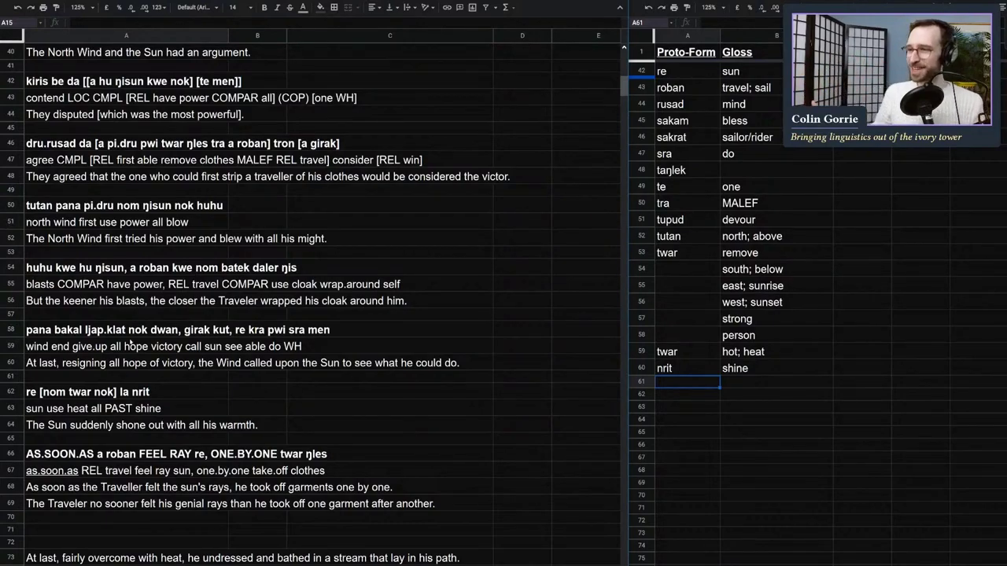
pyautogui.click(83, 190)
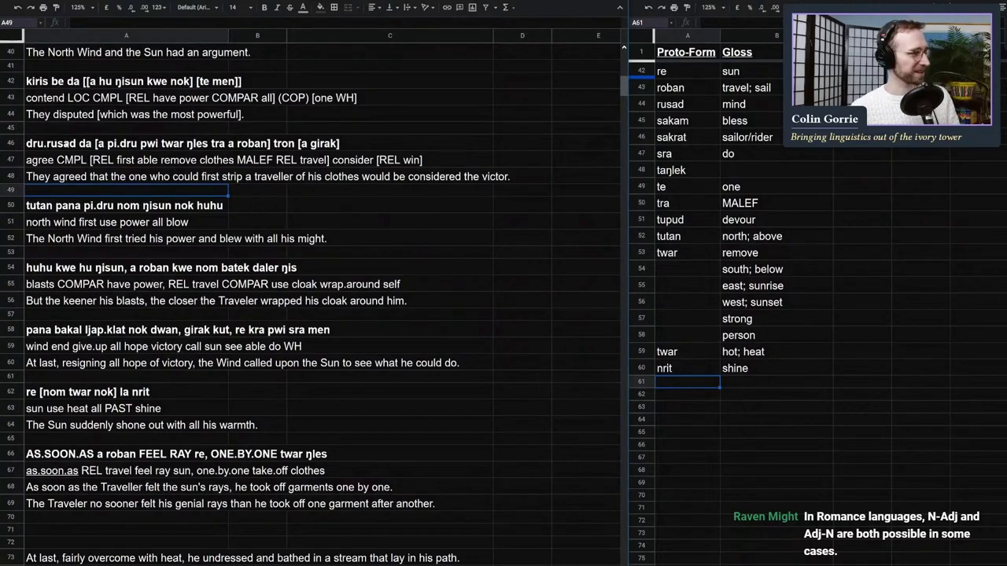
pyautogui.scroll(-2, 67, 143)
pyautogui.scroll(4, 236, 299)
pyautogui.doubleClick(39, 80)
pyautogui.press('Delete')
pyautogui.press('Delete')
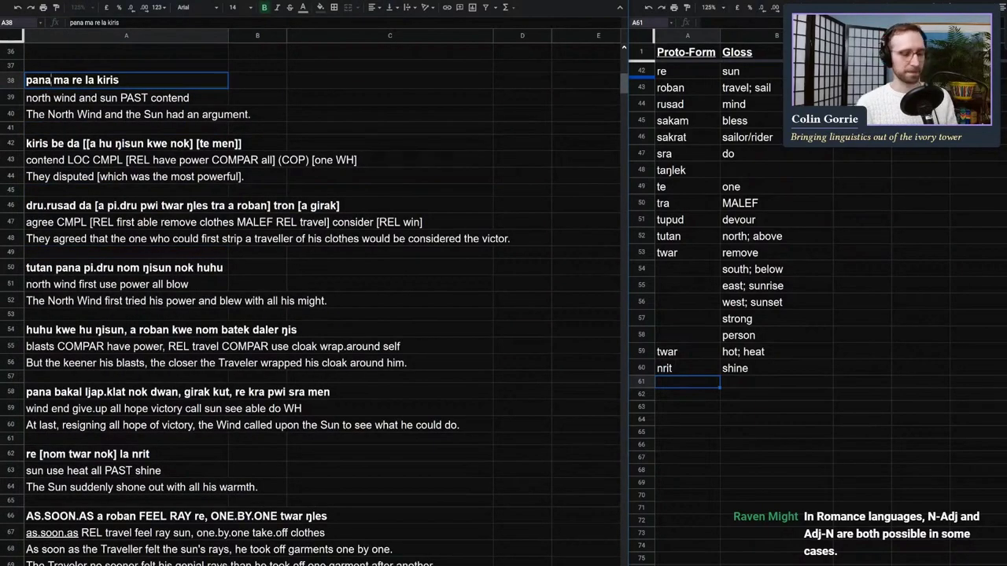
pyautogui.write('tut')
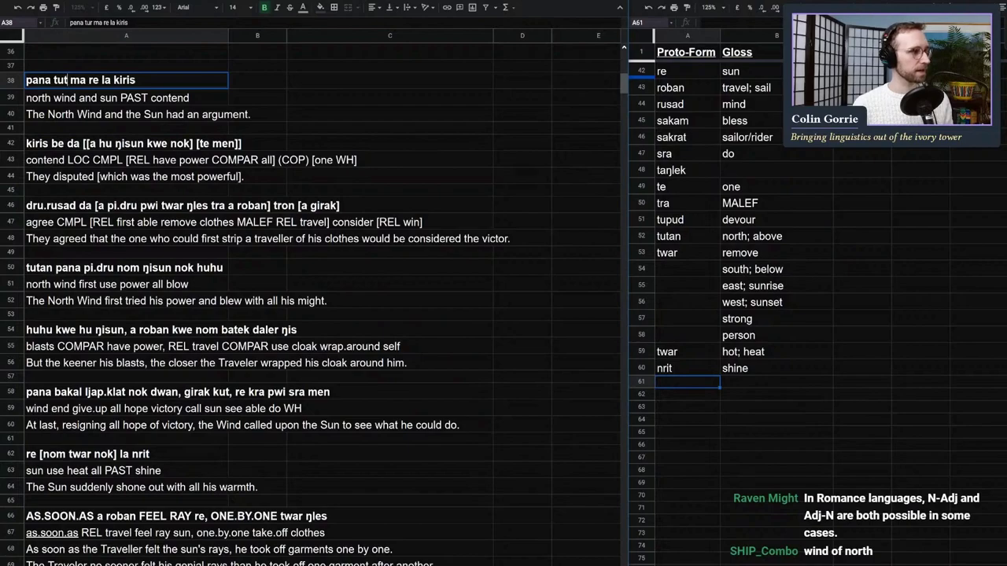
pyautogui.write('an')
# Step: Move "north" after "wind" in the gloss in cell A39 so it reads "wind north and sun PAST contend"
pyautogui.doubleClick(39, 97)
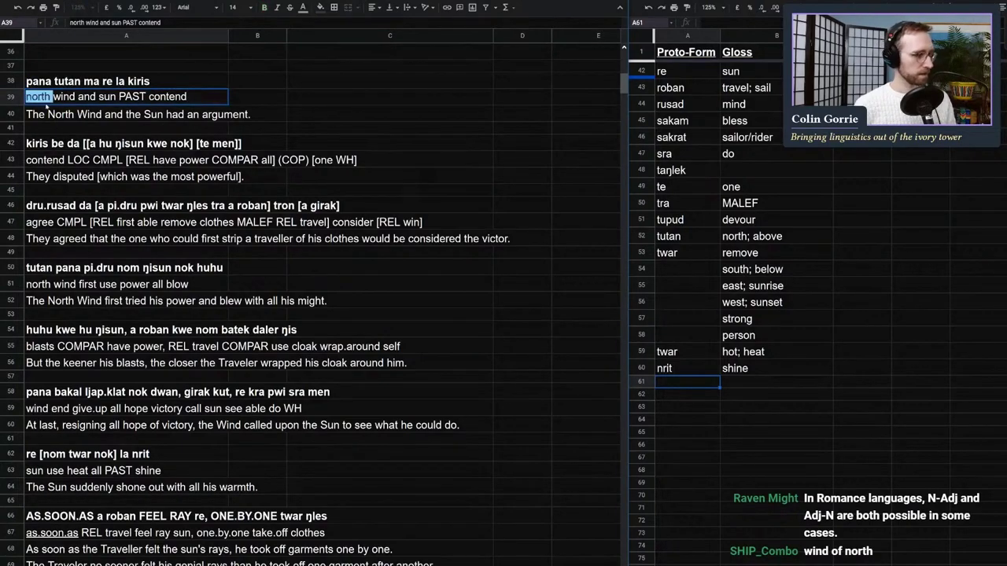
pyautogui.hotkey('ctrl', 'x')
pyautogui.press('Delete')
pyautogui.hotkey('ctrl', 'Right')
pyautogui.hotkey('ctrl', 'v')
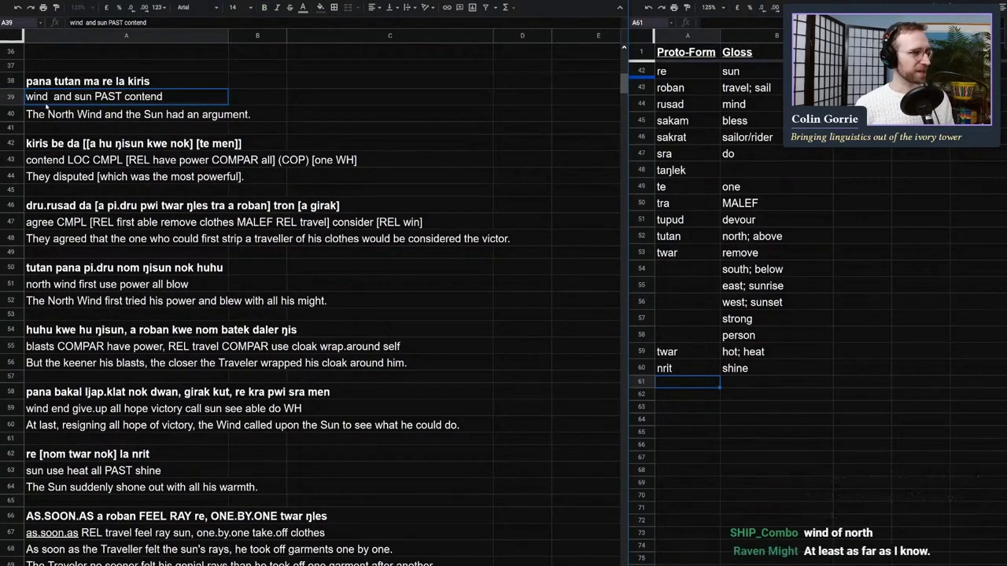
pyautogui.press('BackSpace')
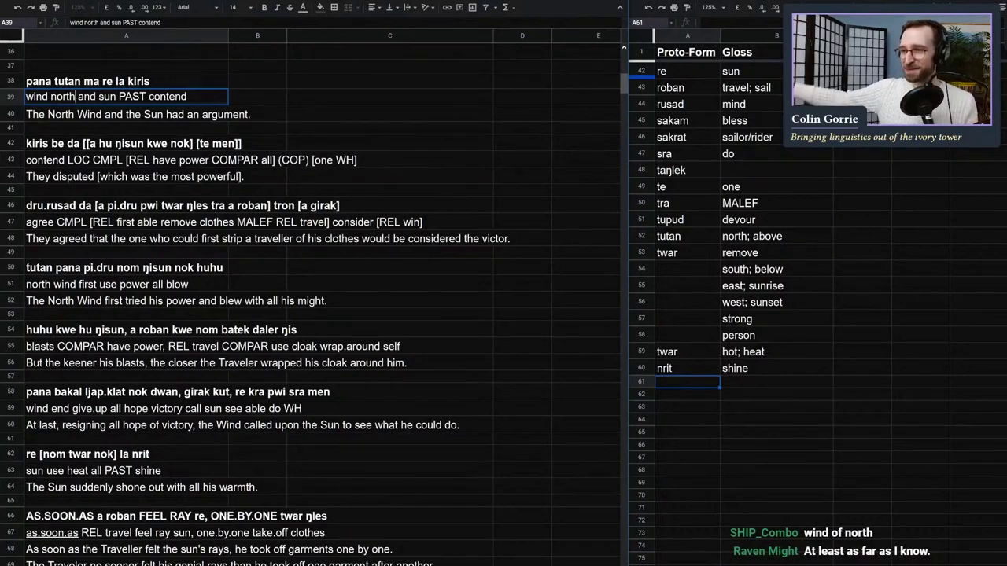
pyautogui.press('Return')
pyautogui.press('Return')
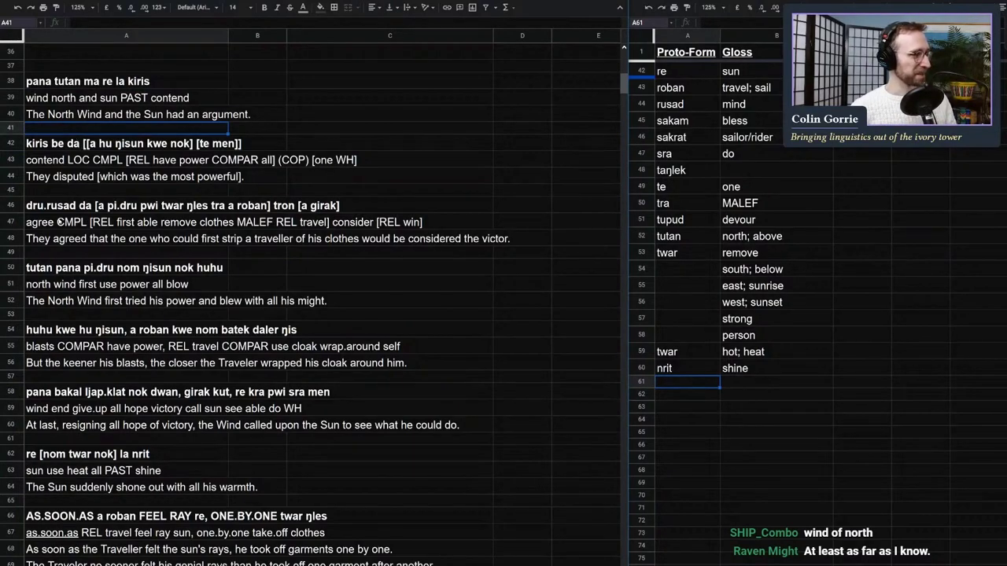
pyautogui.press('Up')
pyautogui.press('Up')
pyautogui.press('Up')
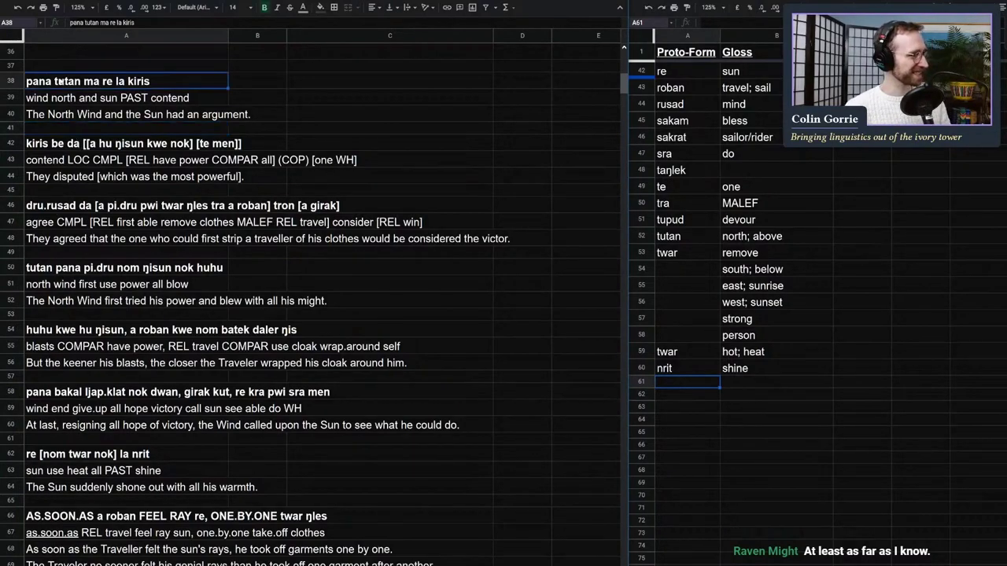
pyautogui.press('Return')
pyautogui.click(77, 115)
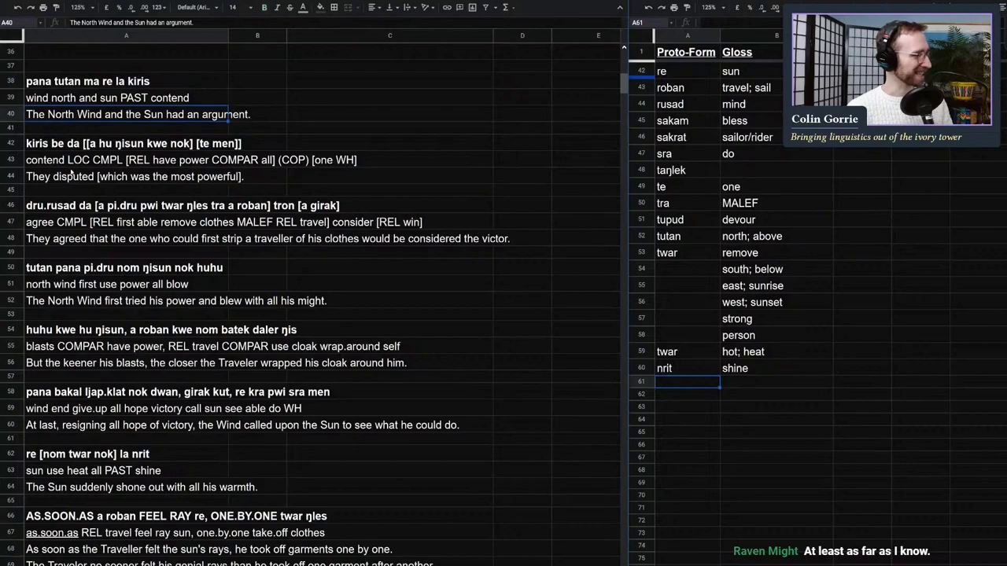
# Step: Reorder the gloss in cell A51 to "wind north first use power all blow"
pyautogui.click(29, 266)
pyautogui.click(51, 287)
pyautogui.doubleClick(49, 282)
pyautogui.press('BackSpace')
pyautogui.press('BackSpace')
pyautogui.press('BackSpace')
pyautogui.press('BackSpace')
pyautogui.press('BackSpace')
pyautogui.press('BackSpace')
pyautogui.write('north')
# Step: Move "tutan" after "pana" in cell A50 so the line reads "pana tutan pi.dru nom ŋisun nok huhu"
pyautogui.click(43, 270)
pyautogui.doubleClick(43, 270)
pyautogui.press('BackSpace')
pyautogui.write('tutan')
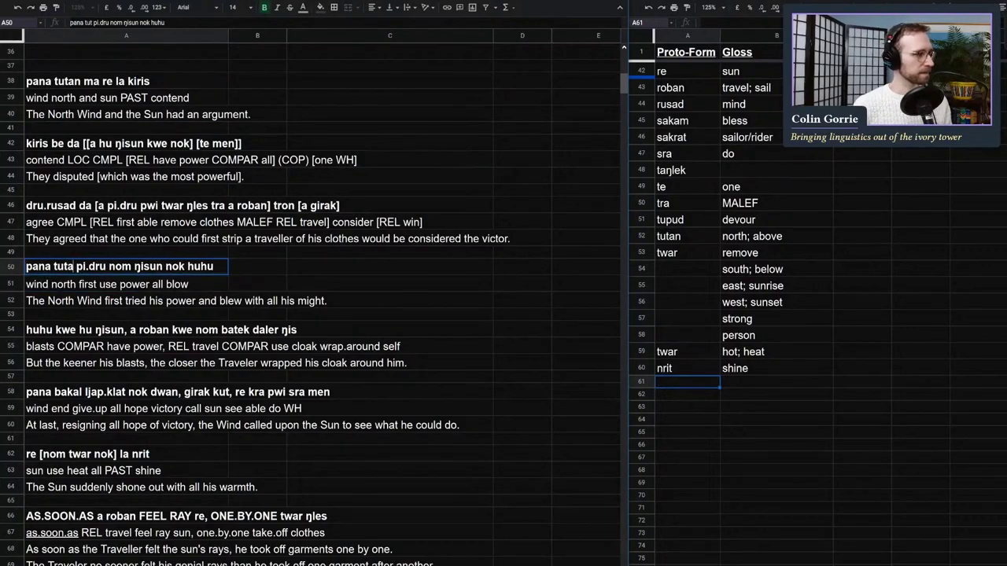
pyautogui.press('Return')
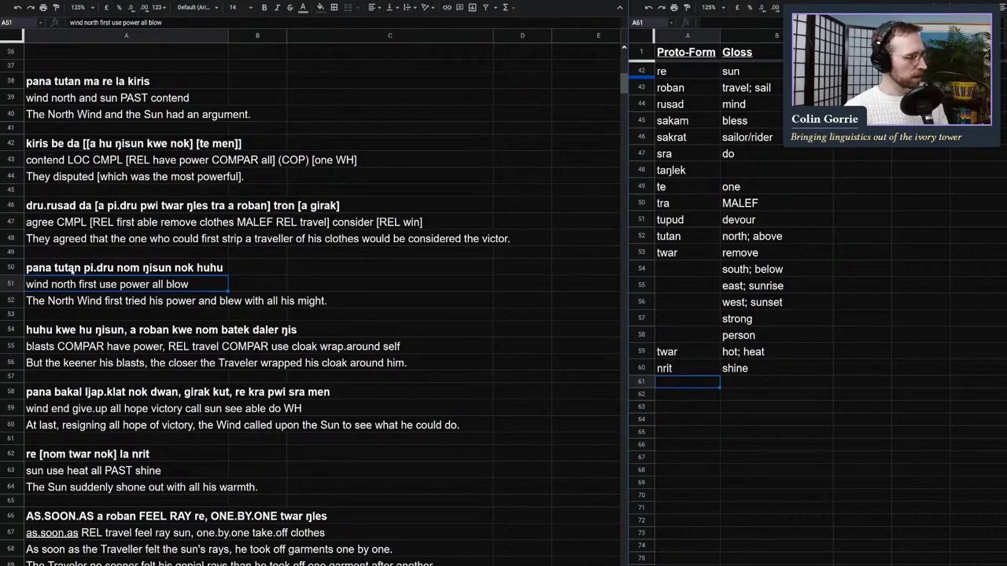
pyautogui.scroll(-2, 89, 308)
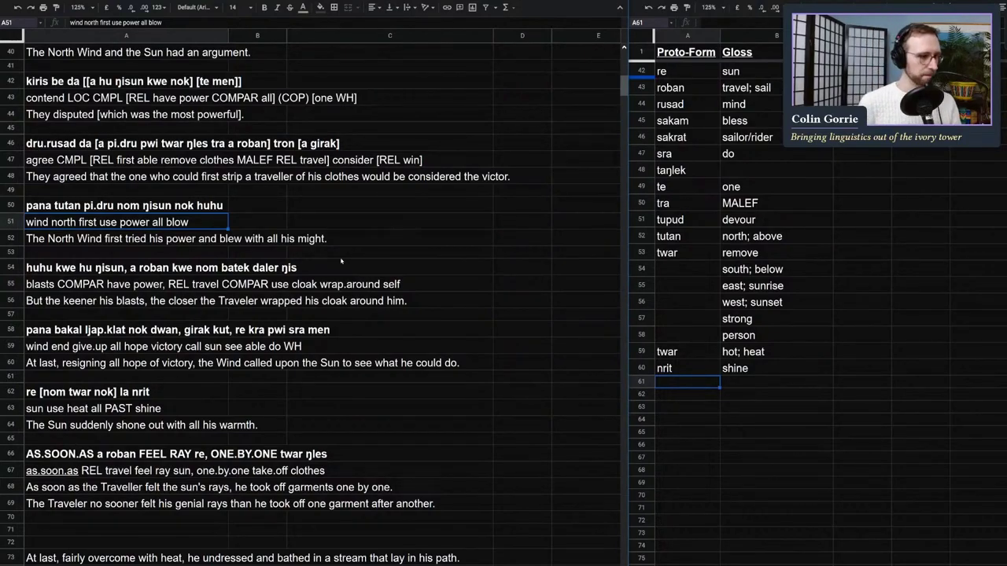
pyautogui.scroll(-4, 96, 363)
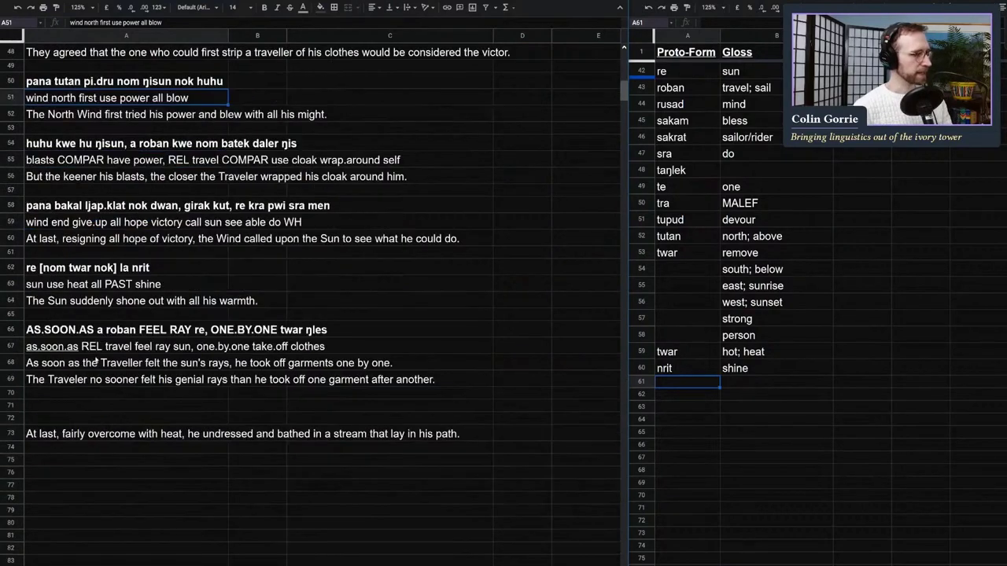
pyautogui.click(80, 330)
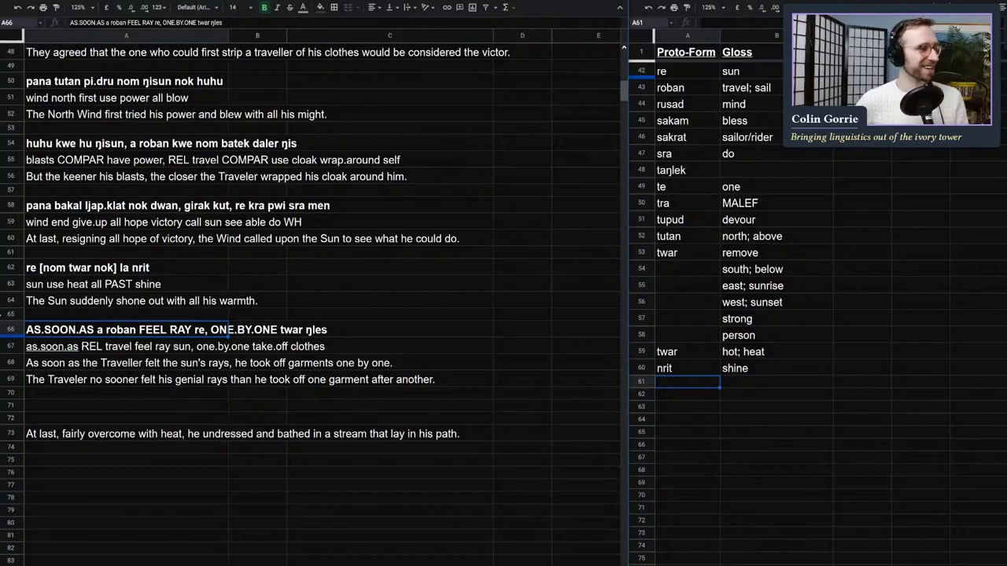
pyautogui.click(94, 404)
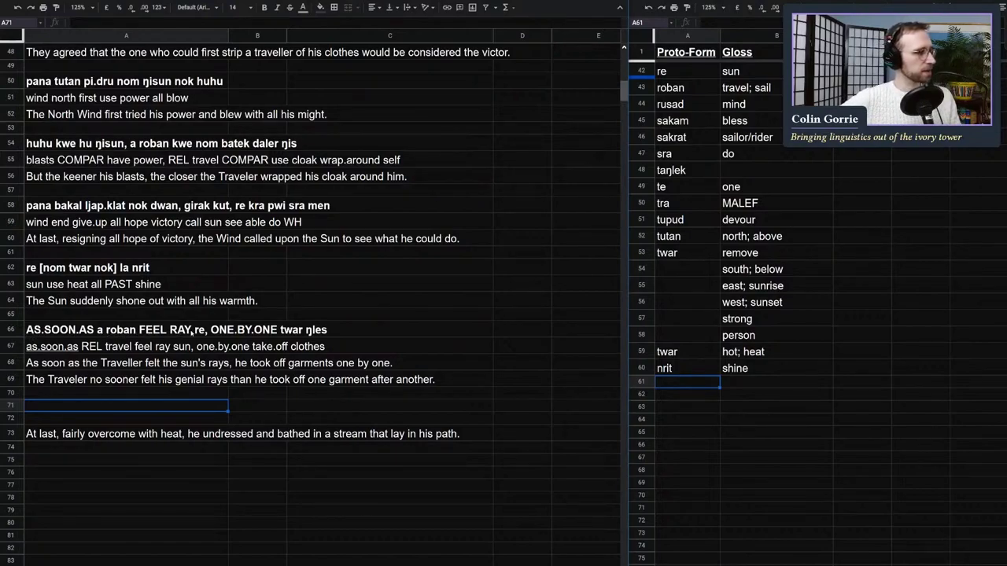
# Step: Add the gloss "ray; dart; arrow" to the lexicon in cell B61, below "shine"
pyautogui.click(757, 383)
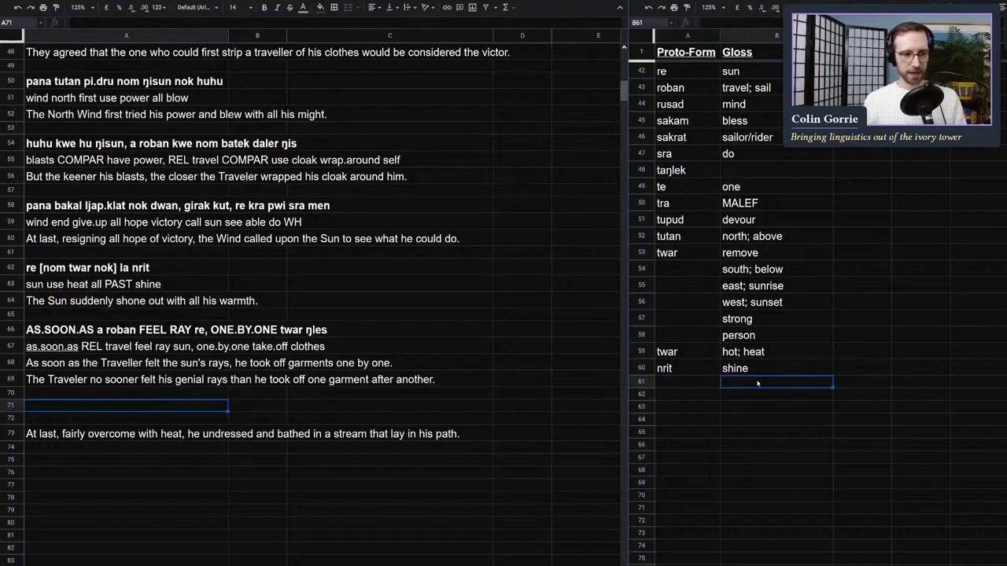
pyautogui.write('ray')
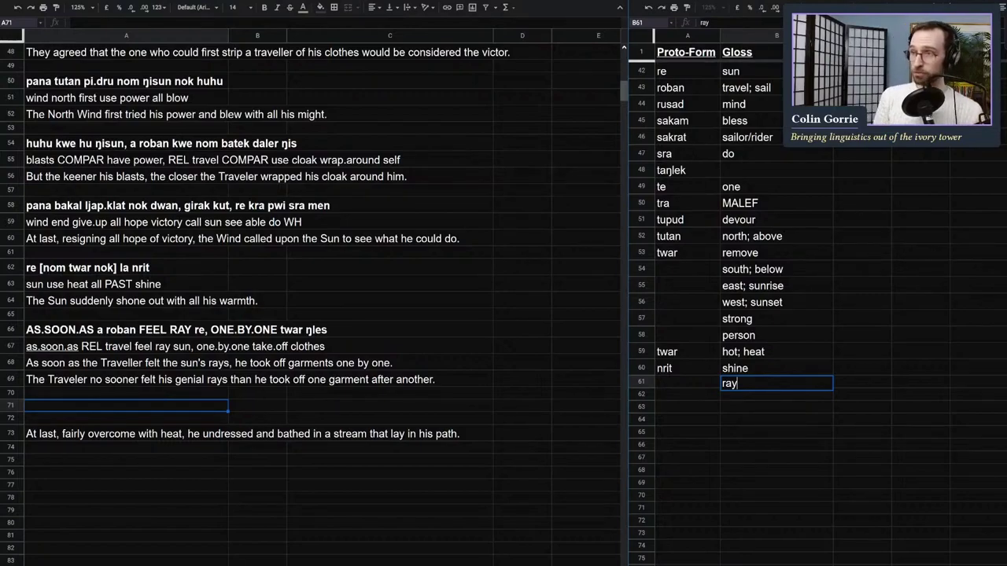
pyautogui.write('; dart; a')
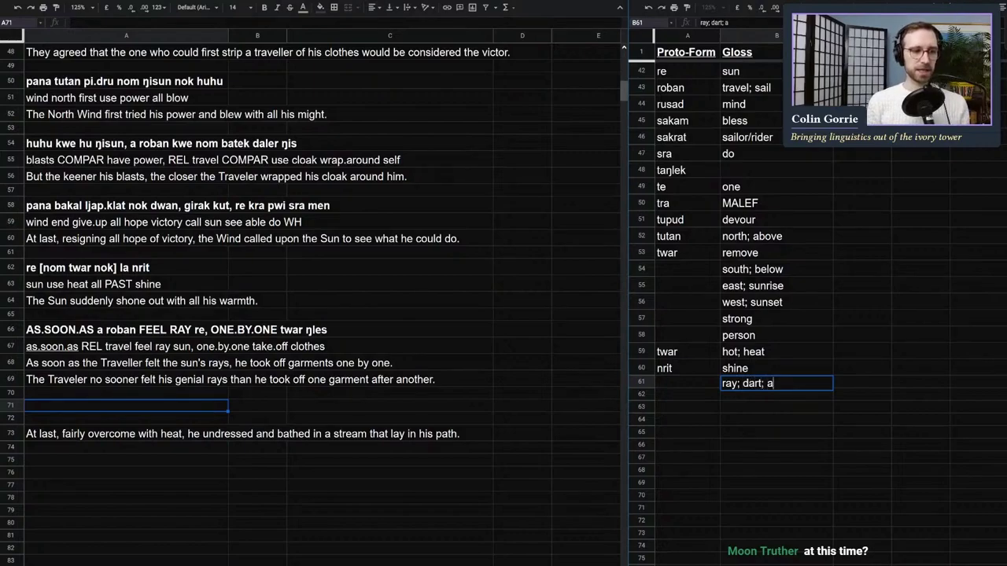
pyautogui.write('rrow')
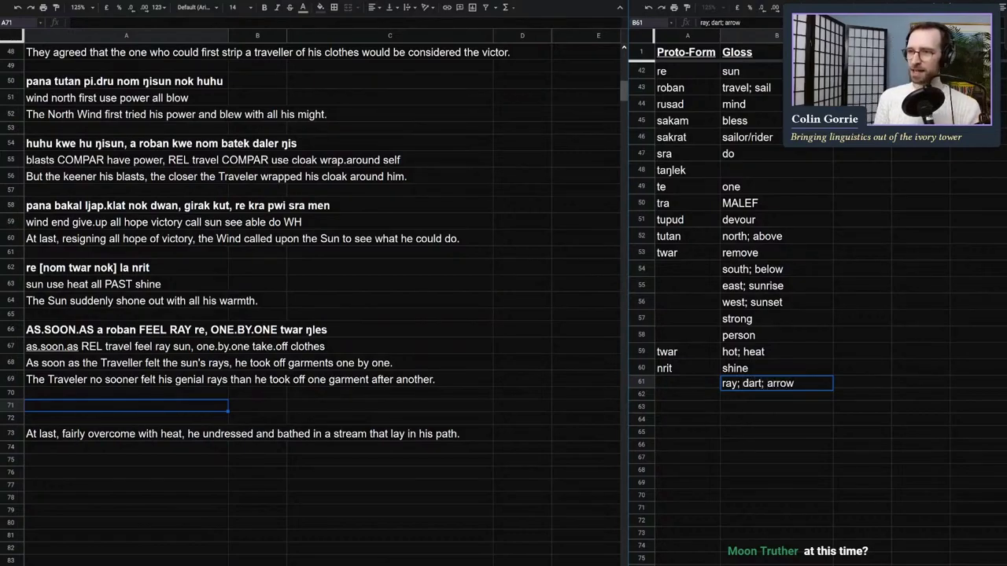
pyautogui.press('Return')
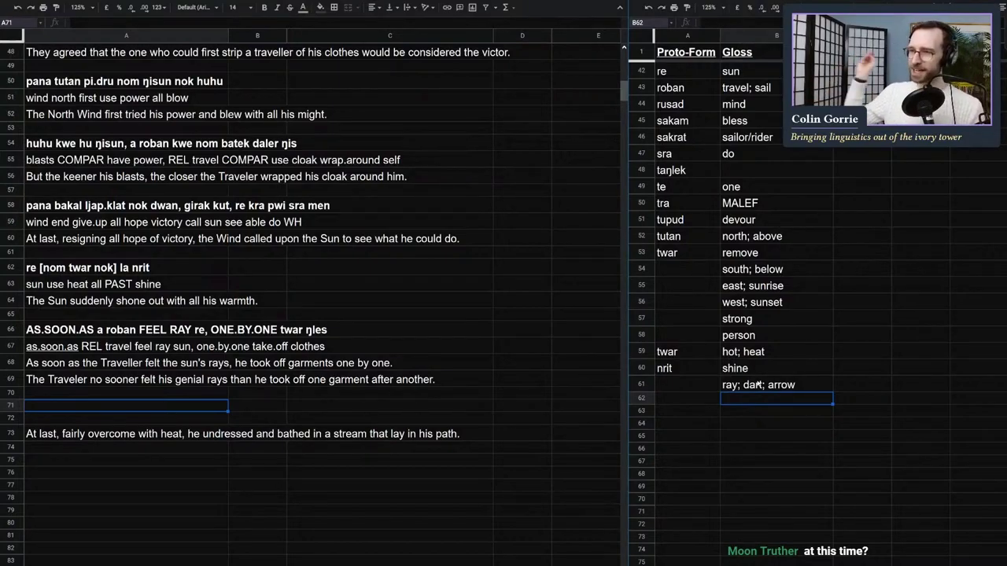
# Step: Add the glosses "feel", "as soon as" and "one by one" to lexicon cells B62 to B64, and select proto-form cell A61
pyautogui.click(693, 383)
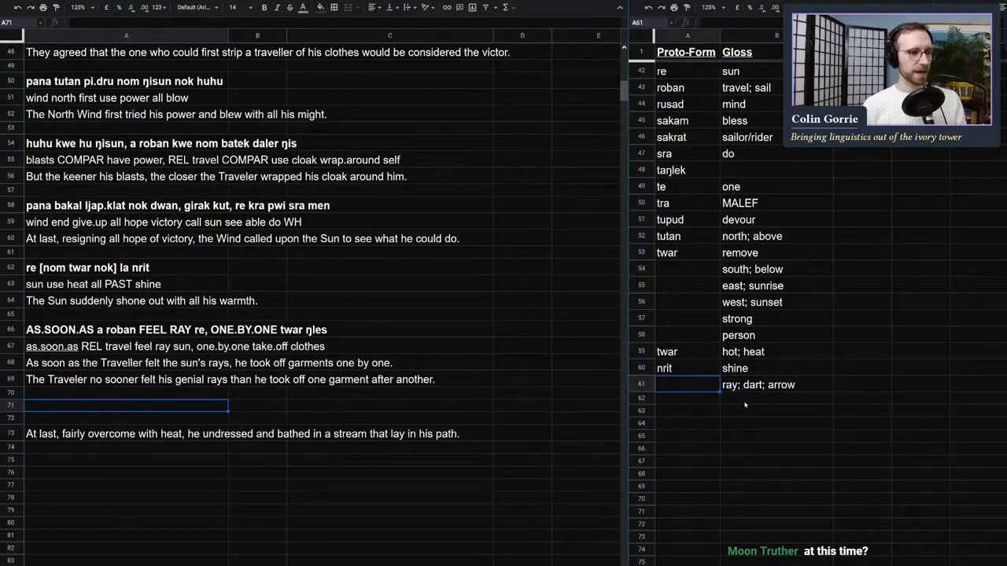
pyautogui.click(747, 403)
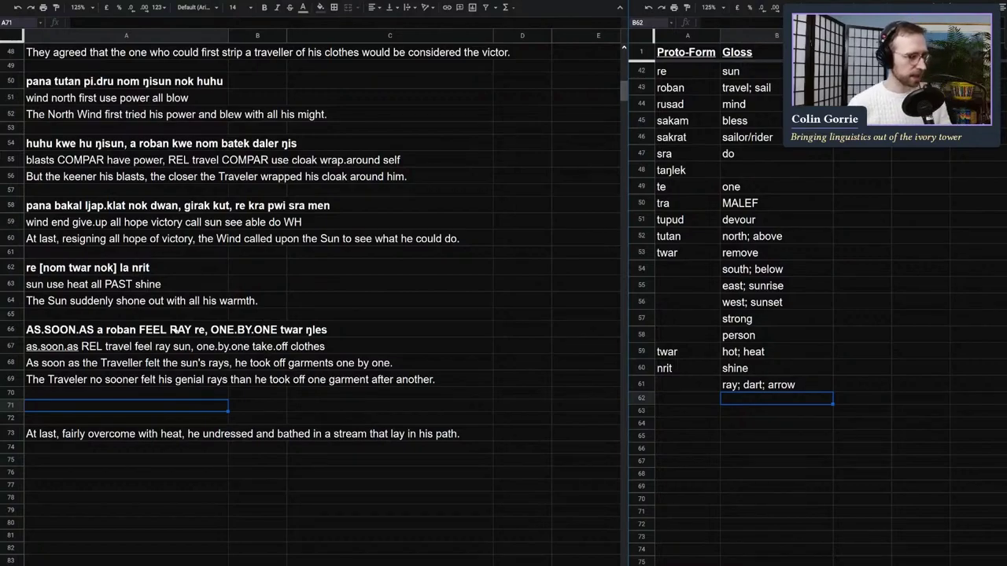
pyautogui.write('feel')
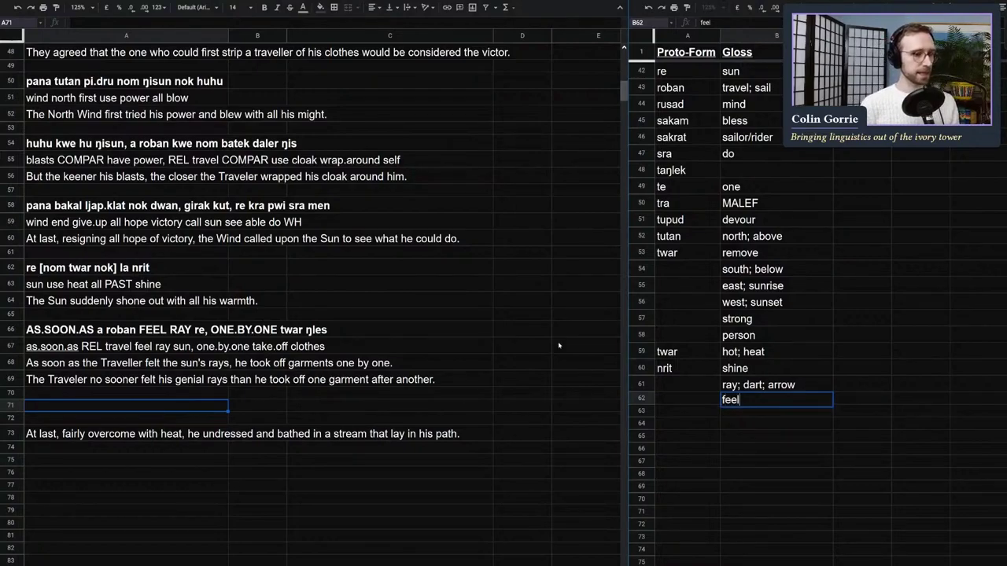
pyautogui.press('Return')
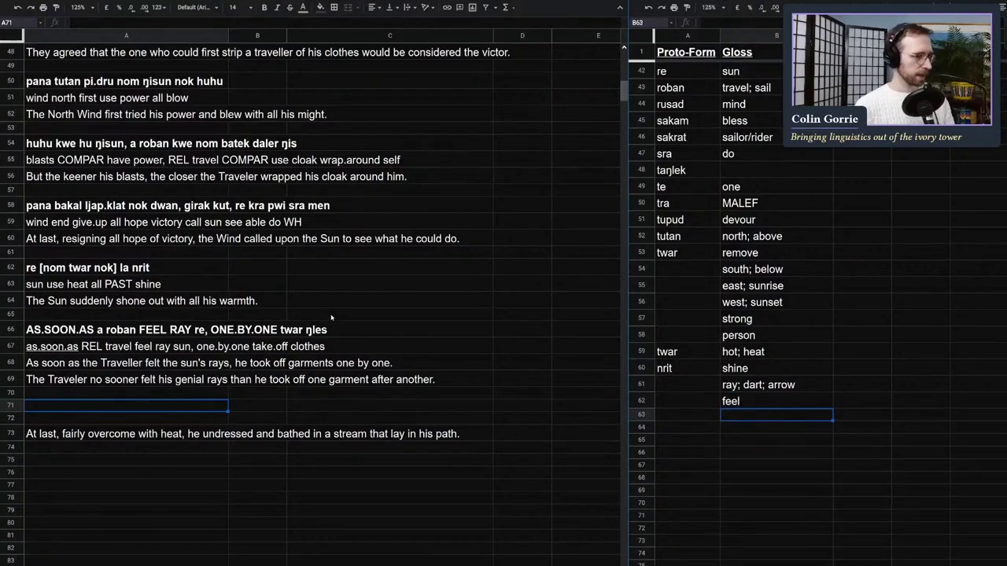
pyautogui.write('as soon as')
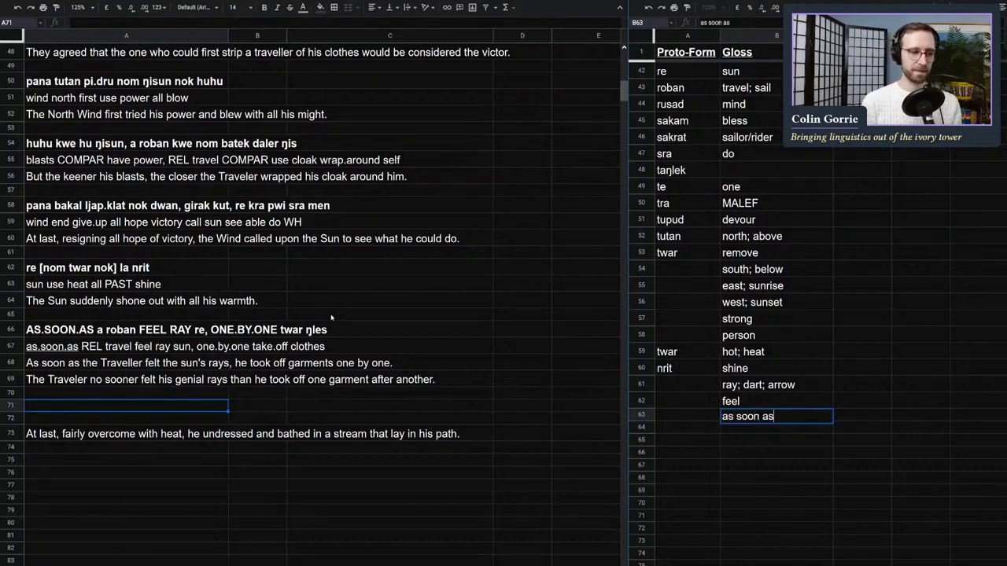
pyautogui.press('Return')
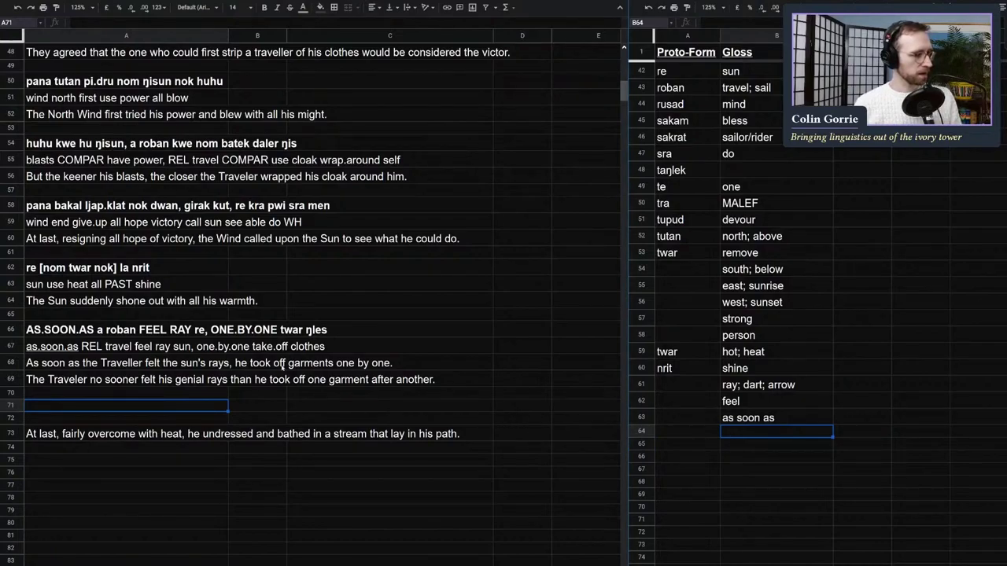
pyautogui.write('one by one')
pyautogui.press('Return')
pyautogui.press('Up')
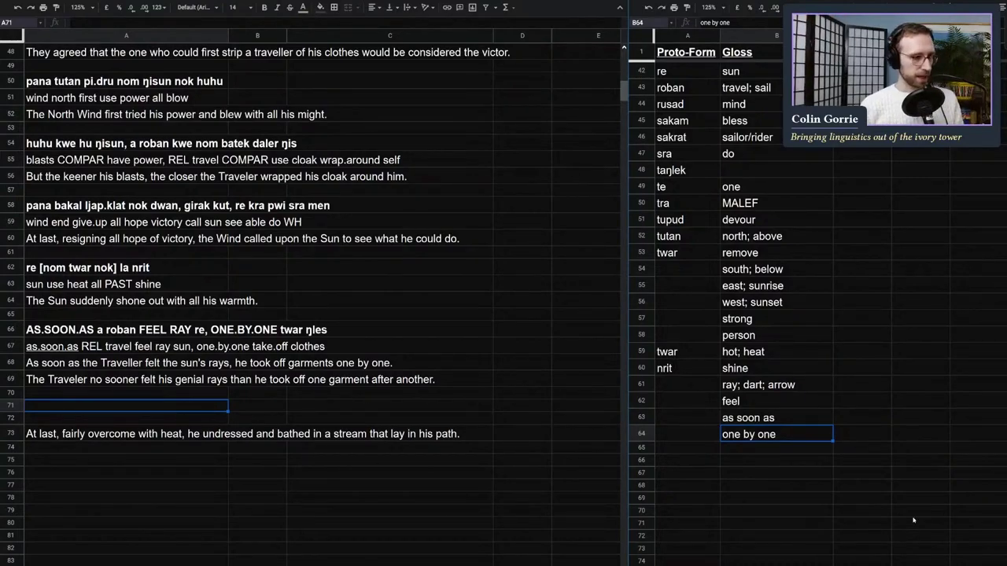
pyautogui.click(728, 386)
pyautogui.click(715, 385)
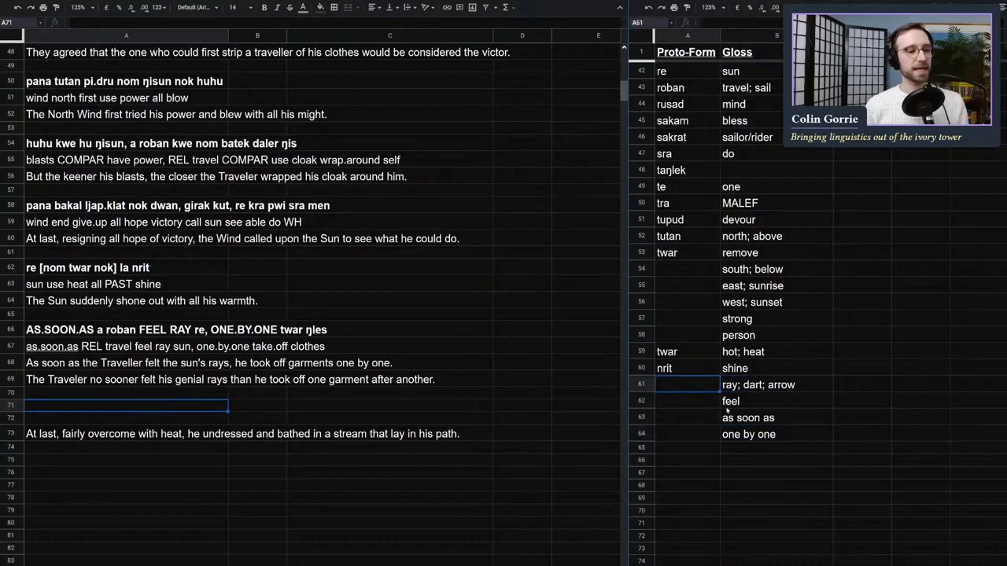
pyautogui.click(737, 402)
pyautogui.click(693, 403)
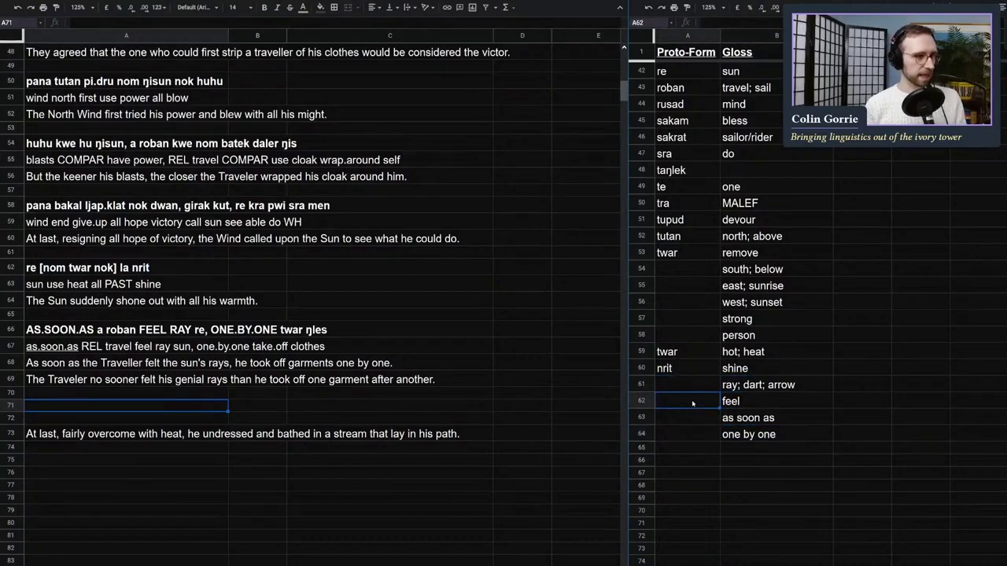
pyautogui.click(739, 421)
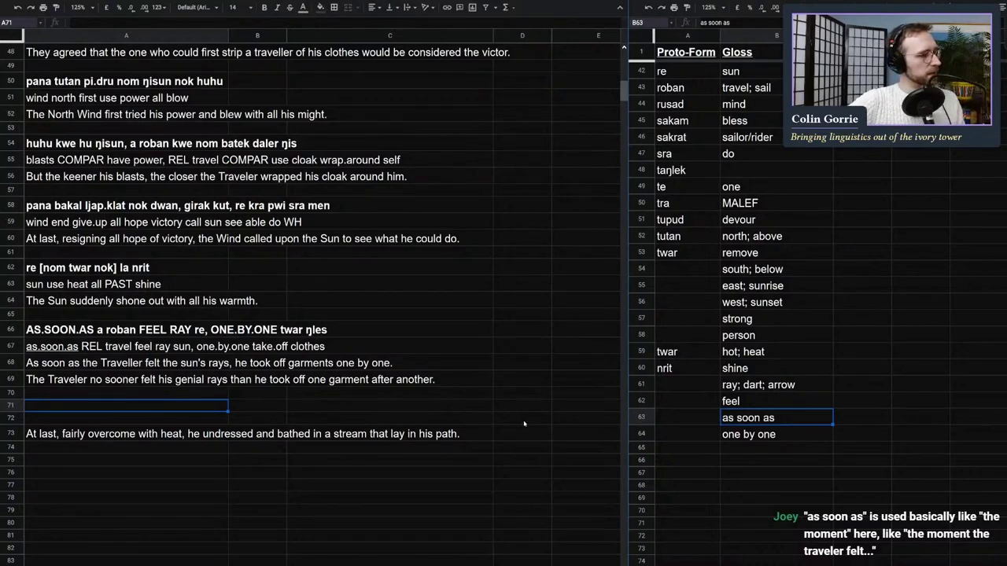
pyautogui.click(755, 459)
pyautogui.click(760, 434)
pyautogui.click(769, 418)
pyautogui.click(710, 418)
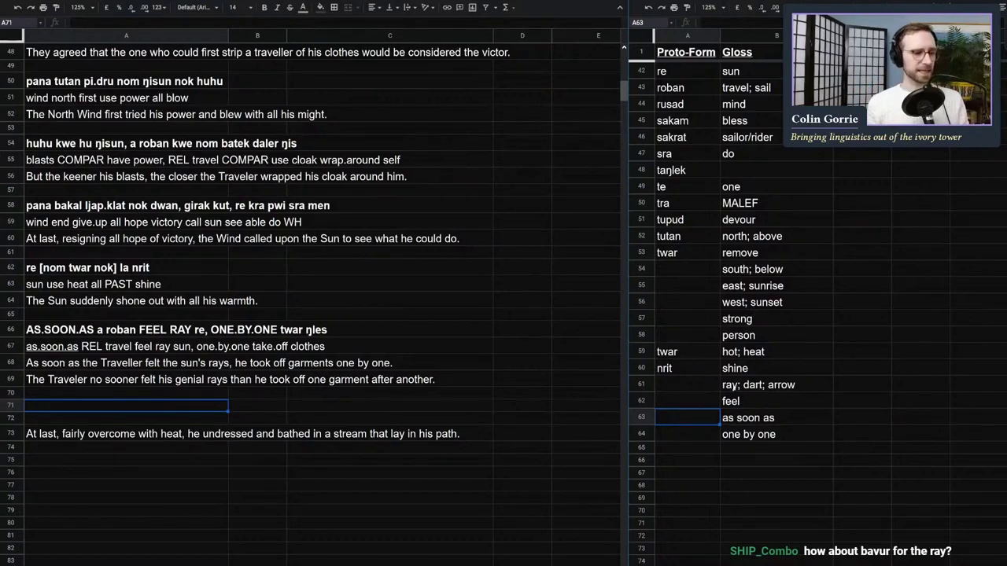
# Step: Check the word-generator sheet's sound and syllable rules, and enter the proto-form "bawur" for "ray; dart; arrow" in lexicon cell A61
pyautogui.hotkey('ctrl', 'shift', 'pagedown')
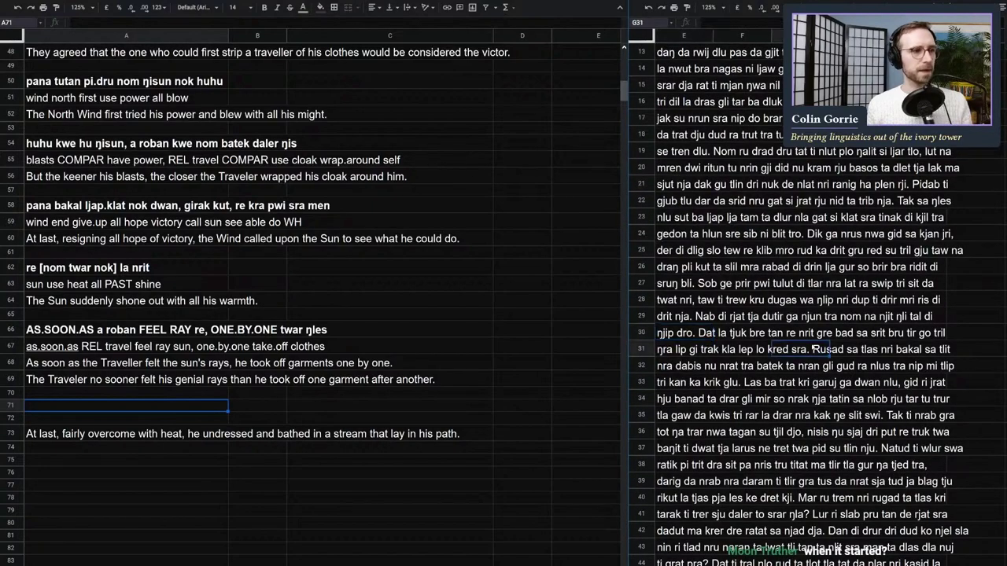
pyautogui.hotkey('ctrl', 'shift', 'pagedown')
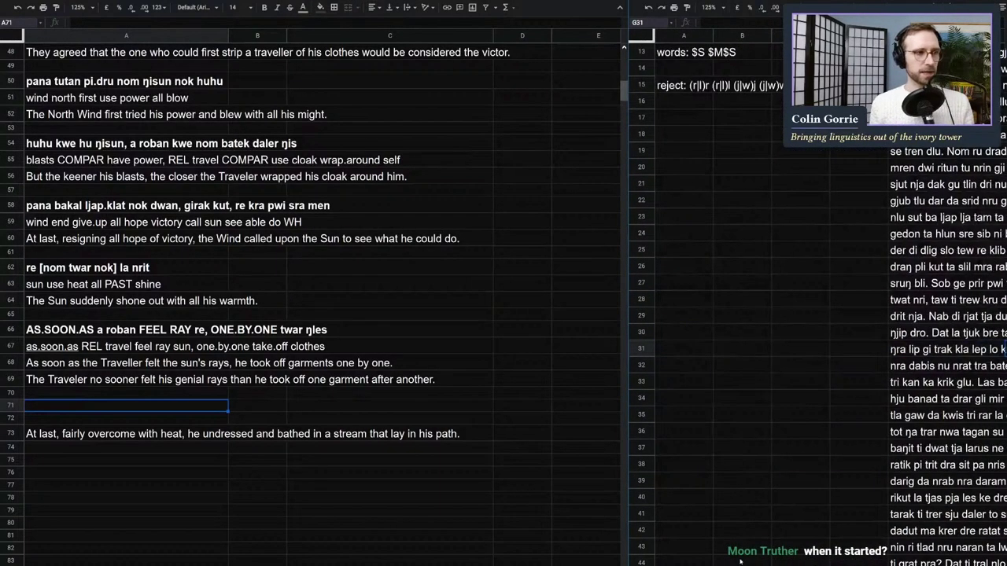
pyautogui.scroll(5, 801, 462)
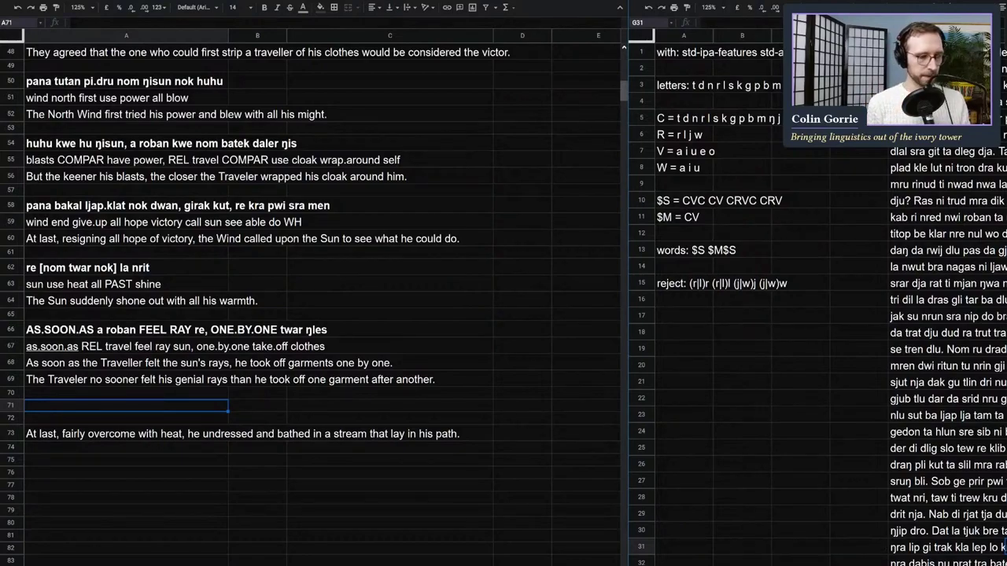
pyautogui.hotkey('ctrl', 'shift', 'pagedown')
pyautogui.press('Up')
pyautogui.press('Up')
pyautogui.write('baqwu')
pyautogui.press('BackSpace')
pyautogui.press('BackSpace')
pyautogui.press('BackSpace')
pyautogui.write('wur')
pyautogui.press('Return')
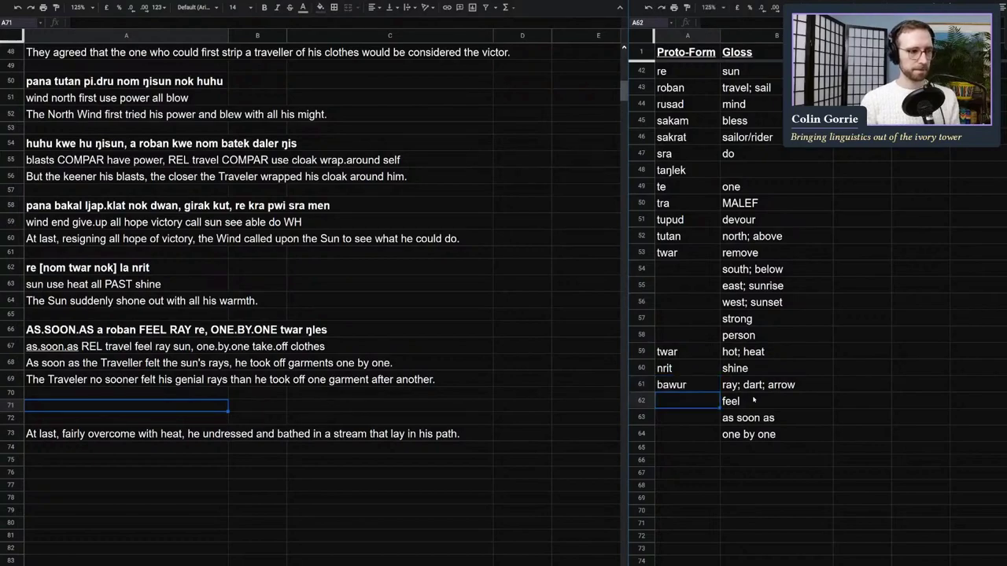
# Step: Replace the placeholder "RAY" with "bawur" in the proto-language line in cell A66
pyautogui.doubleClick(691, 385)
pyautogui.moveTo(691, 384); pyautogui.dragTo(626, 383)
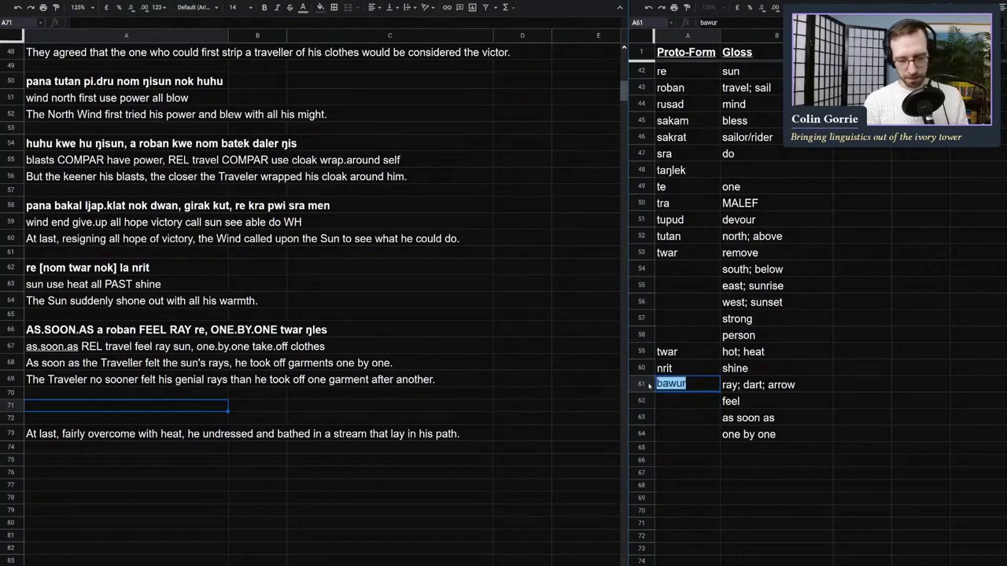
pyautogui.doubleClick(217, 332)
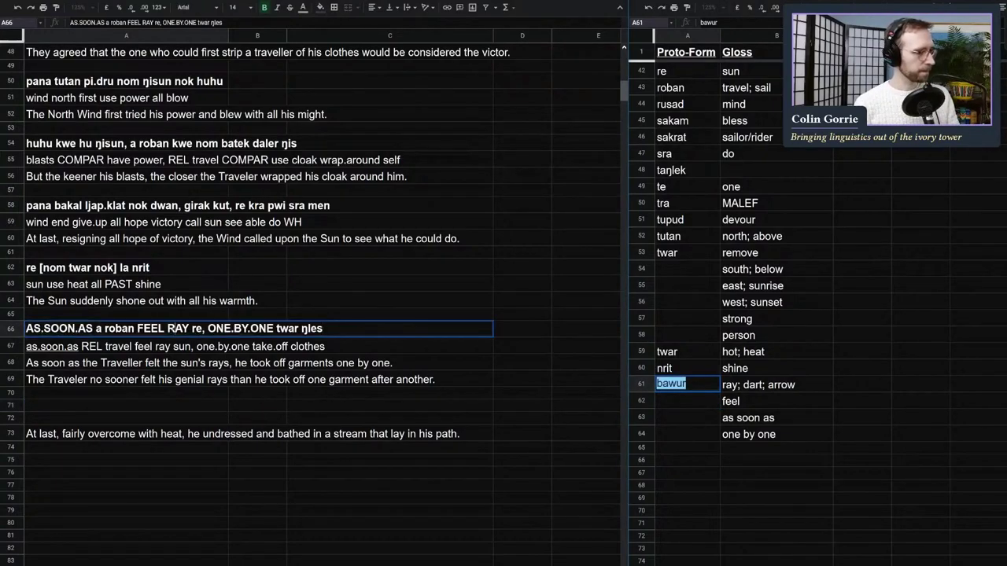
pyautogui.doubleClick(182, 329)
pyautogui.write('bawu')
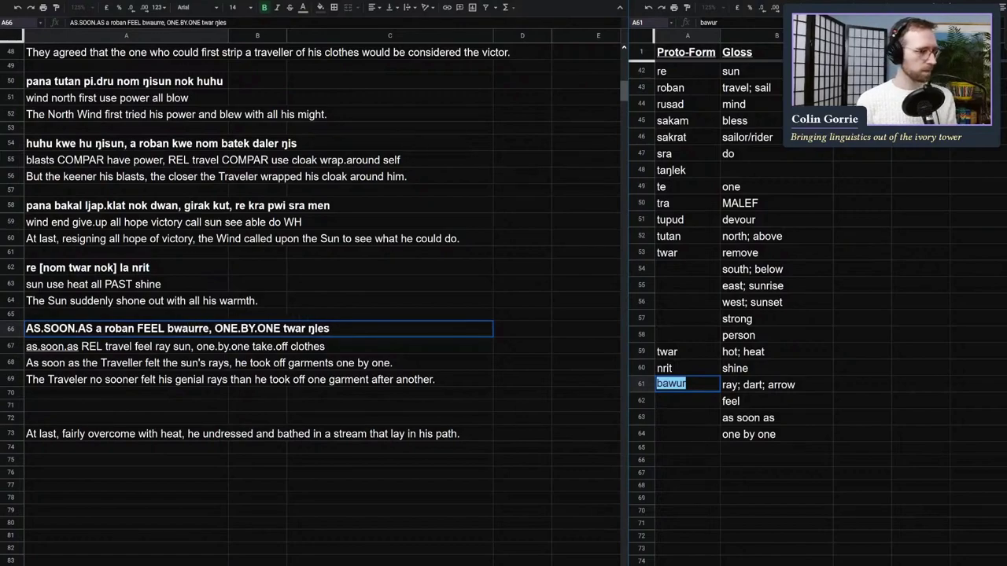
pyautogui.write('r')
pyautogui.press('Return')
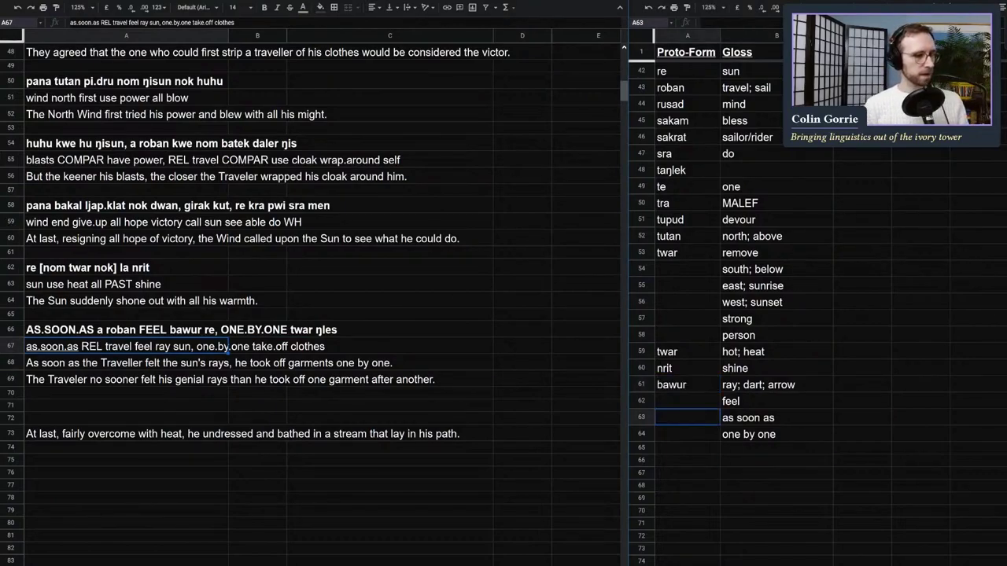
# Step: Add the gloss "time" to the lexicon in cell B65, below "one by one"
pyautogui.click(707, 433)
pyautogui.click(739, 449)
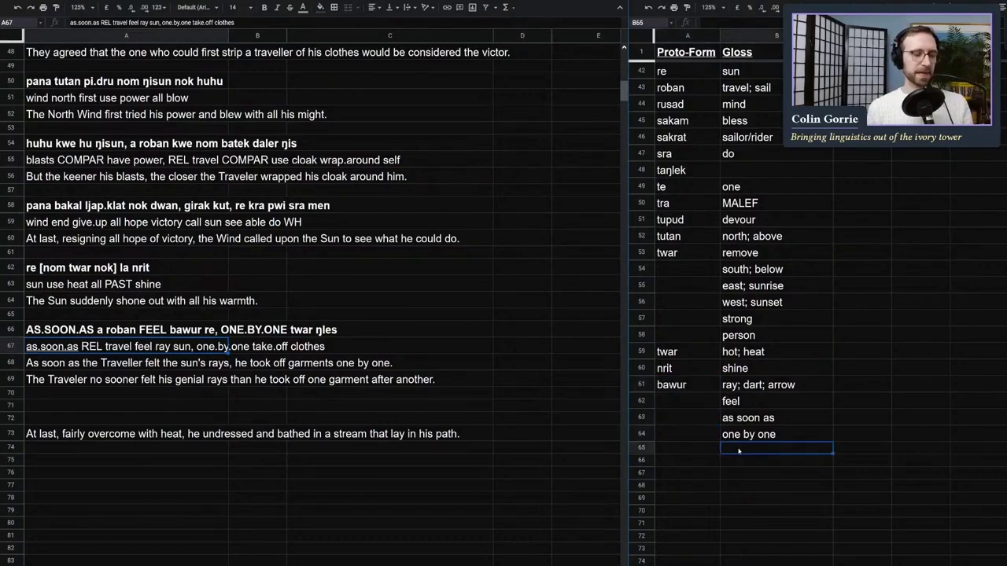
pyautogui.click(738, 442)
pyautogui.click(712, 449)
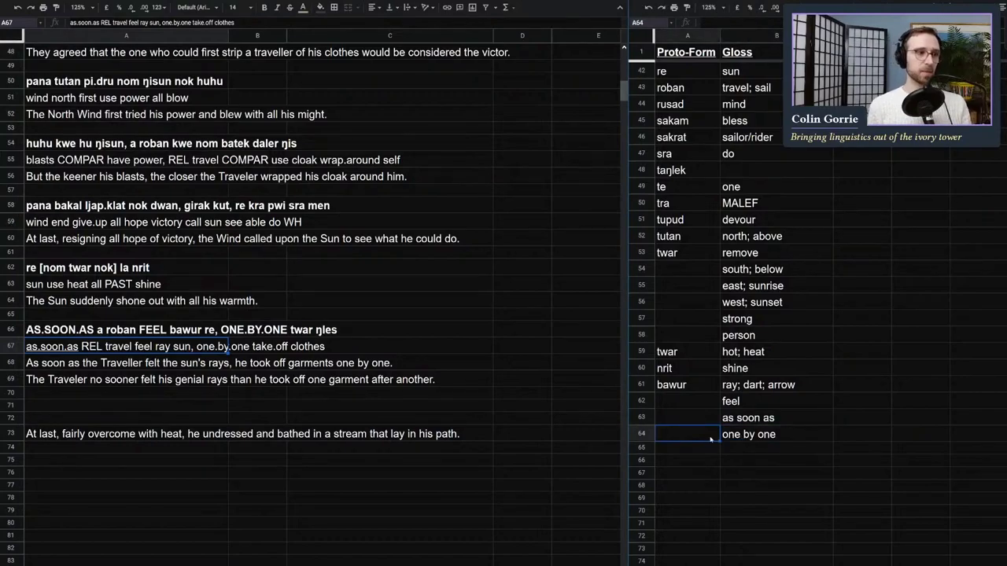
pyautogui.click(740, 450)
pyautogui.write('time')
pyautogui.press('Return')
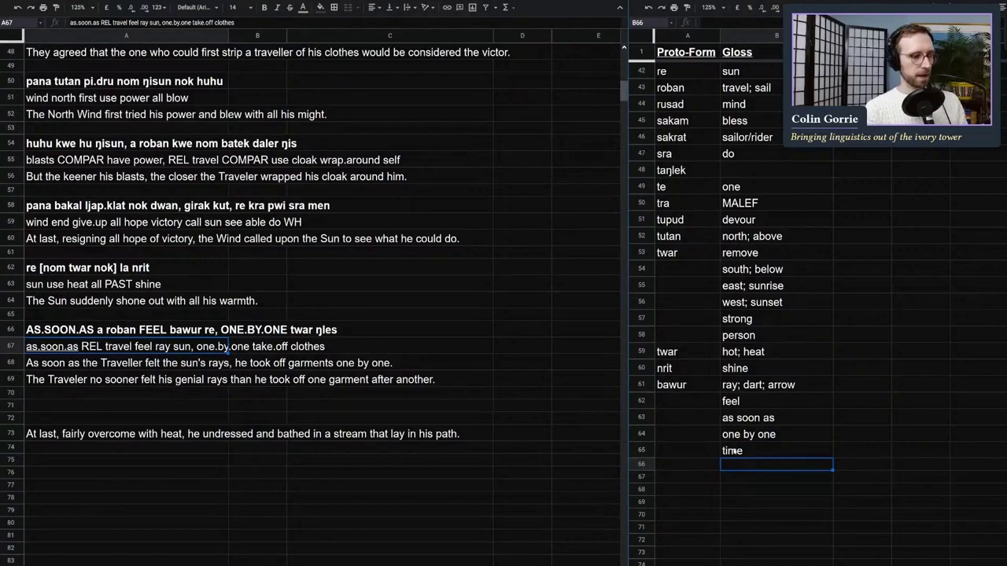
pyautogui.click(733, 451)
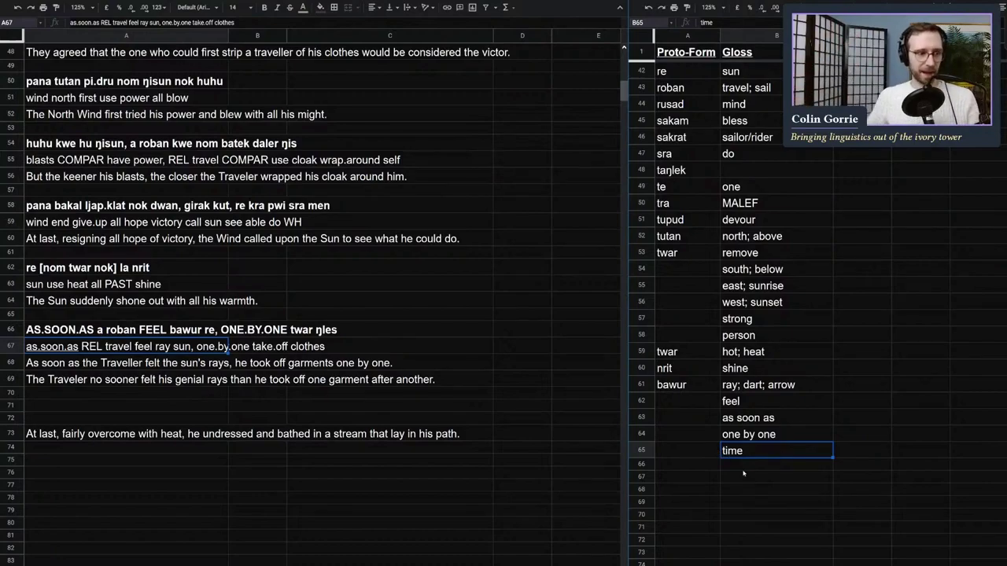
pyautogui.press('Return')
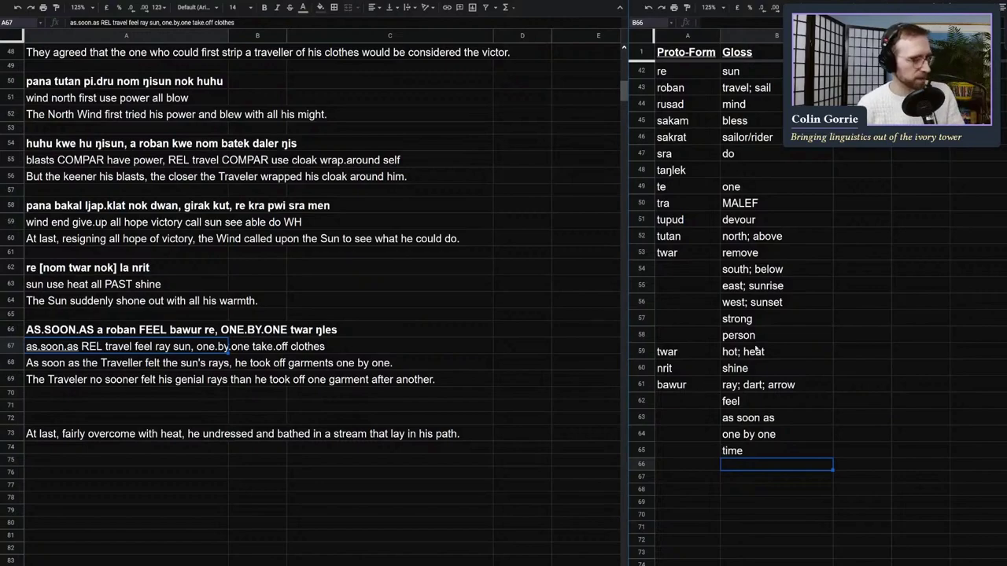
# Step: Search the lexicon for "one" and change the gloss of "te" in cell B49 to "one (pro-form)"
pyautogui.write('one')
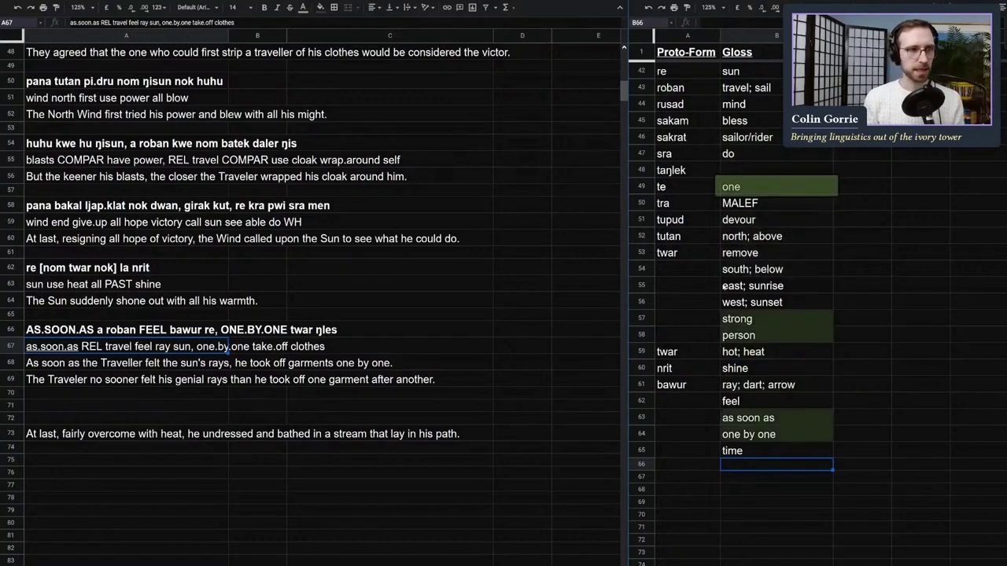
pyautogui.click(697, 185)
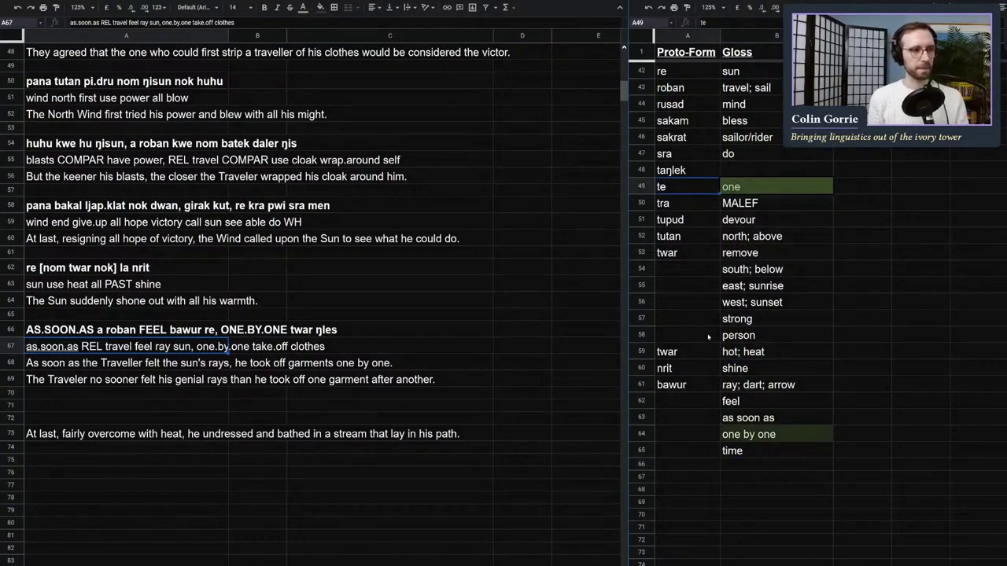
pyautogui.press('Return')
pyautogui.press('Return')
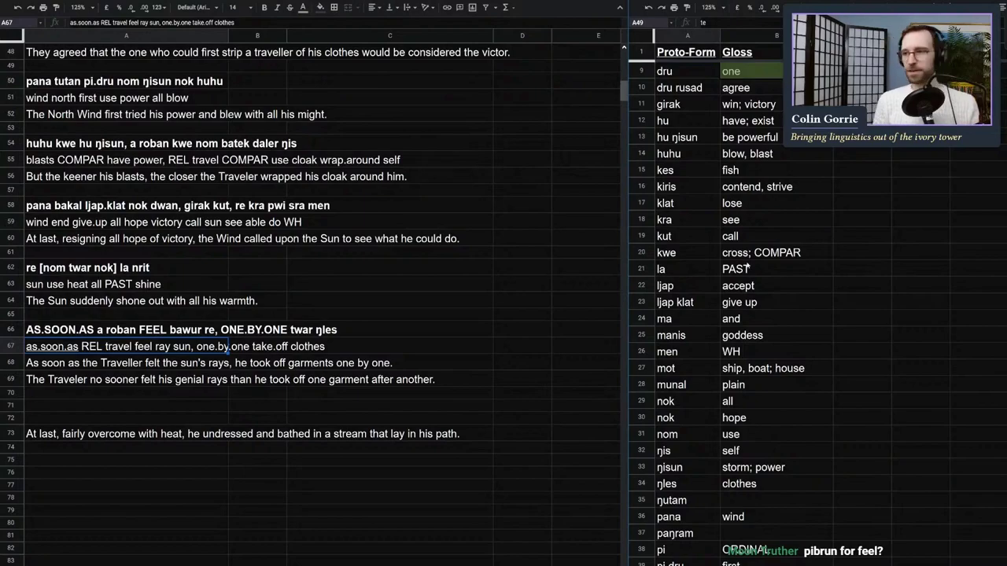
pyautogui.click(756, 374)
pyautogui.press('pagedown')
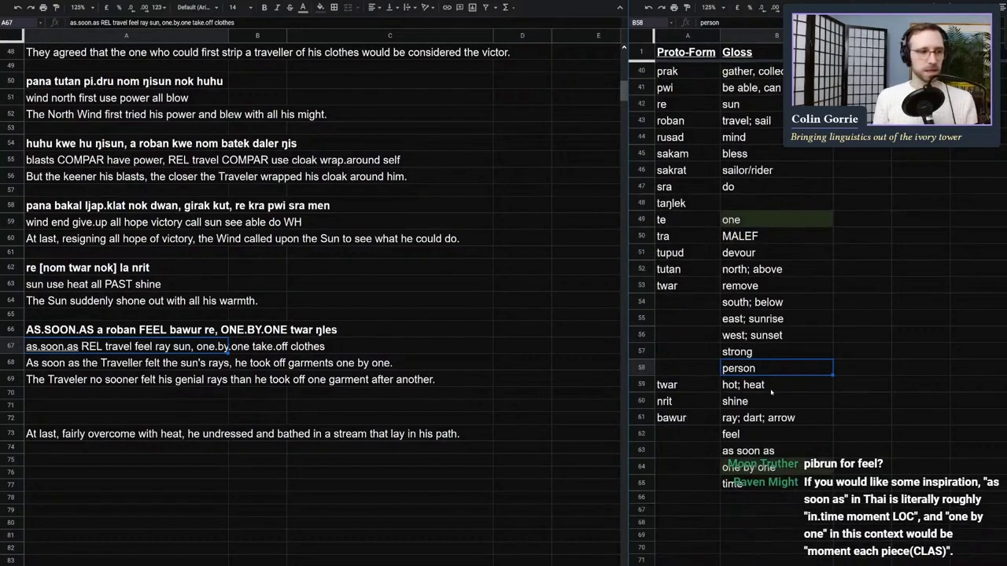
pyautogui.press('Return')
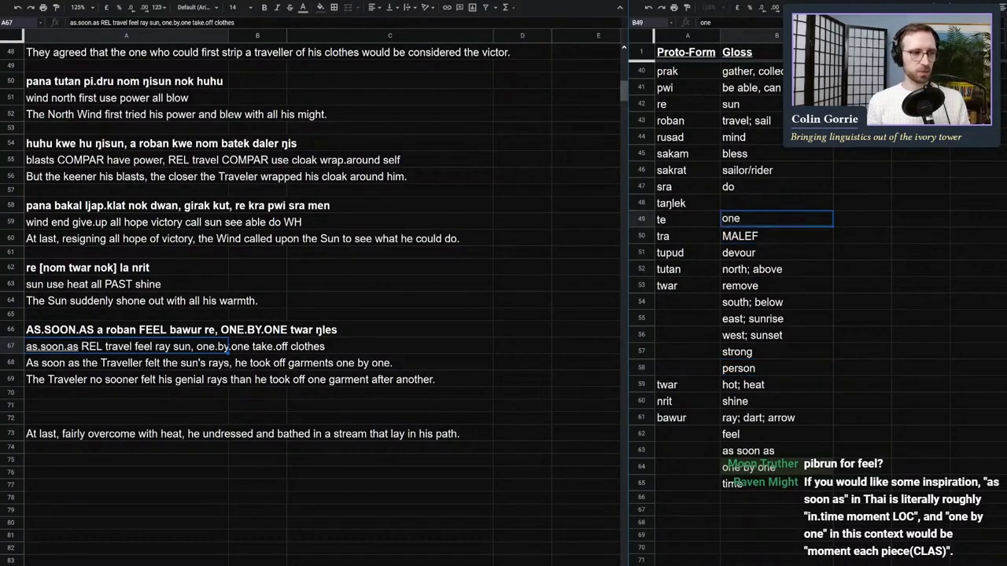
pyautogui.write('(pro-form')
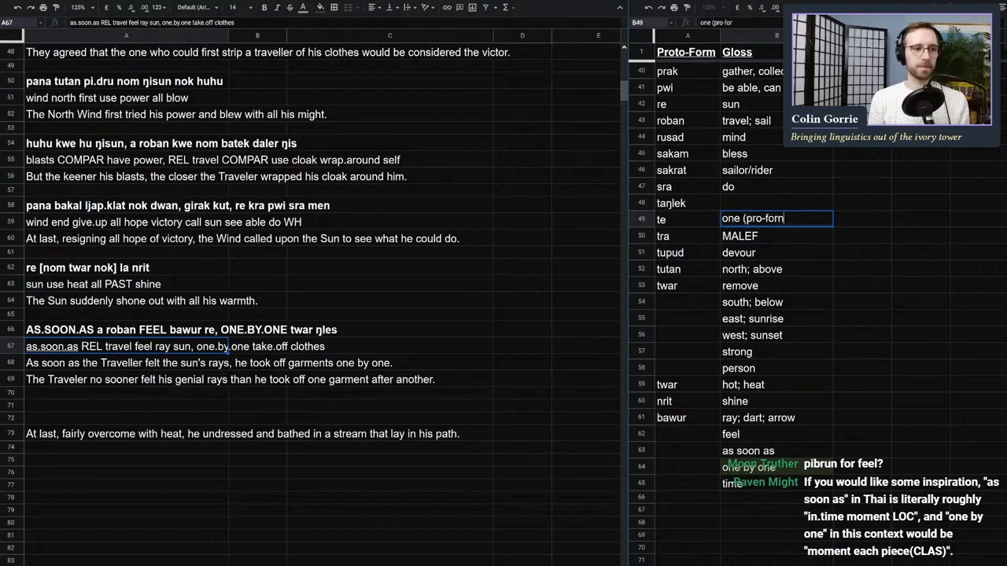
pyautogui.write(')')
pyautogui.press('Return')
pyautogui.click(760, 212)
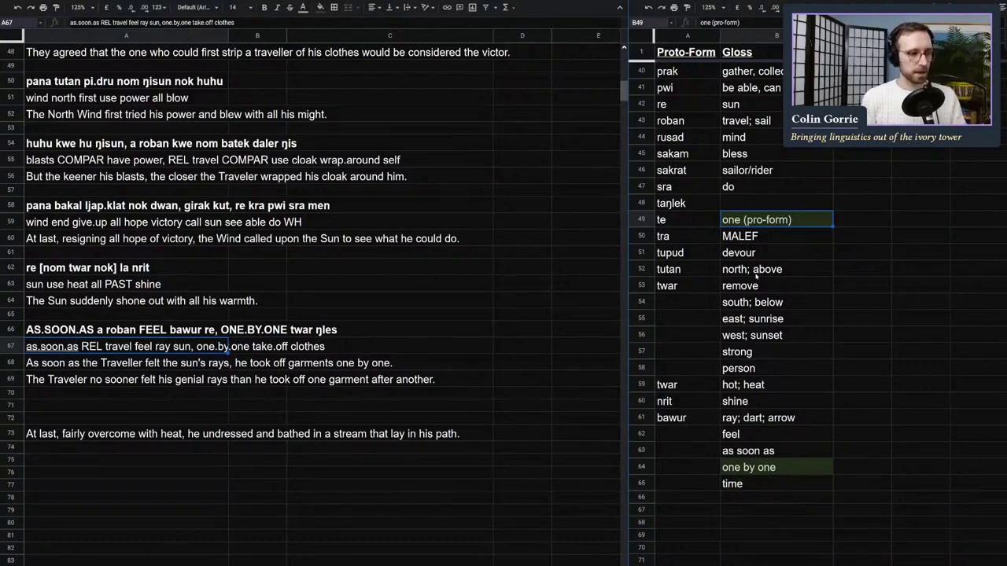
# Step: Enter a proto-form beginning with "dru" for "one by one" in lexicon cell A64
pyautogui.click(676, 469)
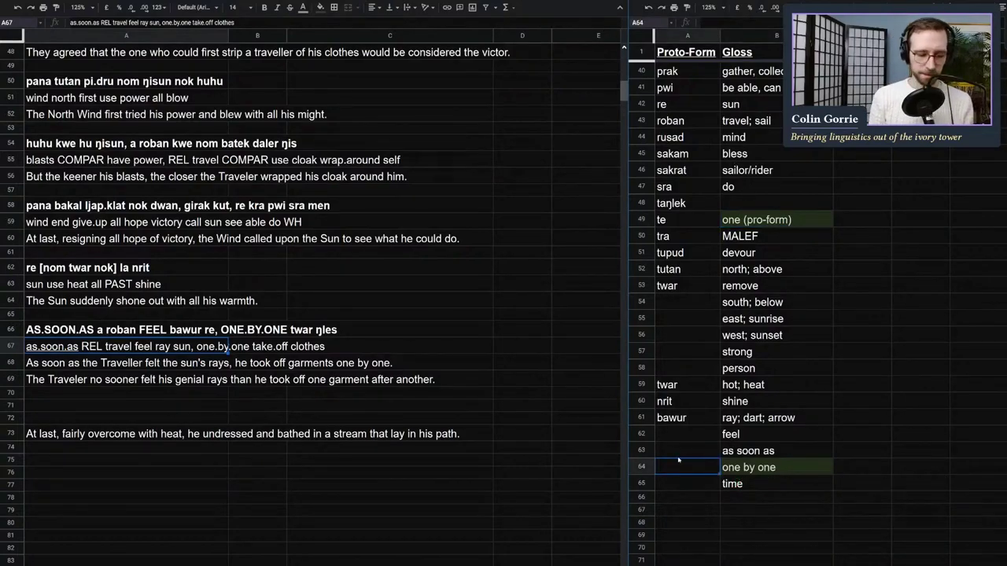
pyautogui.write('dru')
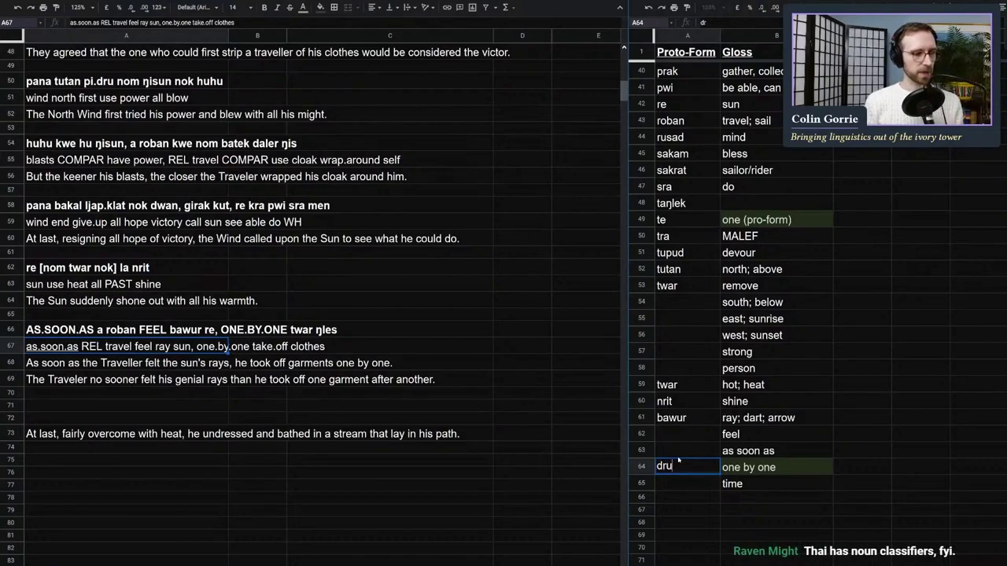
# Step: Enter "dru dru" as the proto-form for the gloss "one by one" in the lexicon
pyautogui.write(' dru')
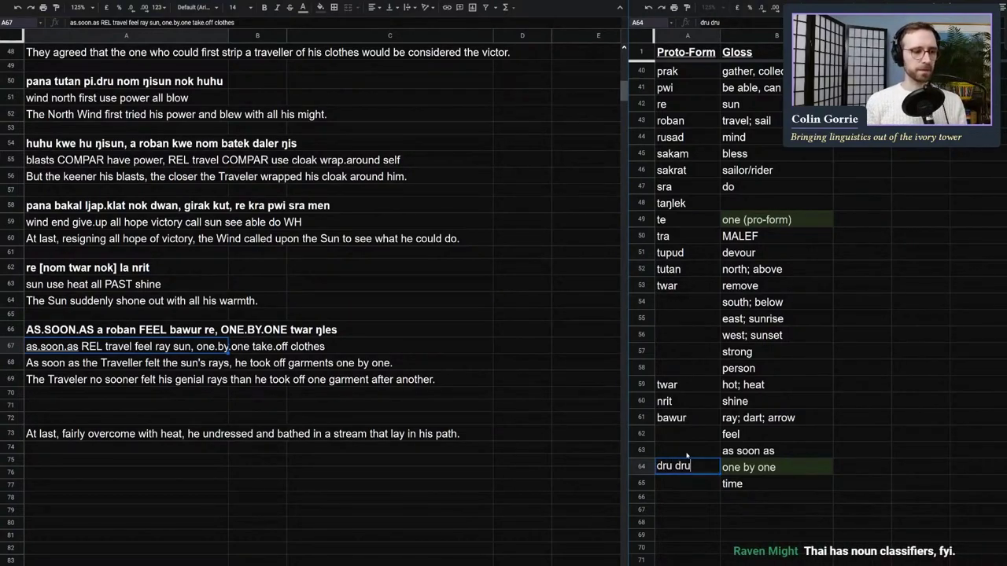
pyautogui.press('Return')
pyautogui.click(709, 468)
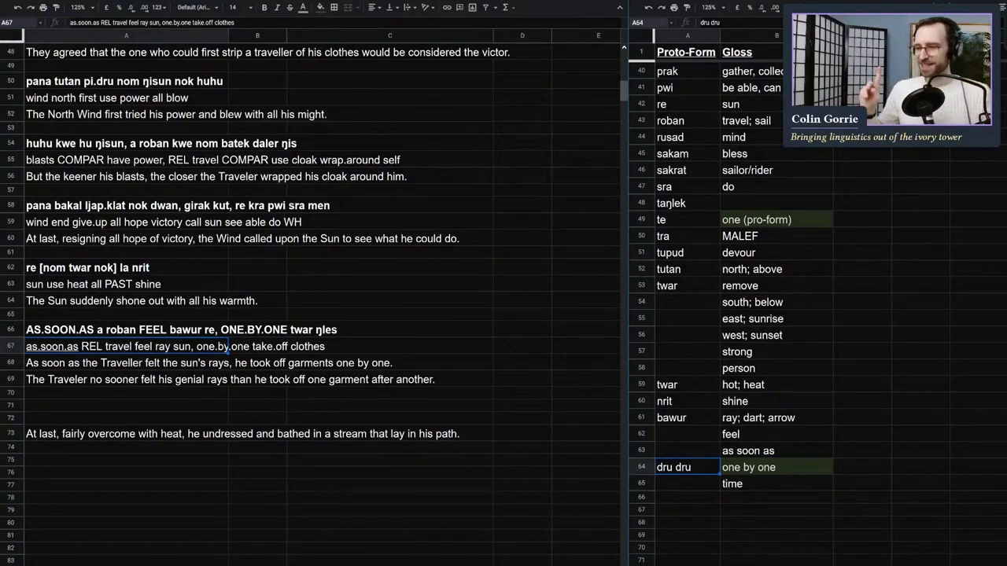
# Step: Replace the gloss "time" in the last lexicon row with "moment"
pyautogui.click(740, 499)
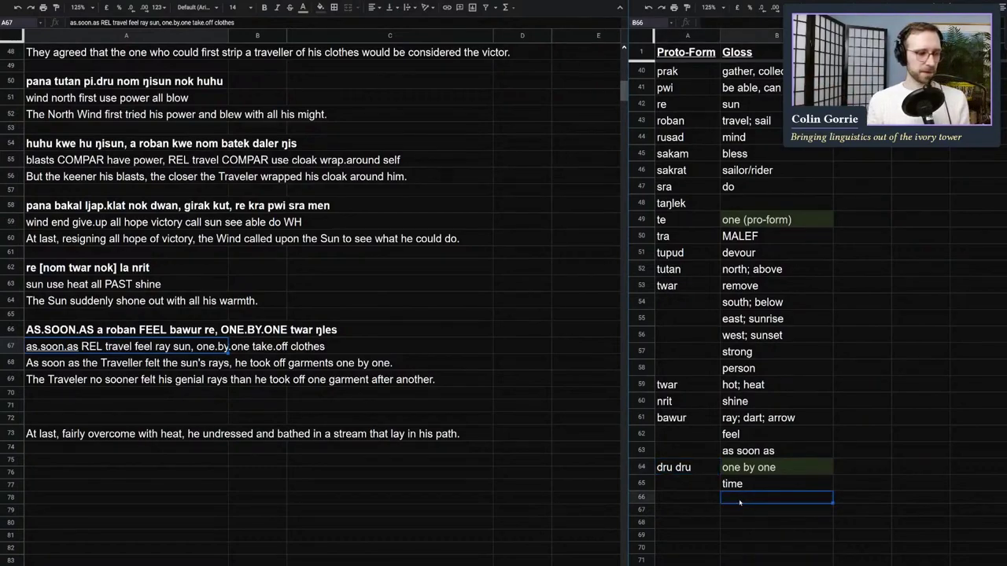
pyautogui.press('Up')
pyautogui.write('moment')
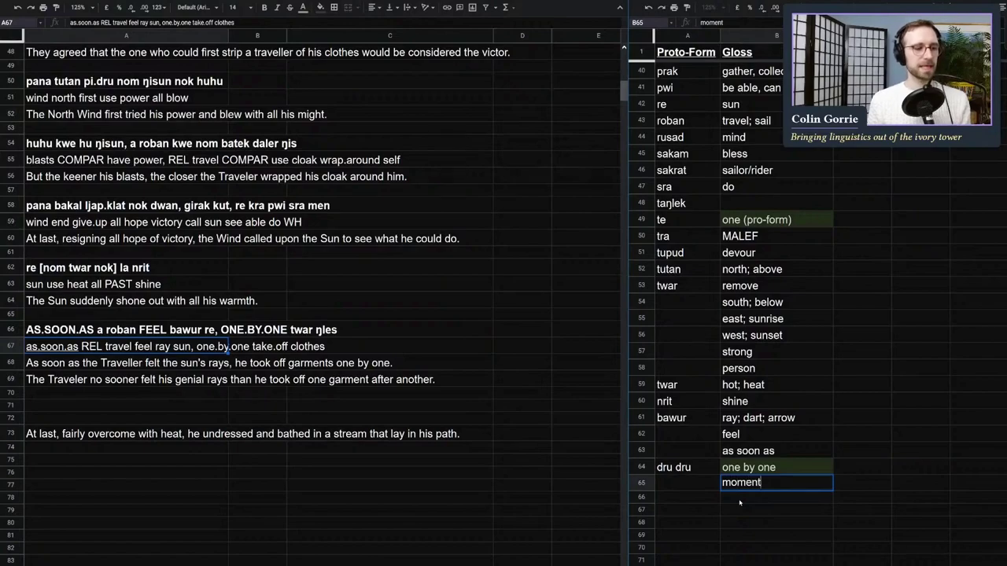
pyautogui.click(696, 490)
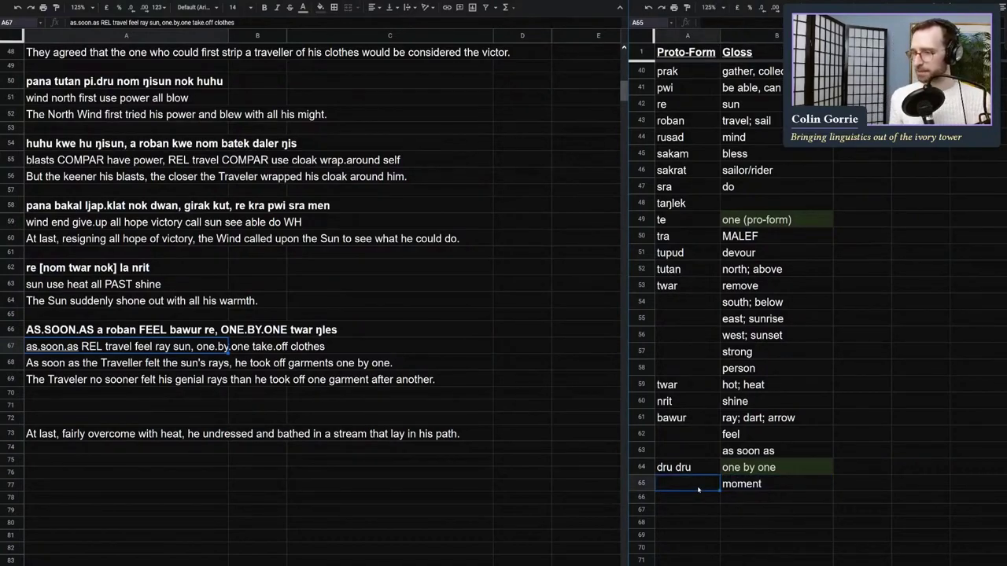
# Step: Enter "pibrun" as the proto-form for the gloss "feel" in the lexicon
pyautogui.click(702, 439)
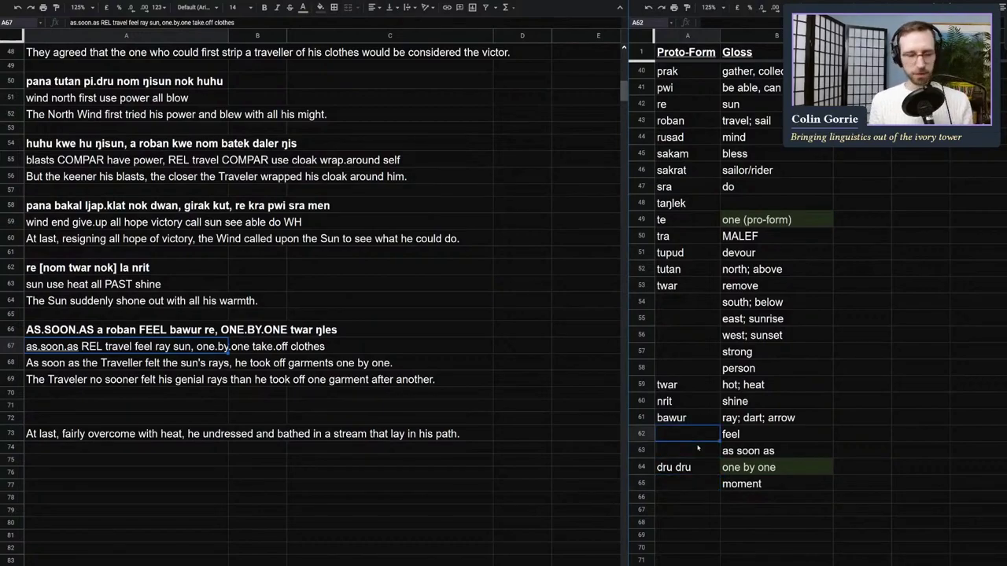
pyautogui.write('pibrun')
pyautogui.press('Return')
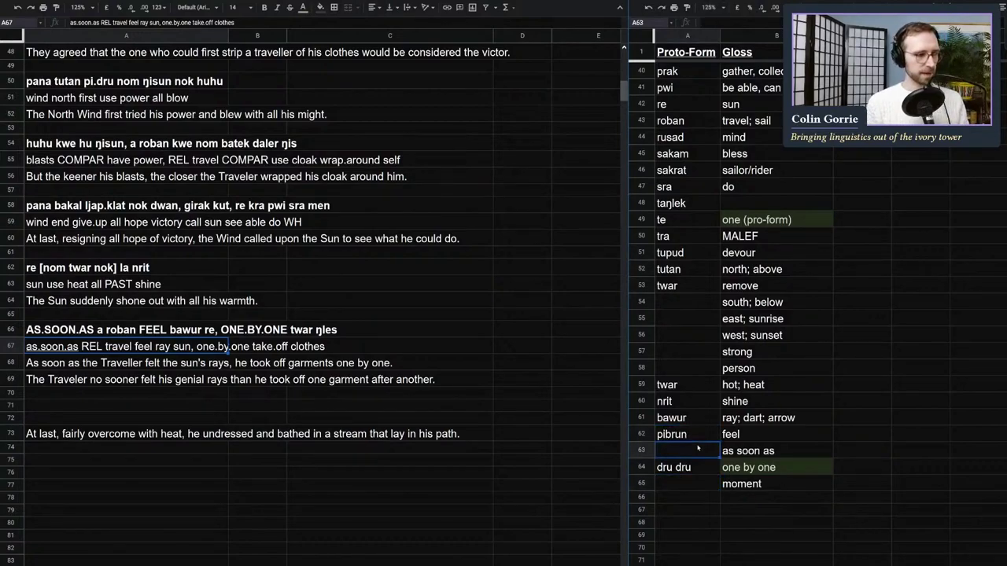
# Step: Consult the syllable structure notes and enter "tekal" as the proto-form for the gloss "moment"
pyautogui.click(186, 395)
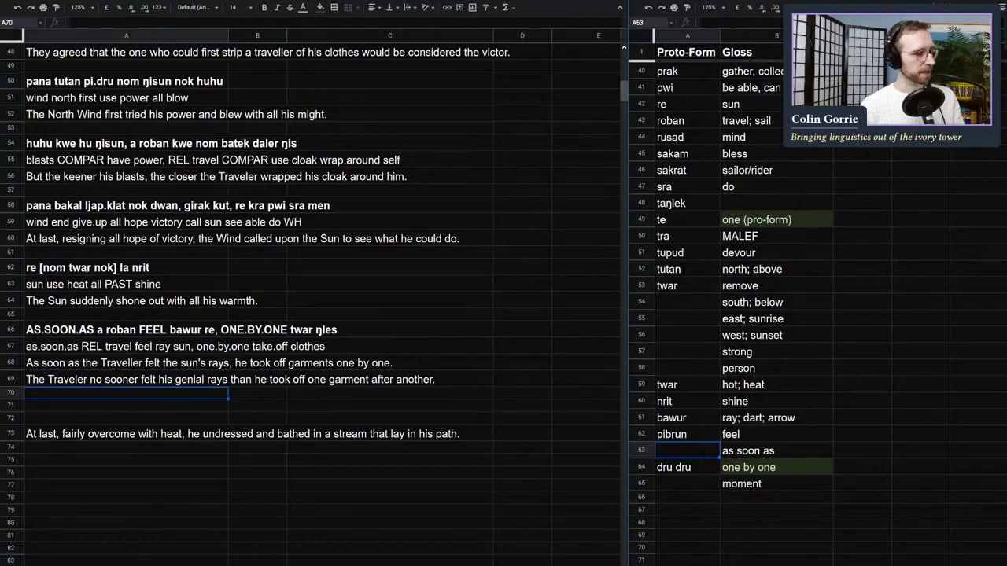
pyautogui.click(139, 503)
pyautogui.scroll(15, 137, 506)
pyautogui.click(138, 520)
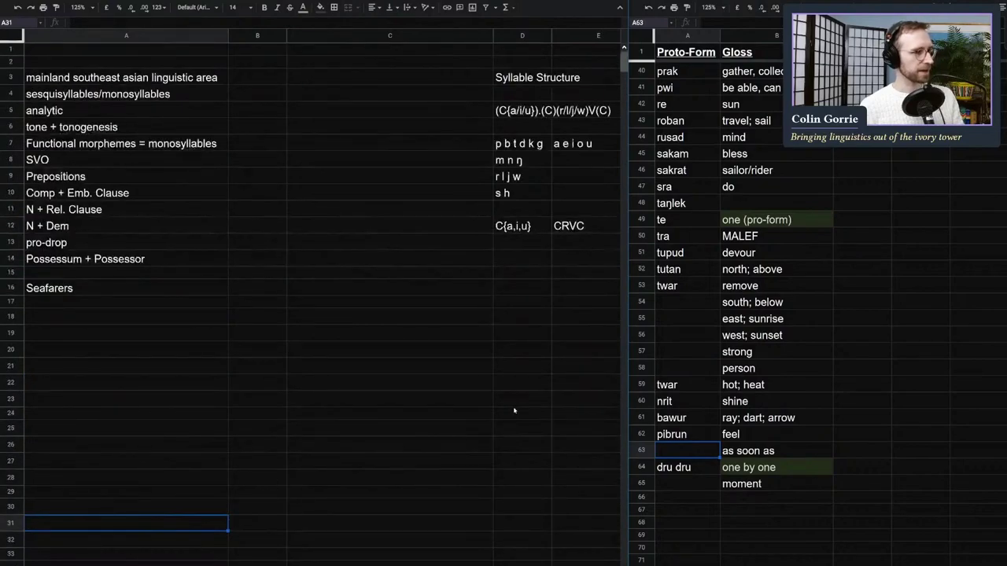
pyautogui.hscroll(3, 314, 299)
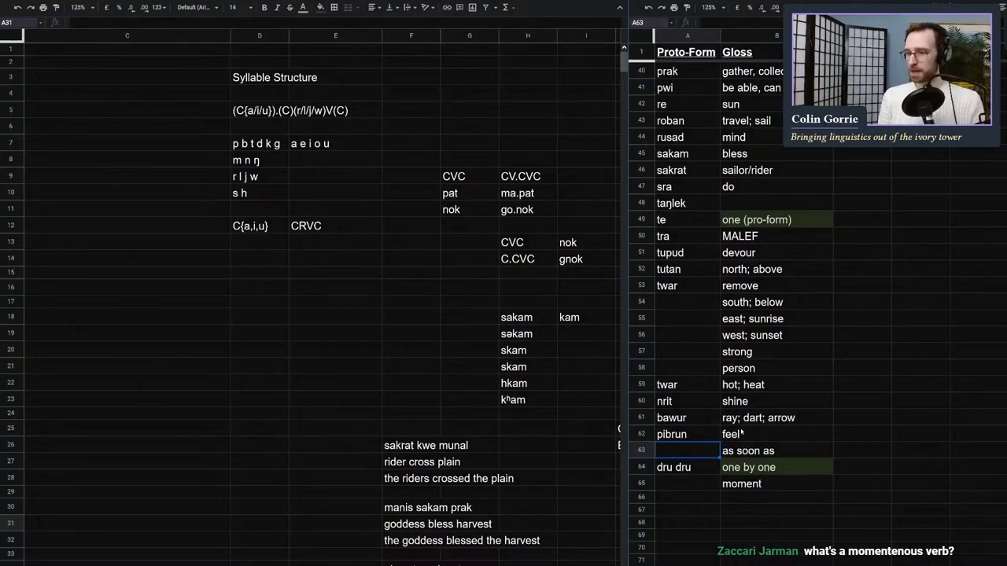
pyautogui.press('Down')
pyautogui.press('Down')
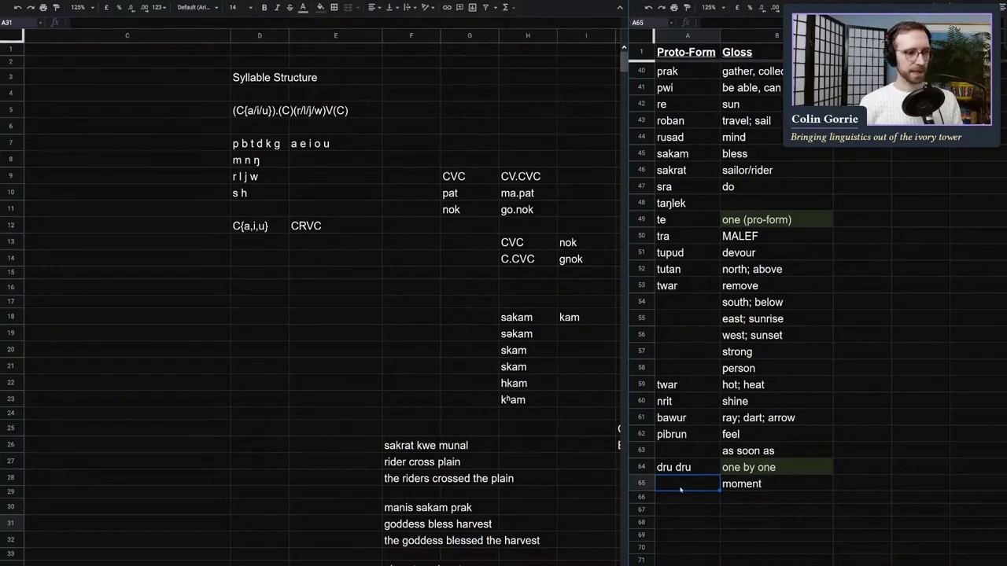
pyautogui.write('tekal')
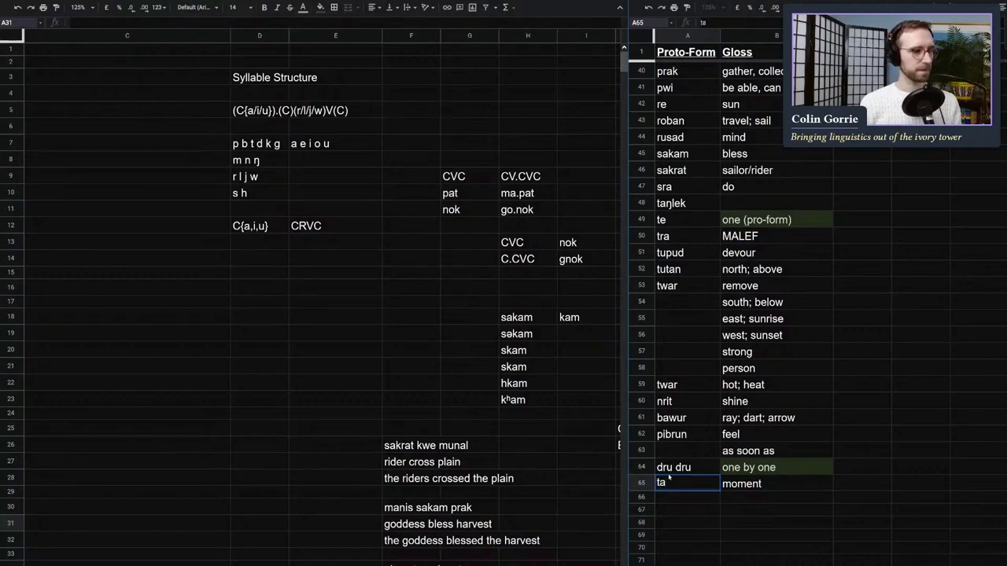
pyautogui.press('Return')
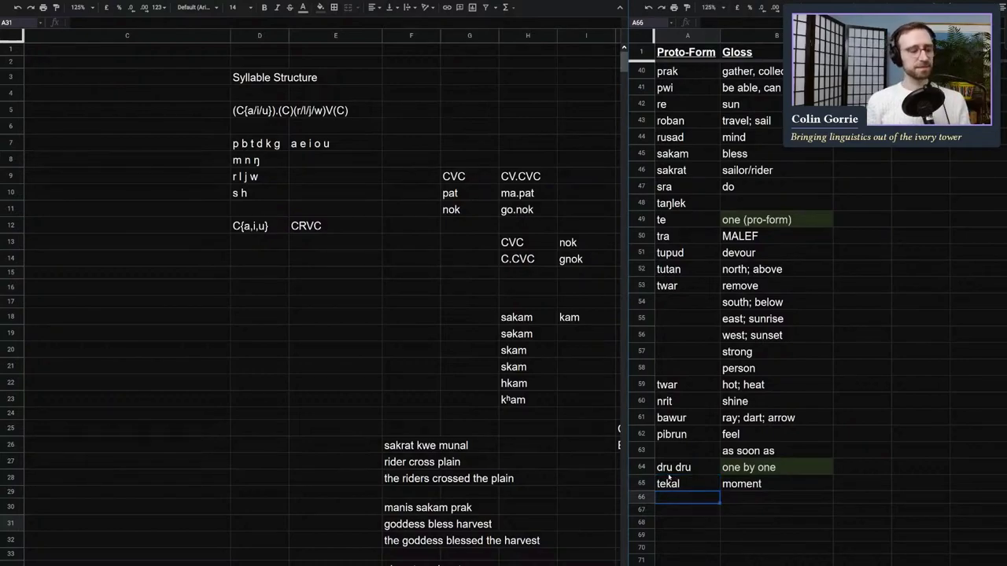
# Step: Extend the gloss of "tekal" to read "sneeze; moment"
pyautogui.click(687, 485)
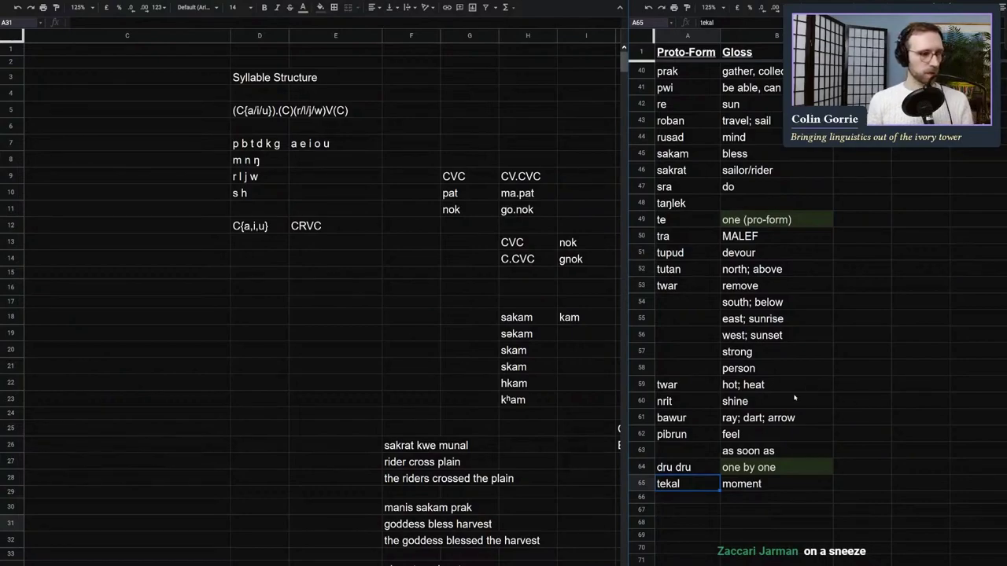
pyautogui.click(708, 418)
pyautogui.click(704, 451)
pyautogui.doubleClick(696, 487)
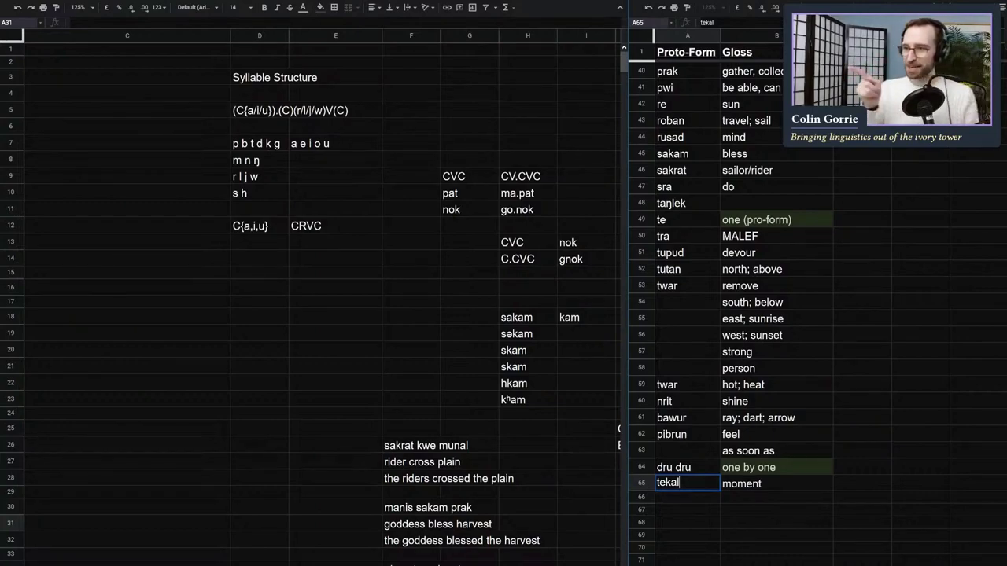
pyautogui.press('Tab')
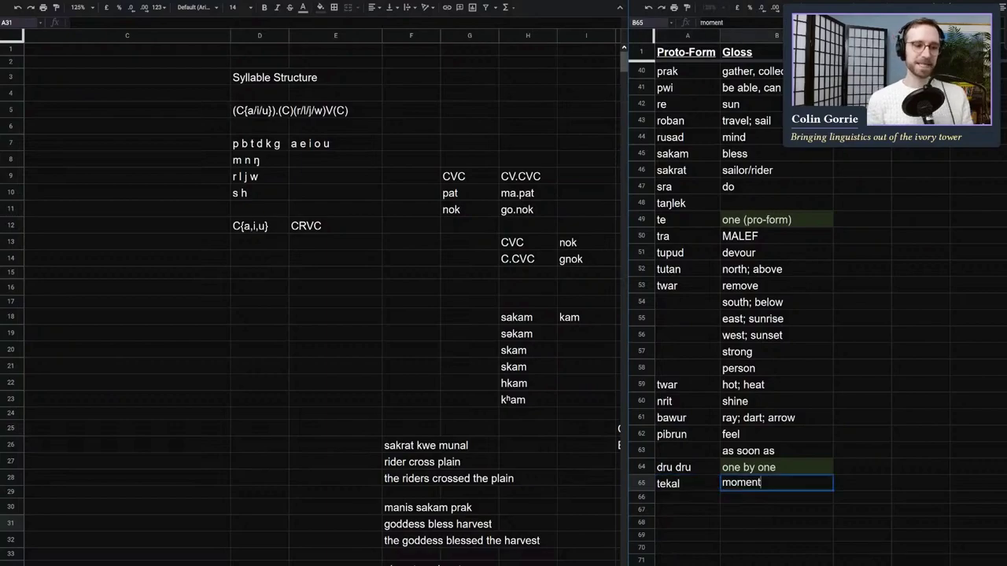
pyautogui.write('sneeze;')
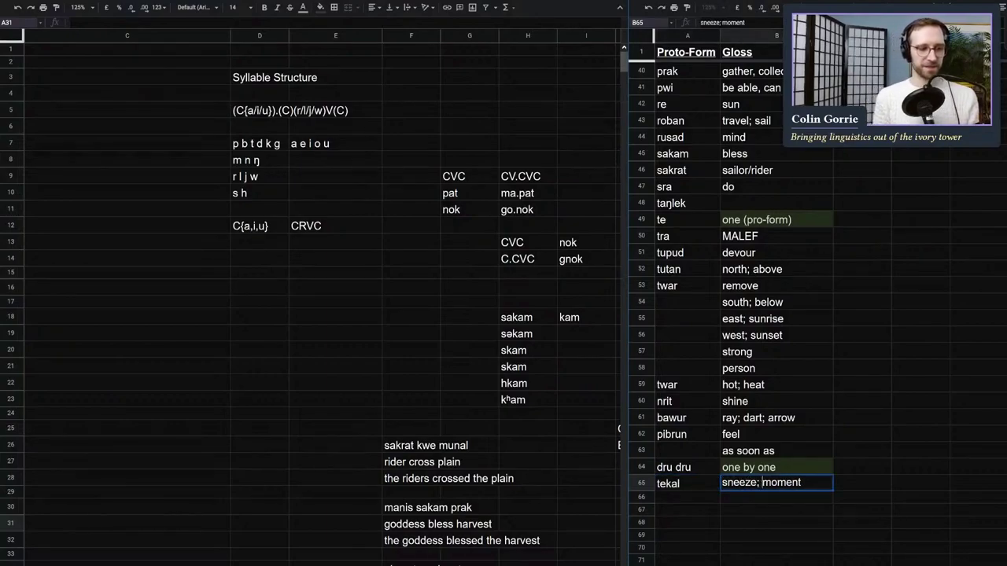
pyautogui.hotkey('shift', 'Home')
pyautogui.press('BackSpace')
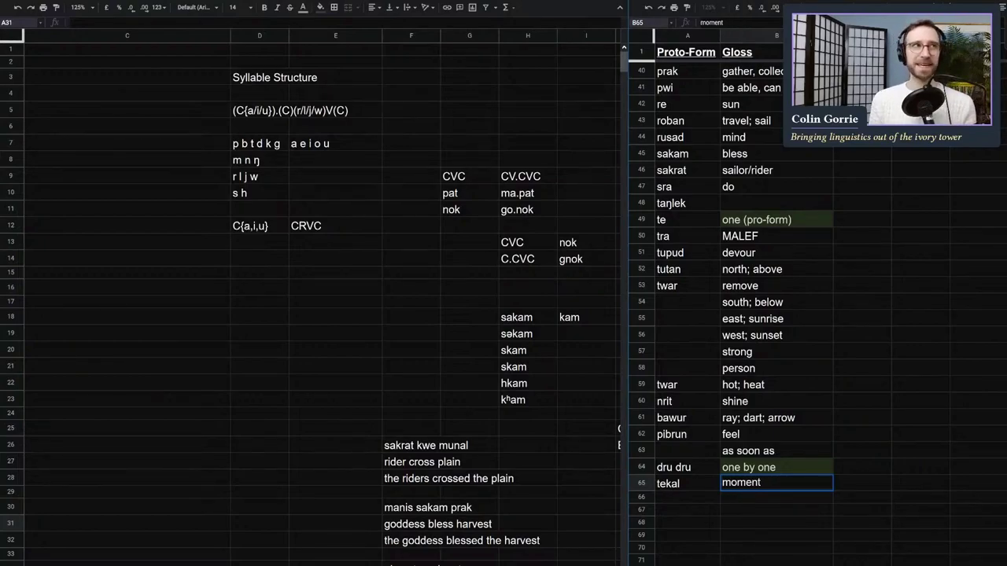
pyautogui.write('sneeze;')
pyautogui.press('Return')
pyautogui.click(745, 488)
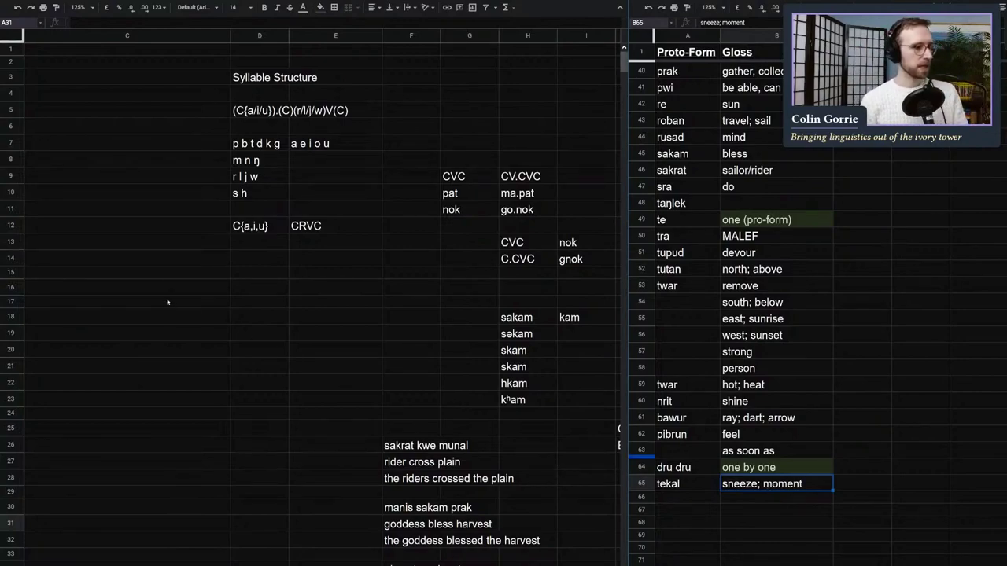
pyautogui.click(159, 330)
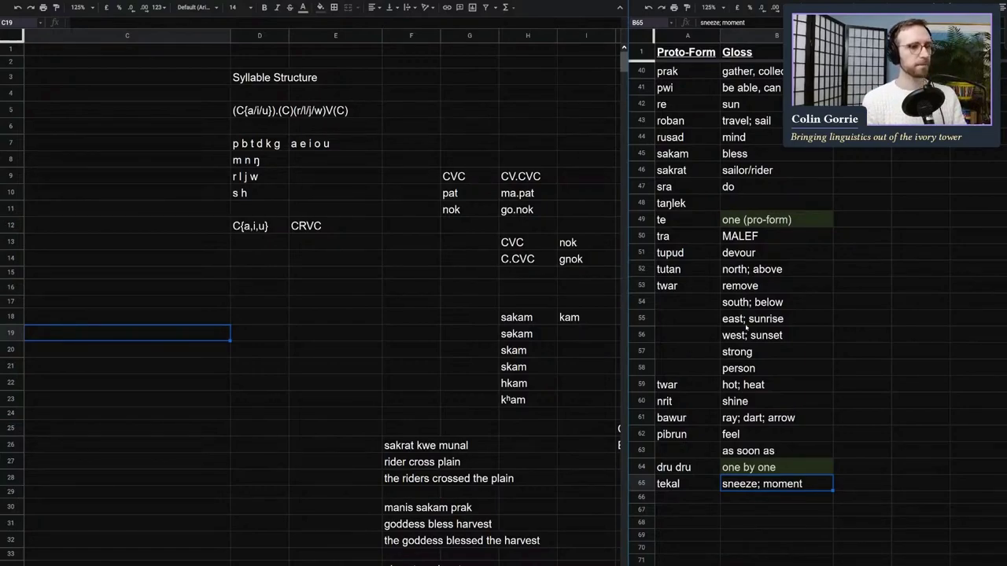
pyautogui.click(681, 418)
pyautogui.click(685, 450)
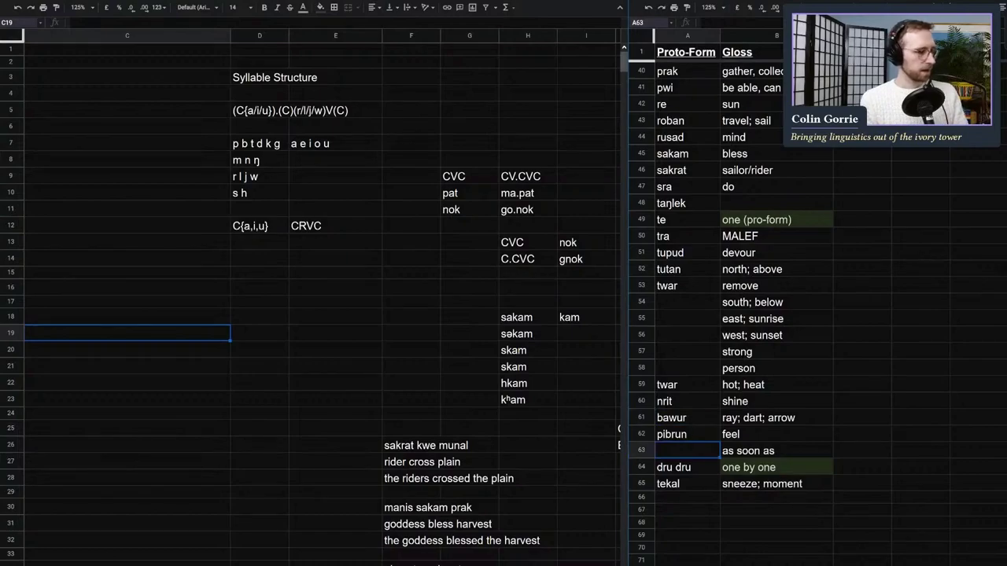
# Step: Replace the placeholder FEEL with "pibrun" in the bold sentence in row 66 of the story text
pyautogui.scroll(-10, 314, 315)
pyautogui.hscroll(-5, 315, 314)
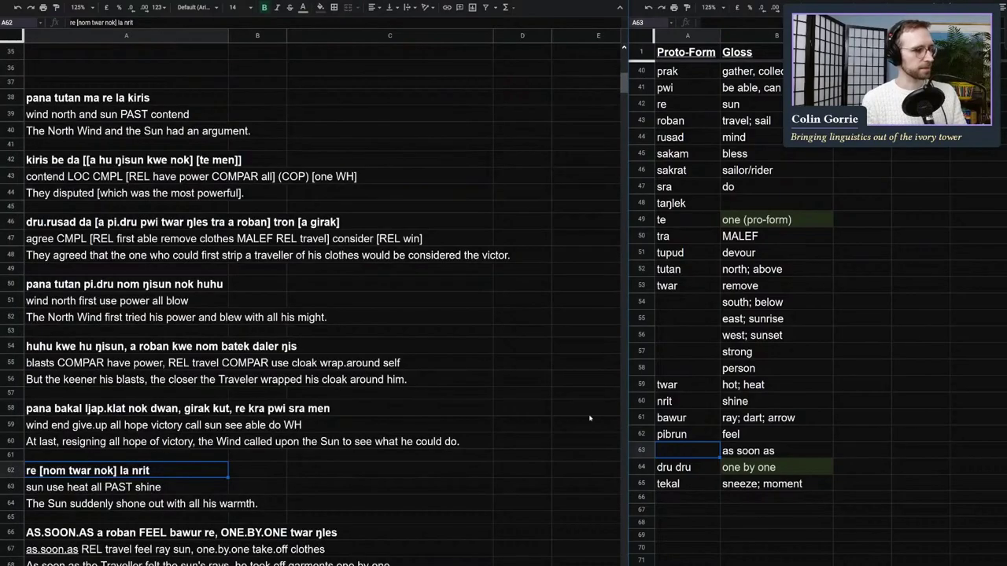
pyautogui.scroll(-5, 273, 161)
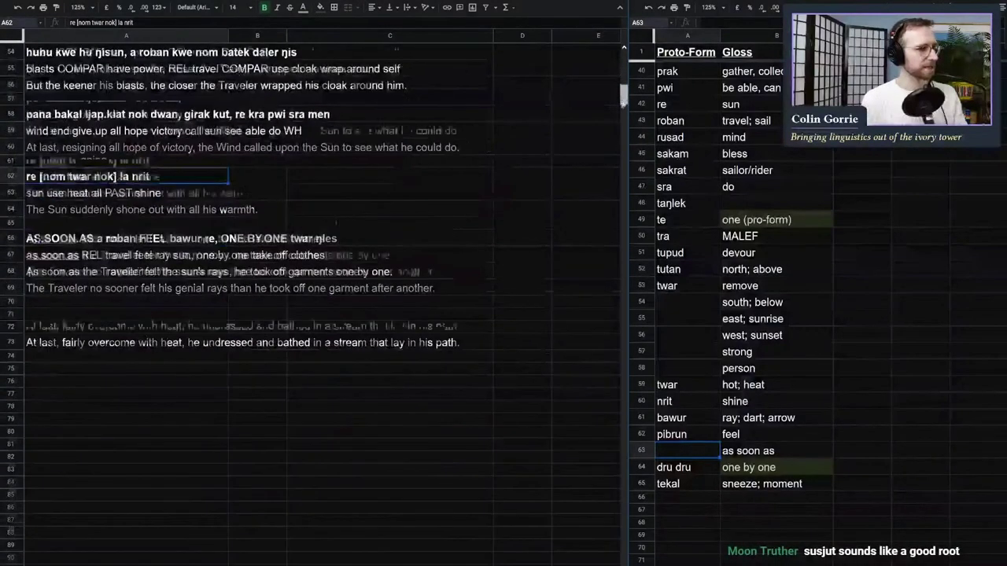
pyautogui.click(143, 188)
pyautogui.doubleClick(143, 188)
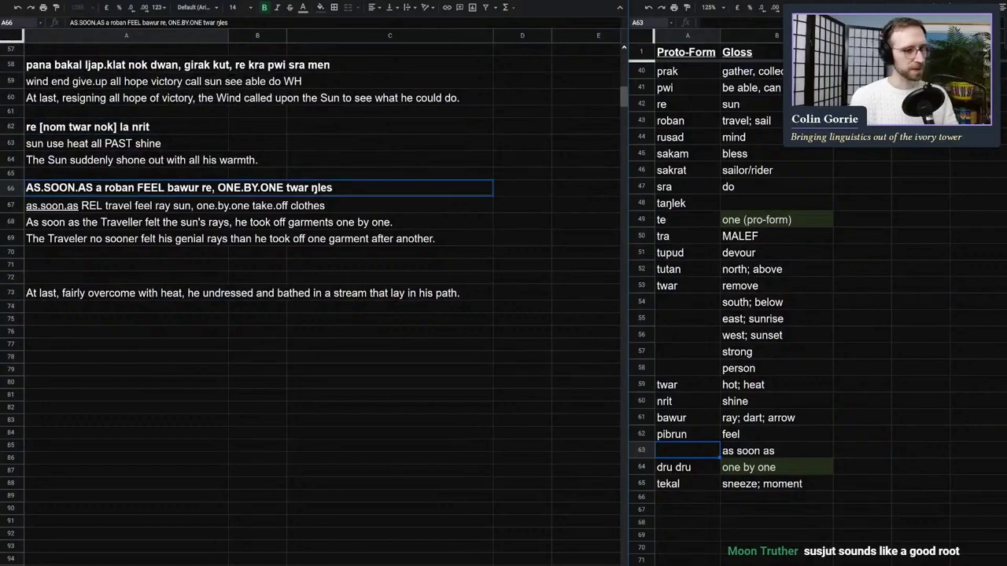
pyautogui.doubleClick(143, 188)
pyautogui.write('pibr')
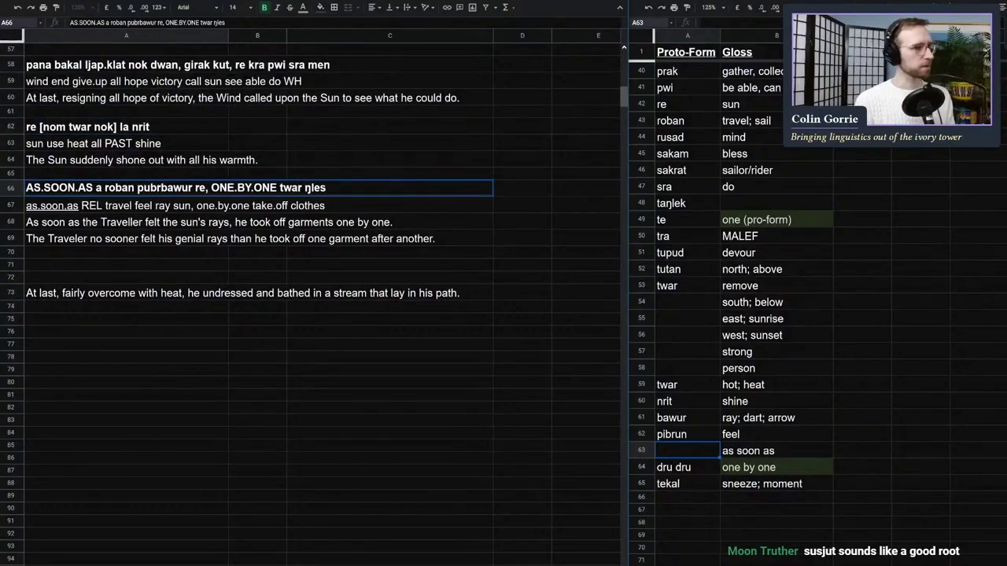
pyautogui.write('un')
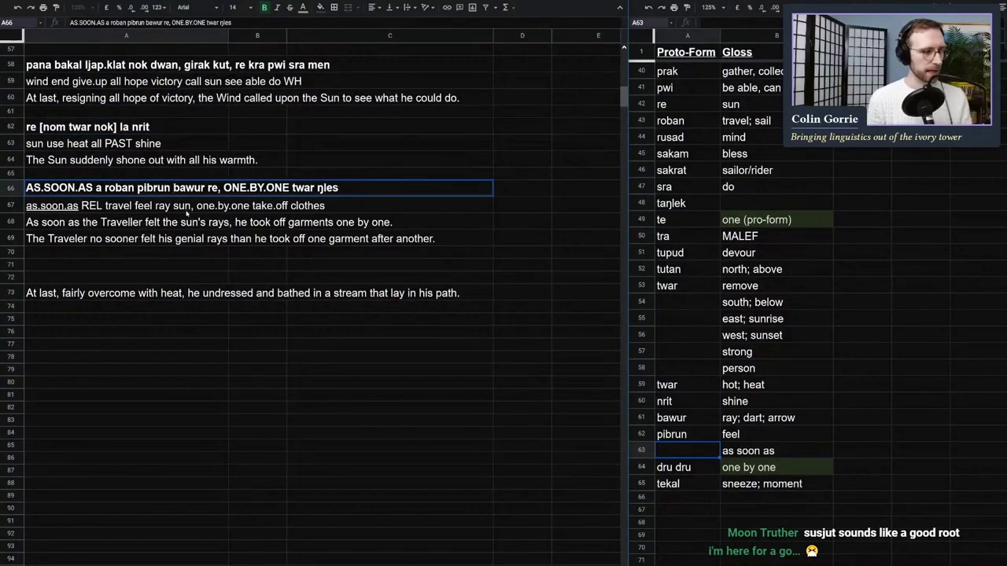
# Step: Replace the placeholder ONE.BY.ONE with "dru.dru" in the bold sentence in row 66
pyautogui.click(240, 188)
pyautogui.moveTo(224, 188); pyautogui.dragTo(290, 188)
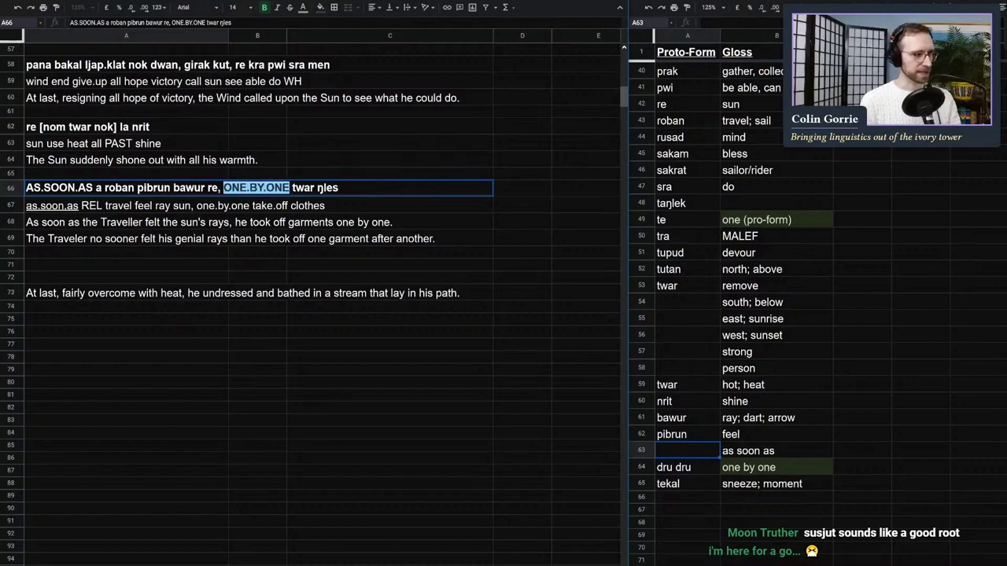
pyautogui.write('dru dru')
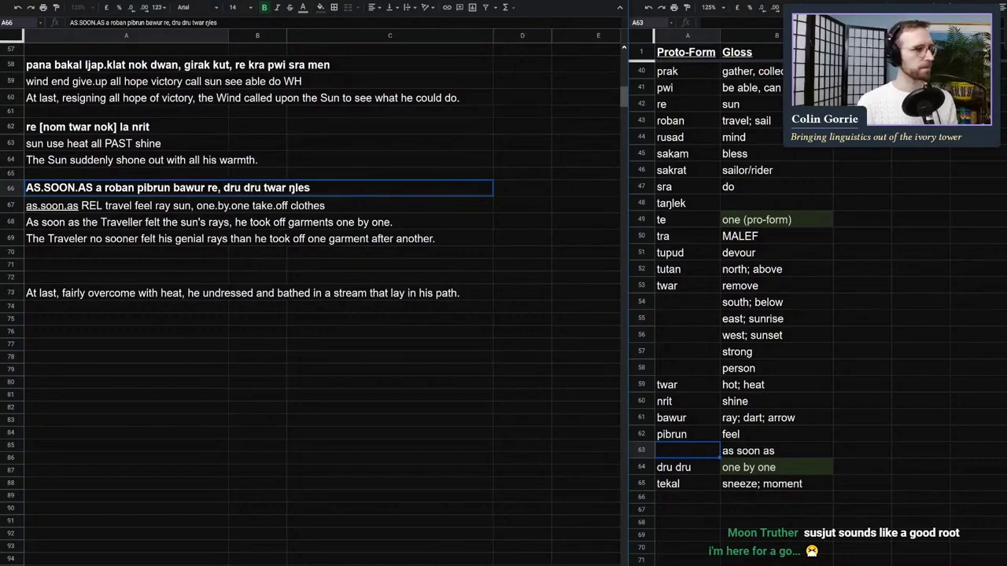
pyautogui.click(244, 188)
pyautogui.press('BackSpace')
pyautogui.write('.')
pyautogui.hotkey('ctrl', 'Return')
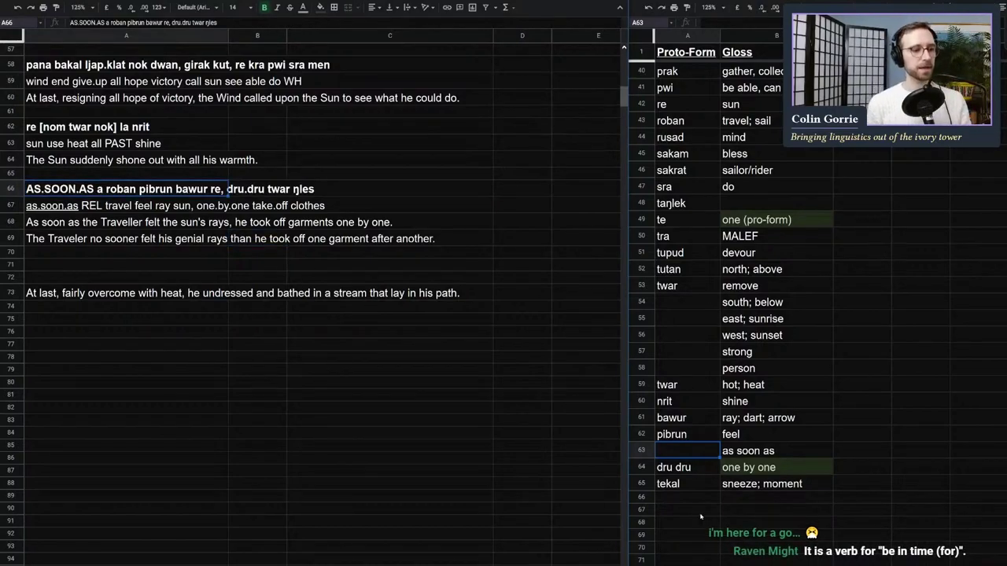
# Step: Add the gloss "be in time" in a new lexicon row below "sneeze; moment"
pyautogui.click(776, 499)
pyautogui.write('be in fi')
pyautogui.write('ime')
pyautogui.hotkey('shift', 'Tab')
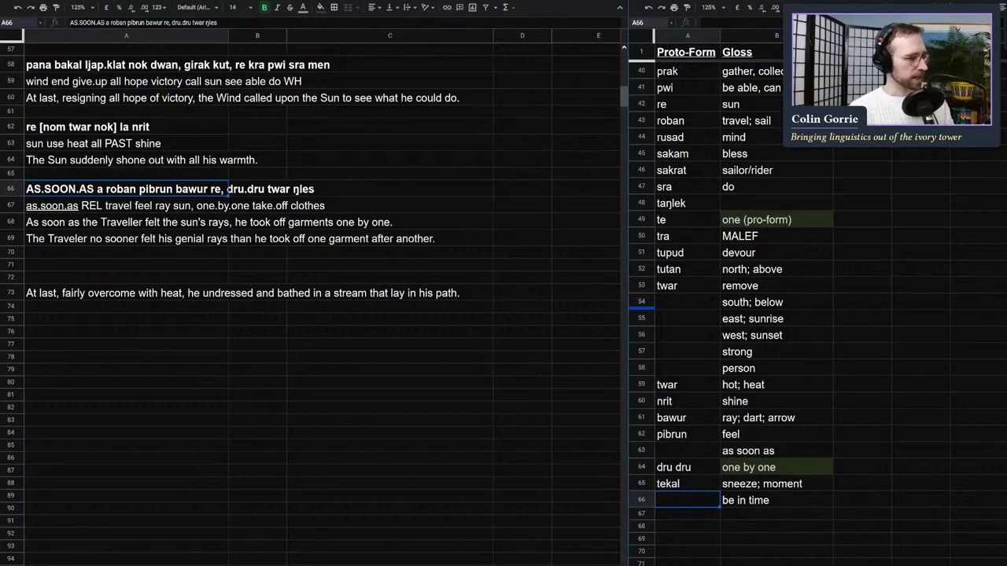
# Step: Bring up the generated word list for reference and enter "mwal" as the proto-form for "be in time" in the lexicon
pyautogui.click(126, 470)
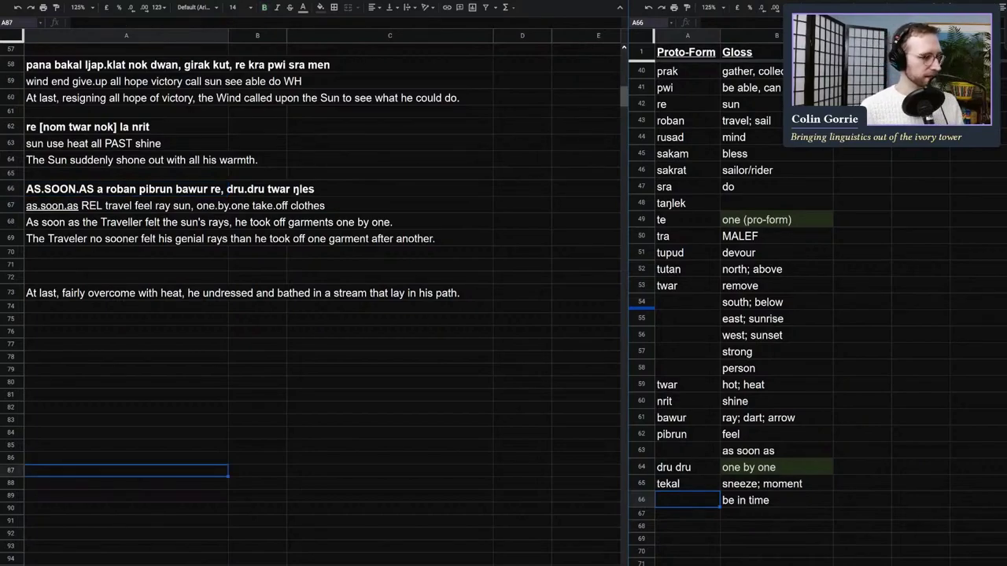
pyautogui.hotkey('ctrl', 'shift', 'pageup')
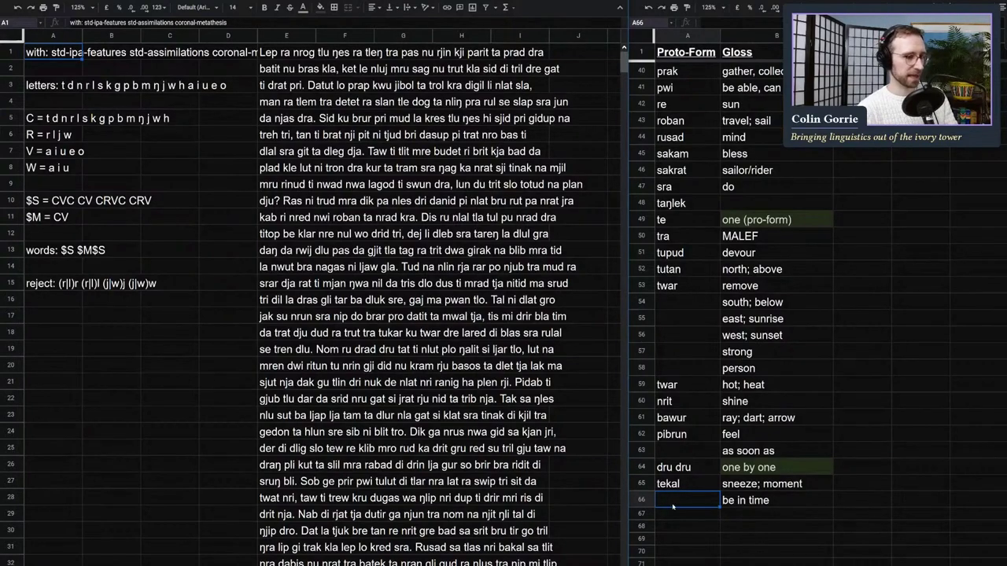
pyautogui.press('Return')
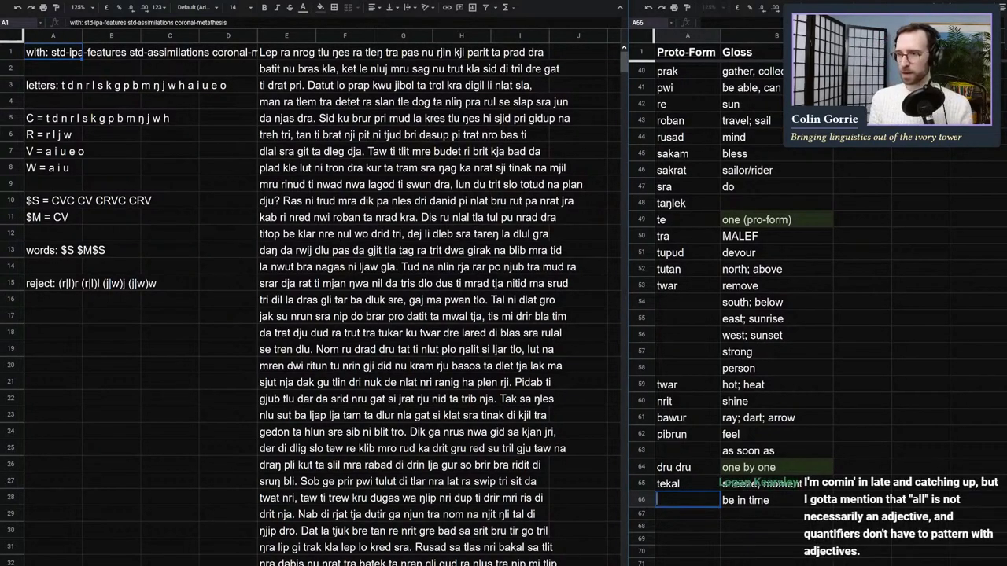
pyautogui.write('nwak')
pyautogui.press('BackSpace')
pyautogui.press('BackSpace')
pyautogui.press('BackSpace')
pyautogui.press('BackSpace')
pyautogui.write('ma')
pyautogui.press('BackSpace')
pyautogui.write('wal')
pyautogui.moveTo(685, 507); pyautogui.dragTo(651, 499)
pyautogui.click(799, 390)
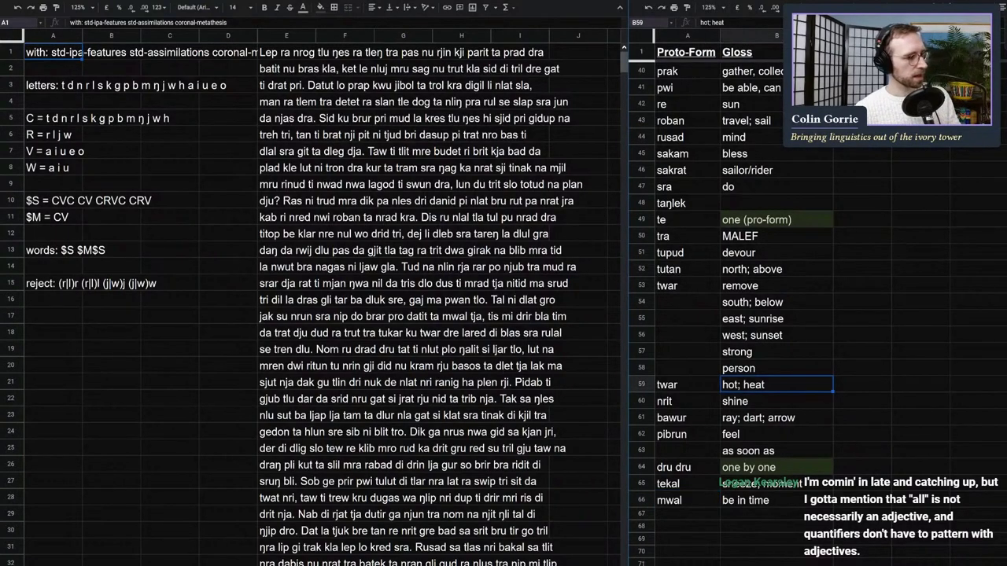
# Step: Return to the story text and enter "mwal tekal" as the proto-form for "as soon as" in the lexicon
pyautogui.hotkey('ctrl', 'pagedown')
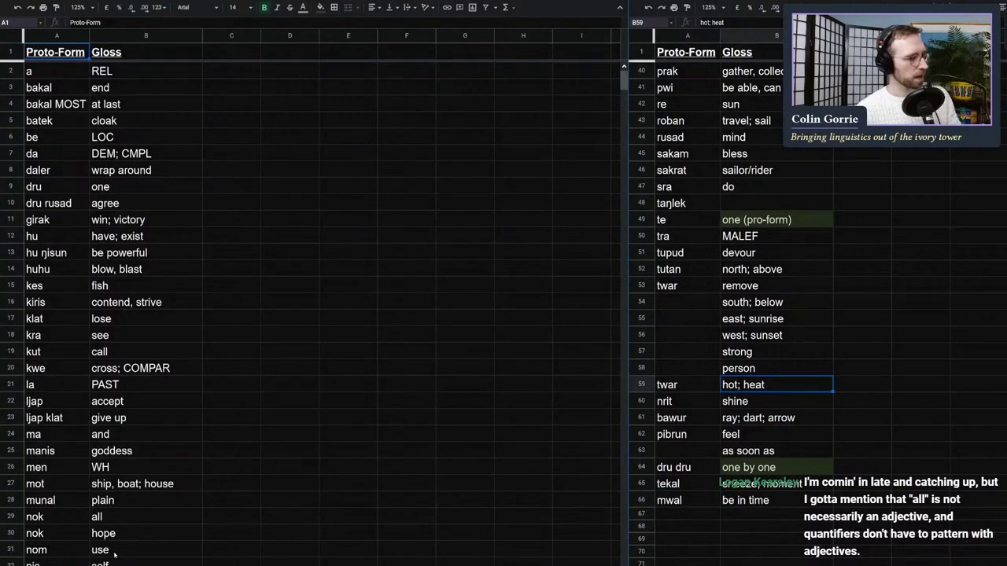
pyautogui.hotkey('ctrl', 'pagedown')
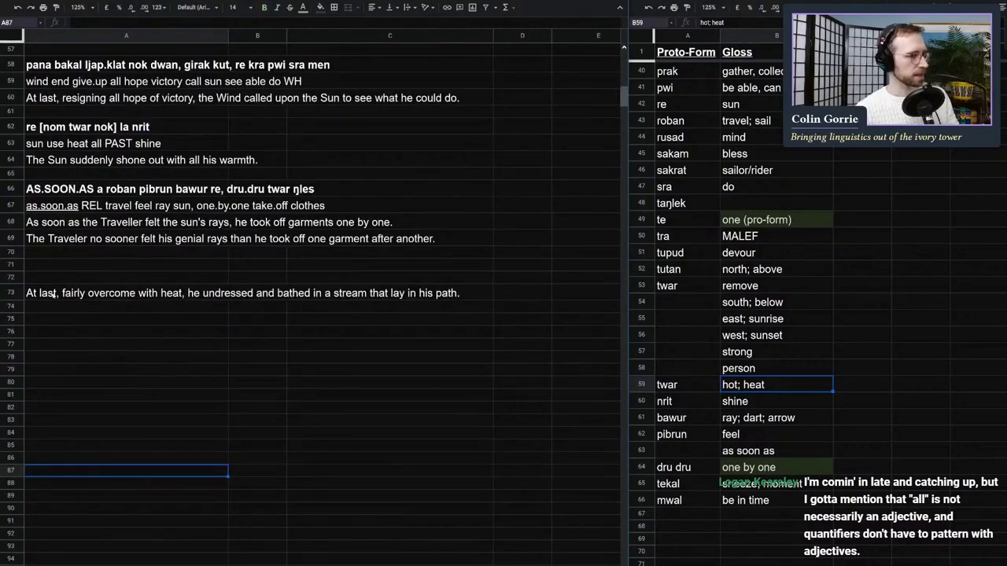
pyautogui.doubleClick(79, 205)
pyautogui.moveTo(78, 204); pyautogui.dragTo(25, 205)
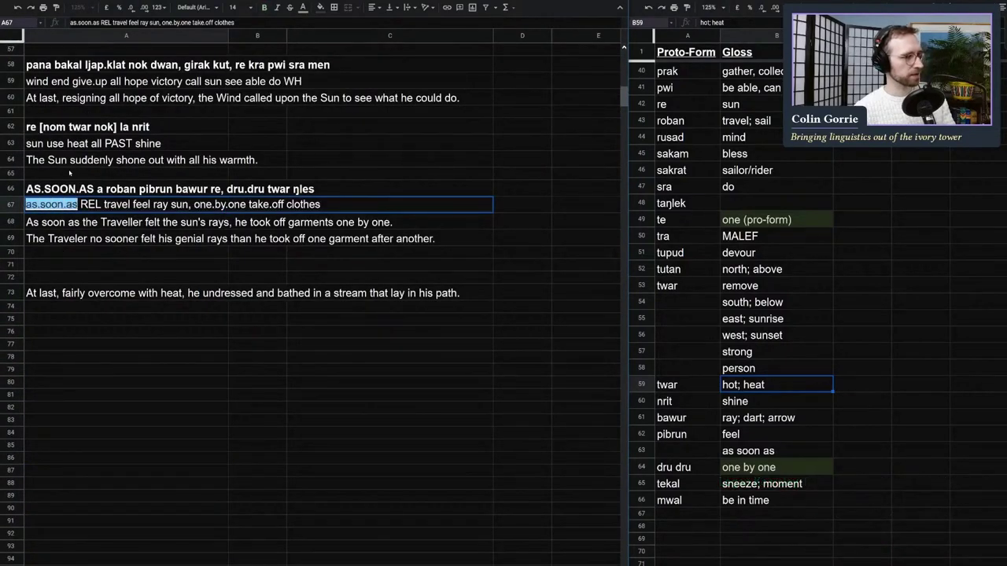
pyautogui.click(693, 455)
pyautogui.write('mwal tek')
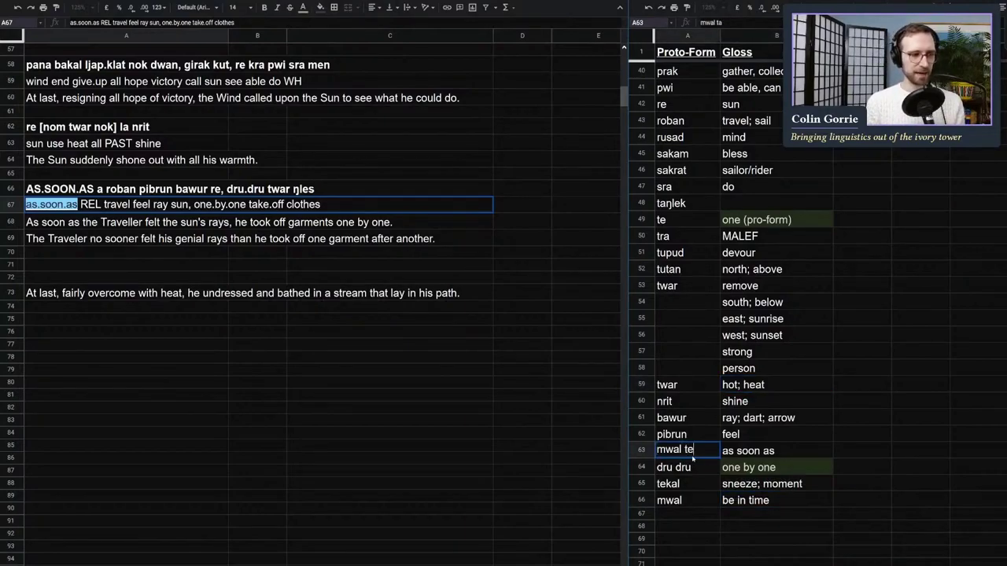
pyautogui.press('BackSpace')
pyautogui.write('ka')
pyautogui.press('BackSpace')
pyautogui.press('BackSpace')
pyautogui.write('kal')
pyautogui.press('Return')
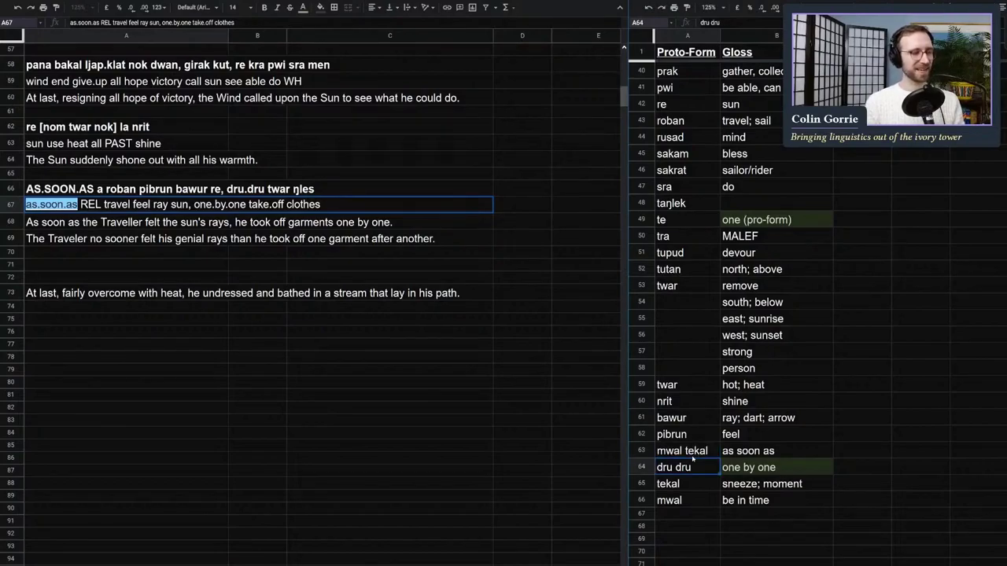
pyautogui.click(709, 456)
pyautogui.click(286, 358)
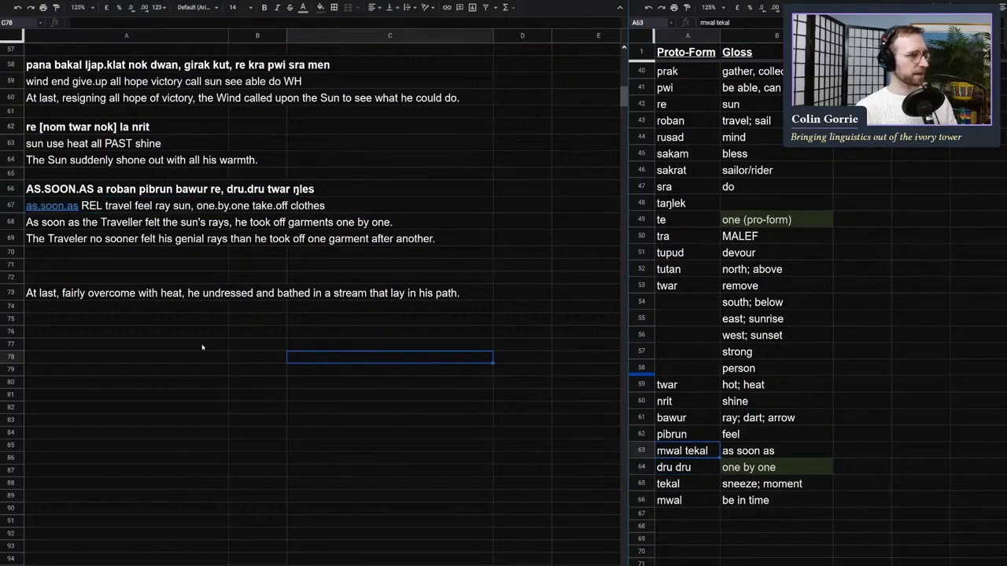
# Step: Check the earlier story lines and add "be" before "mwal tekal" in the lexicon's "as soon as" proto-form
pyautogui.click(148, 320)
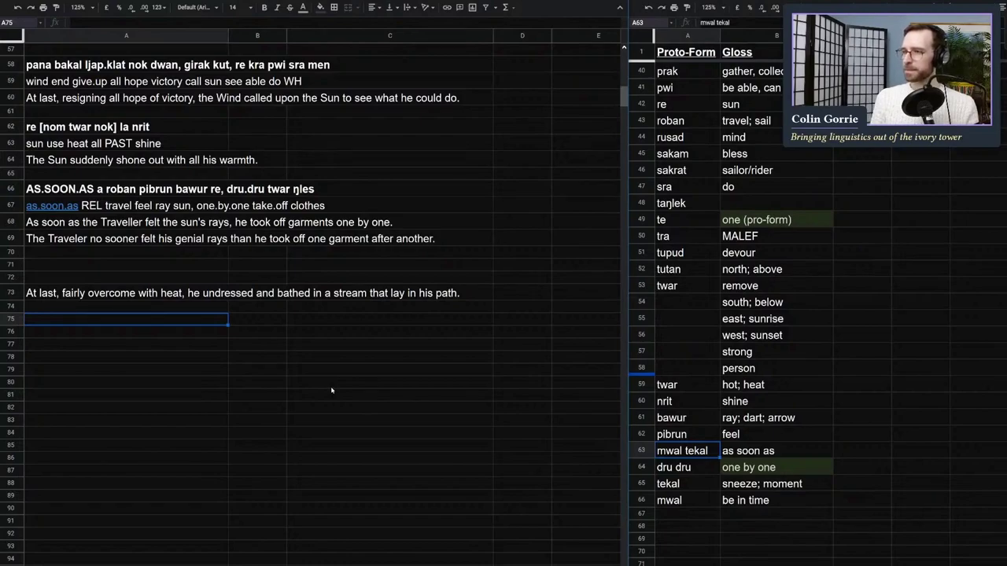
pyautogui.press('pageup')
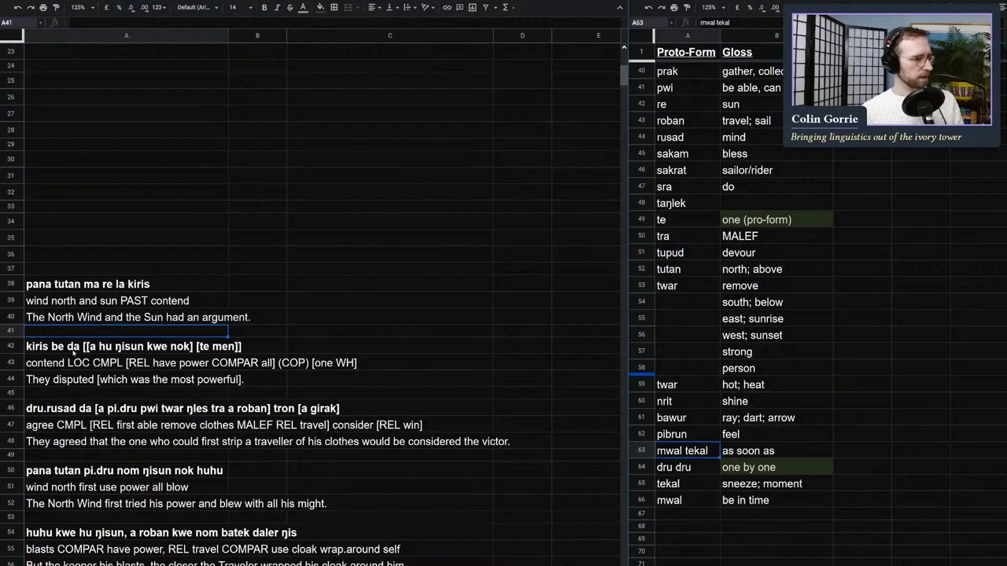
pyautogui.press('pagedown')
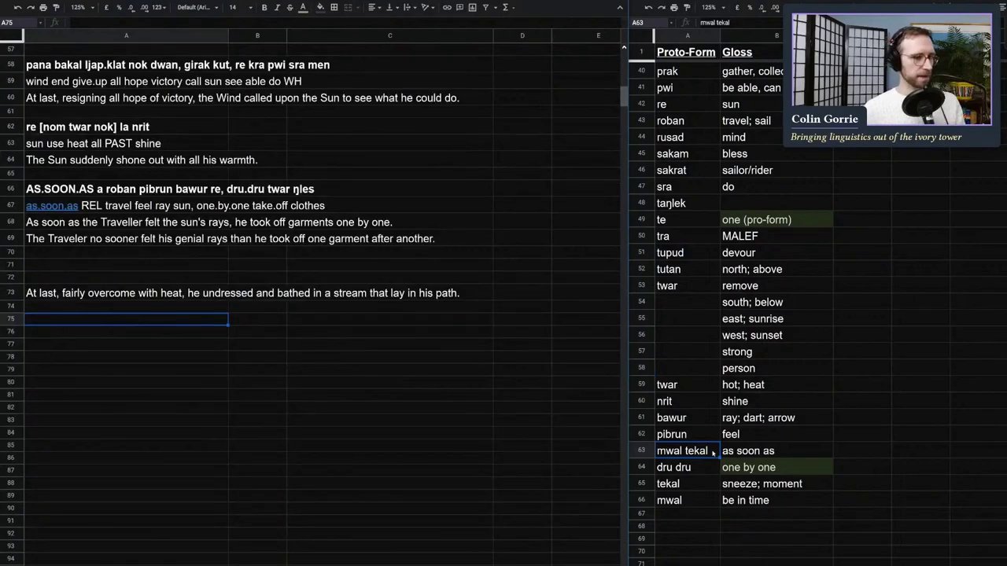
pyautogui.doubleClick(699, 447)
pyautogui.press('Home')
pyautogui.write('be')
# Step: Replace "as.soon.as" in the row 67 gloss line with the copied lexicon form, written with dots as "be.mwal.tekal"
pyautogui.hotkey('ctrl', 'a')
pyautogui.hotkey('ctrl', 'c')
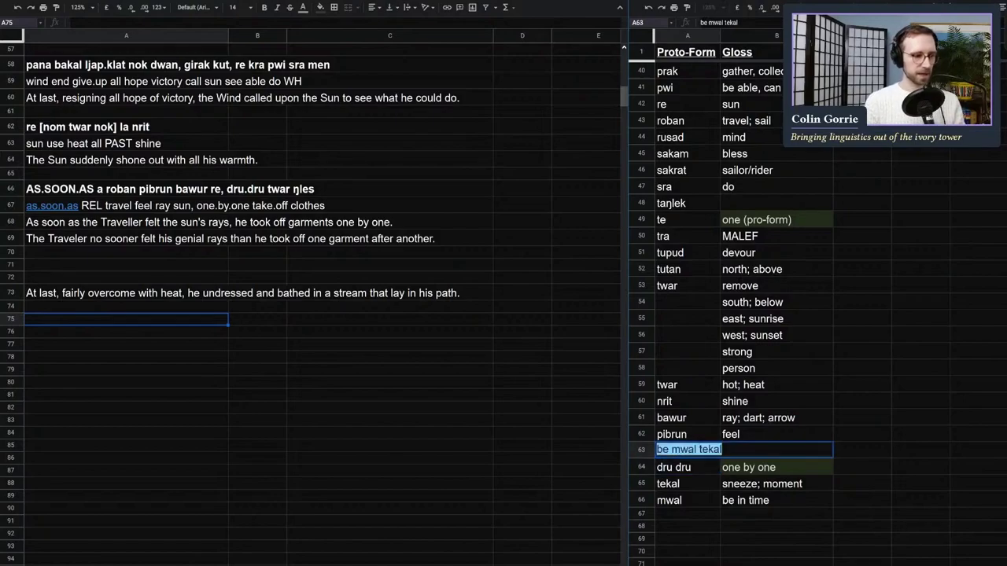
pyautogui.click(69, 236)
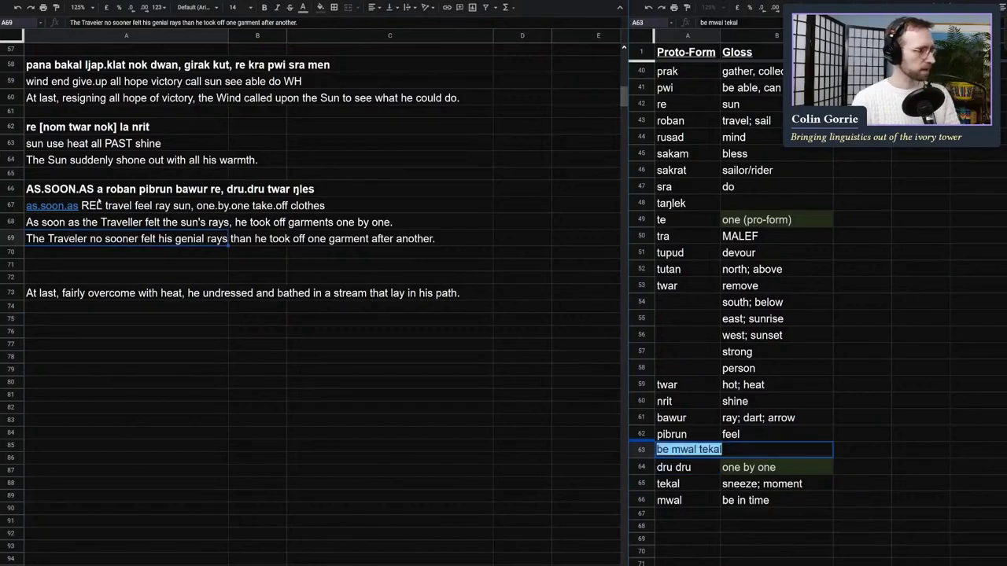
pyautogui.doubleClick(52, 206)
pyautogui.hotkey('ctrl', 'v')
pyautogui.click(76, 245)
pyautogui.doubleClick(39, 206)
pyautogui.press('BackSpace')
pyautogui.write('.')
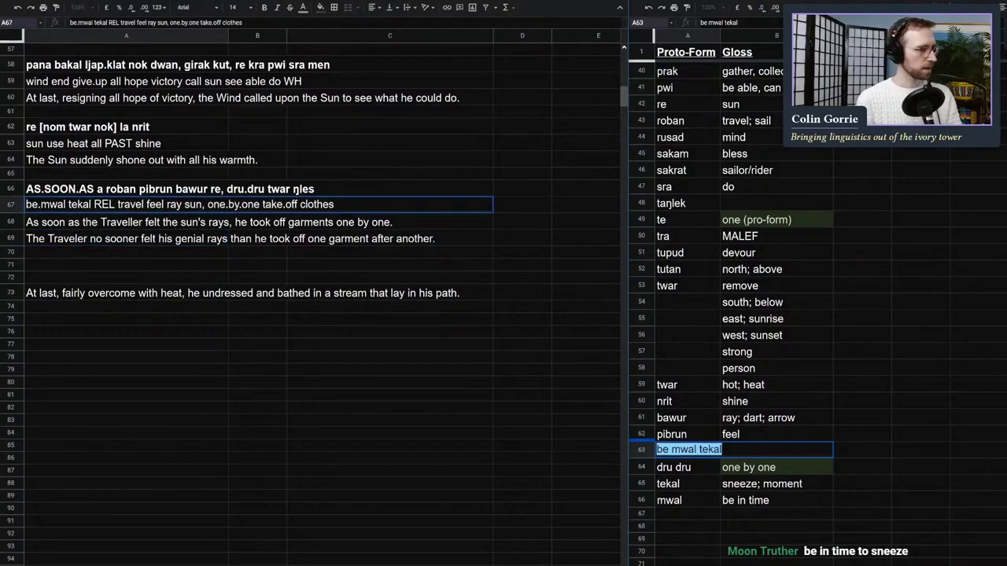
pyautogui.click(68, 206)
pyautogui.press('BackSpace')
pyautogui.write('.')
pyautogui.click(83, 274)
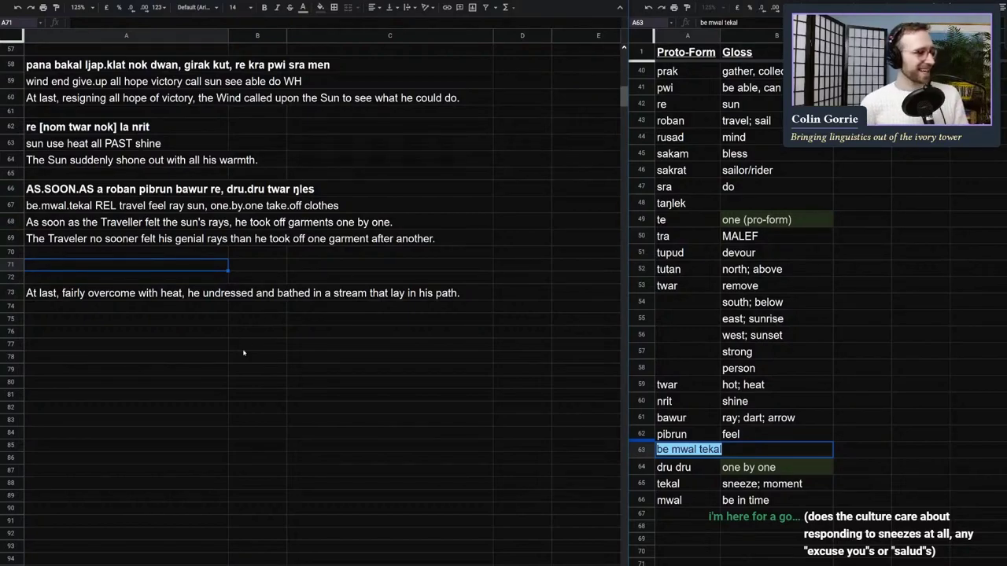
pyautogui.click(181, 318)
pyautogui.click(177, 240)
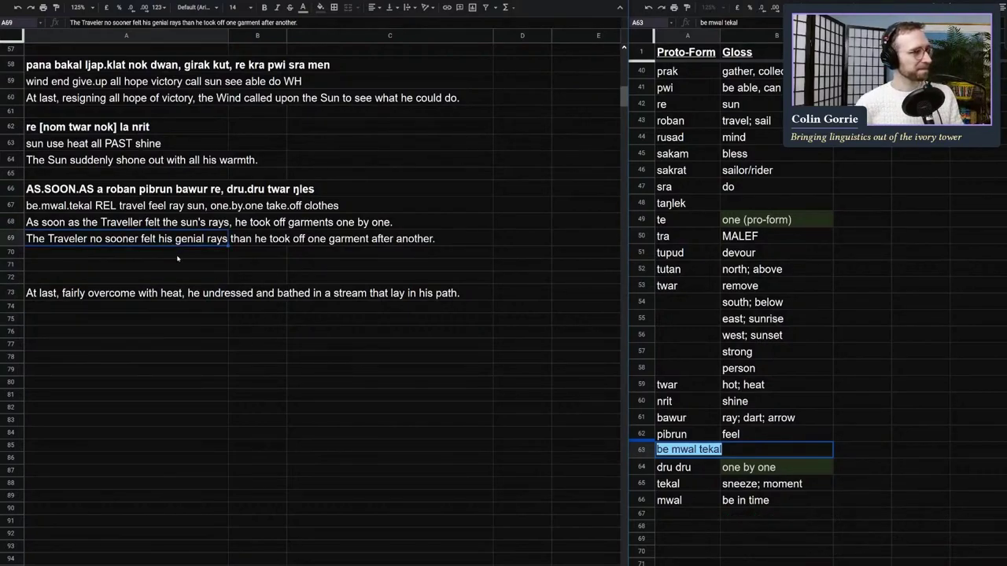
pyautogui.scroll(1, 178, 258)
pyautogui.click(153, 161)
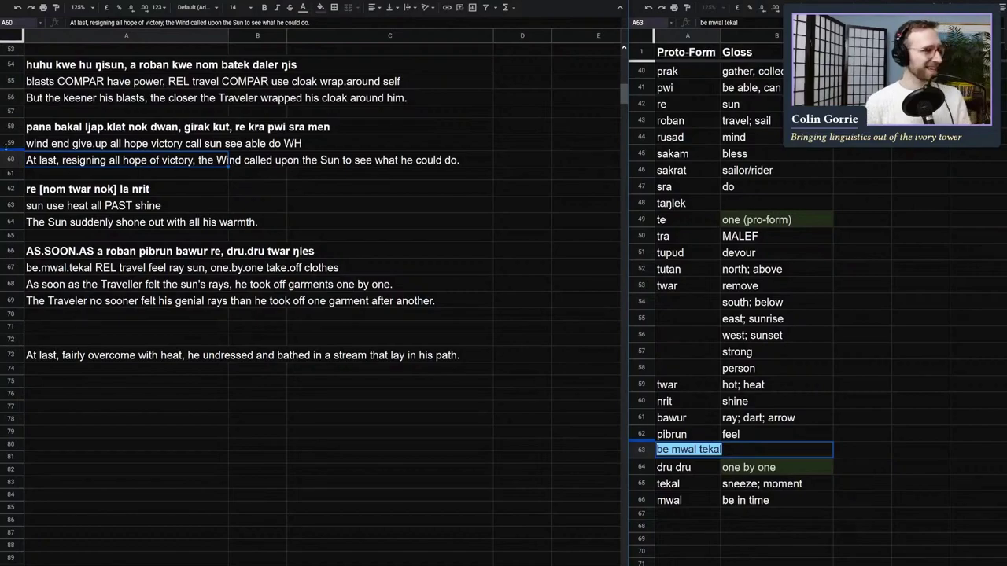
pyautogui.click(96, 225)
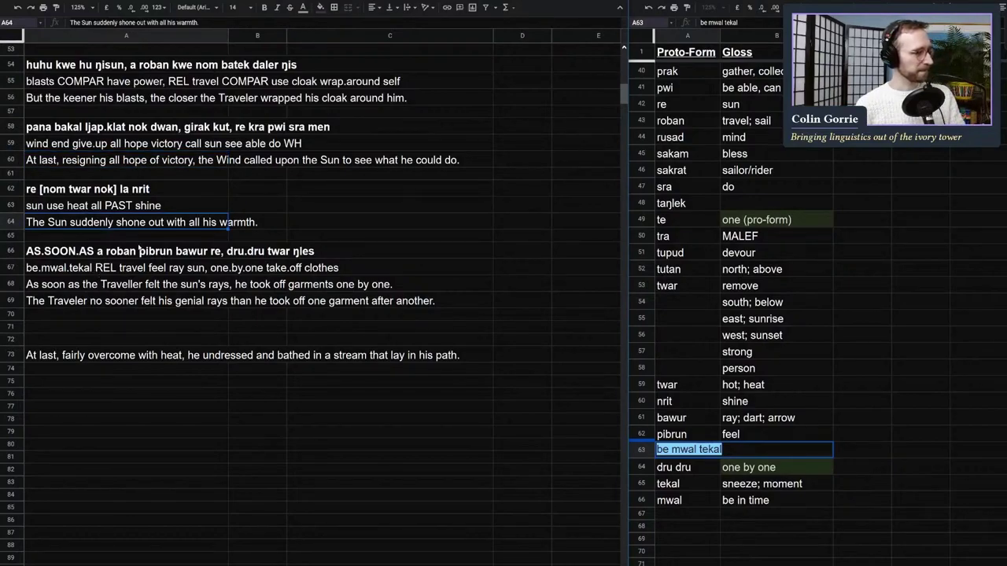
# Step: Replace the placeholder AS.SOON.AS in the bold sentence in row 66 with "be.mwal.tekal" copied from row 67
pyautogui.click(59, 267)
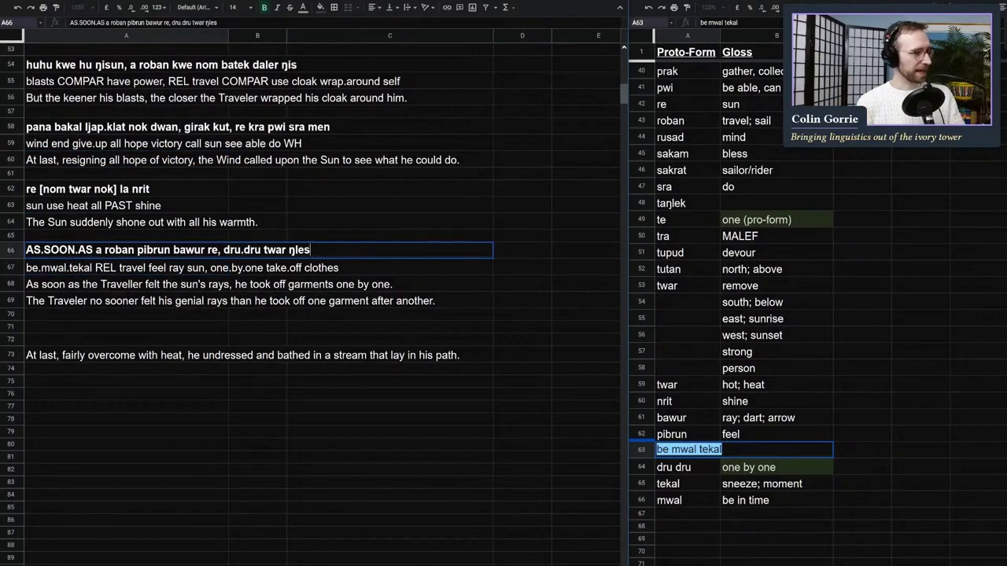
pyautogui.doubleClick(59, 268)
pyautogui.doubleClick(59, 268)
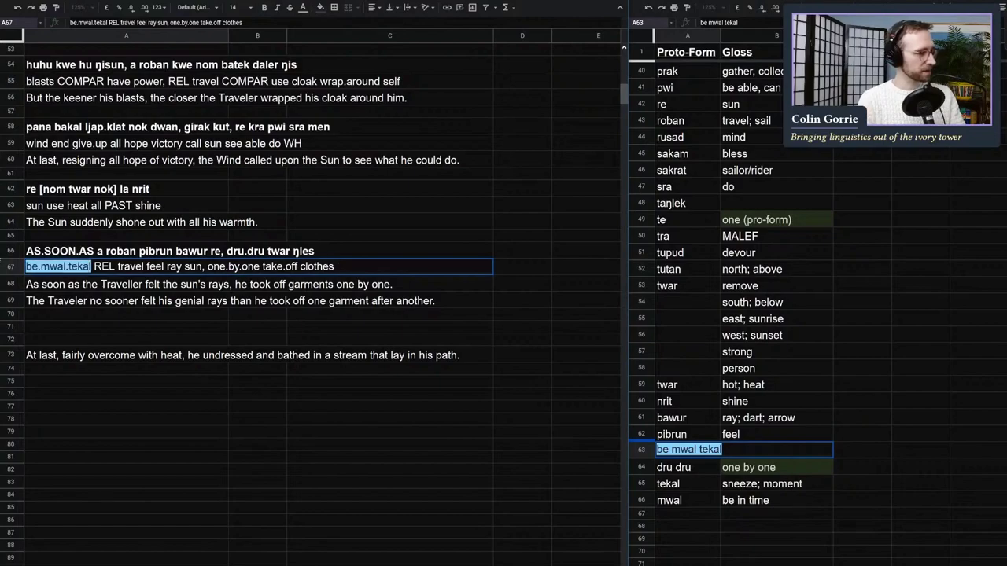
pyautogui.hotkey('ctrl', 'c')
pyautogui.click(57, 250)
pyautogui.doubleClick(57, 250)
pyautogui.hotkey('ctrl', 'v')
pyautogui.press('Return')
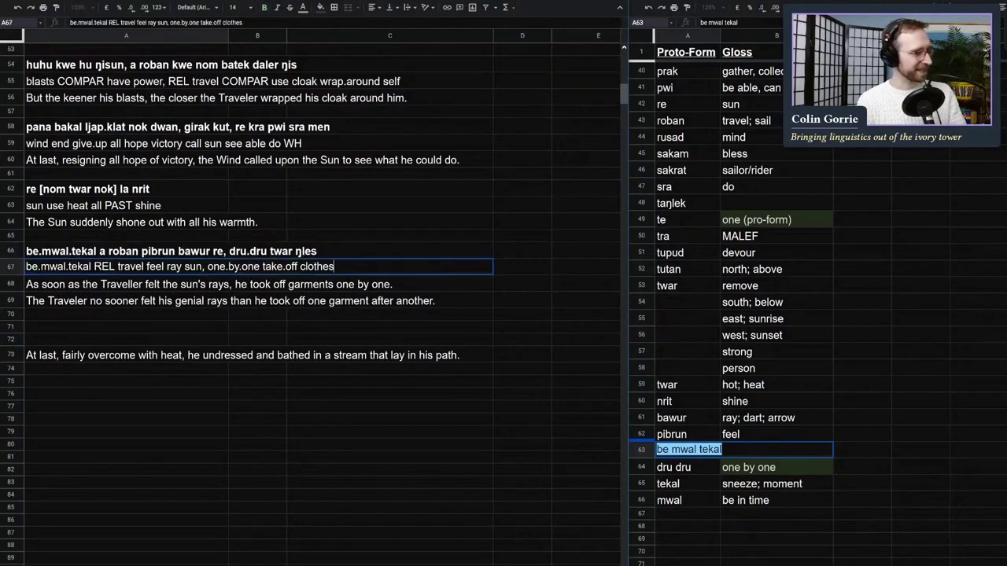
# Step: Change the opening word of the row 67 gloss line back to "as.soon.as"
pyautogui.moveTo(93, 266); pyautogui.dragTo(26, 267)
pyautogui.write('as.')
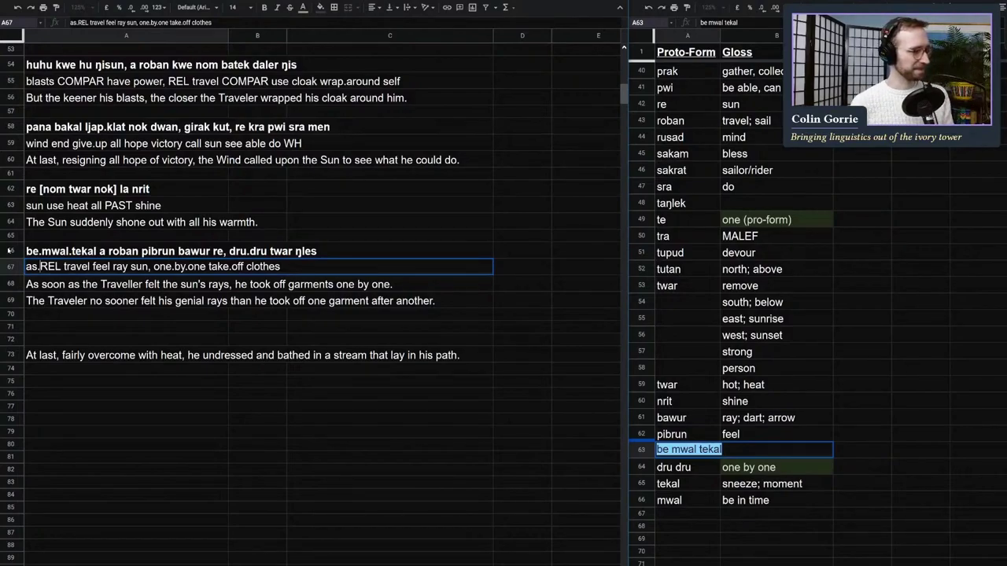
pyautogui.write('soon.as')
pyautogui.press('Return')
pyautogui.press('Up')
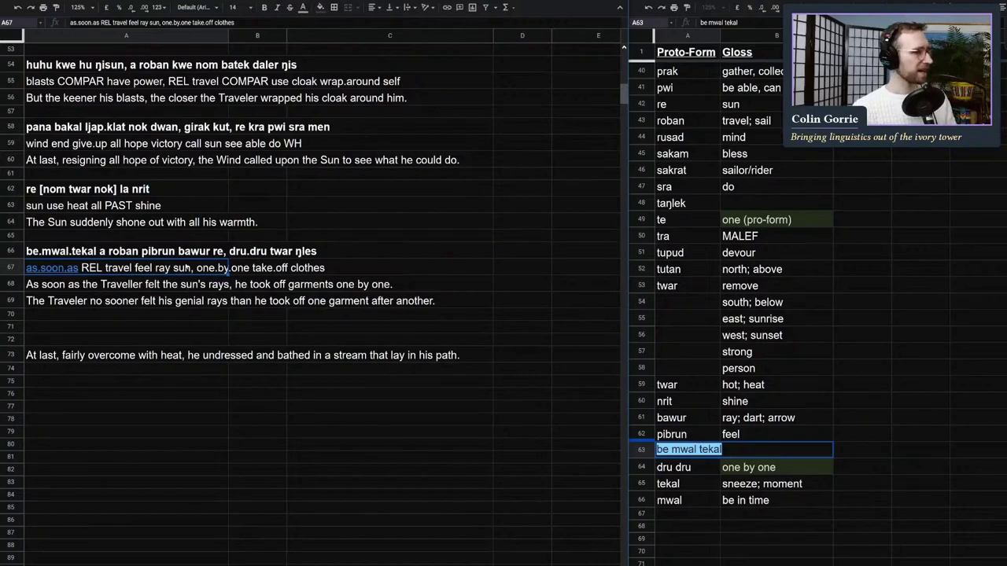
# Step: Enter "susjut" as the proto-form for "person" in the lexicon
pyautogui.click(154, 329)
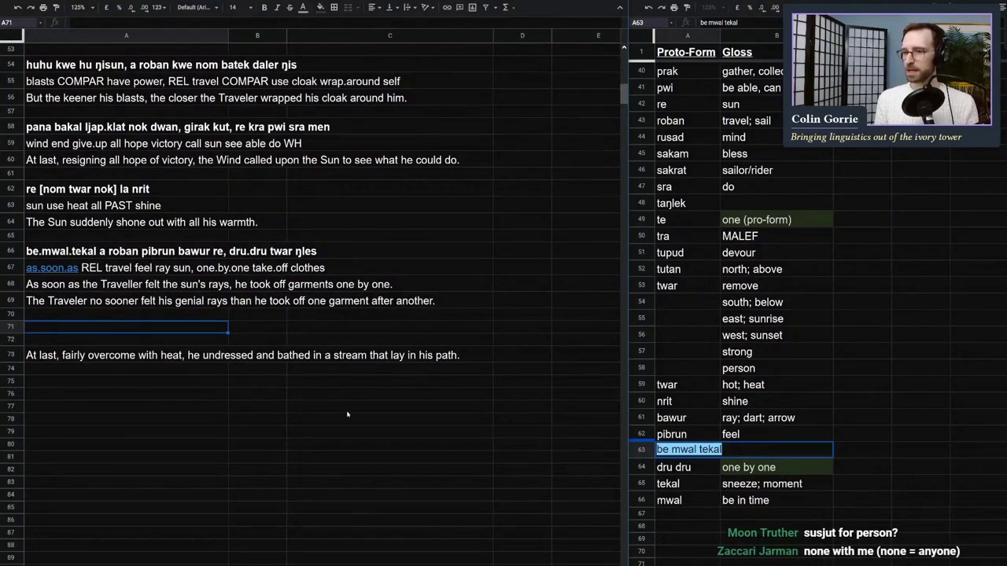
pyautogui.click(787, 439)
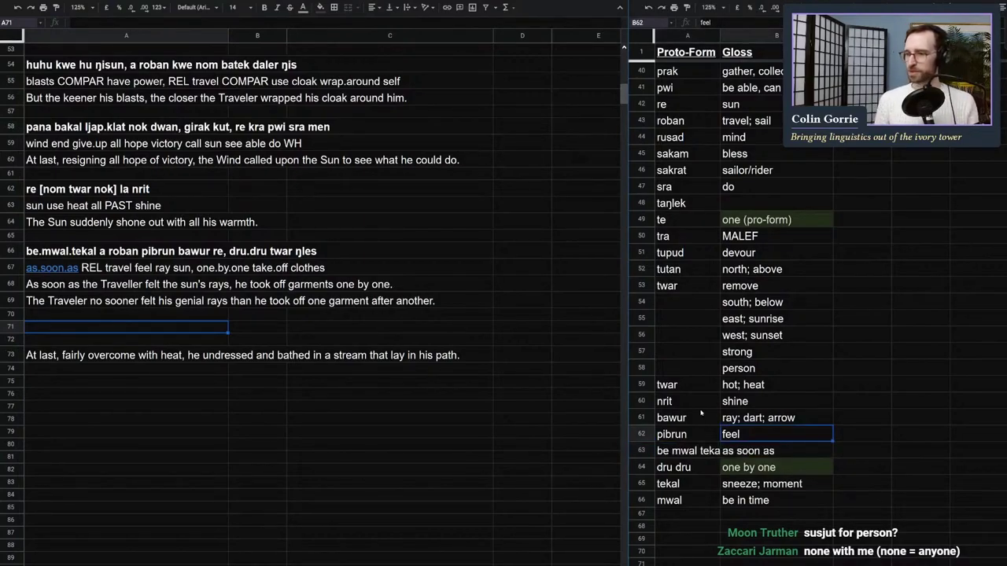
pyautogui.click(681, 368)
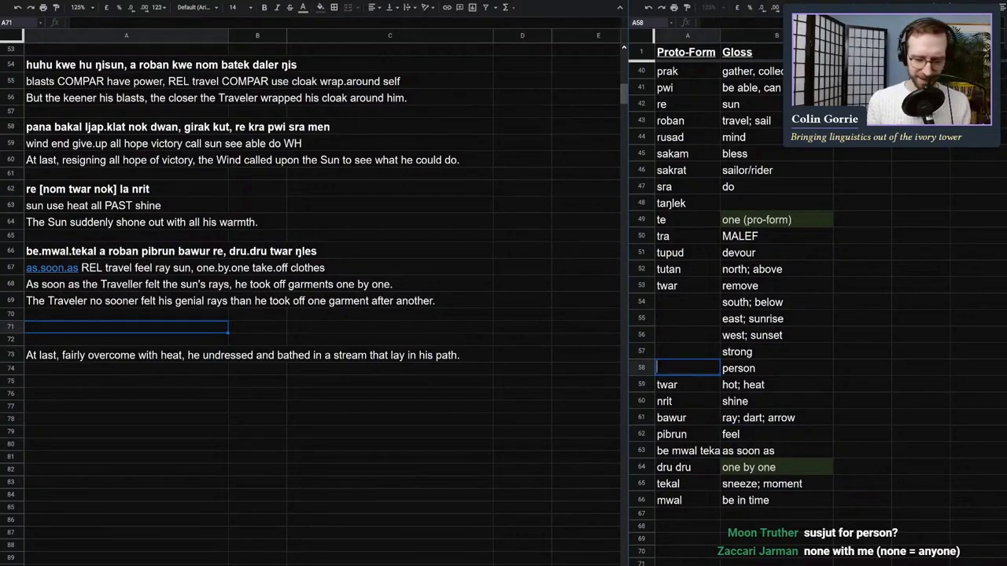
pyautogui.write('susjut')
pyautogui.press('Return')
pyautogui.click(694, 371)
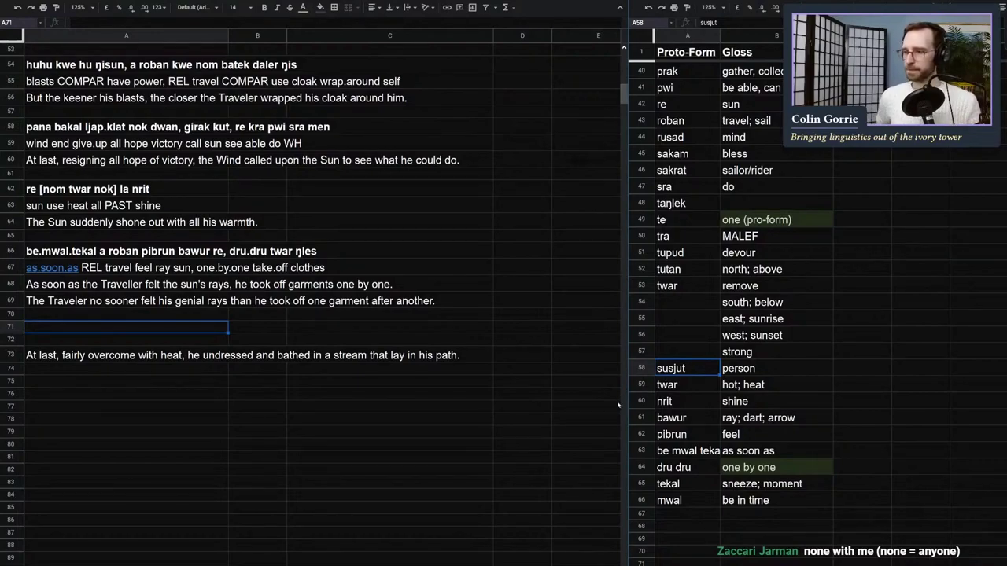
pyautogui.click(99, 339)
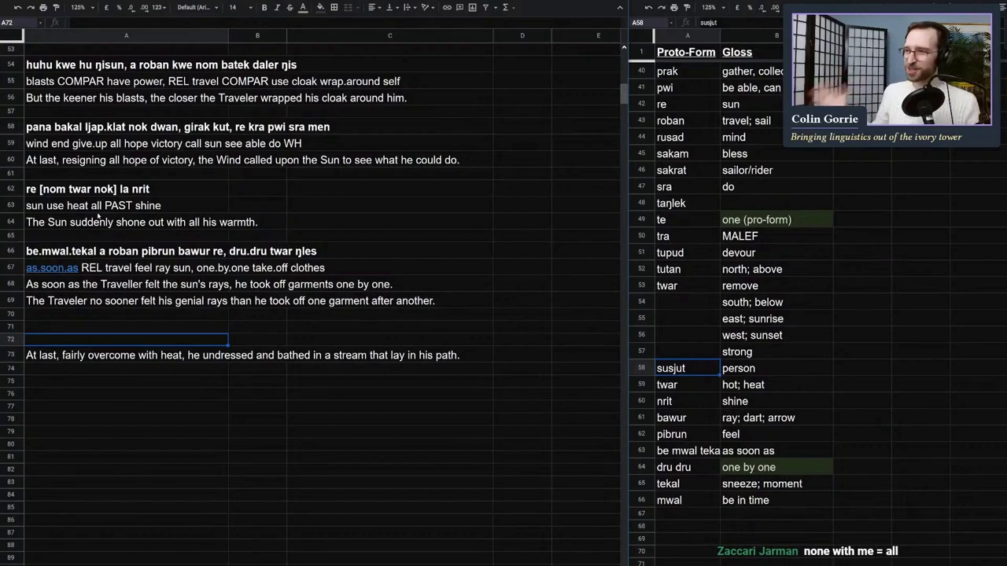
pyautogui.click(141, 328)
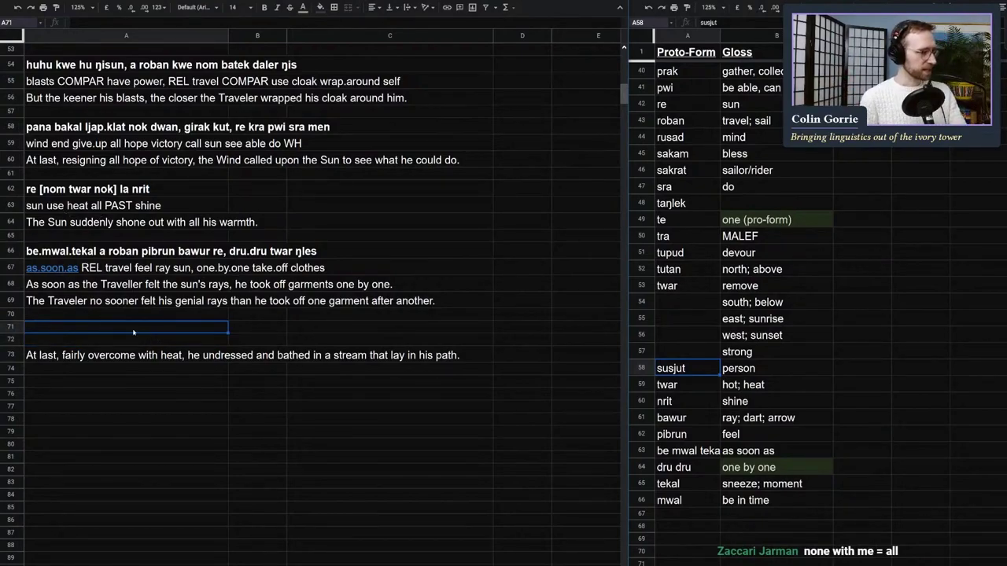
pyautogui.press('Up')
pyautogui.press('Up')
pyautogui.press('Right')
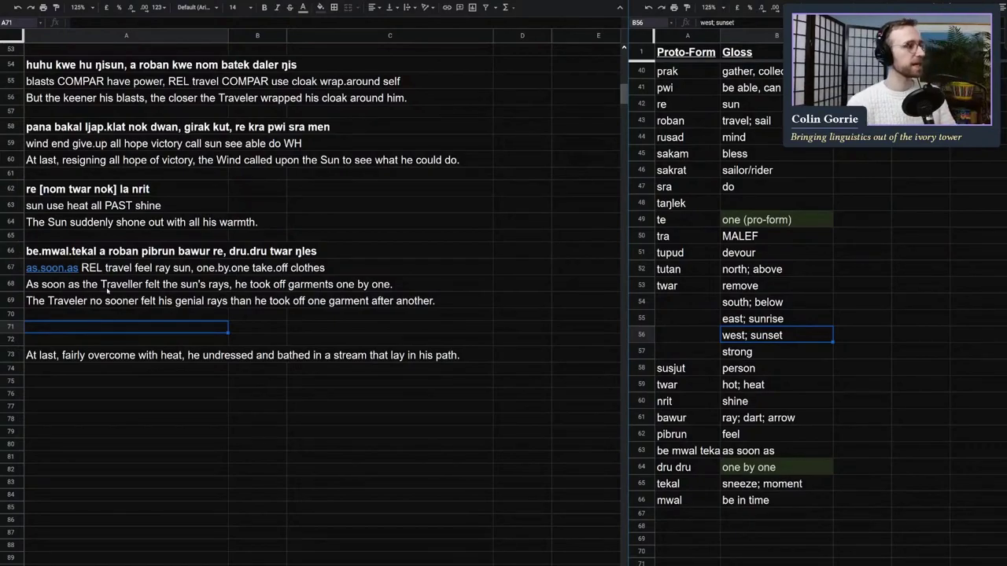
# Step: Move "be" to the end of the opening compound in row 66 so it reads "mwal.tekal.be"
pyautogui.doubleClick(31, 250)
pyautogui.doubleClick(32, 250)
pyautogui.press('BackSpace')
pyautogui.hotkey('shift', 'Right')
pyautogui.press('BackSpace')
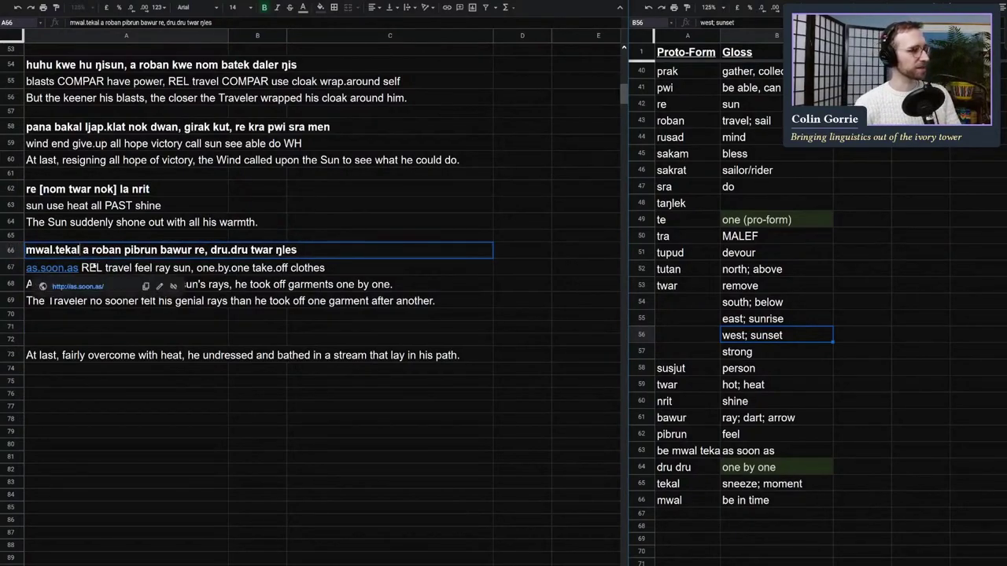
pyautogui.write('.be')
pyautogui.press('Return')
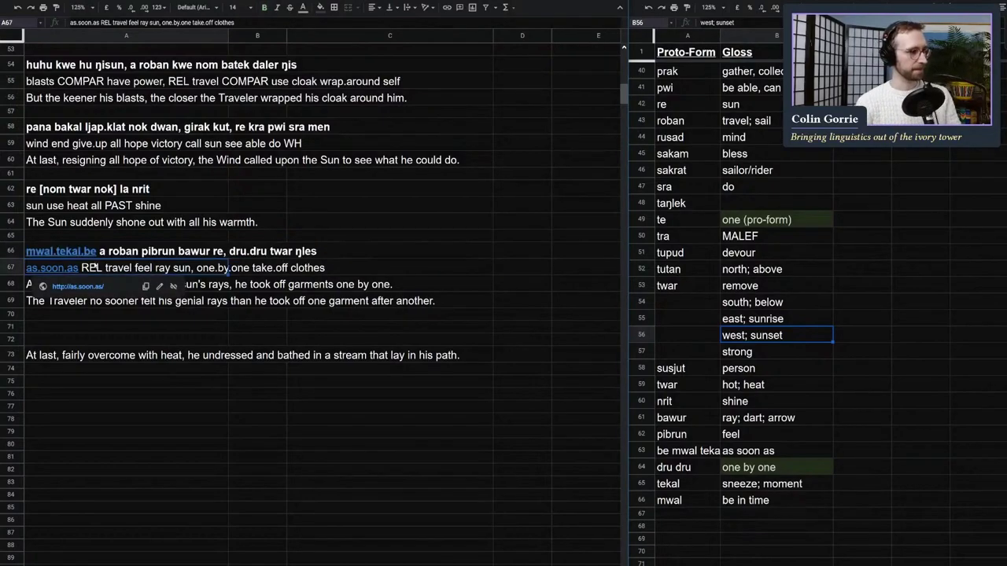
# Step: Reorder the lexicon's proto-form for "as soon as" to "mwal tekal be"
pyautogui.click(668, 468)
pyautogui.click(665, 451)
pyautogui.doubleClick(659, 449)
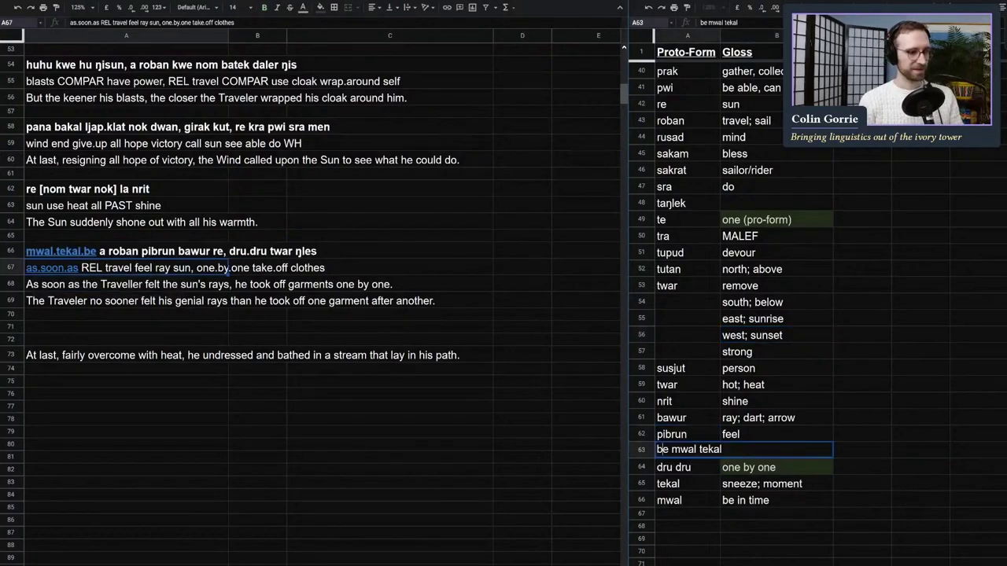
pyautogui.doubleClick(664, 449)
pyautogui.press('BackSpace')
pyautogui.press('Delete')
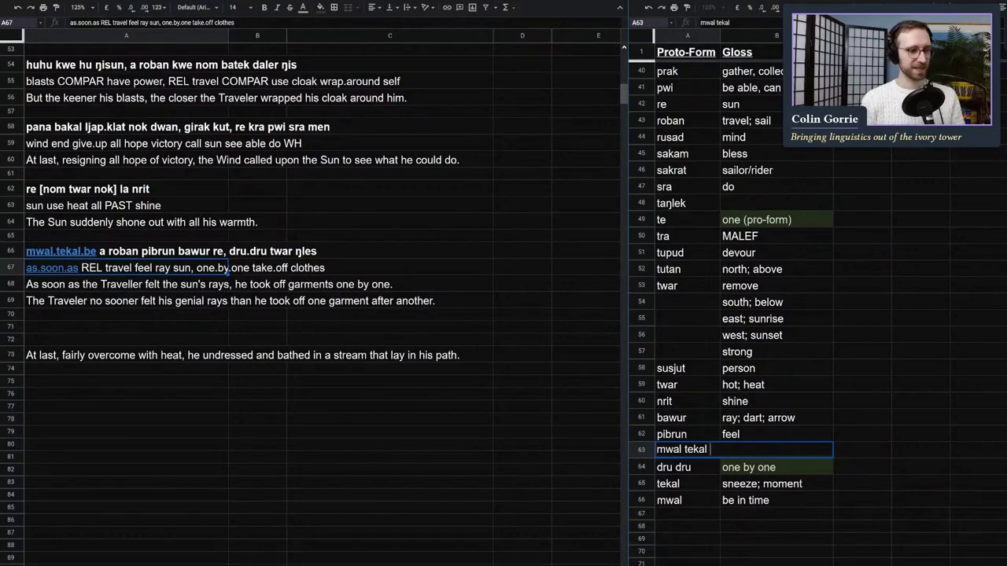
pyautogui.write('be')
pyautogui.press('Return')
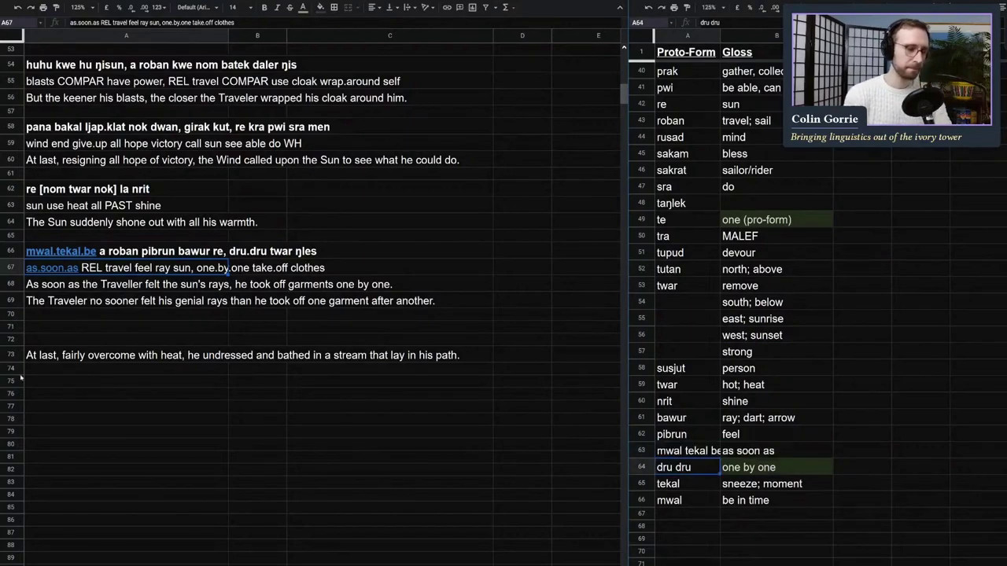
pyautogui.click(135, 382)
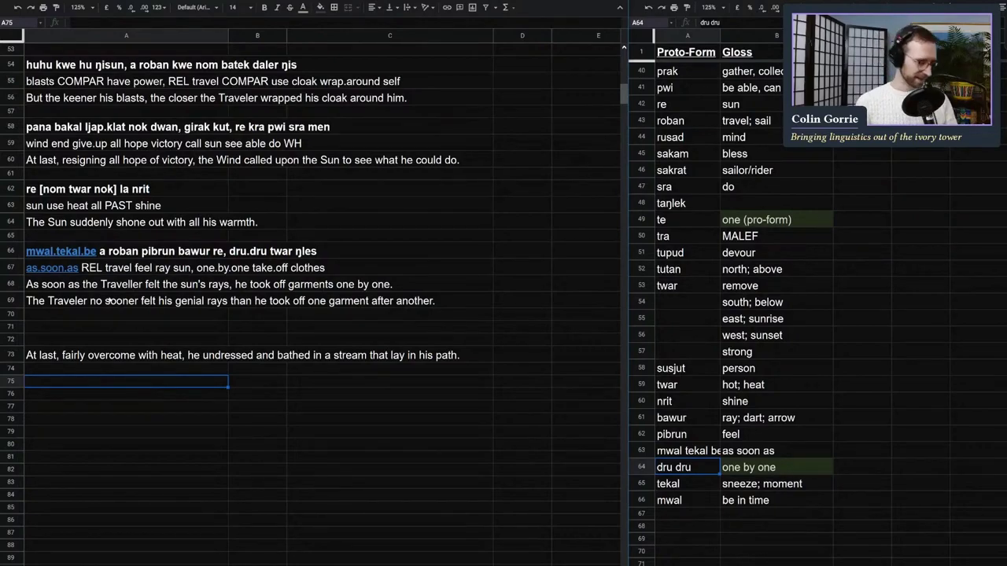
pyautogui.click(180, 330)
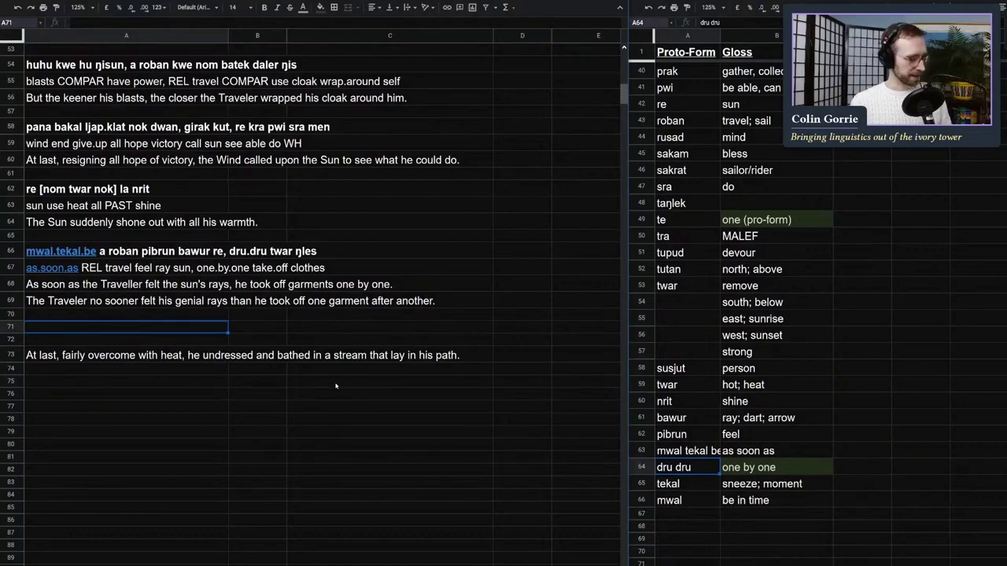
# Step: Enter "at.last" in row 72, directly above the sentence about bathing in a stream
pyautogui.press('Down')
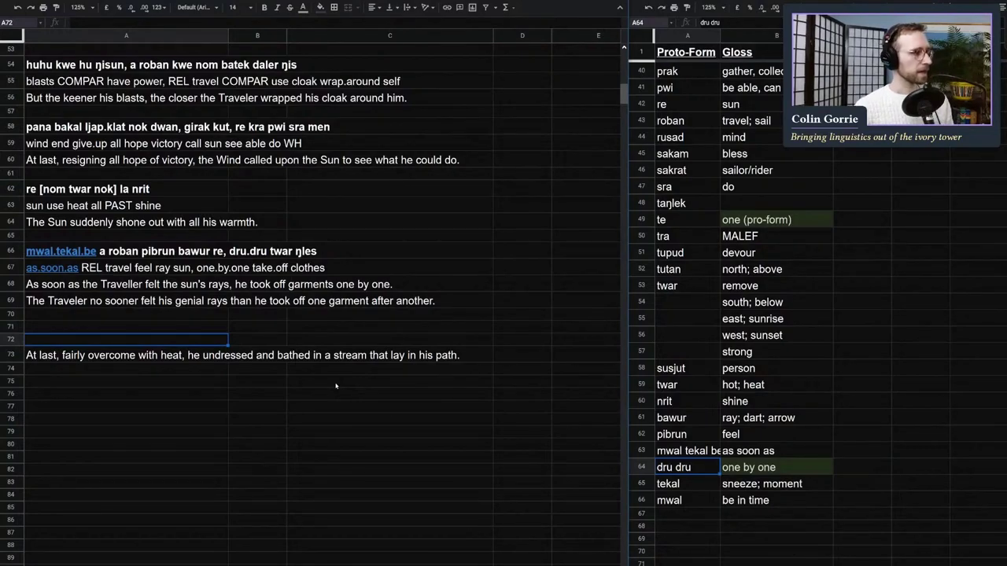
pyautogui.write('at')
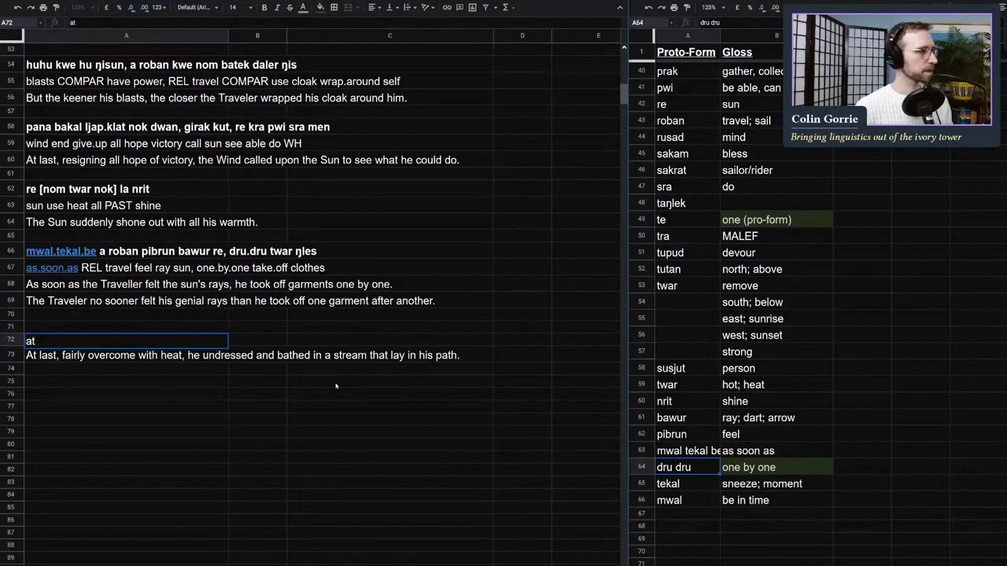
pyautogui.write('.last')
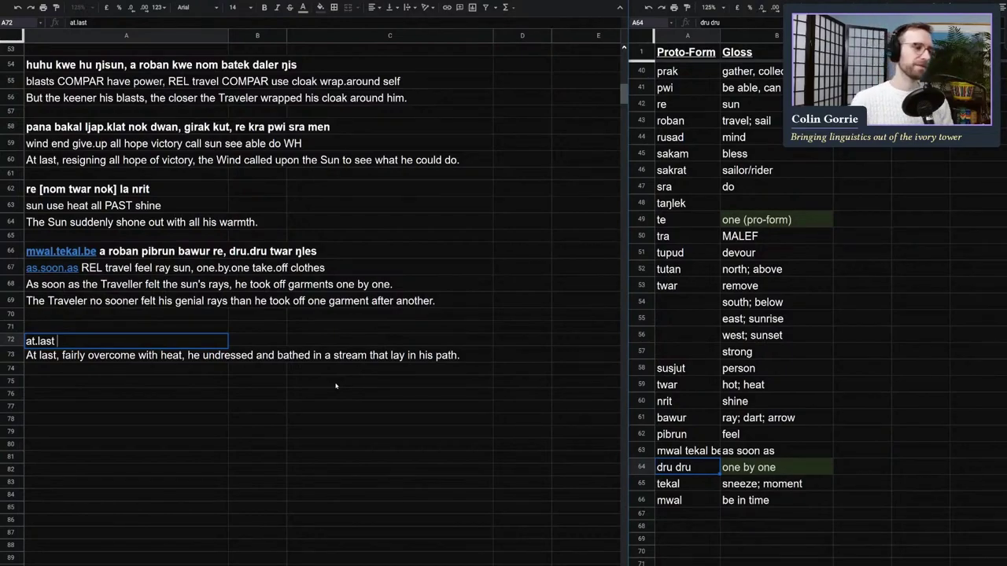
pyautogui.click(335, 385)
# Step: Duplicate the English sentence of row 73 into row 74
pyautogui.click(10, 358)
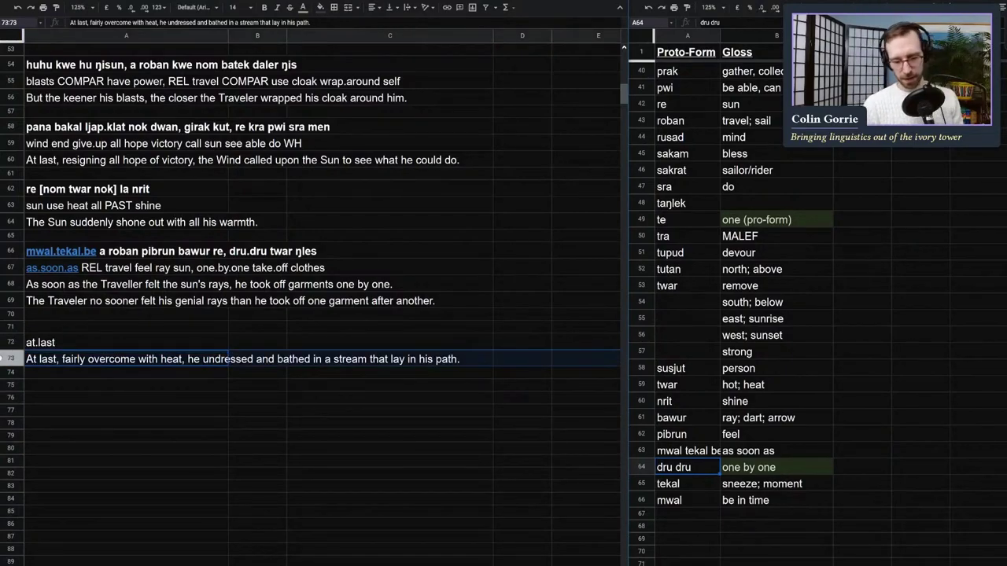
pyautogui.hotkey('ctrl', 'c')
pyautogui.click(9, 375)
pyautogui.hotkey('ctrl', 'v')
# Step: Replace the sentence in row 73 with the opening words "At last, he"
pyautogui.click(62, 359)
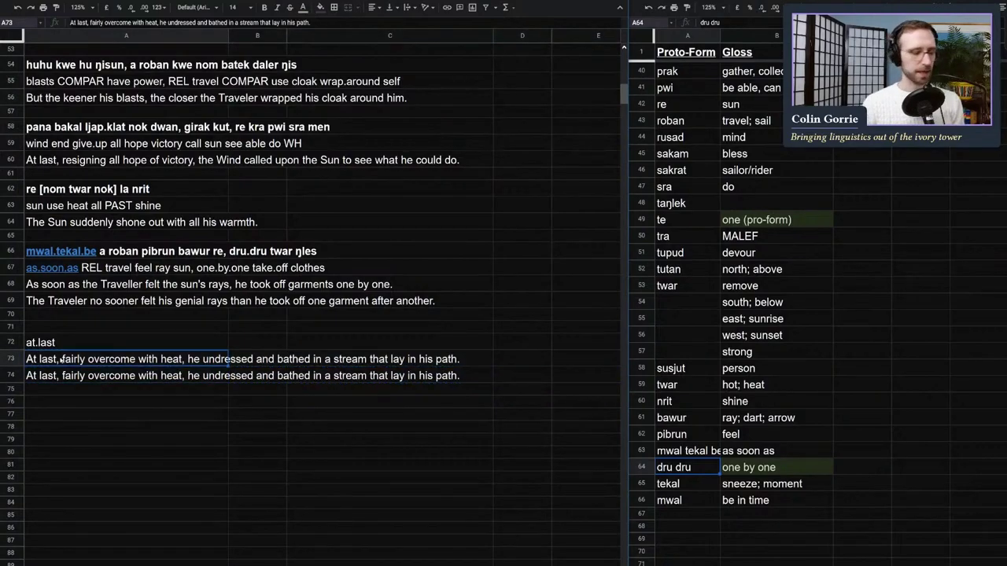
pyautogui.write('At l')
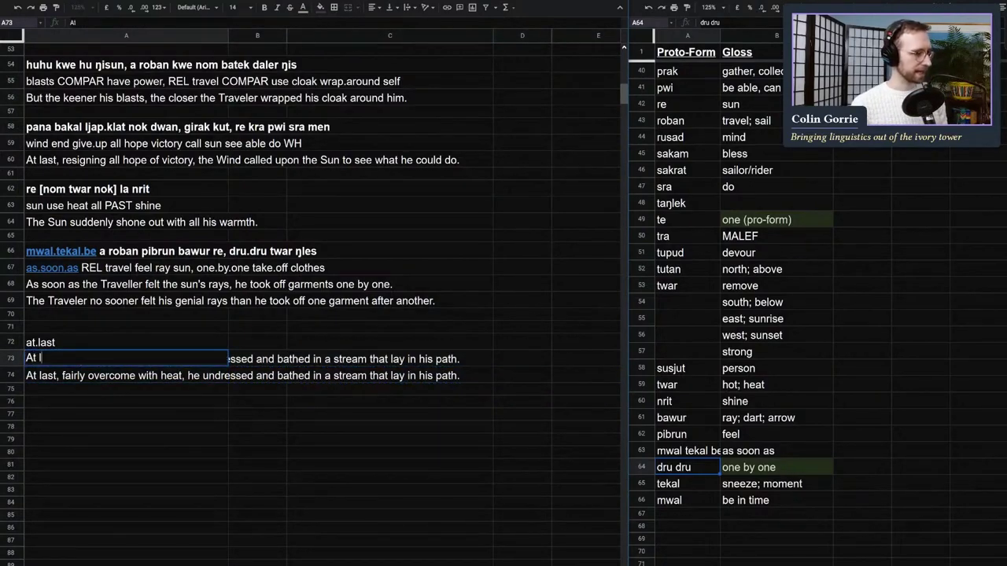
pyautogui.write('ast,')
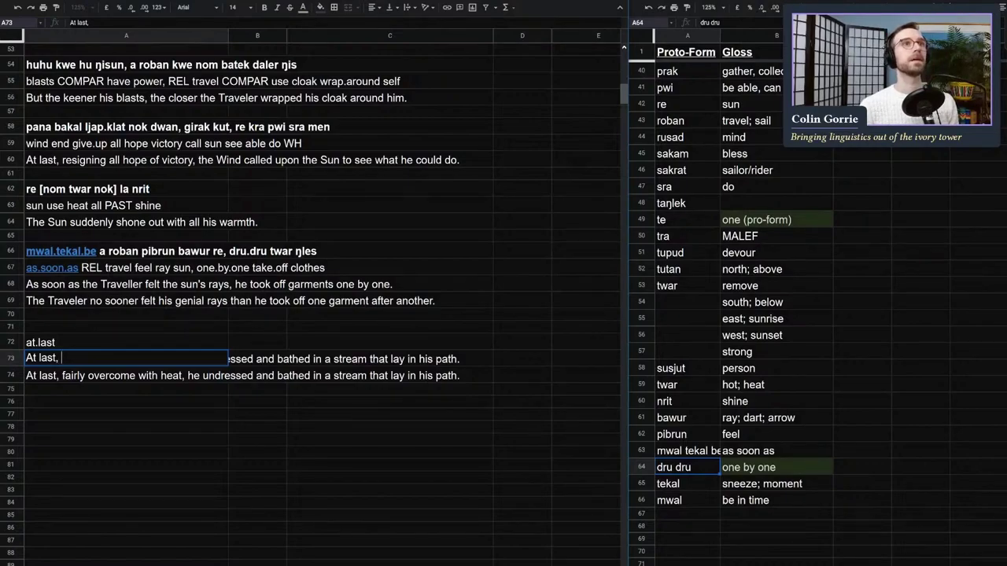
pyautogui.write(' h')
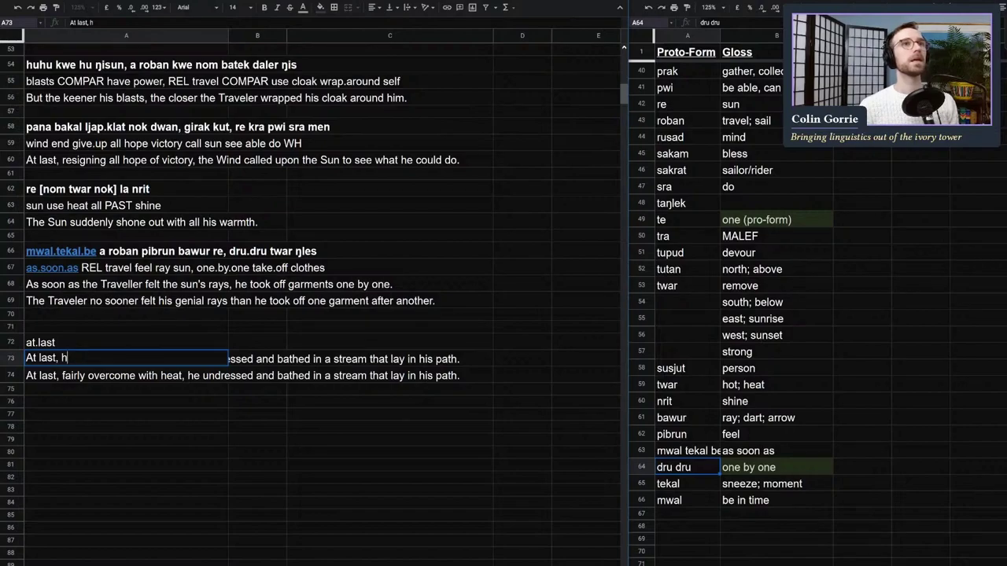
pyautogui.write('e')
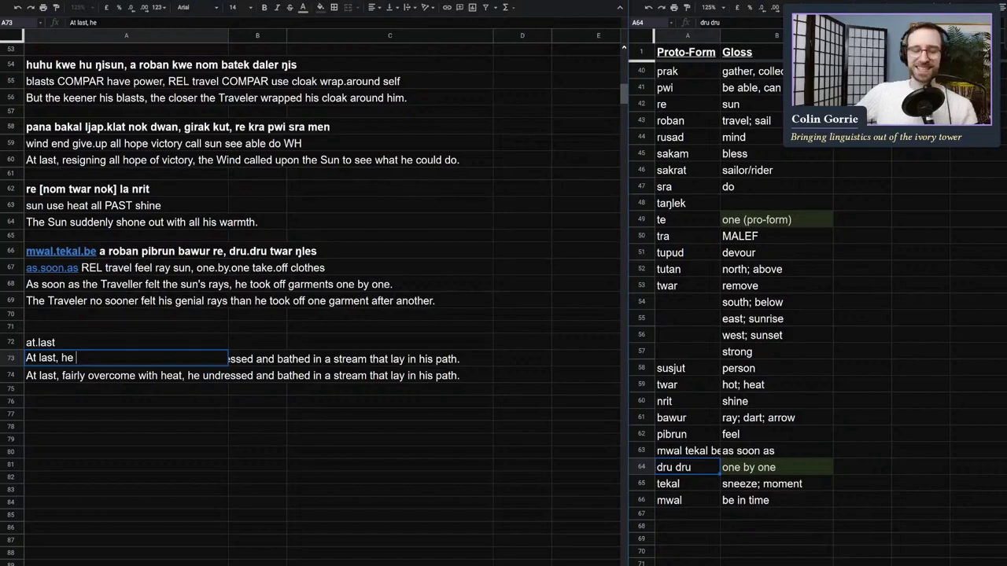
pyautogui.press('Return')
pyautogui.press('Up')
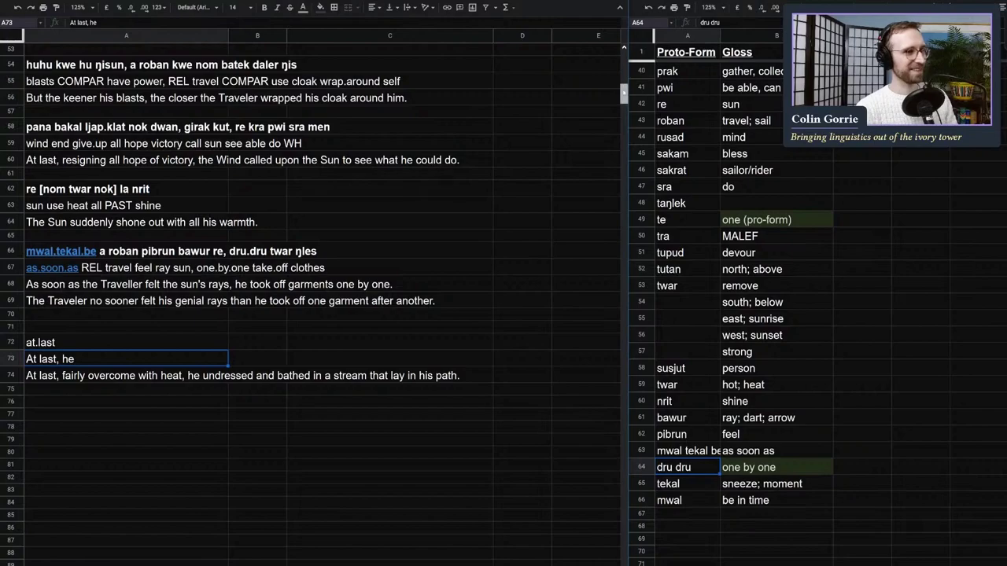
# Step: Review the typology and syllable structure notes in the sheet's first rows, returning to the unfinished row 73 line
pyautogui.moveTo(624, 95); pyautogui.dragTo(624, 46)
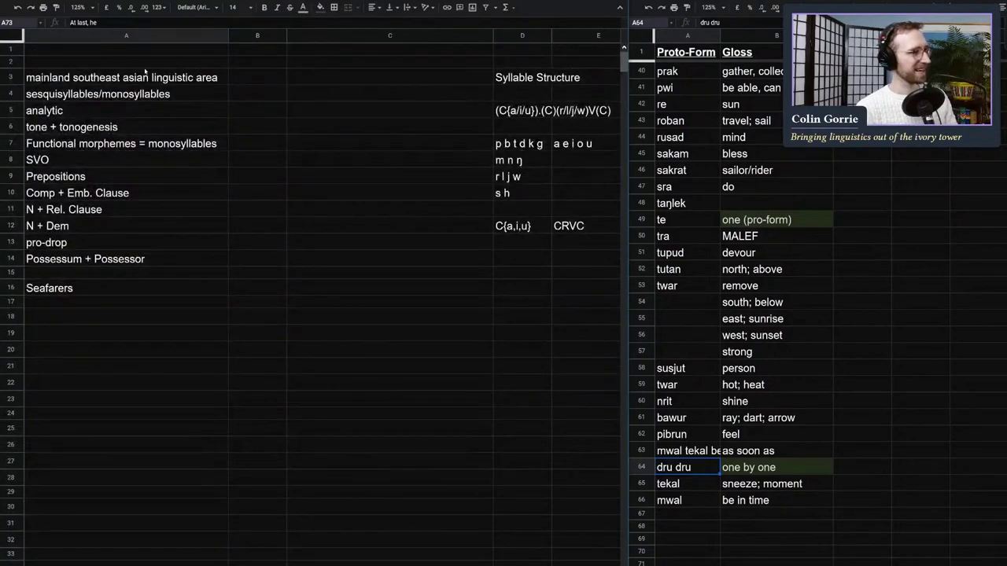
pyautogui.click(77, 331)
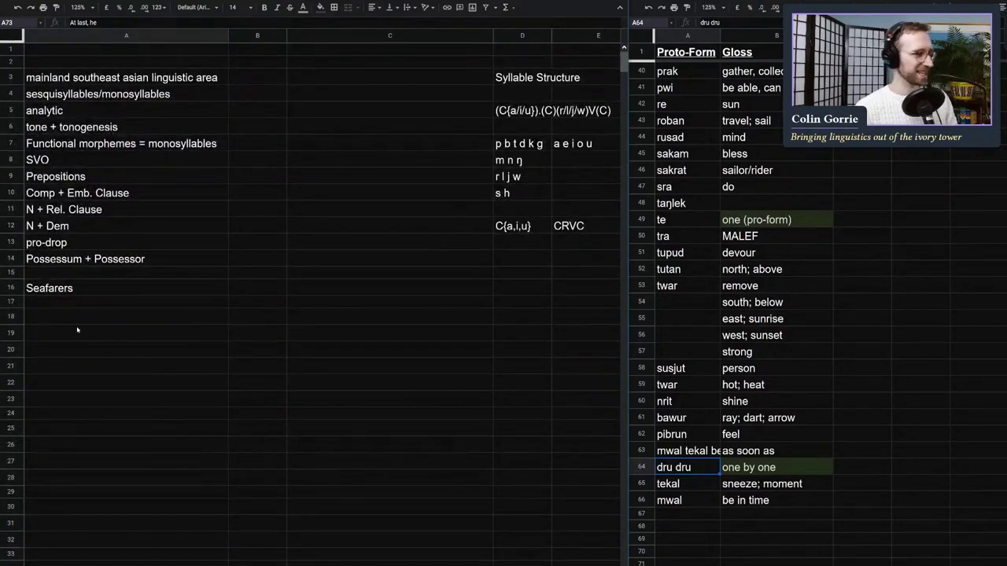
pyautogui.press('pagedown')
pyautogui.press('pagedown')
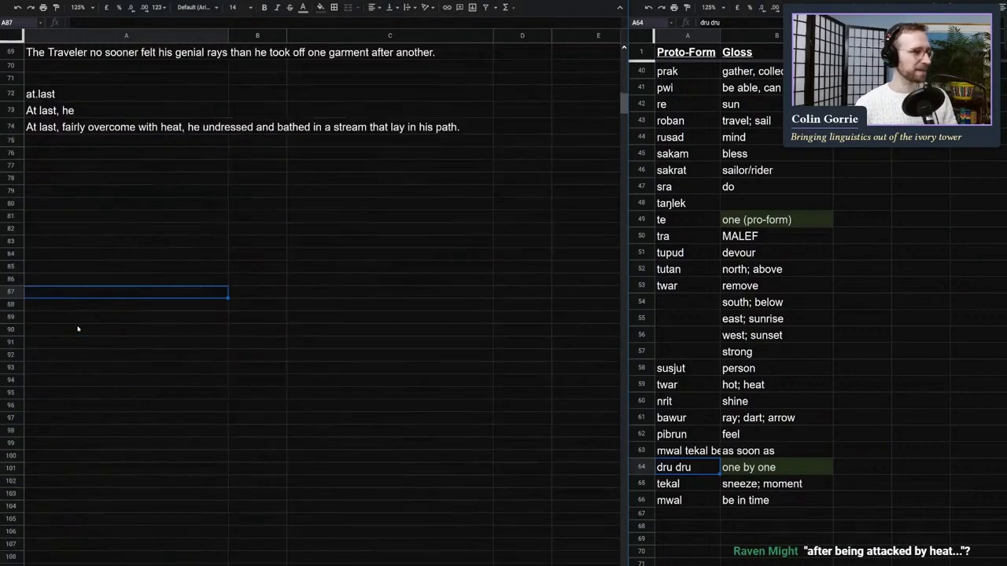
pyautogui.scroll(3, 614, 82)
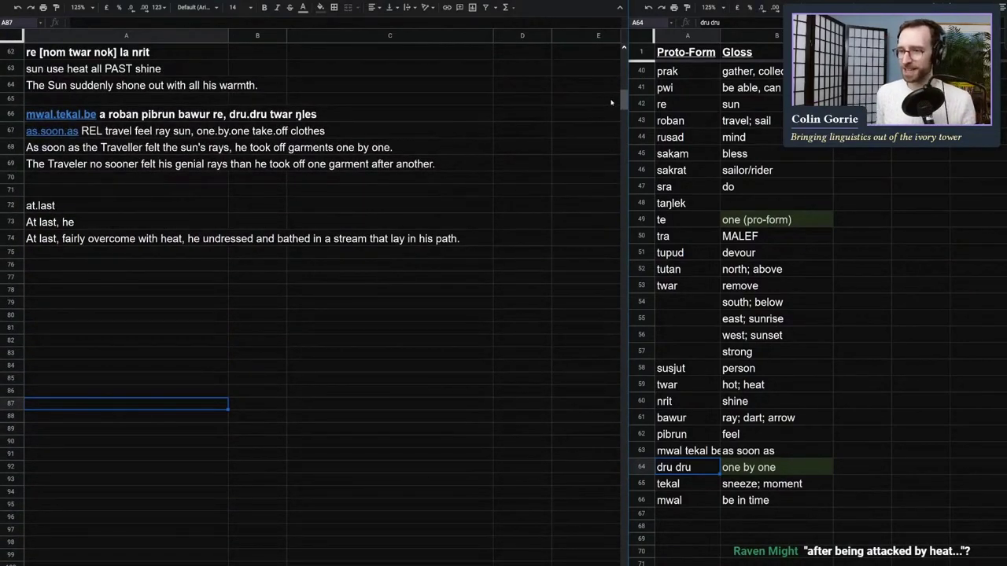
pyautogui.click(79, 224)
pyautogui.press('Up')
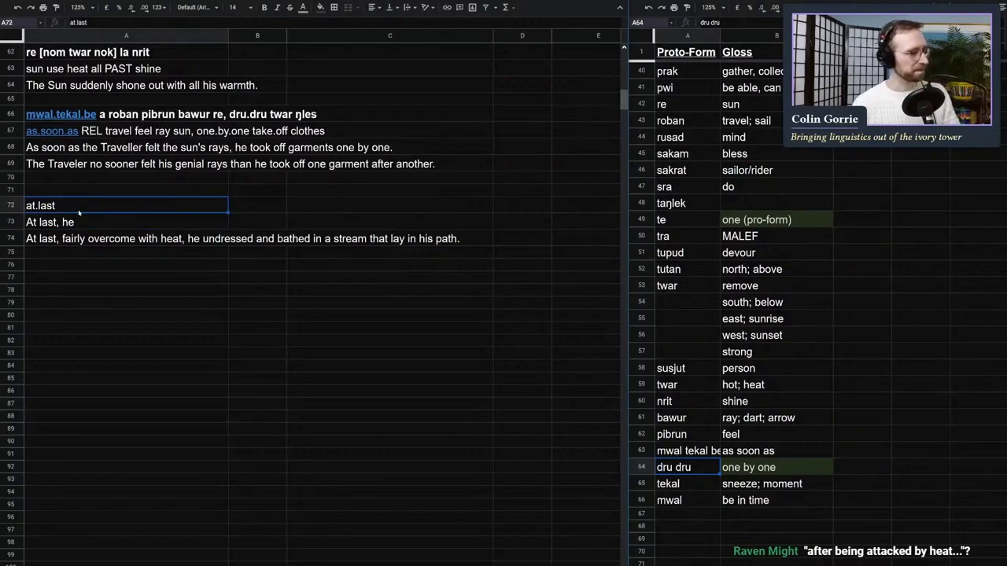
pyautogui.press('Down')
pyautogui.press('Up')
pyautogui.press('Down')
# Step: Extend the row 73 gloss line with "PASS strike" after "he"
pyautogui.doubleClick(76, 223)
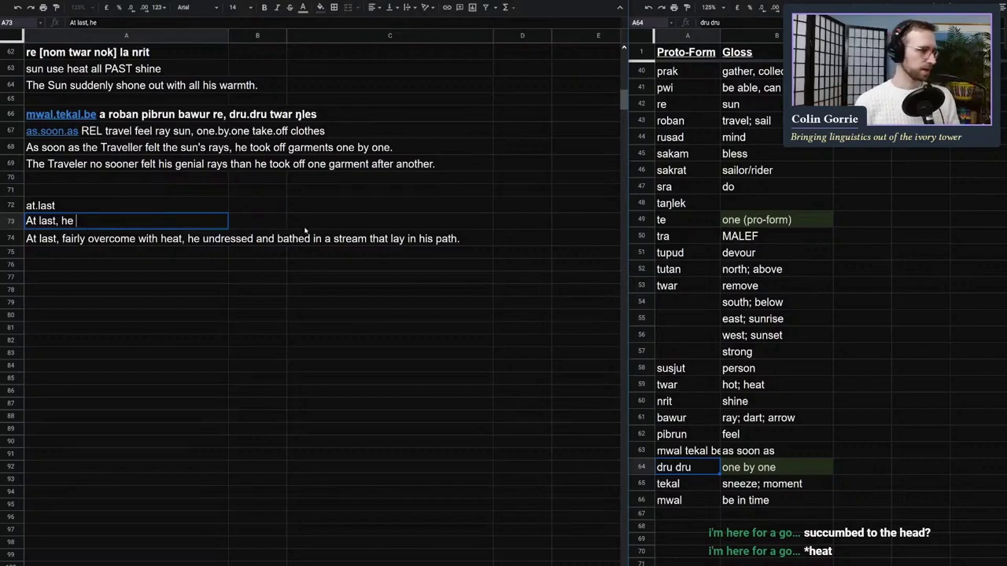
pyautogui.write('PASS')
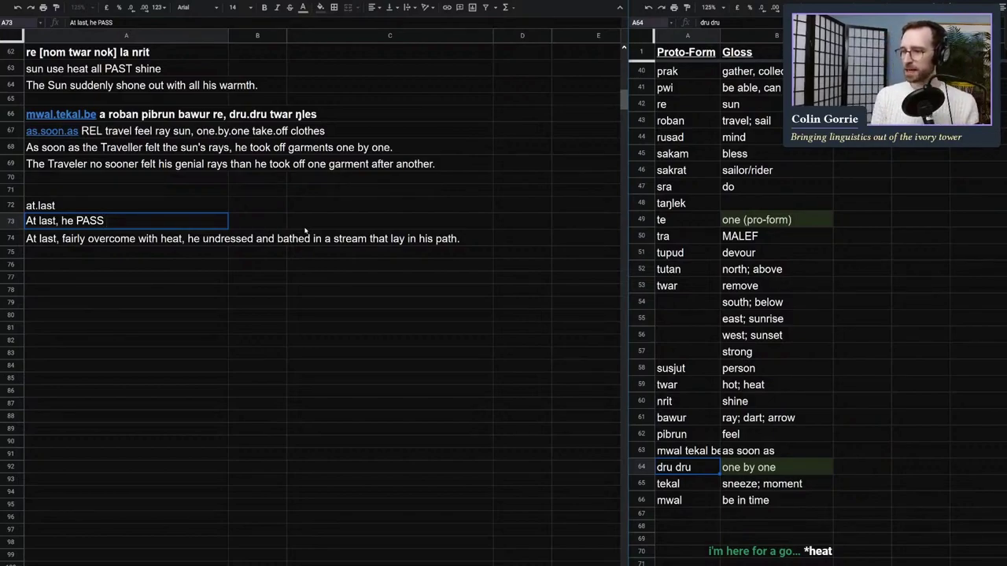
pyautogui.write(' struck')
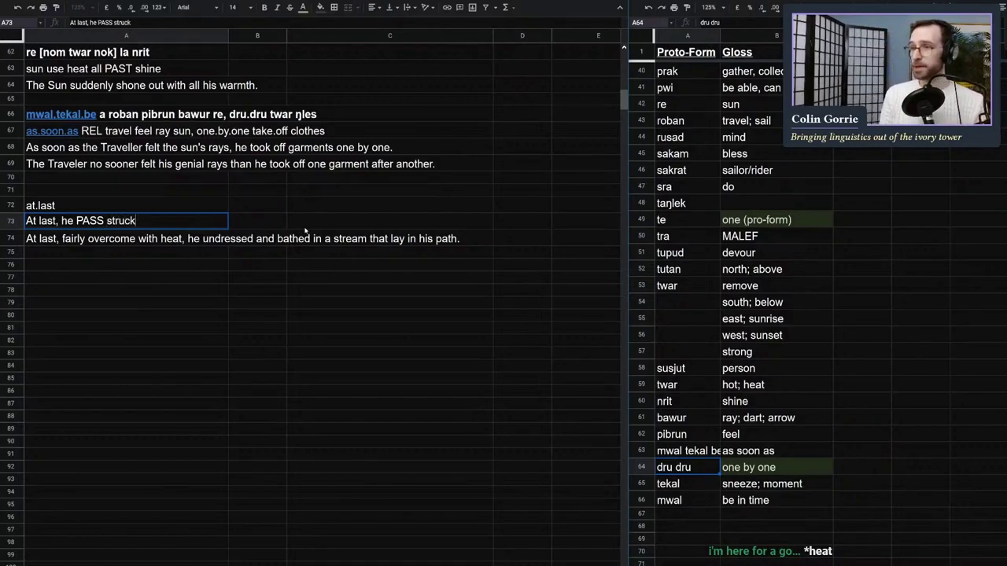
pyautogui.press('BackSpace')
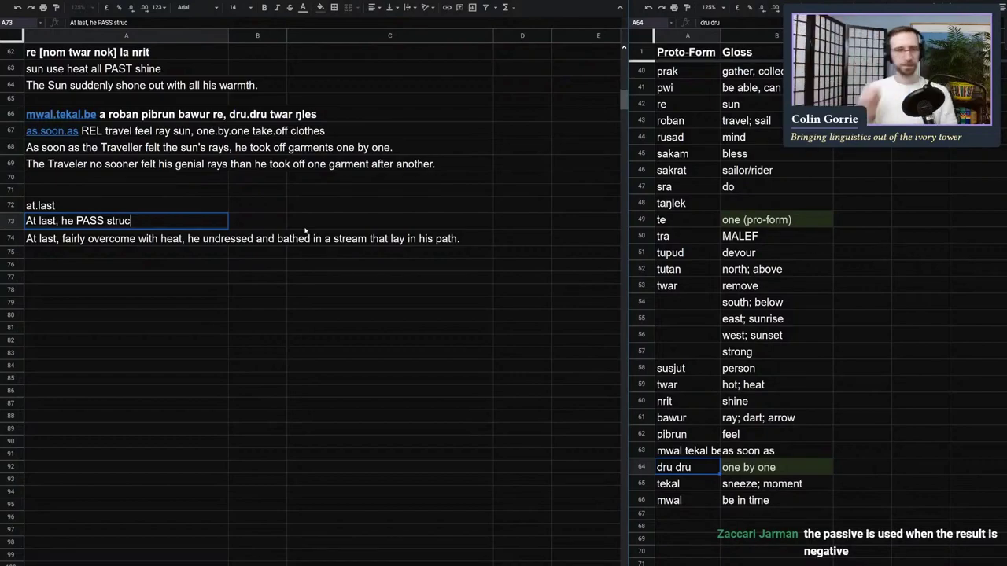
pyautogui.press('BackSpace')
pyautogui.press('BackSpace')
pyautogui.write('ike')
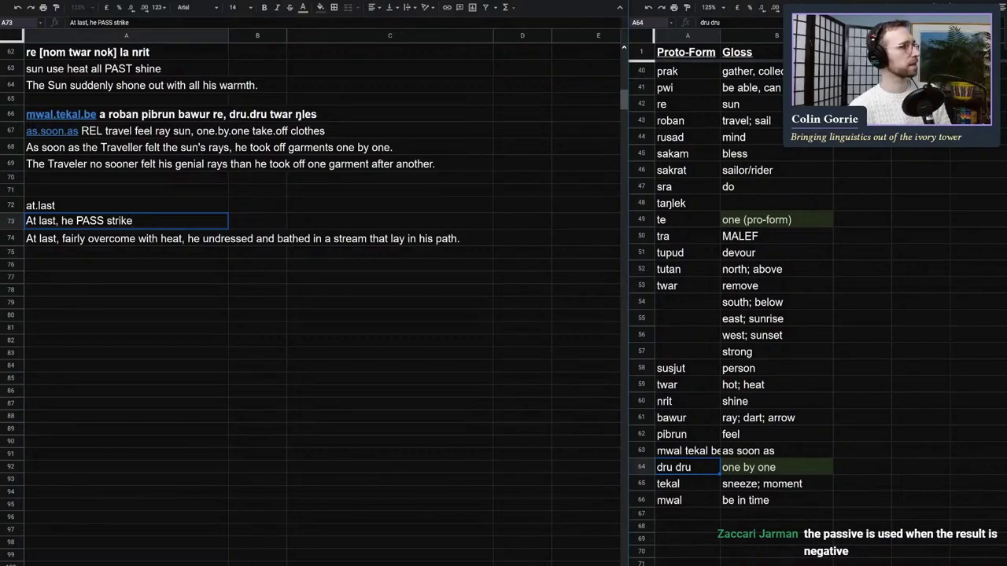
# Step: Insert "heat" between "PASS" and "strike" in the row 73 gloss line
pyautogui.doubleClick(90, 222)
pyautogui.press('Right')
pyautogui.write('heat')
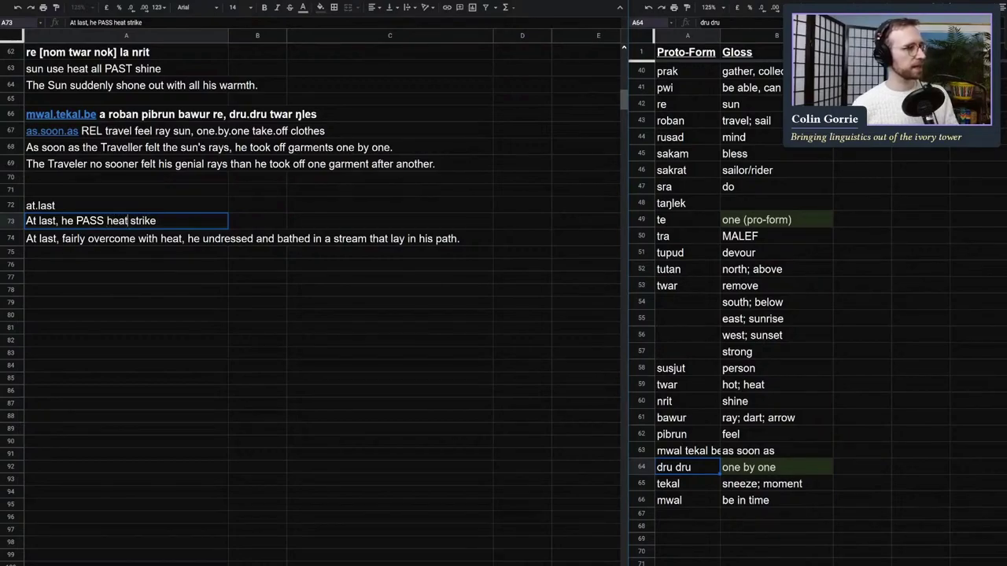
pyautogui.click(74, 221)
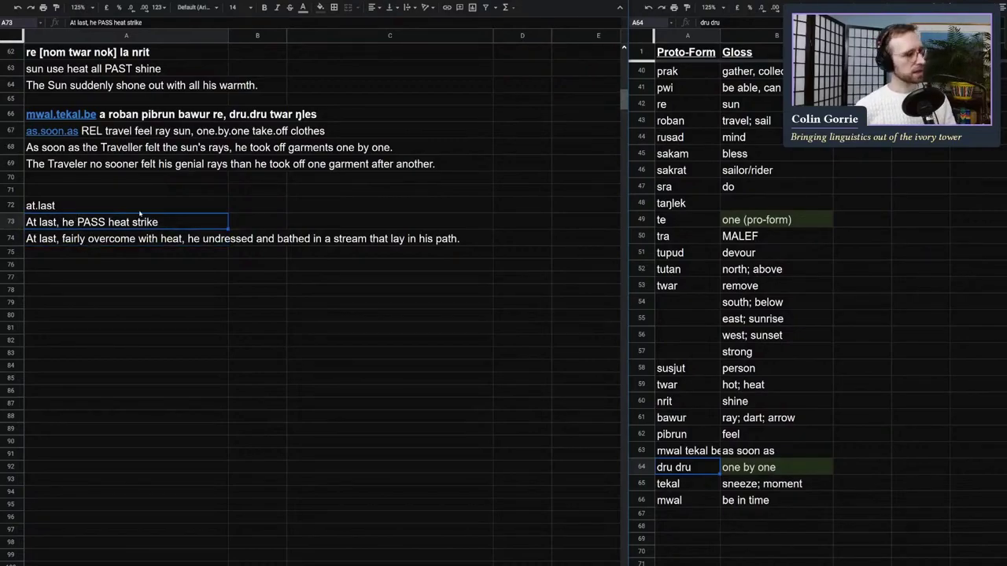
# Step: Continue the row 73 gloss line after "strike" with ", undress PAST"
pyautogui.press('Return')
pyautogui.write(', ')
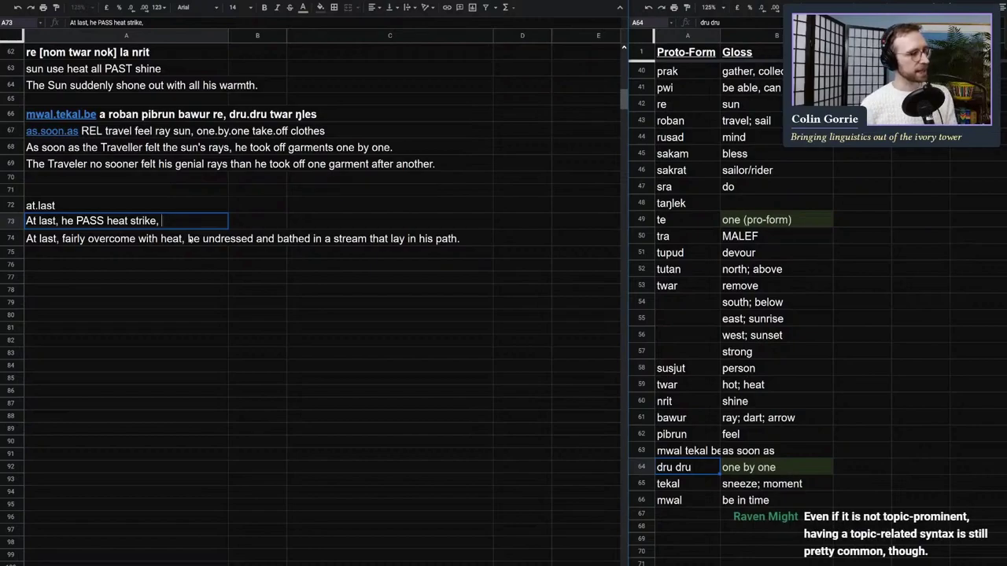
pyautogui.write('undress')
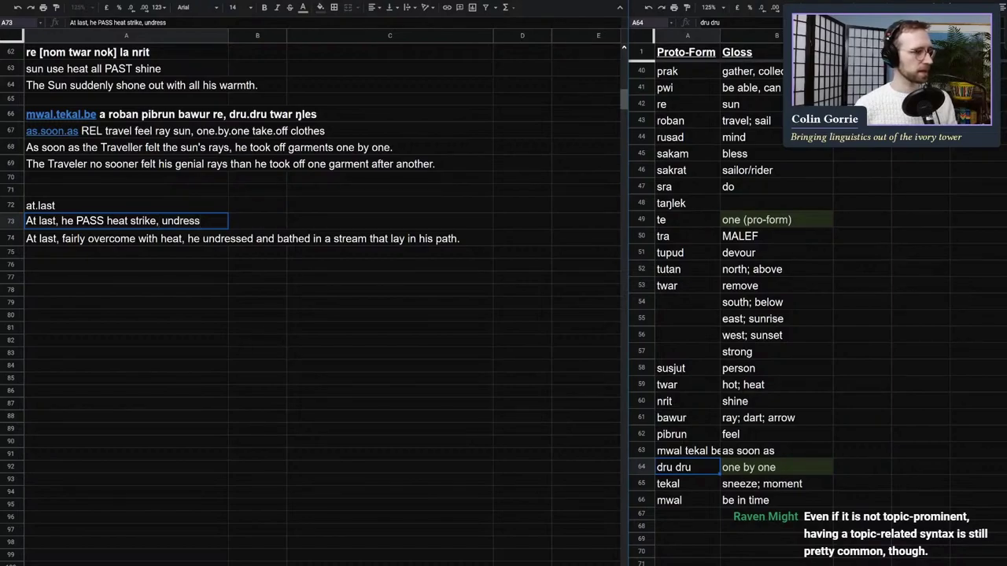
pyautogui.write(' pas')
pyautogui.press('BackSpace')
pyautogui.press('BackSpace')
pyautogui.press('BackSpace')
pyautogui.write('PAST ')
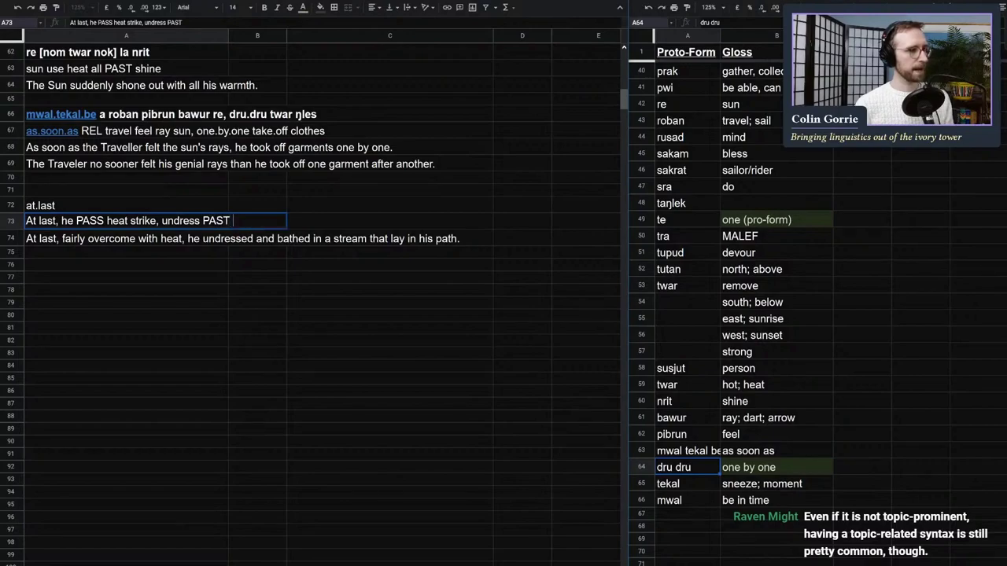
# Step: Complete the row 73 gloss line with "bathe LOC stream REL lie LOC path"
pyautogui.write('bathe')
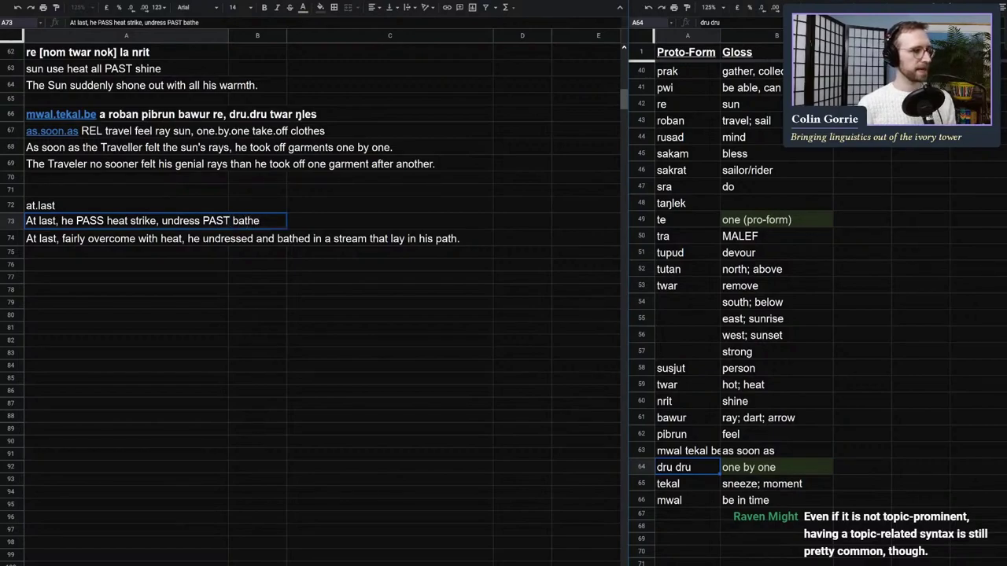
pyautogui.write(' LOC stre')
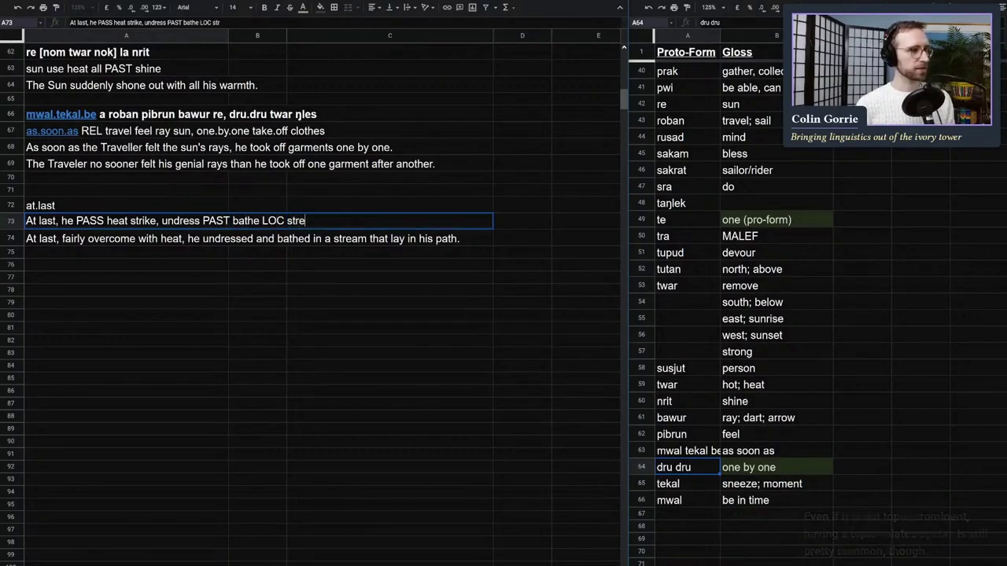
pyautogui.write('am REL lie ')
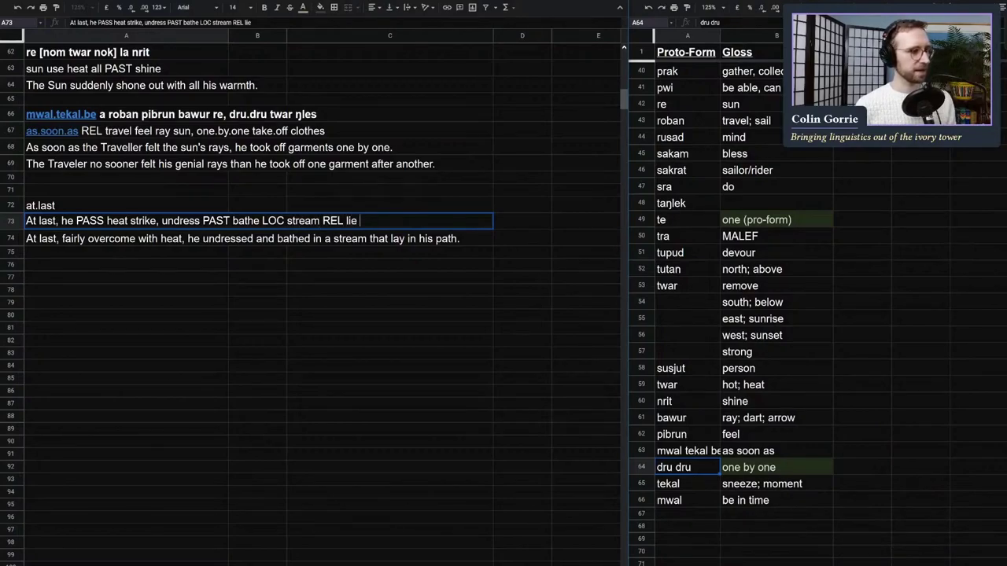
pyautogui.write('LOC path')
pyautogui.press('Return')
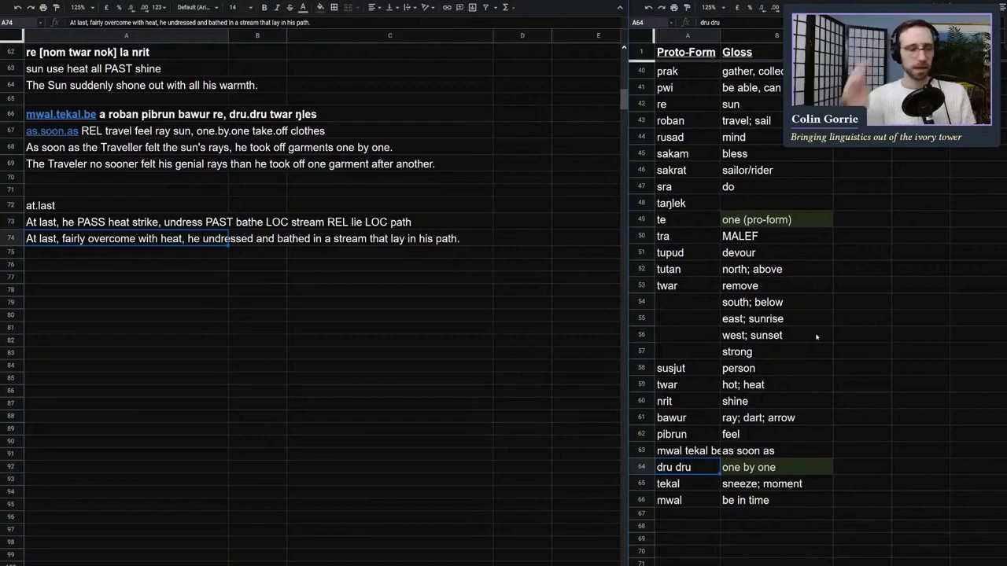
# Step: Try "suffer" in place of "PASS" in the row 73 gloss line
pyautogui.doubleClick(90, 221)
pyautogui.doubleClick(90, 221)
pyautogui.write('suffer')
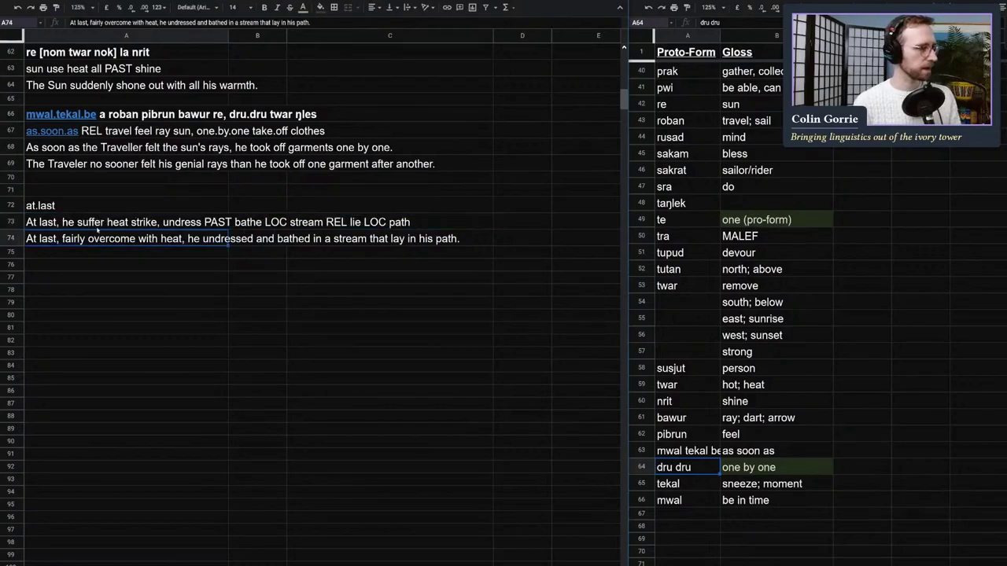
# Step: Change "suffer" in the row 73 gloss line back to "PASS"
pyautogui.hotkey('ctrl', 'shift', 'Right')
pyautogui.press('Right')
pyautogui.hotkey('ctrl', 'shift', 'Right')
pyautogui.press('Right')
pyautogui.hotkey('ctrl', 'Left')
pyautogui.hotkey('ctrl', 'Left')
pyautogui.press('Left')
pyautogui.hotkey('ctrl', 'shift', 'Left')
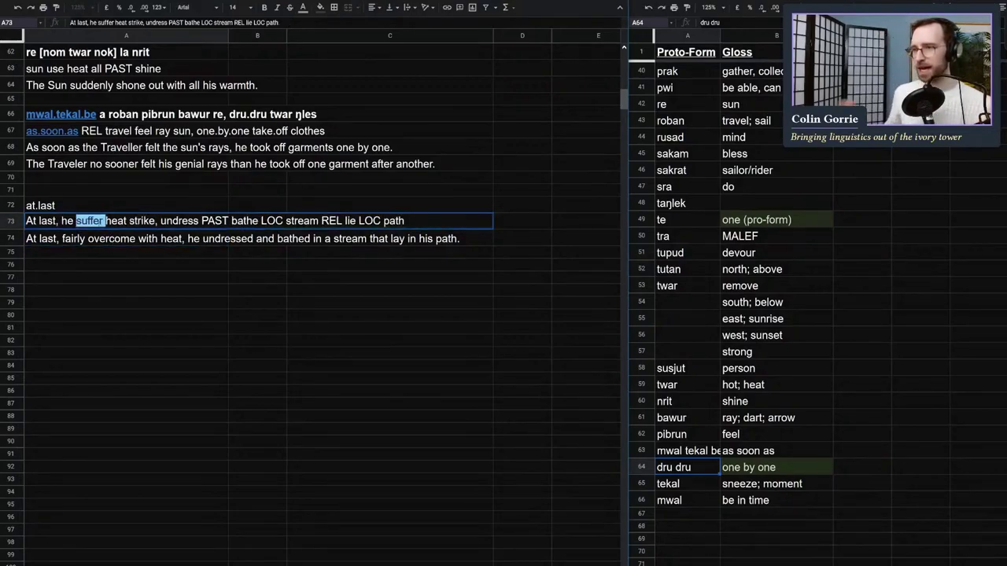
pyautogui.write('PASS')
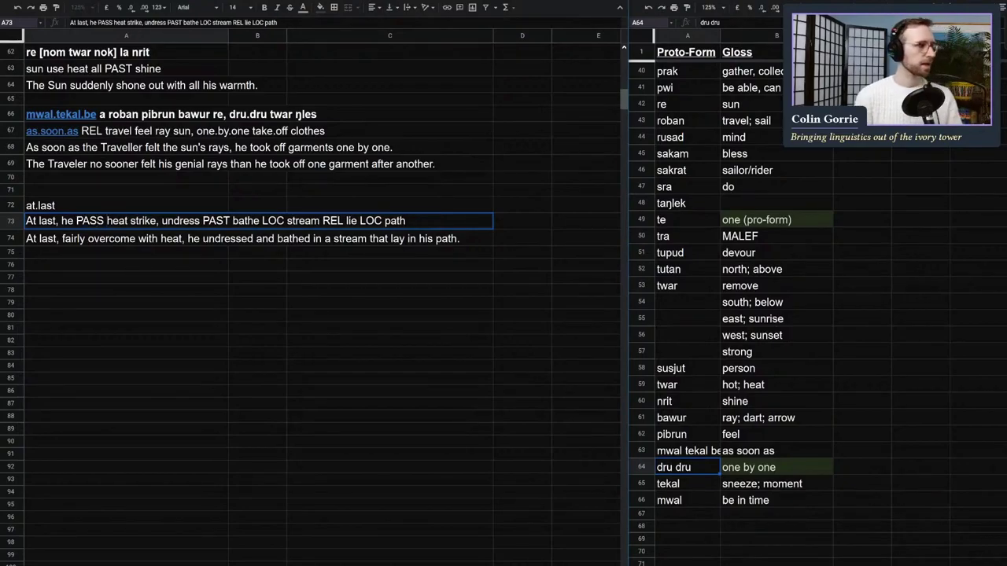
# Step: Prefix the passive marker in the row 73 gloss line with "MAL." so it reads "MAL.PASS"
pyautogui.hotkey('ctrl', 'Left')
pyautogui.write('MAL.')
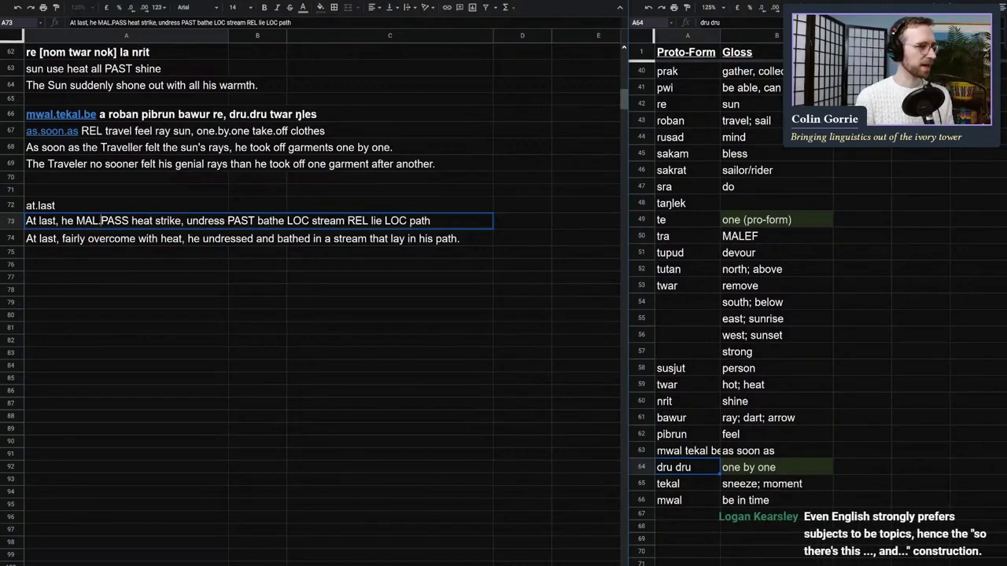
pyautogui.press('Return')
pyautogui.click(87, 224)
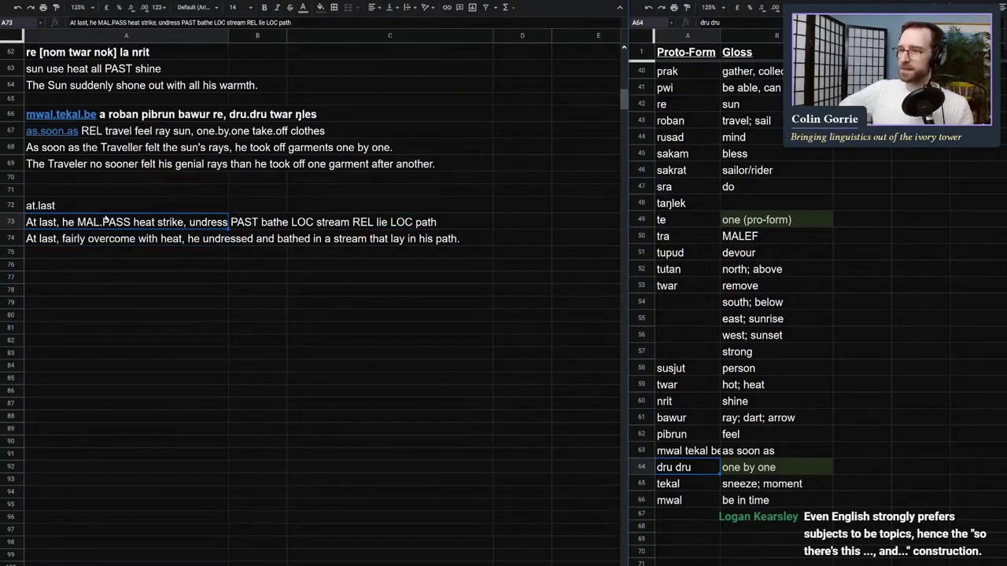
pyautogui.click(96, 211)
pyautogui.click(81, 224)
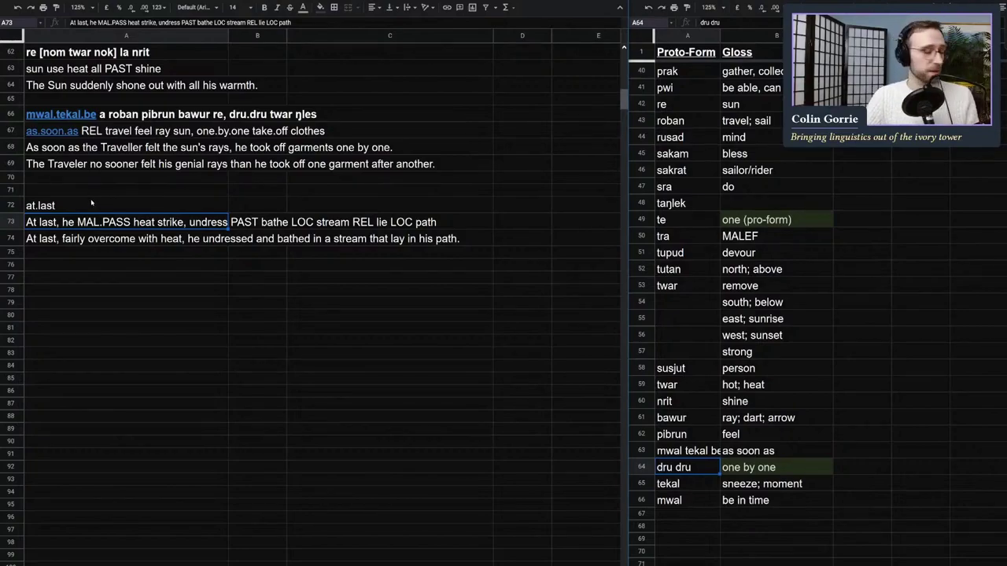
pyautogui.click(198, 268)
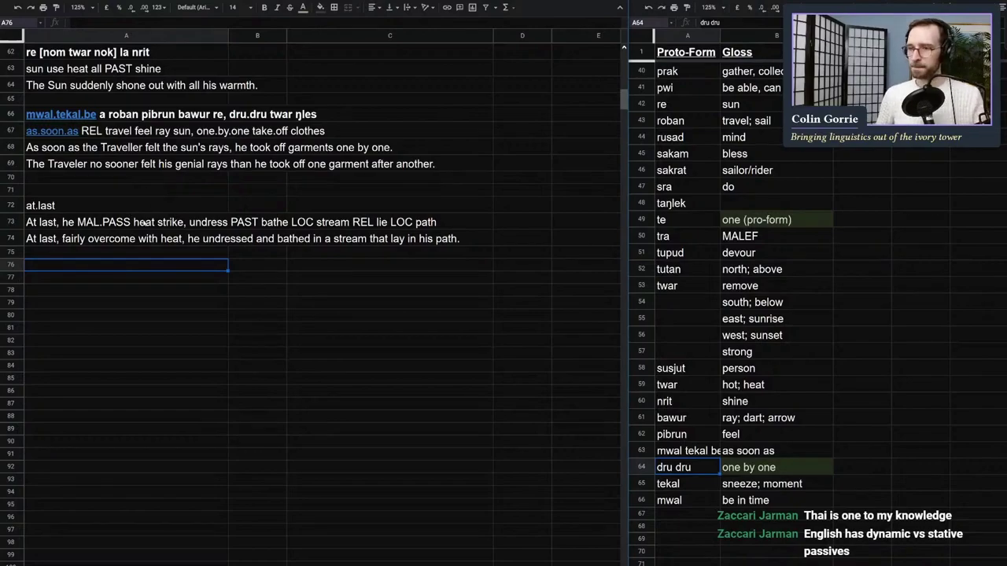
pyautogui.click(146, 205)
pyautogui.click(142, 176)
pyautogui.click(157, 193)
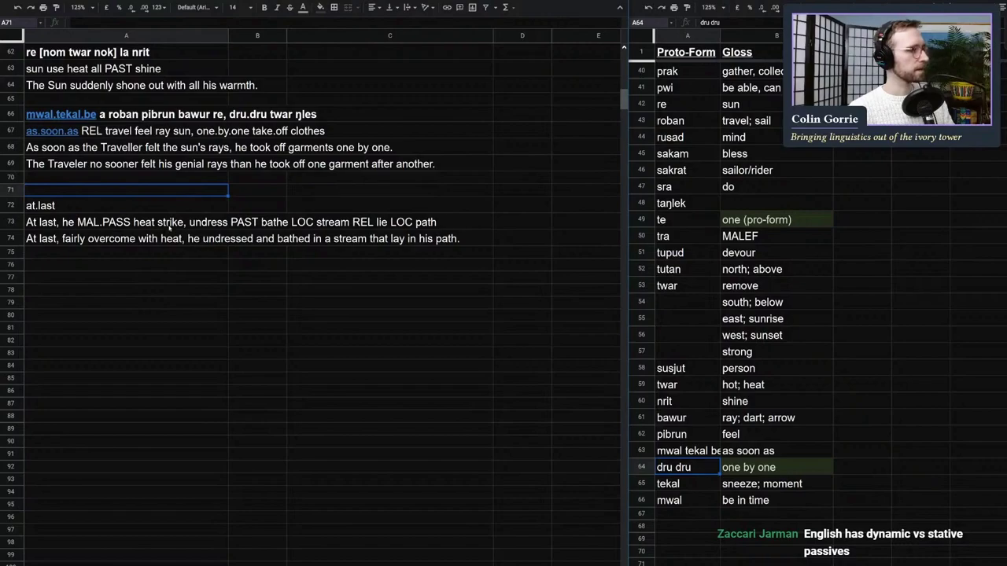
pyautogui.click(170, 222)
pyautogui.click(172, 207)
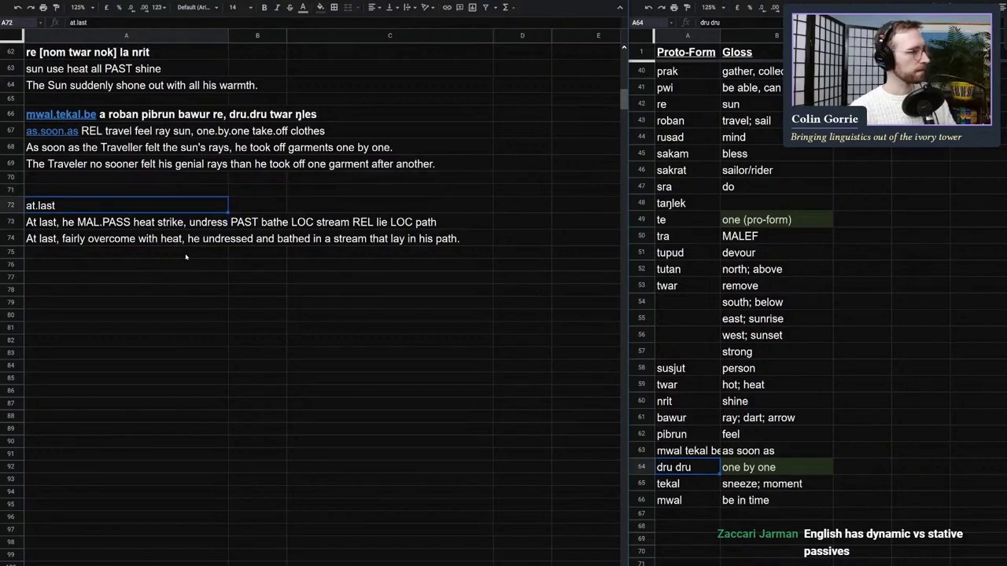
pyautogui.doubleClick(163, 204)
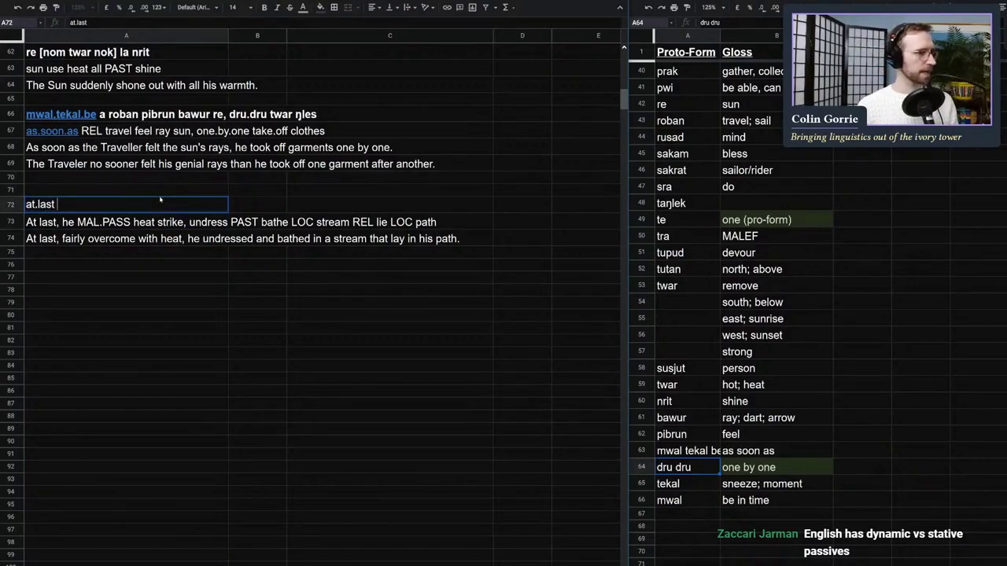
# Step: Delete the pronoun "he" from the row 73 gloss line so the clause starts with "MAL.PASS"
pyautogui.click(69, 222)
pyautogui.doubleClick(70, 222)
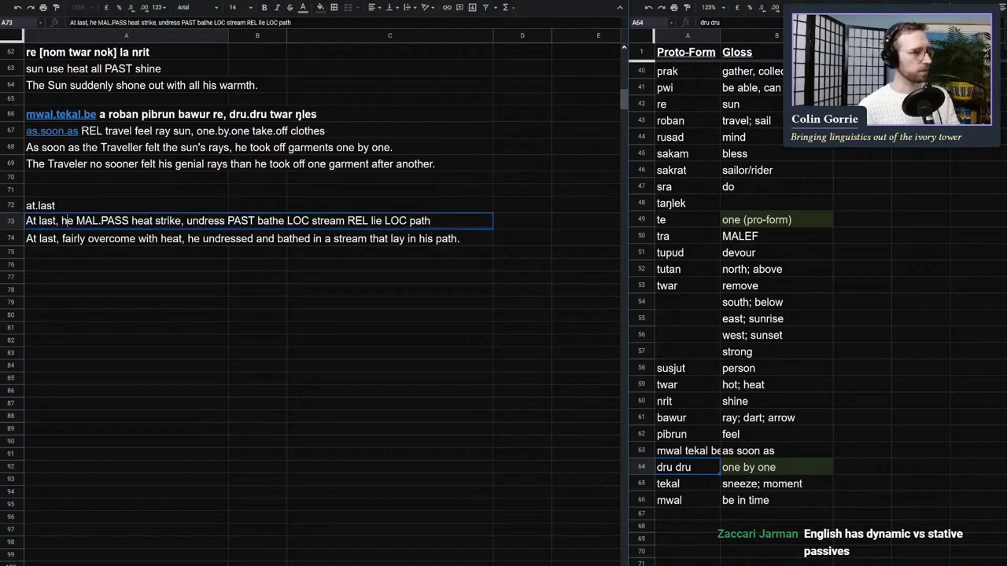
pyautogui.doubleClick(67, 222)
pyautogui.press('BackSpace')
pyautogui.click(98, 205)
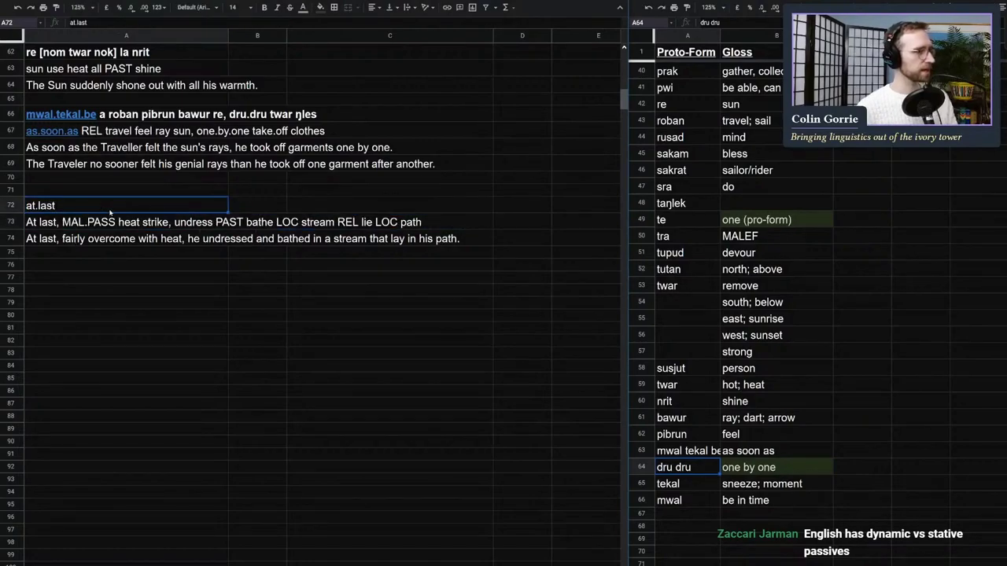
# Step: Clear the placeholder "at.last" from the proto-language line in row 72
pyautogui.doubleClick(112, 207)
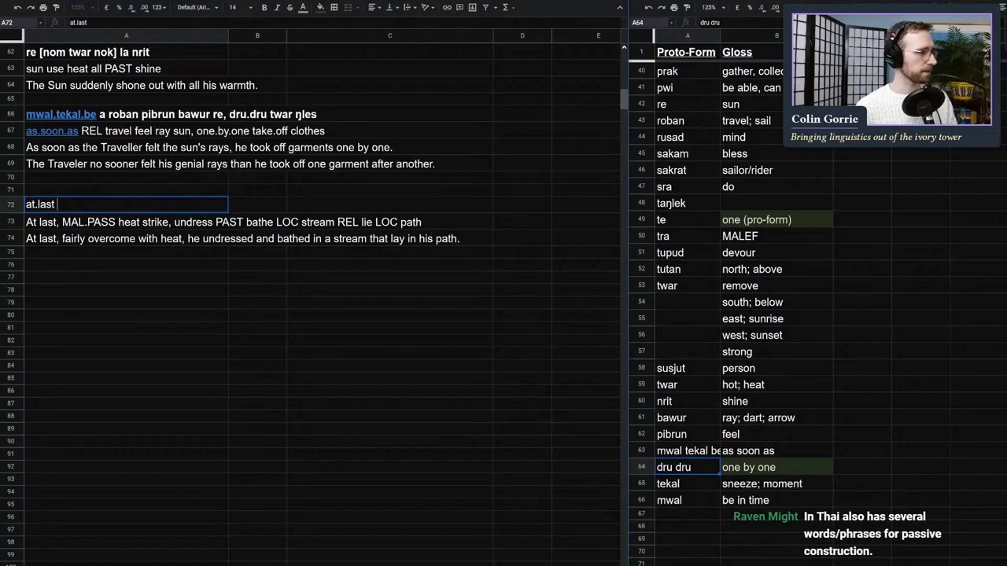
pyautogui.press('Escape')
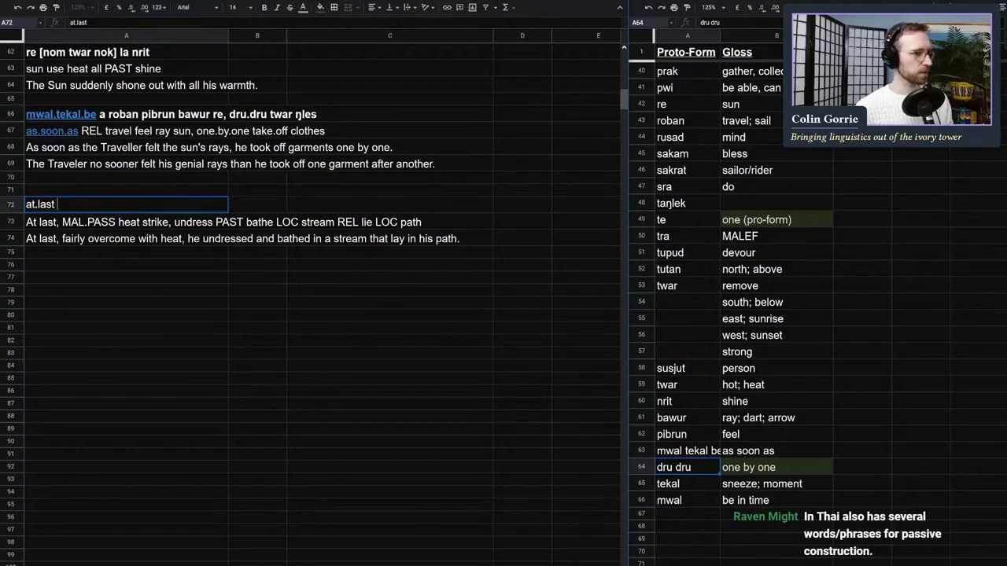
pyautogui.press('Delete')
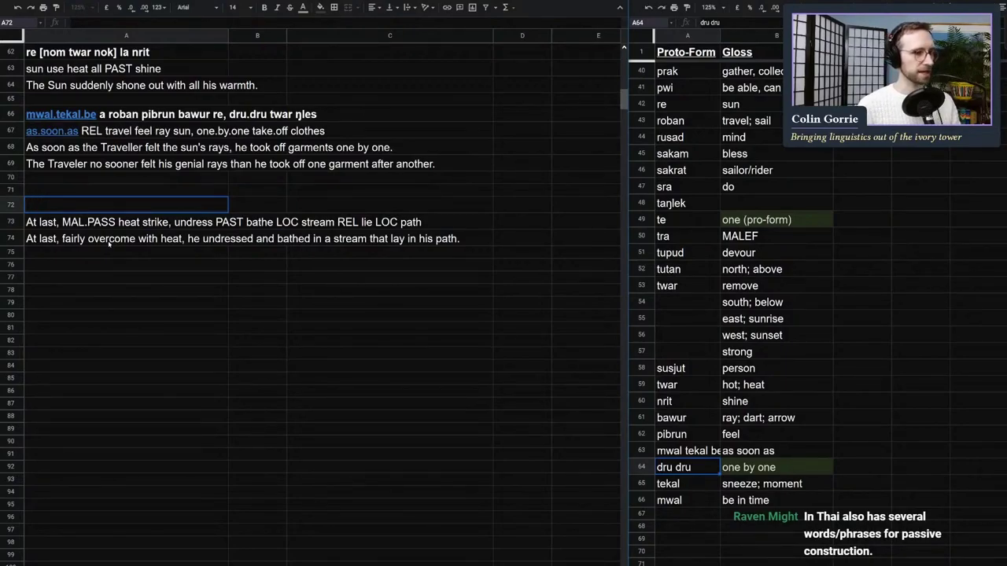
# Step: Look up the proto-form for "at last" in the lexicon and examine how the row 58 sentence expresses it
pyautogui.click(109, 249)
pyautogui.click(862, 201)
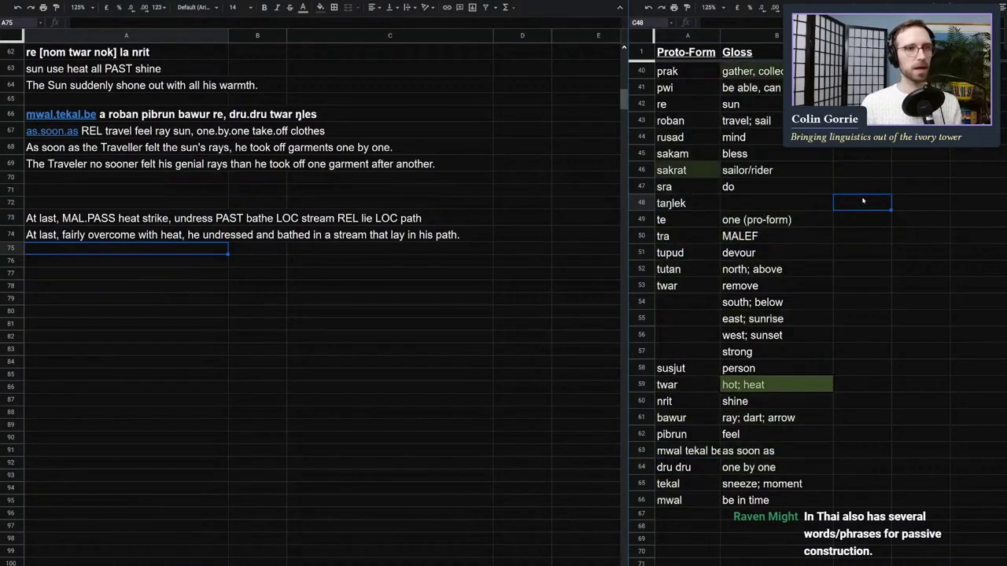
pyautogui.scroll(10, 862, 202)
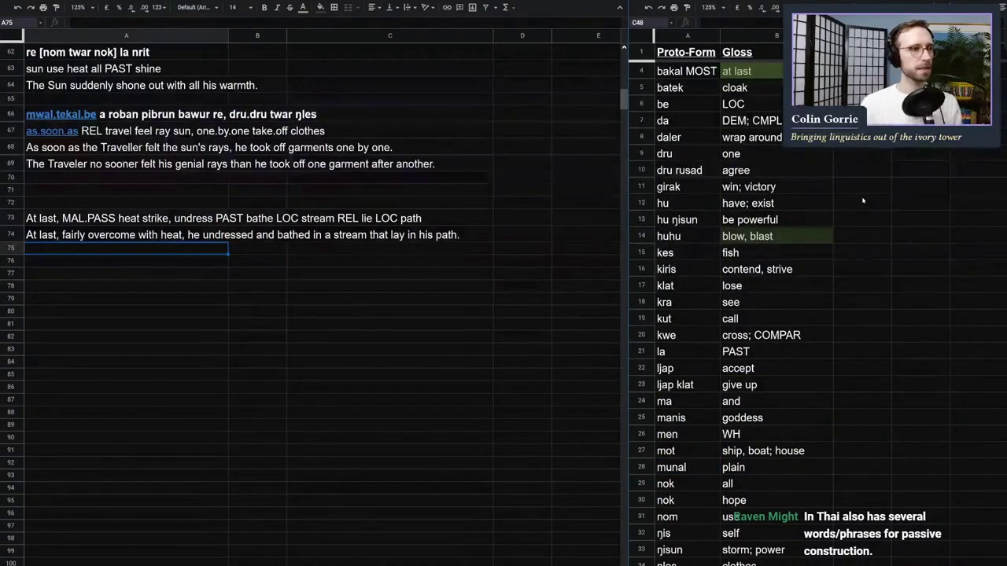
pyautogui.click(681, 71)
pyautogui.scroll(1, 706, 104)
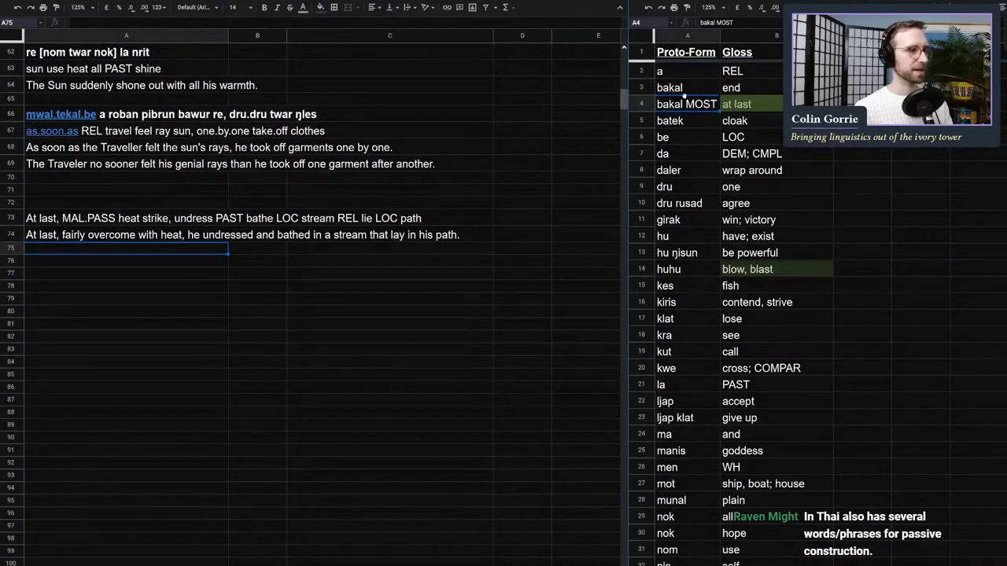
pyautogui.click(108, 148)
pyautogui.scroll(2, 109, 150)
pyautogui.scroll(4, 108, 148)
pyautogui.click(49, 176)
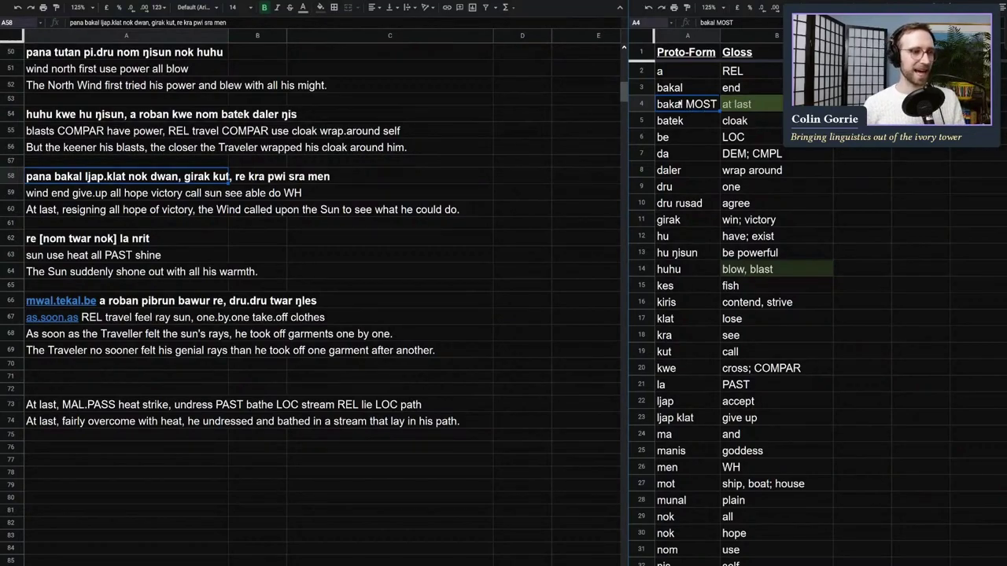
# Step: Copy "bakal" from the lexicon's "at last" entry and paste it as the first word of row 72
pyautogui.doubleClick(675, 105)
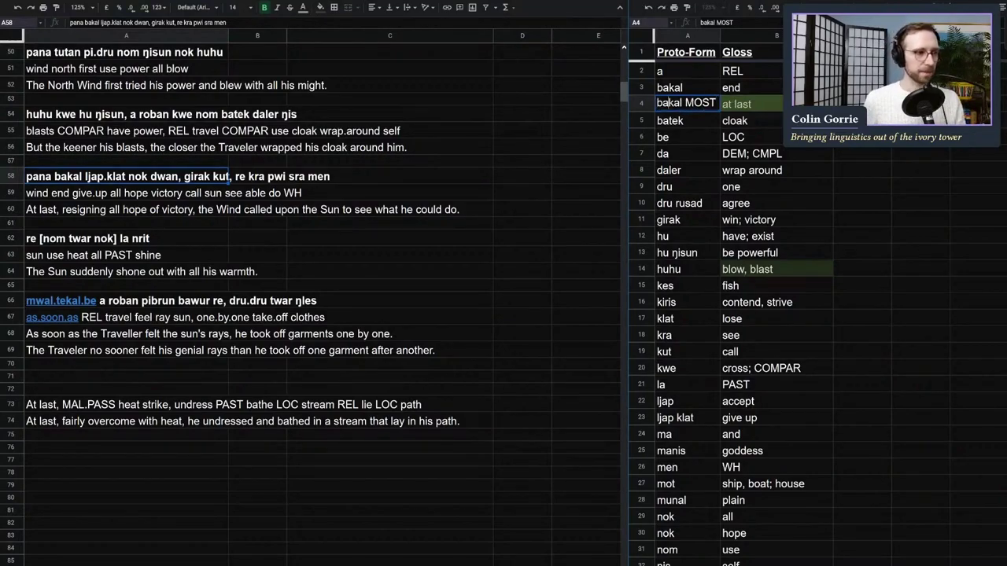
pyautogui.doubleClick(664, 103)
pyautogui.hotkey('ctrl', 'c')
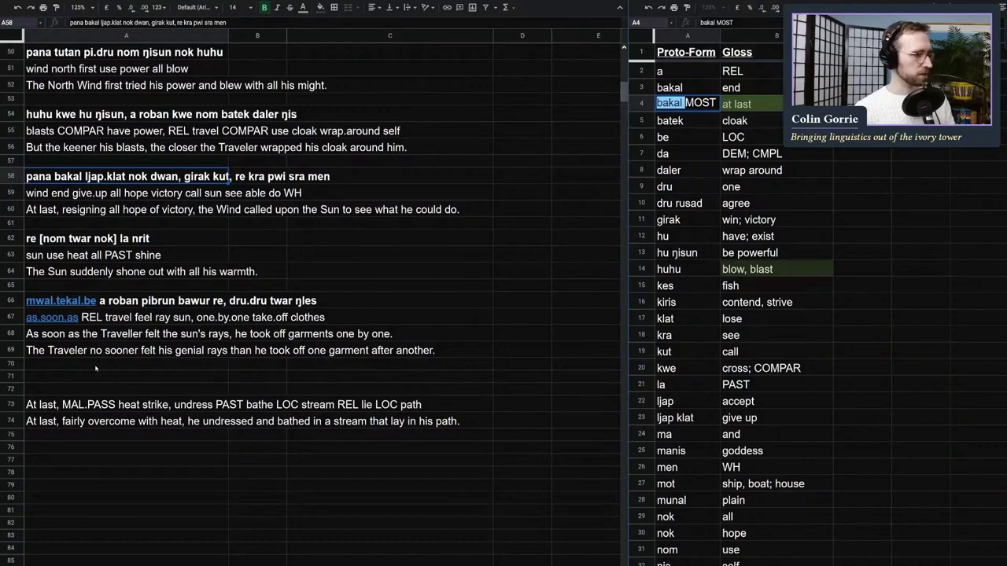
pyautogui.doubleClick(126, 388)
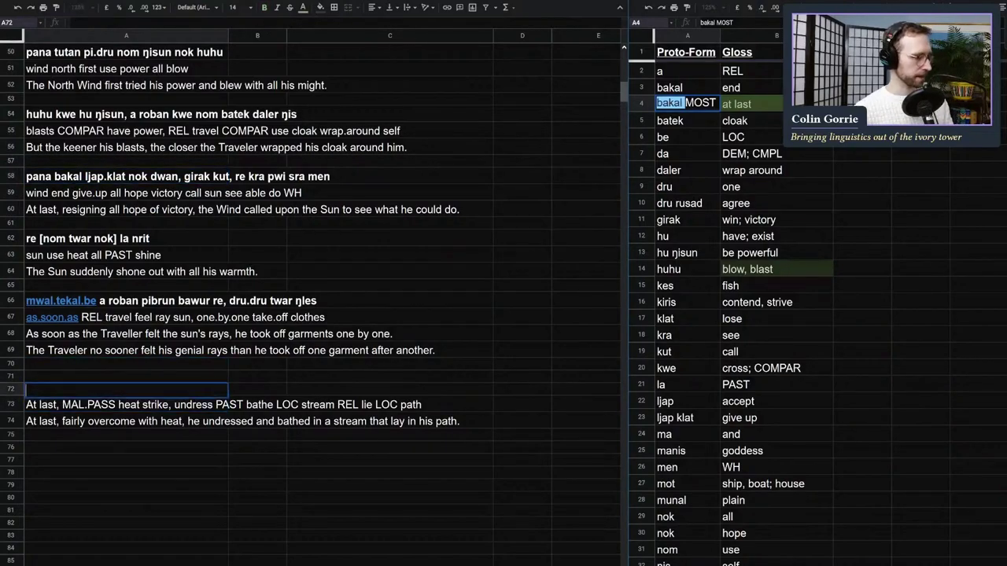
pyautogui.hotkey('ctrl', 'f')
pyautogui.click(50, 377)
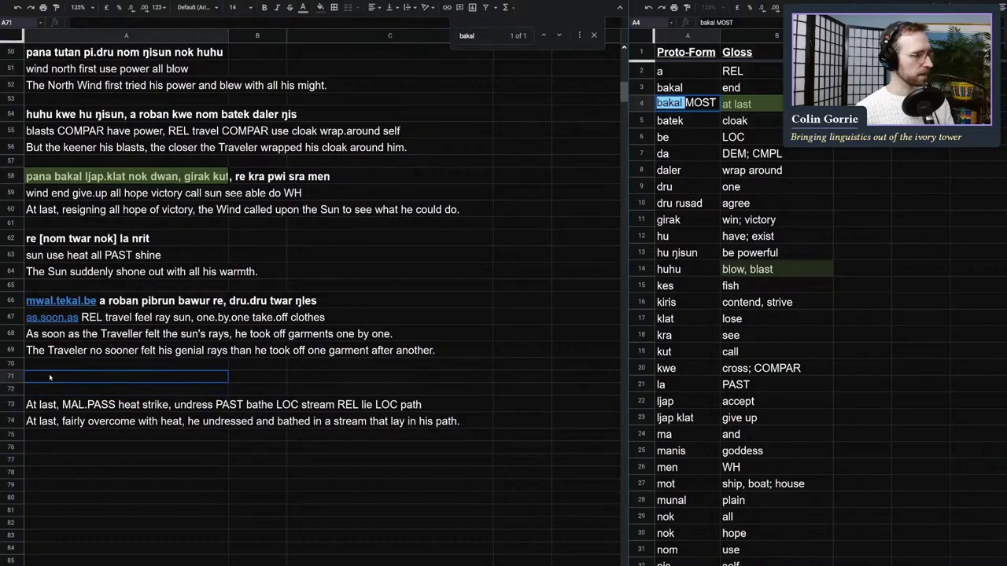
pyautogui.click(54, 395)
pyautogui.hotkey('ctrl', 'v')
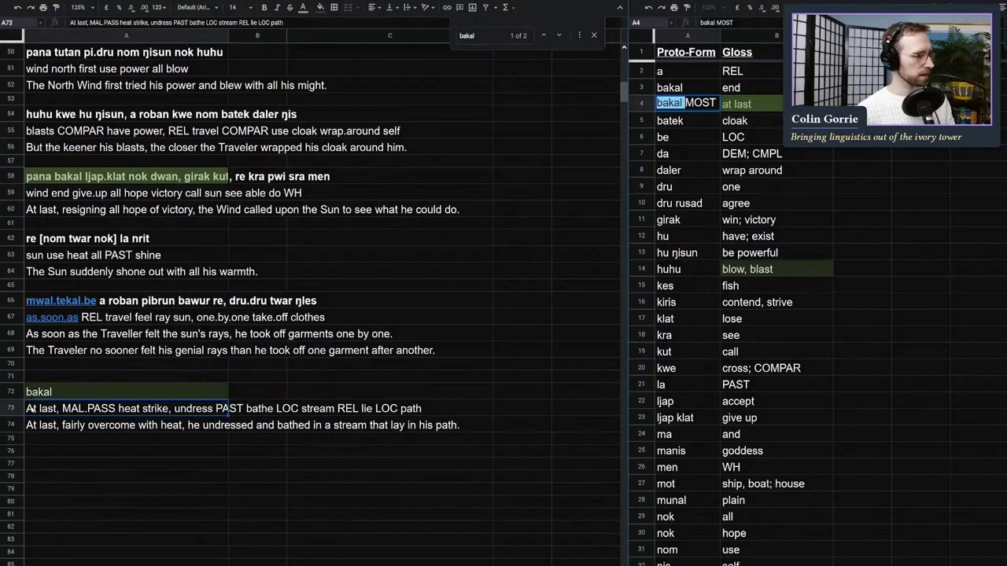
# Step: Change "At last" at the start of the row 73 gloss line to "at.last"
pyautogui.press('Return')
pyautogui.press('BackSpace')
pyautogui.write('.')
pyautogui.press('Home')
pyautogui.press('Delete')
pyautogui.write('a')
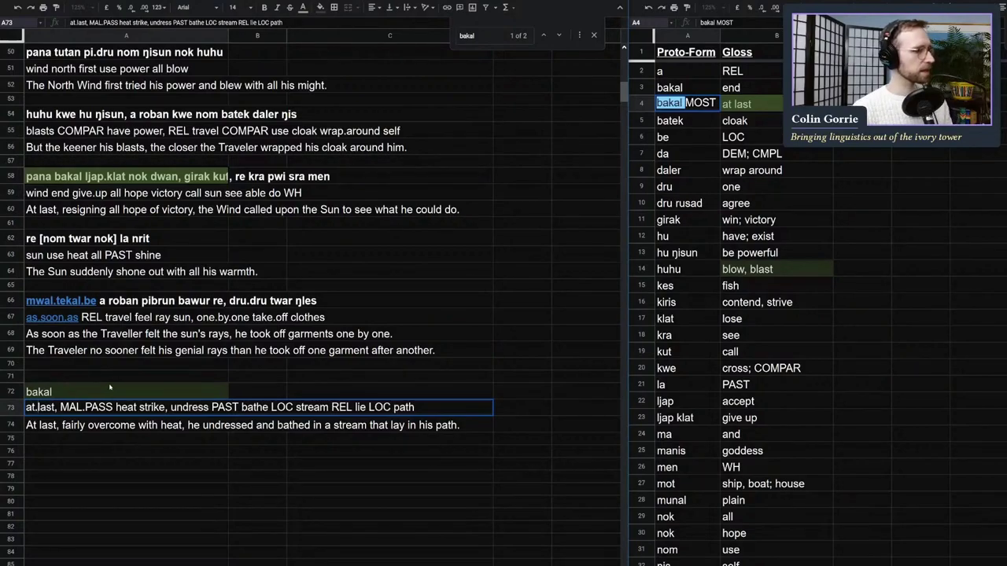
# Step: Extend the row 72 proto-language line after "bakal" with "PASS twar STRIKE", checking the lexicon for the needed words
pyautogui.click(107, 385)
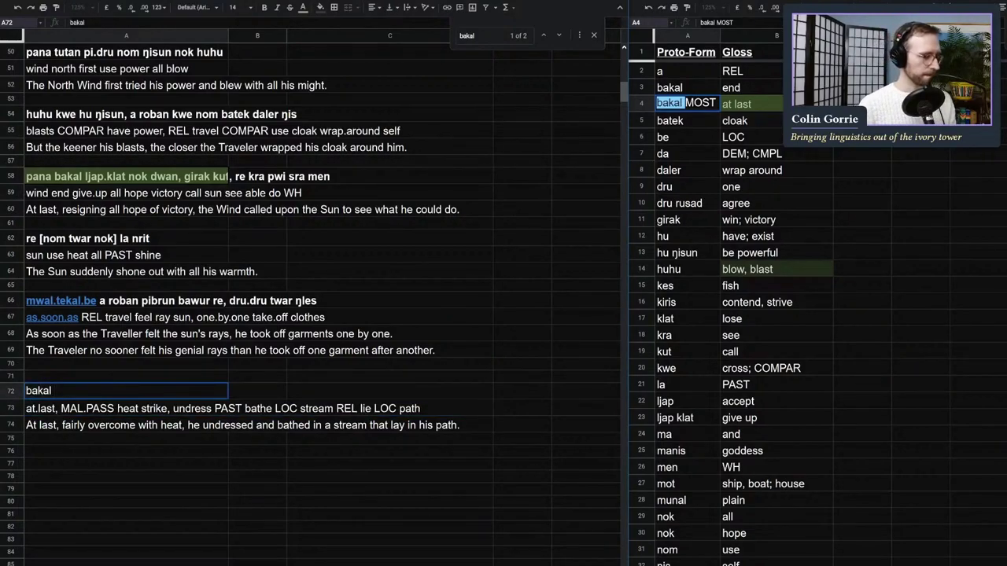
pyautogui.write('PASS')
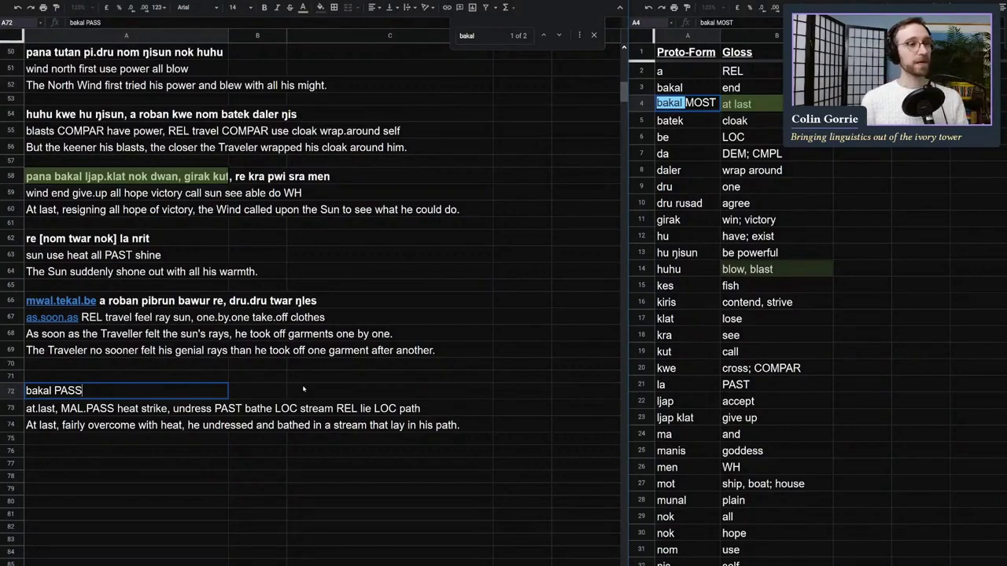
pyautogui.click(713, 326)
pyautogui.press('pagedown')
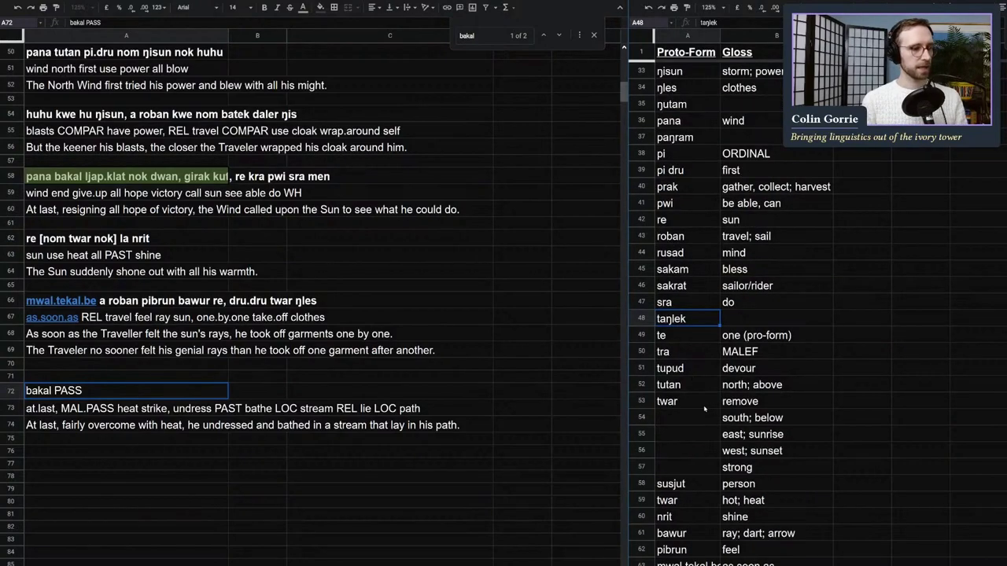
pyautogui.write('bakal PASS twar')
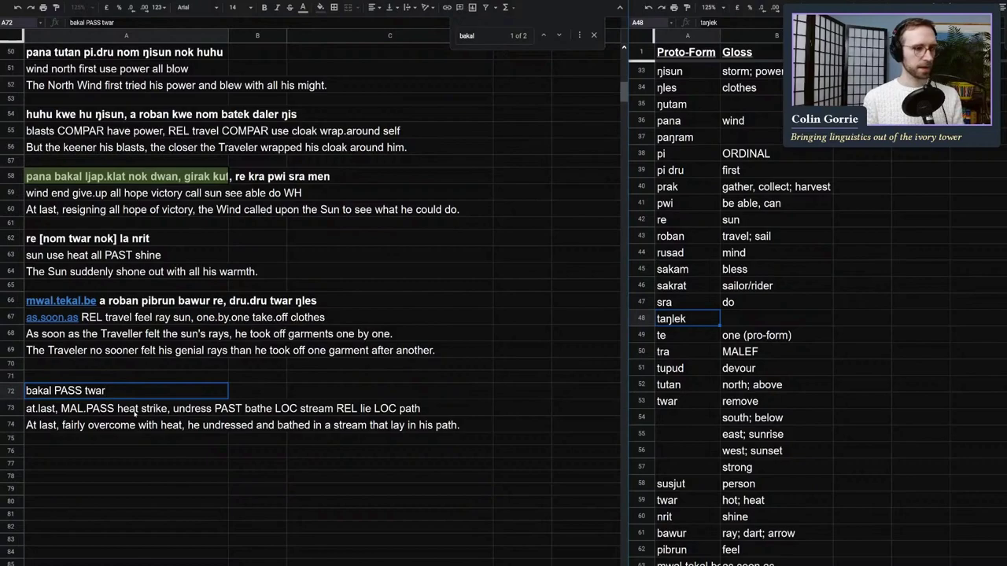
pyautogui.write(' STRIKE')
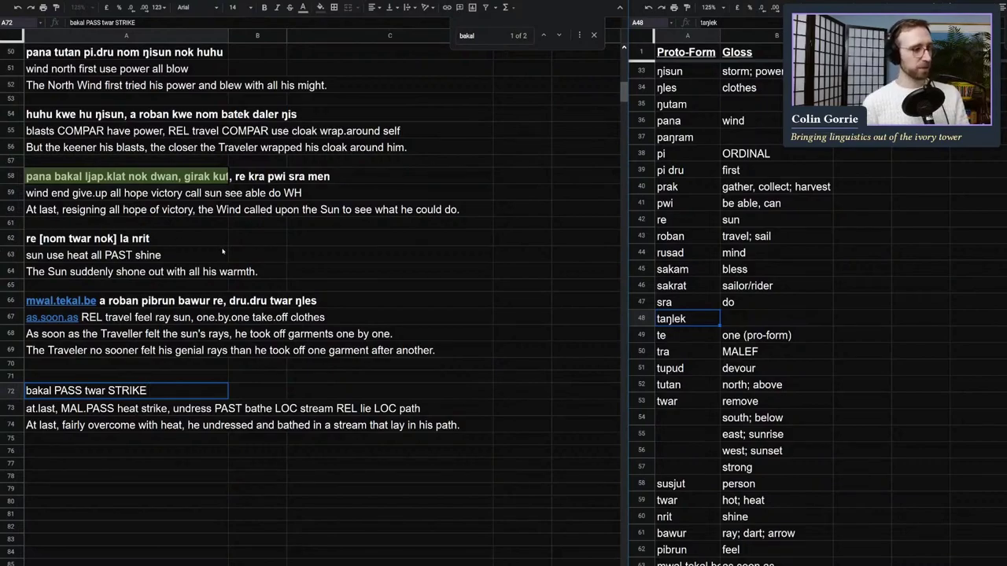
# Step: Add "twar ŋles" for "undress" to the row 72 line, following the wording of the row 66 sentence
pyautogui.write(' twar')
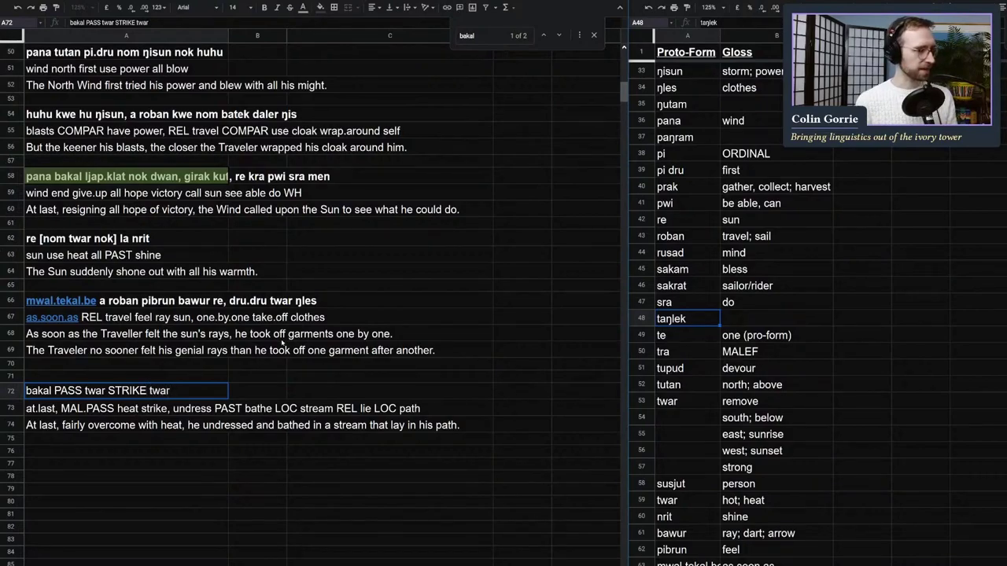
pyautogui.click(178, 306)
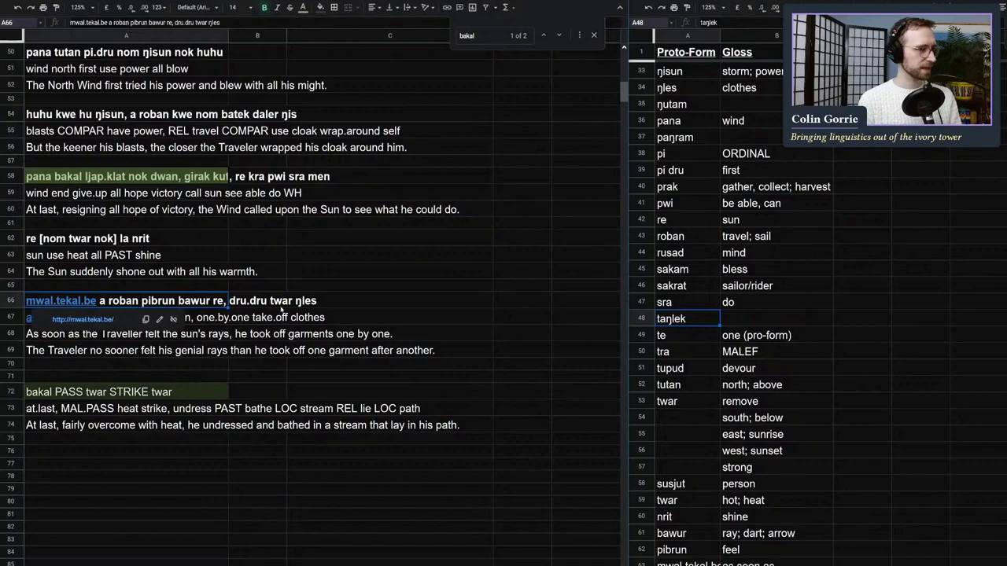
pyautogui.press('Down')
pyautogui.press('Down')
pyautogui.press('Down')
pyautogui.press('Down')
pyautogui.press('Down')
pyautogui.press('Down')
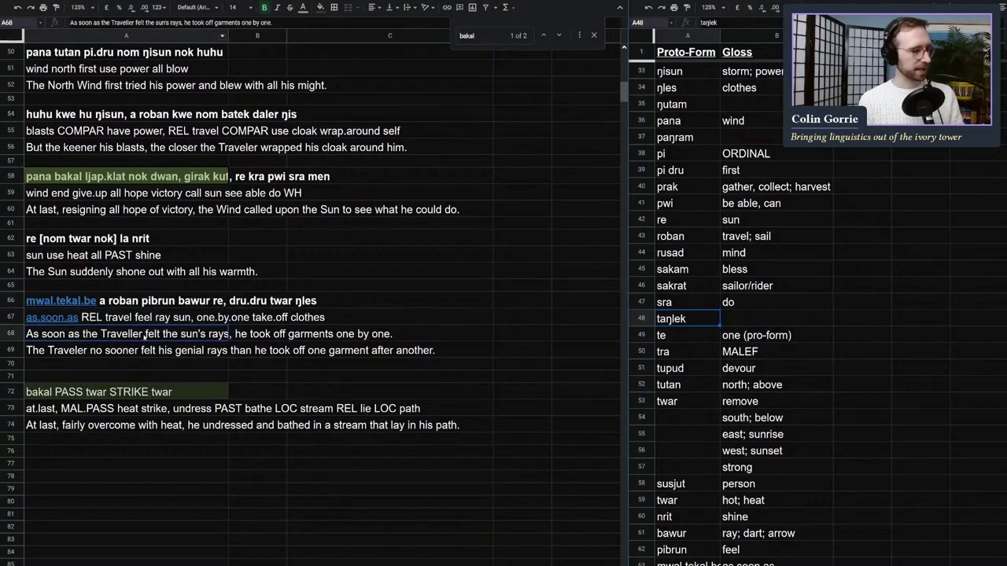
pyautogui.press('Return')
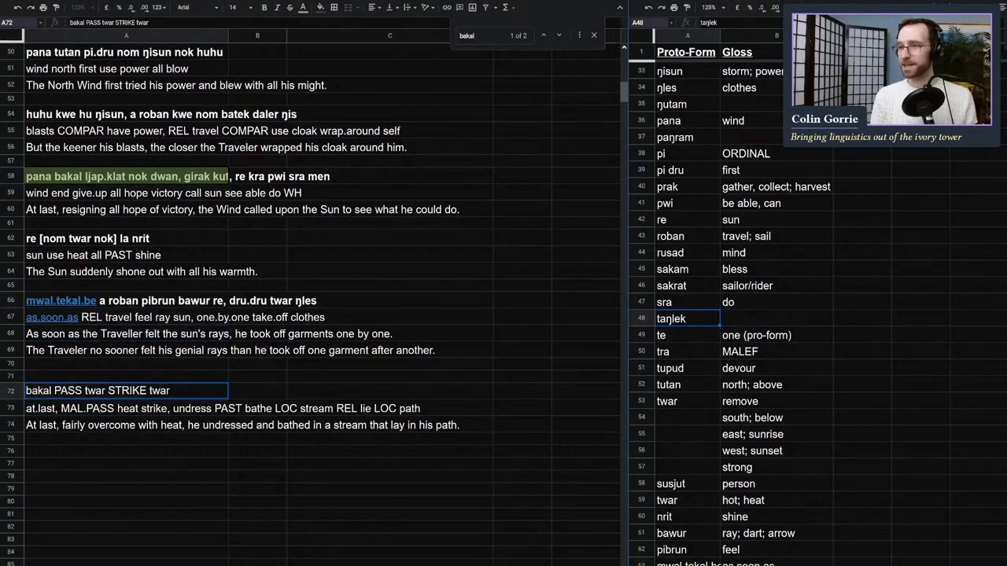
pyautogui.write('ŋles')
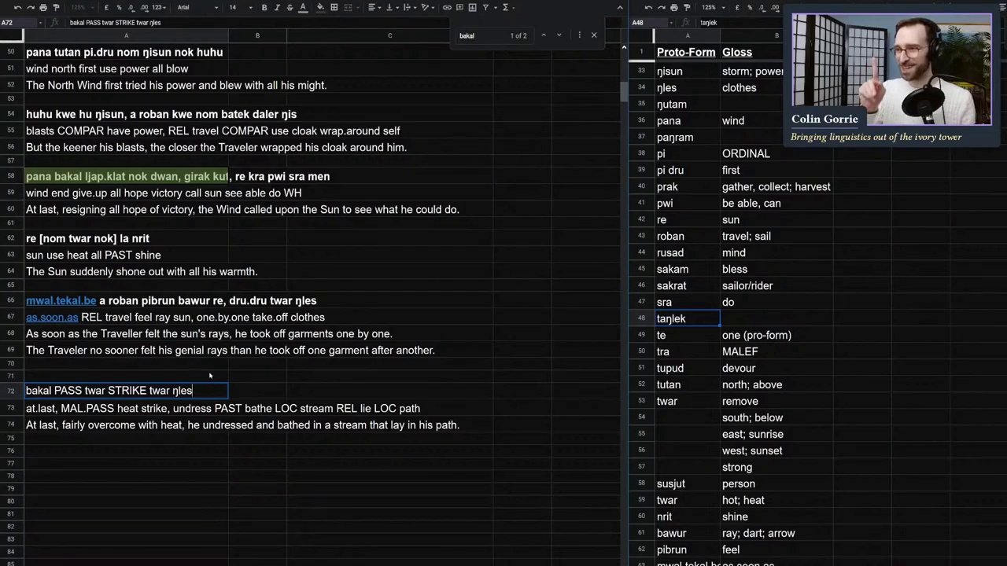
# Step: Continue the row 72 proto-language line after "ŋles" with "BATHE be STREAM a"
pyautogui.click(146, 381)
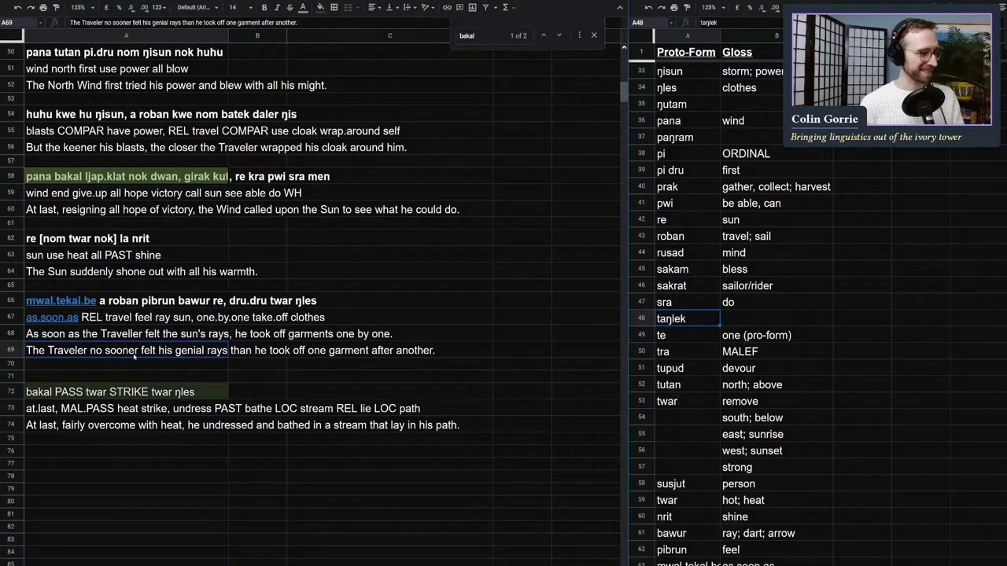
pyautogui.click(207, 392)
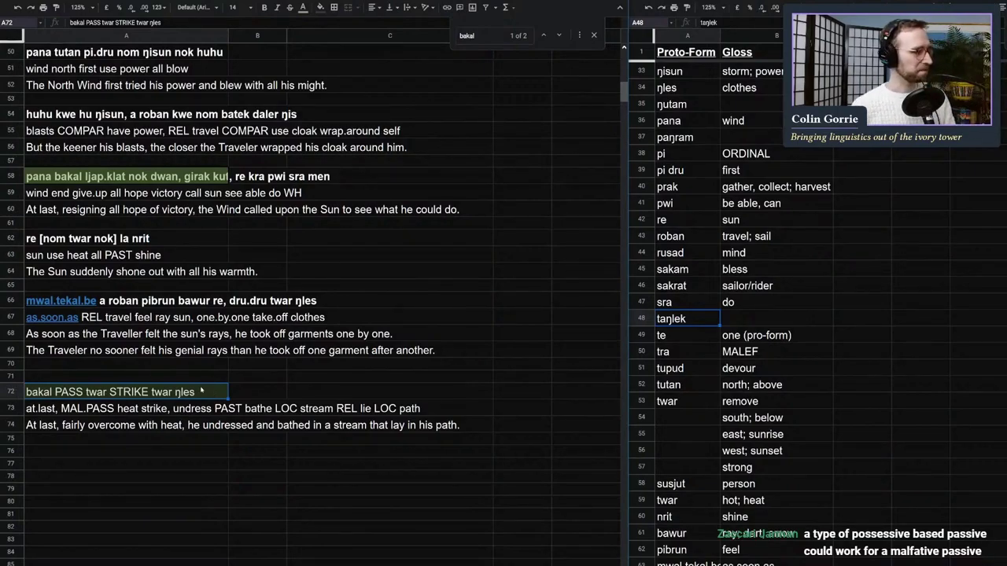
pyautogui.doubleClick(200, 391)
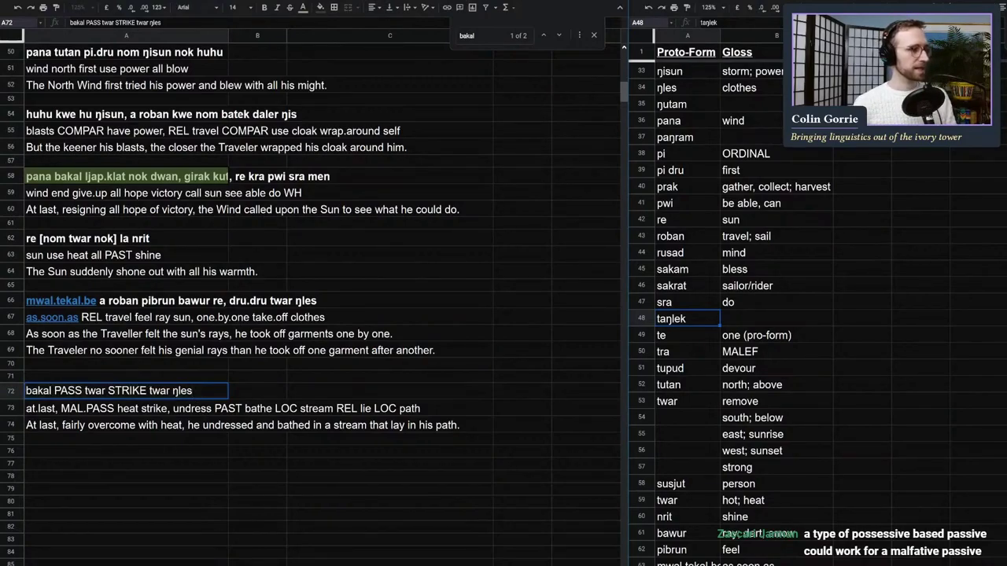
pyautogui.write('AN')
pyautogui.press('BackSpace')
pyautogui.press('BackSpace')
pyautogui.press('BackSpace')
pyautogui.write('BATHE be STREAM a ')
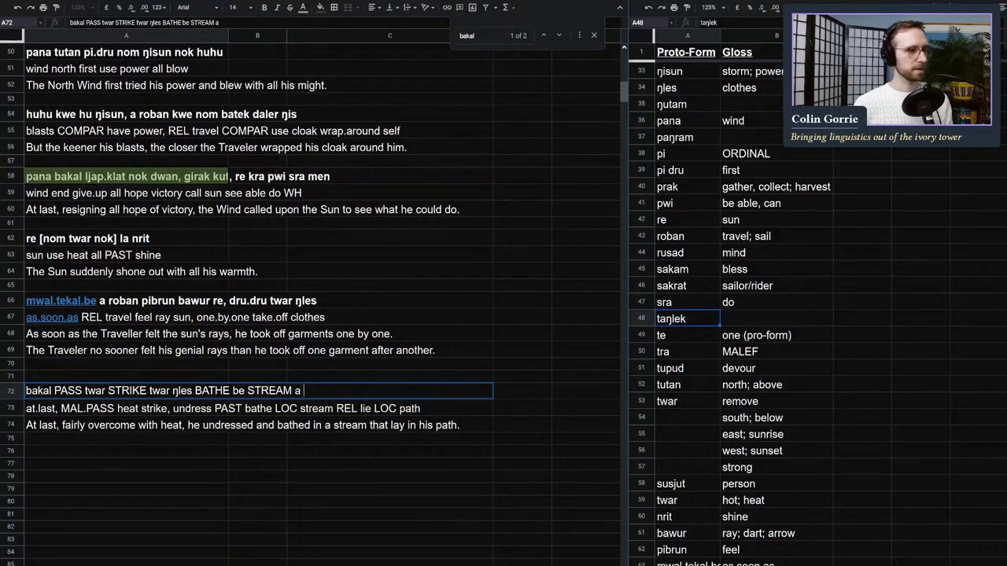
# Step: Finish the row 72 line with the placeholder wording "LIE be PATH" after the relative marker "a"
pyautogui.write('lie')
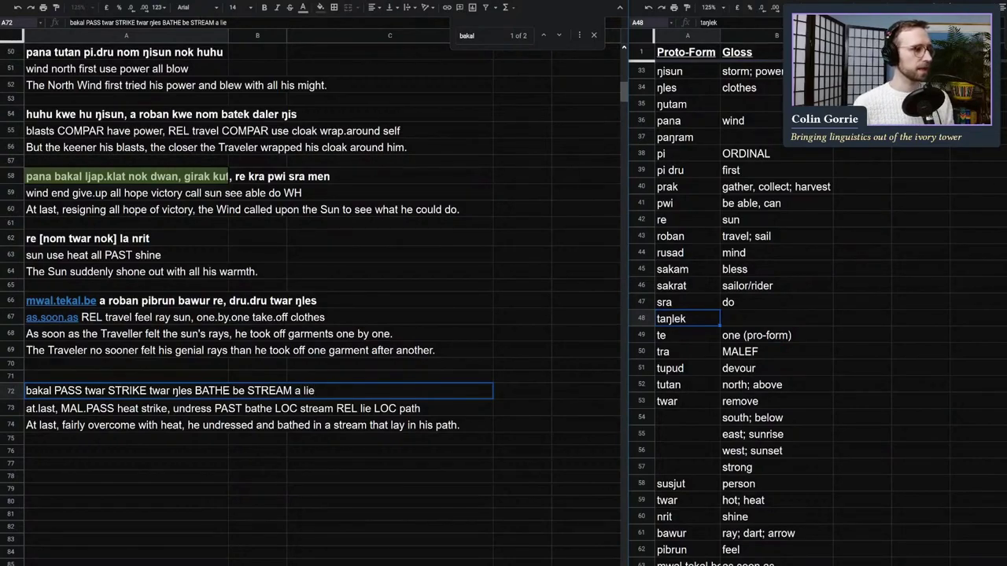
pyautogui.write(' BE pa')
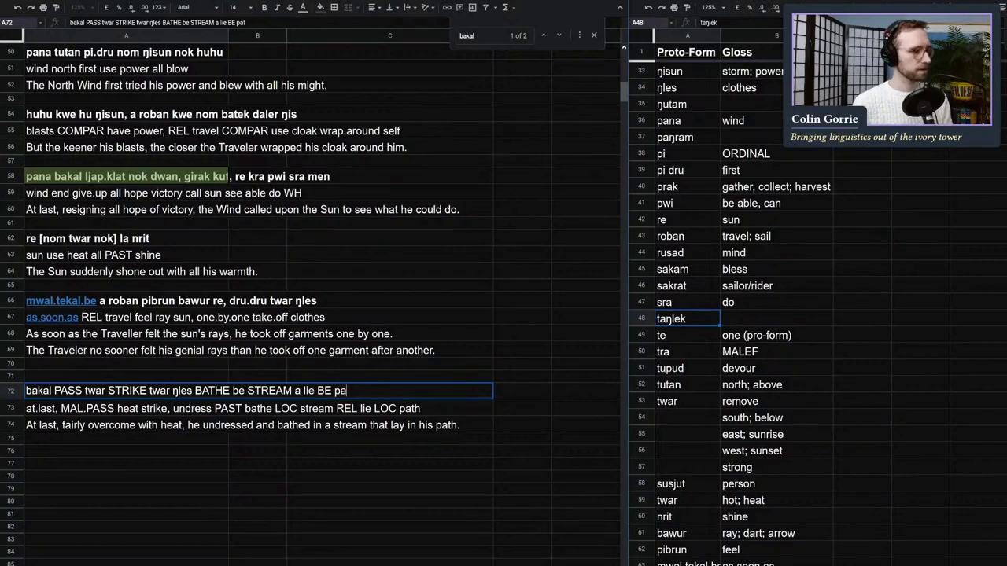
pyautogui.press('BackSpace')
pyautogui.press('BackSpace')
pyautogui.press('BackSpace')
pyautogui.press('BackSpace')
pyautogui.press('BackSpace')
pyautogui.write('be PATH')
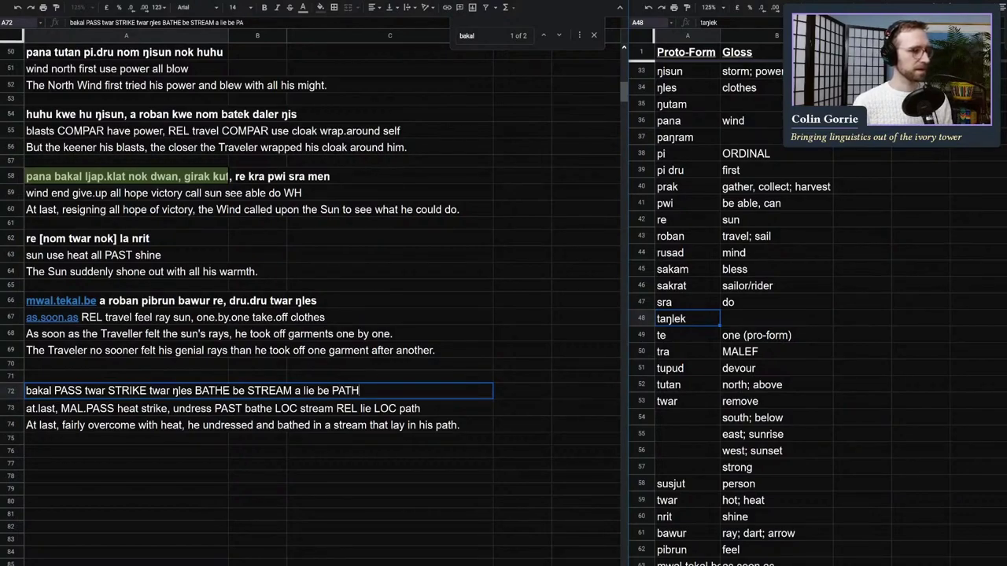
pyautogui.doubleClick(306, 391)
pyautogui.write('LIE')
pyautogui.press('Return')
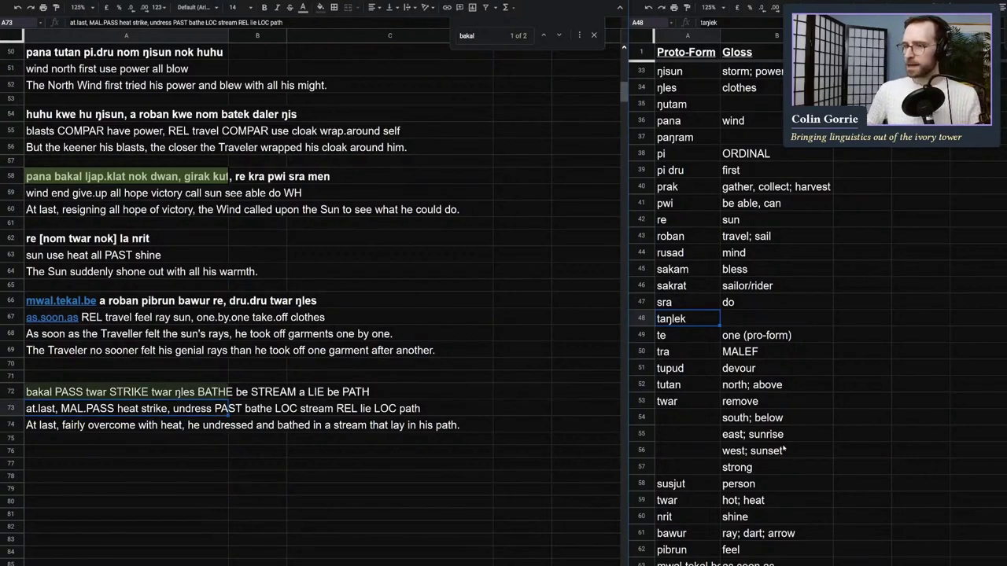
# Step: Add the glosses "MAL.PASS", "strike" and "bathe" as new entries at the end of the lexicon, from row 67
pyautogui.click(712, 431)
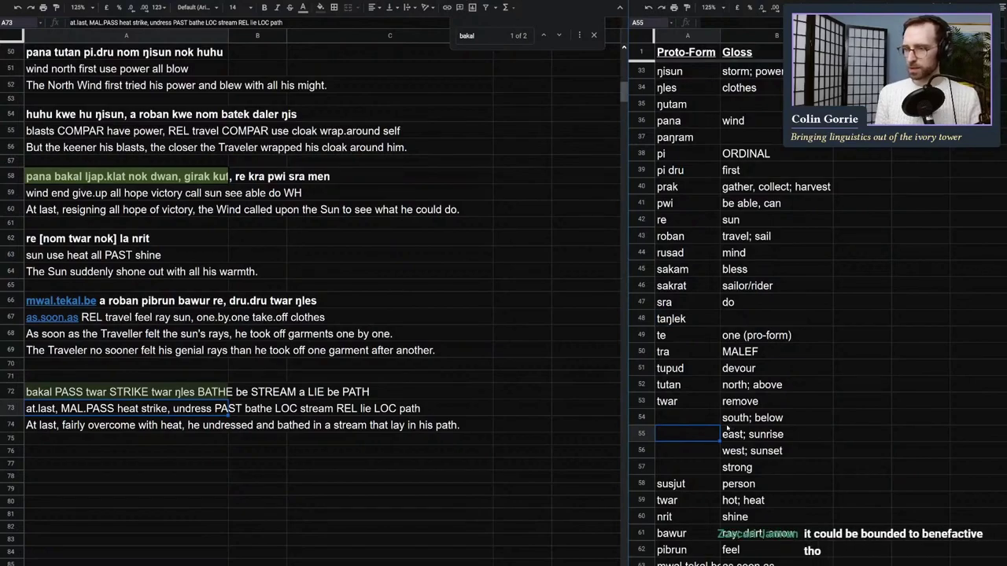
pyautogui.scroll(-2, 700, 445)
pyautogui.click(704, 447)
pyautogui.scroll(-3, 708, 447)
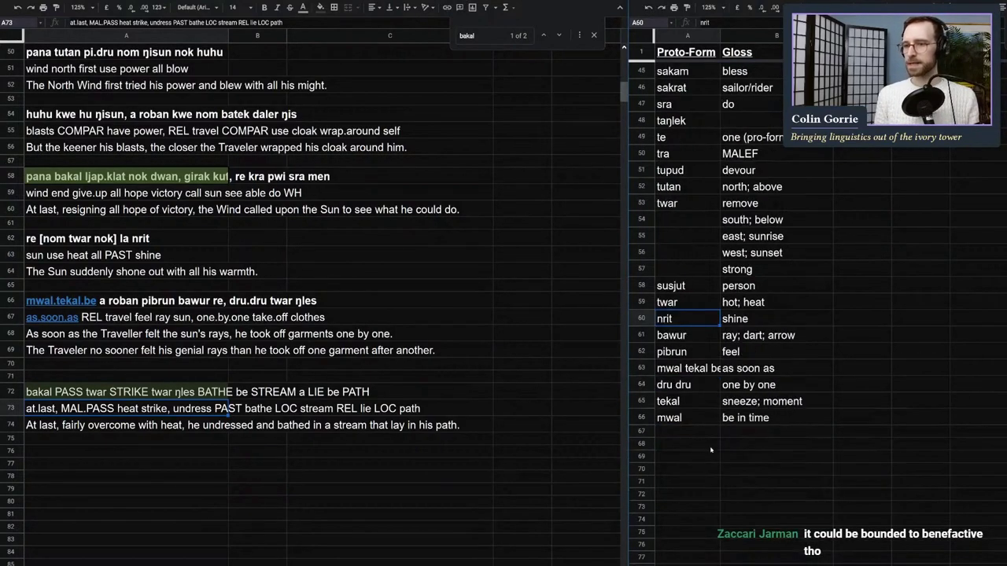
pyautogui.click(730, 433)
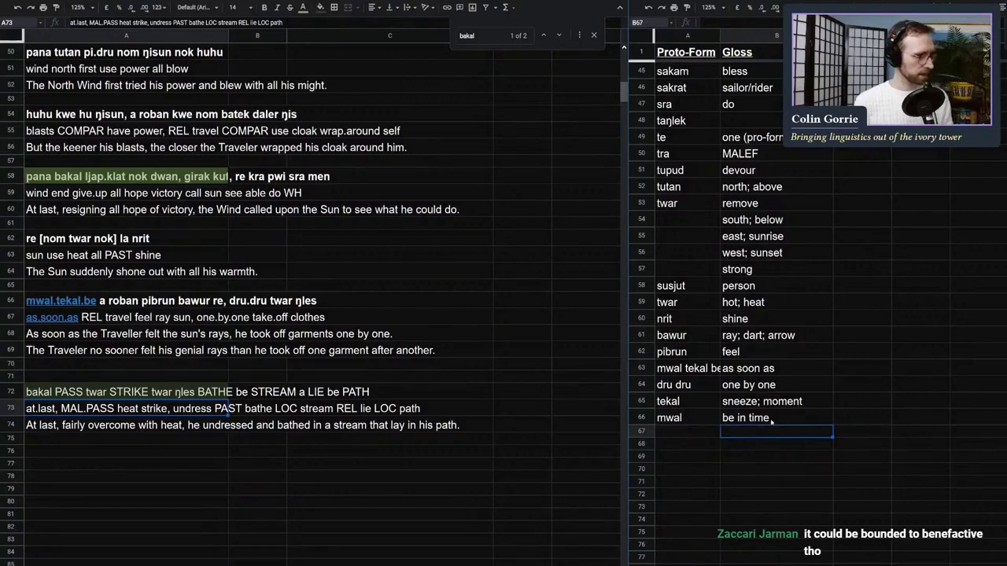
pyautogui.write('M')
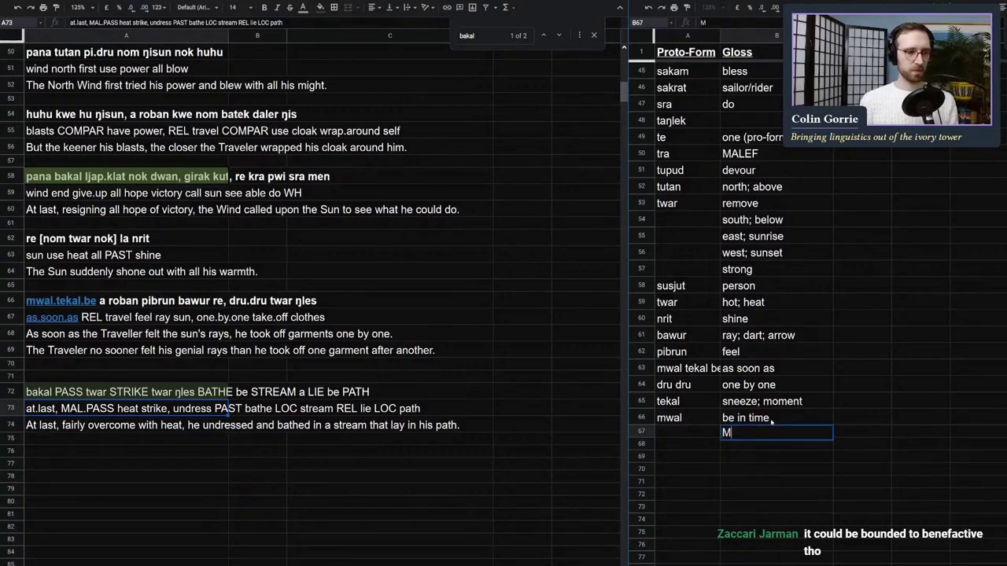
pyautogui.write('AL.PASS')
pyautogui.press('Return')
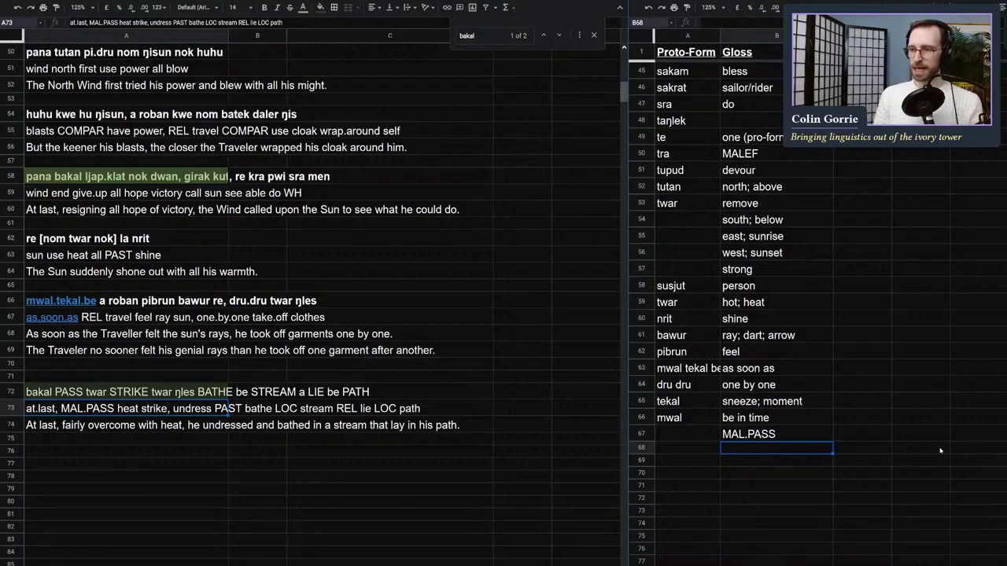
pyautogui.write('strike')
pyautogui.press('Return')
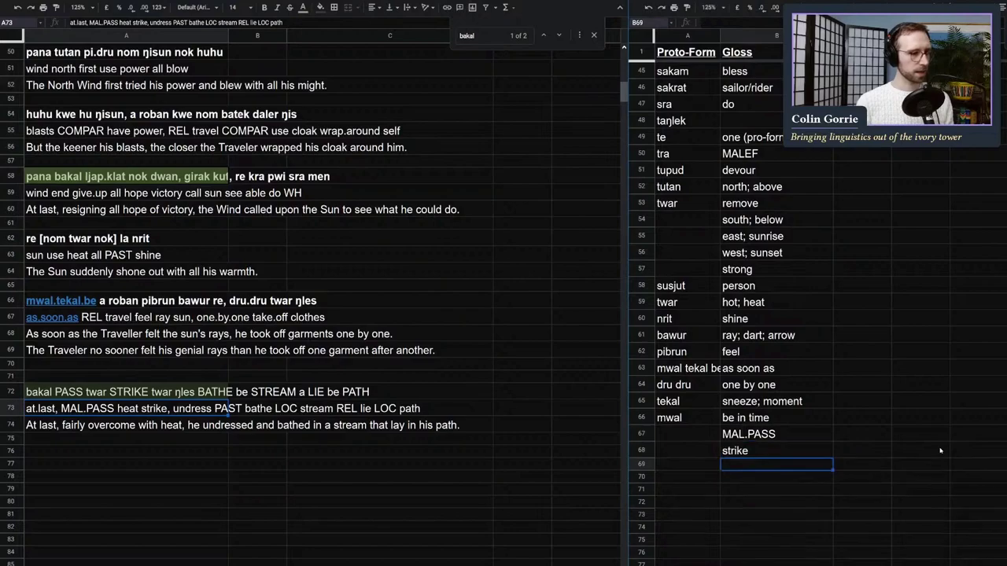
pyautogui.write('bathe')
pyautogui.press('Return')
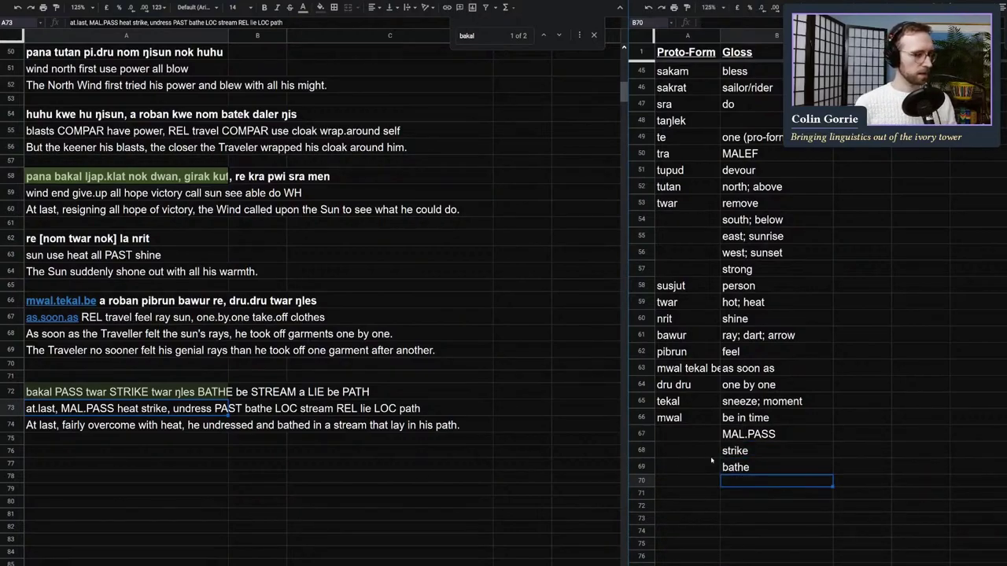
# Step: Insert the past marker "la" before "BATHE" in the row 72 proto-language line
pyautogui.click(201, 392)
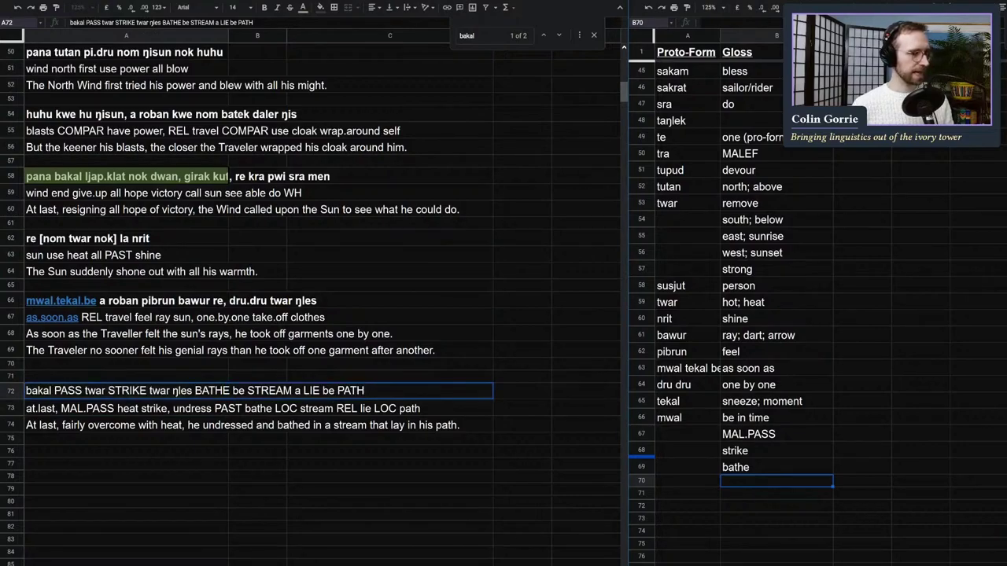
pyautogui.write('la')
pyautogui.press('Return')
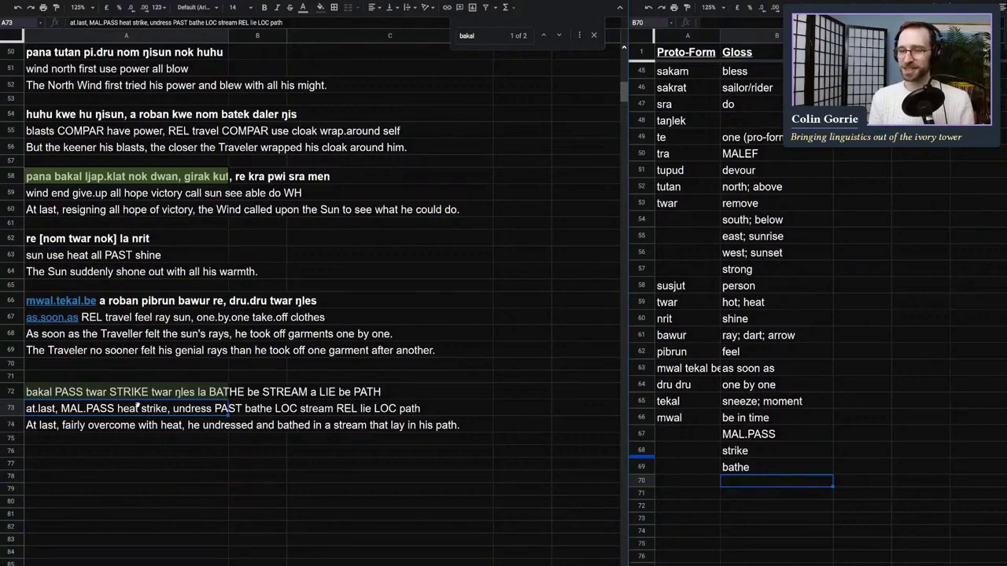
pyautogui.press('Up')
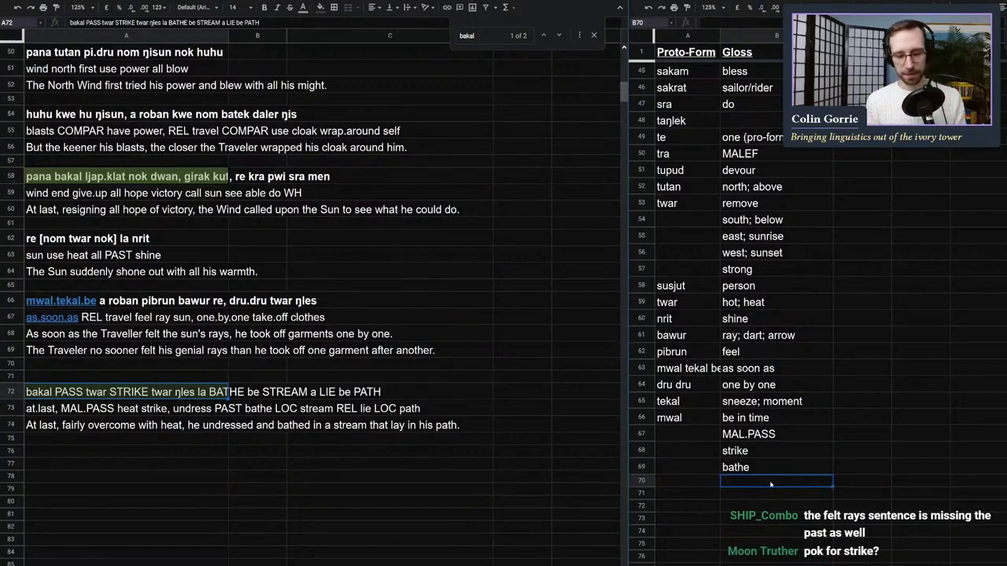
# Step: Add the glosses "stream", "lie; be located" and "path" to the lexicon below "bathe"
pyautogui.write('stream')
pyautogui.press('Return')
pyautogui.write('lie;')
pyautogui.write(' be l')
pyautogui.press('BackSpace')
pyautogui.write('be located')
pyautogui.press('Return')
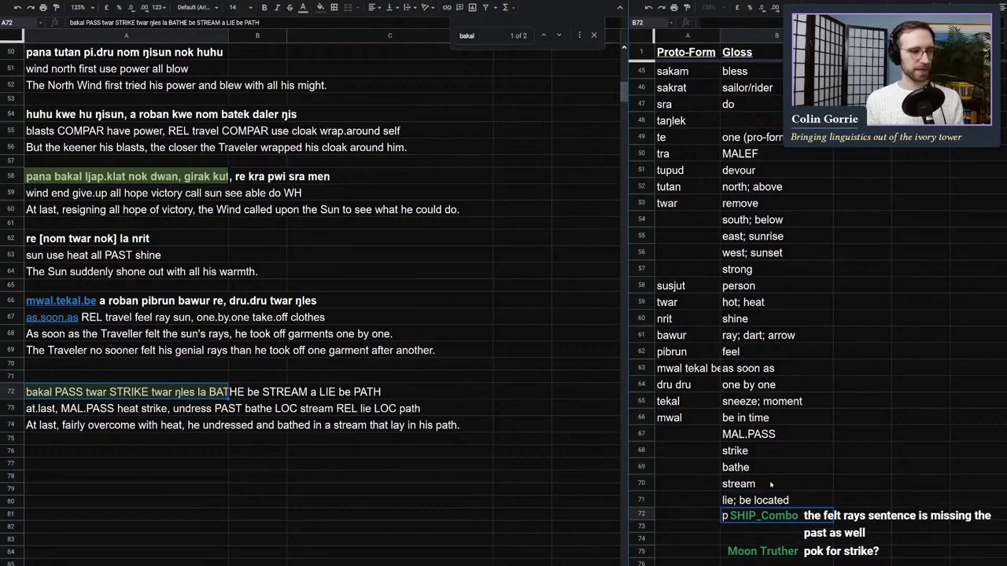
pyautogui.write('ath')
pyautogui.press('Return')
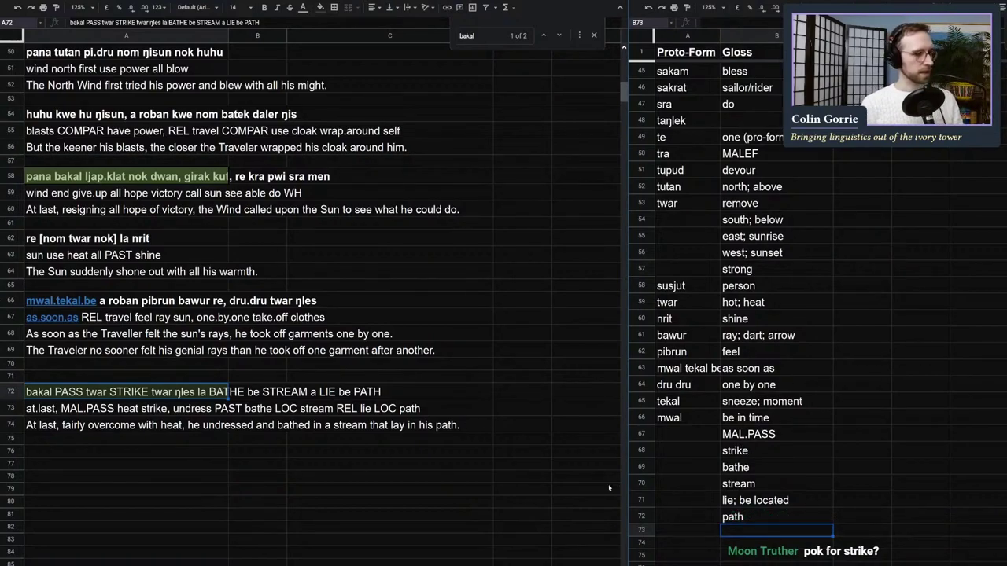
# Step: Enter "pok" as the proto-form for "strike" in the lexicon and replace "STRIKE" with it in row 72
pyautogui.click(688, 454)
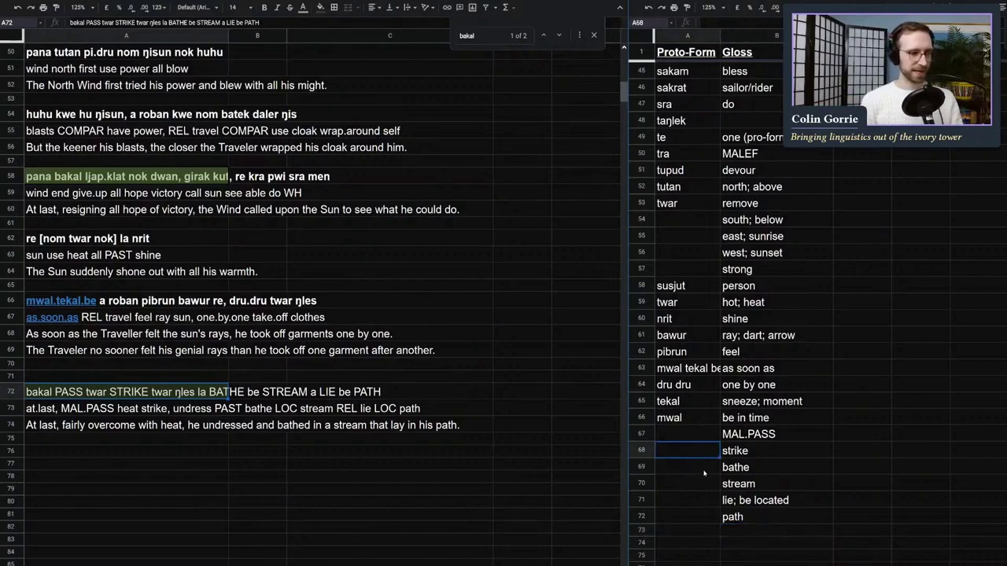
pyautogui.write('pok')
pyautogui.press('Return')
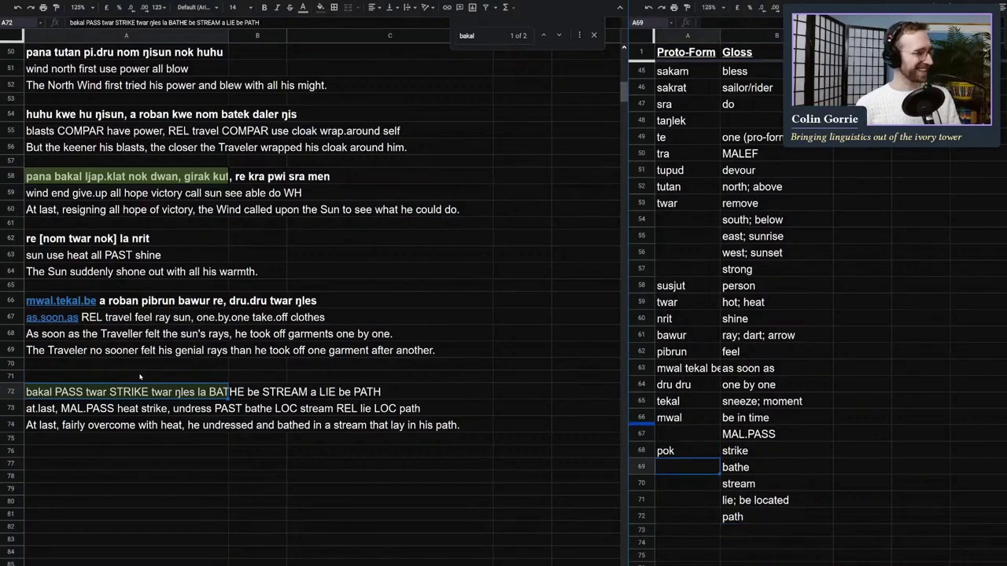
pyautogui.doubleClick(129, 392)
pyautogui.write('pok')
pyautogui.click(142, 424)
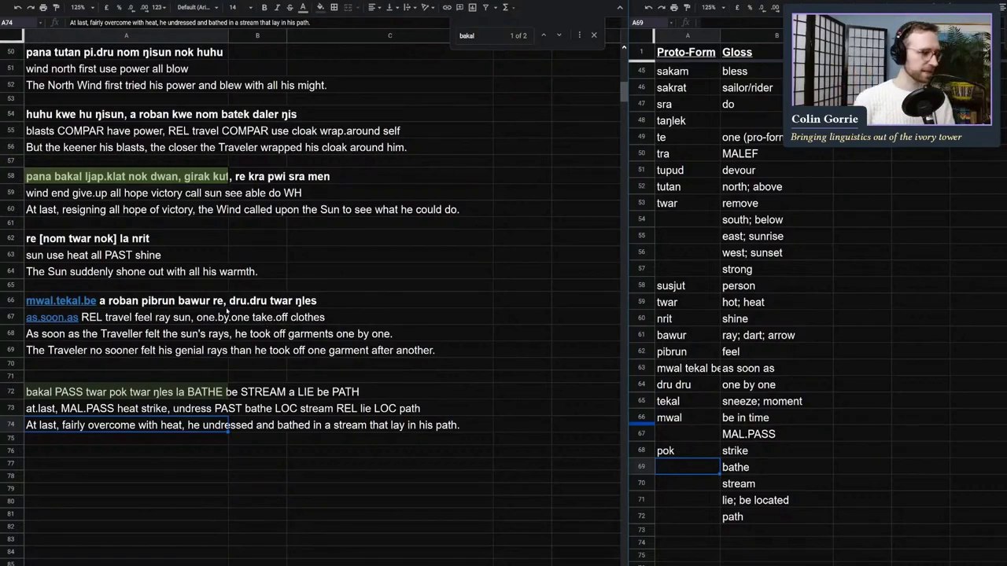
# Step: Insert the past marker "la" before "twar" in the row 66 proto-language sentence
pyautogui.click(155, 306)
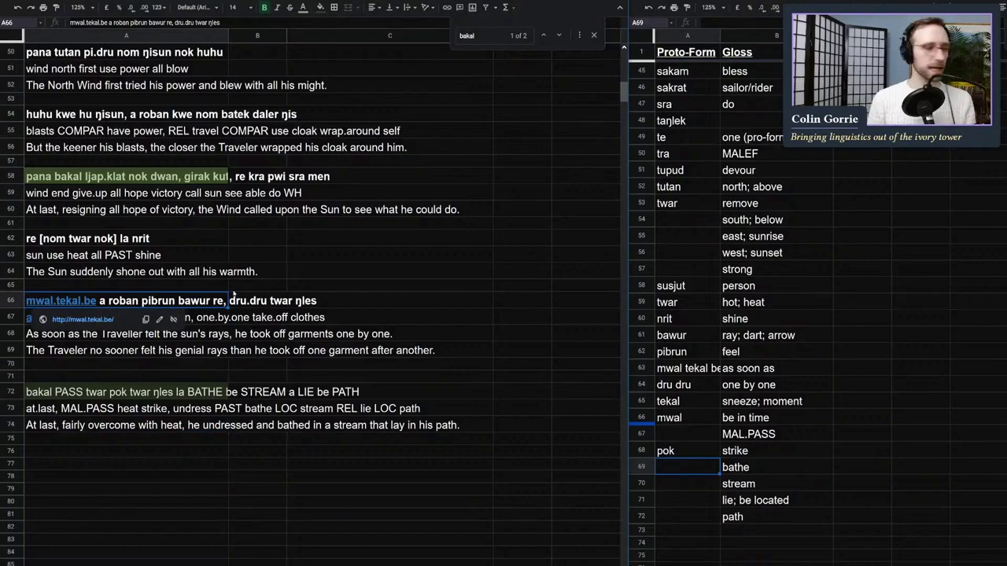
pyautogui.press('Return')
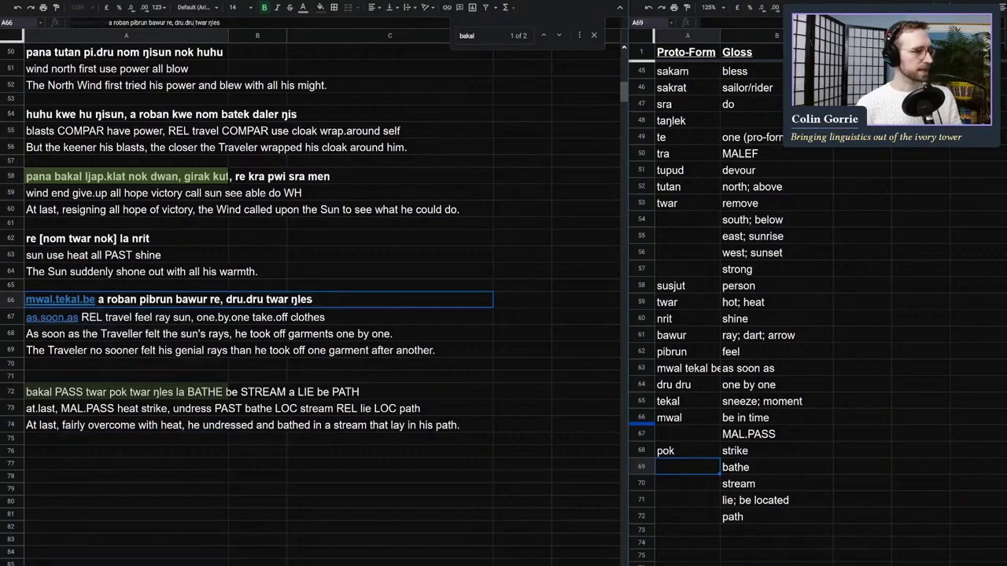
pyautogui.click(270, 300)
pyautogui.write('la')
pyautogui.press('Return')
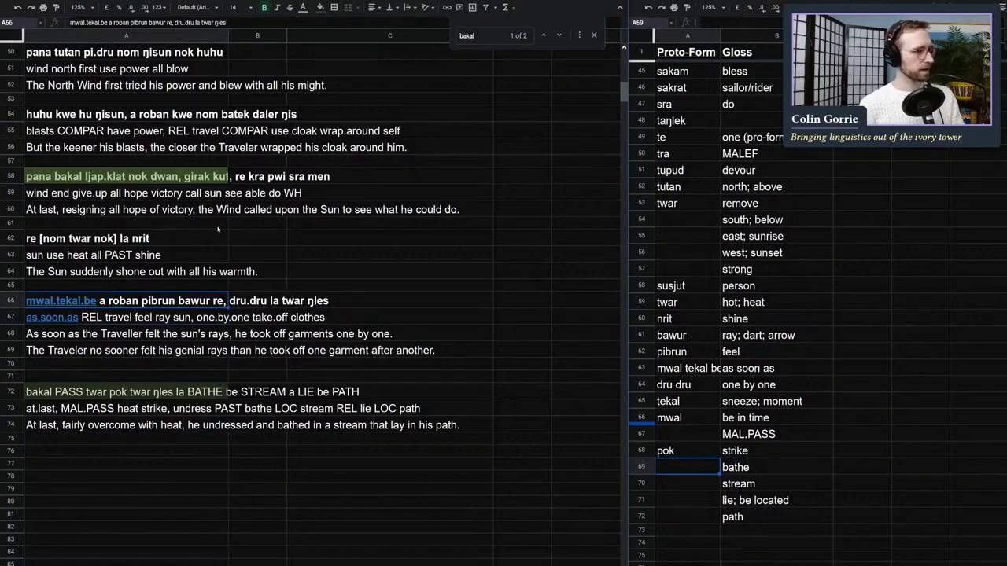
# Step: Add "PAST" before "take.off" in the row 67 gloss line
pyautogui.doubleClick(253, 316)
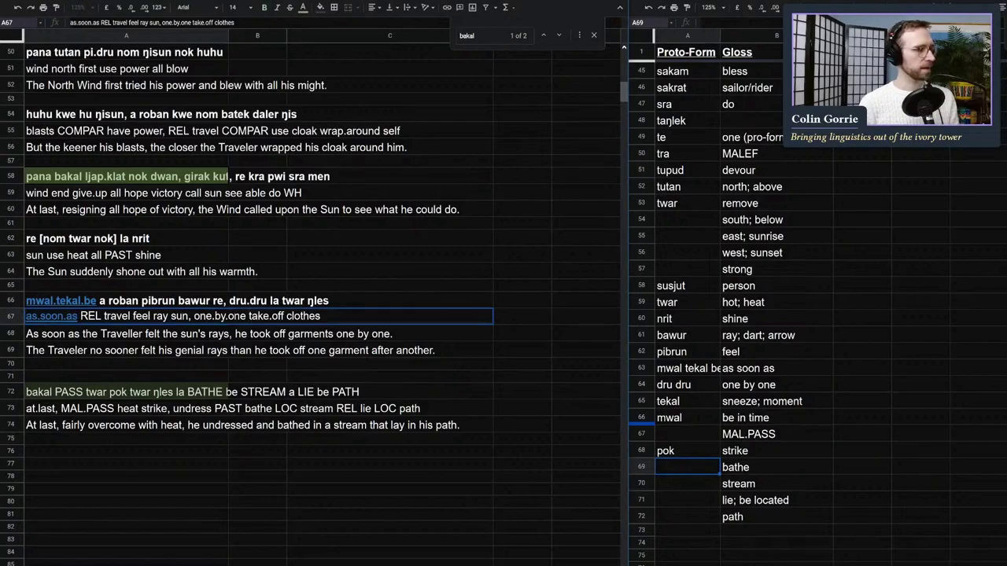
pyautogui.write('PST')
pyautogui.press('Return')
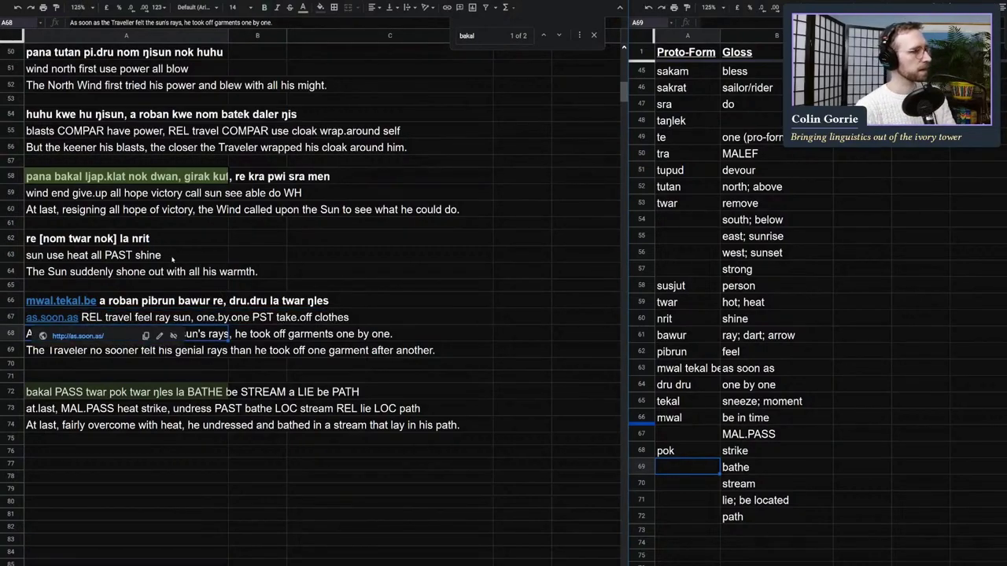
pyautogui.click(234, 265)
pyautogui.click(222, 322)
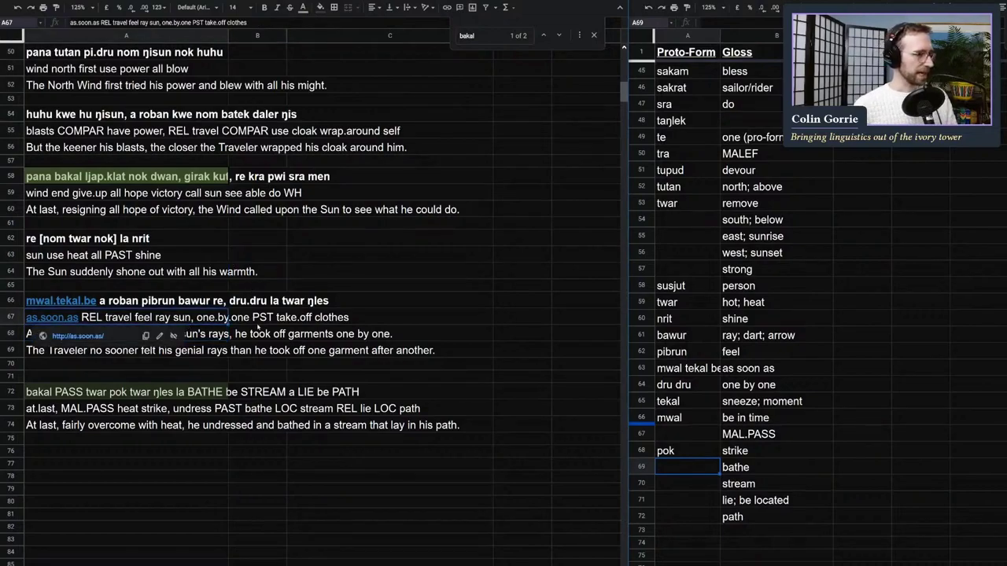
pyautogui.click(194, 22)
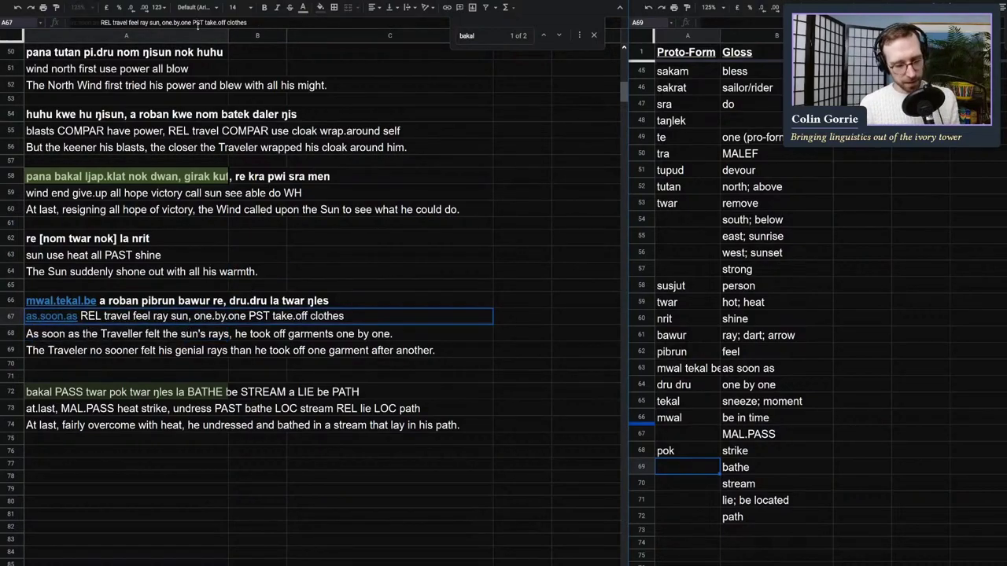
pyautogui.write('A')
pyautogui.press('Return')
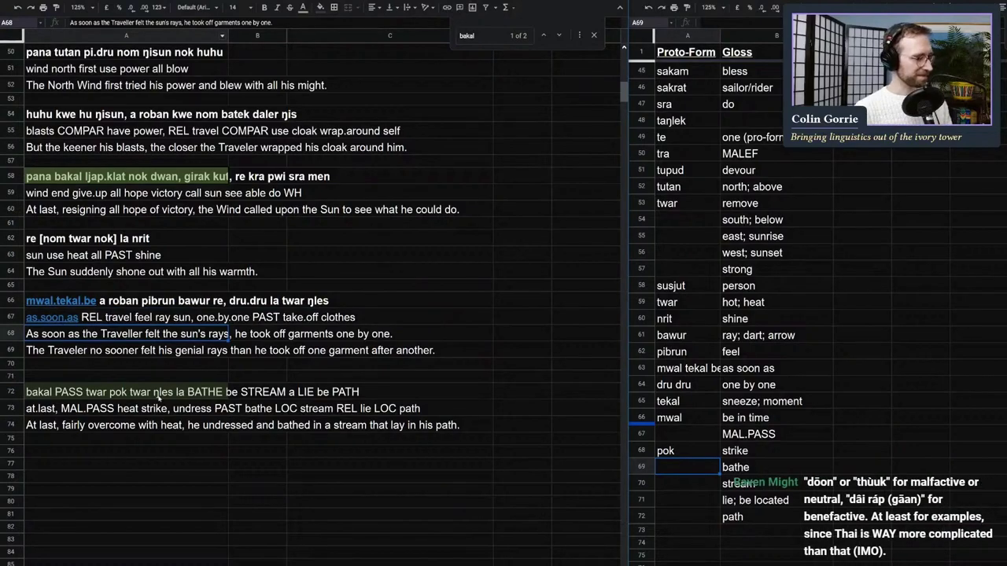
pyautogui.click(158, 393)
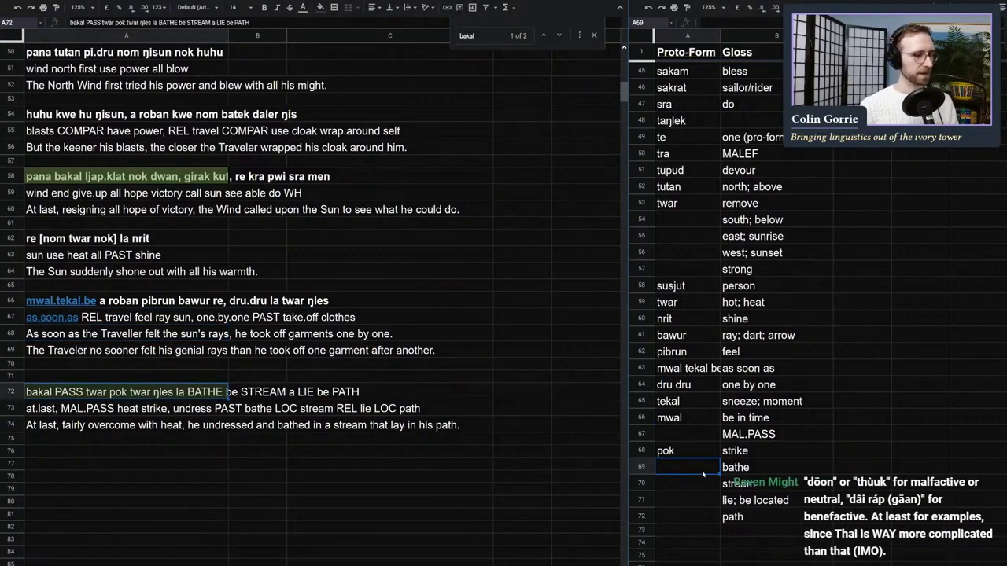
pyautogui.click(709, 450)
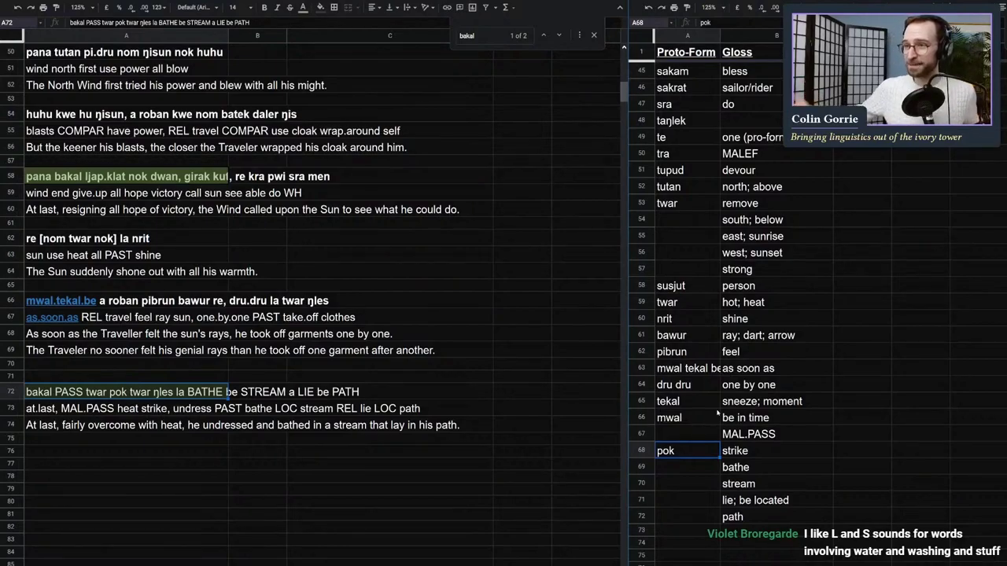
pyautogui.click(688, 440)
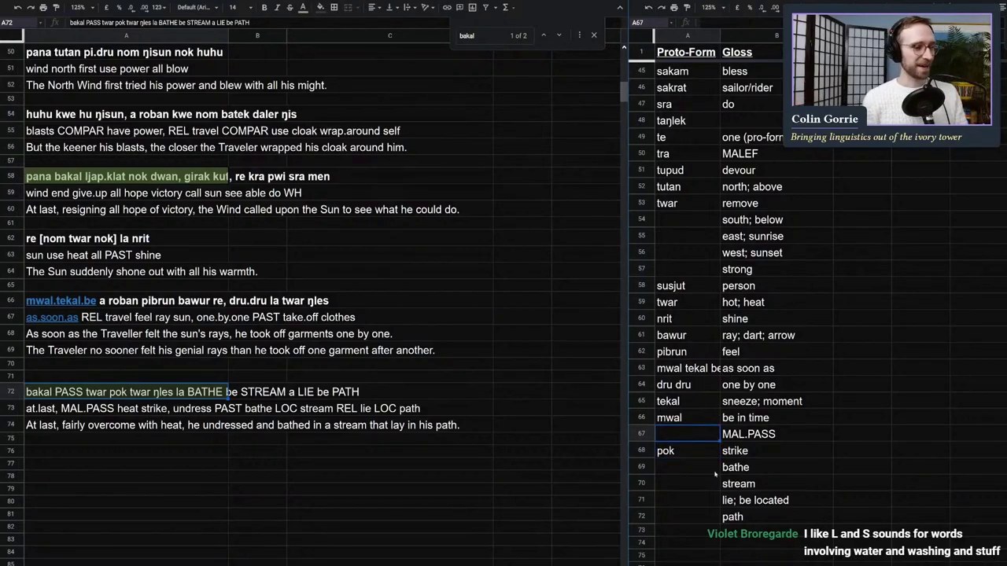
pyautogui.click(693, 484)
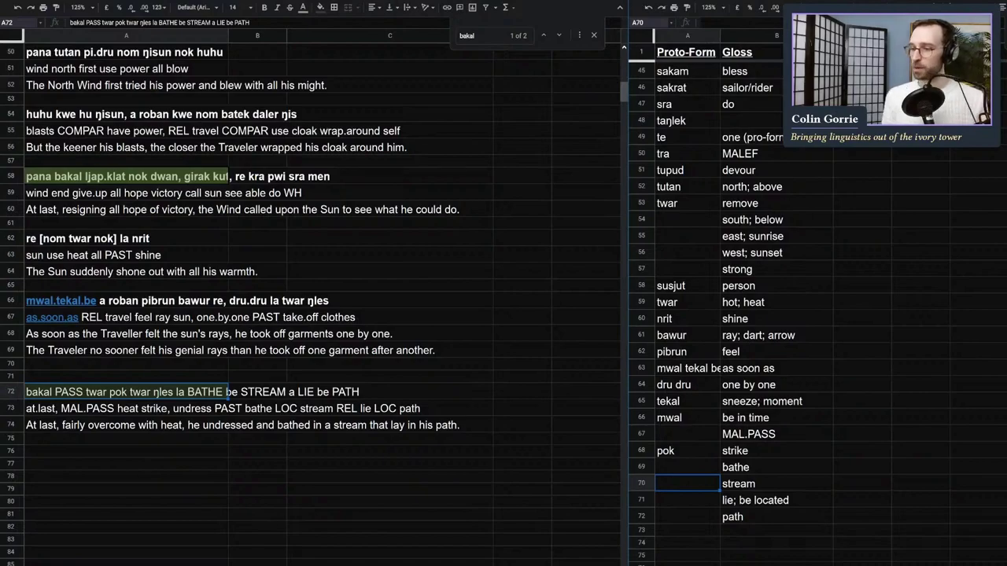
# Step: Enter "lusul" as the proto-form for "bathe" in the lexicon
pyautogui.click(686, 418)
pyautogui.click(695, 435)
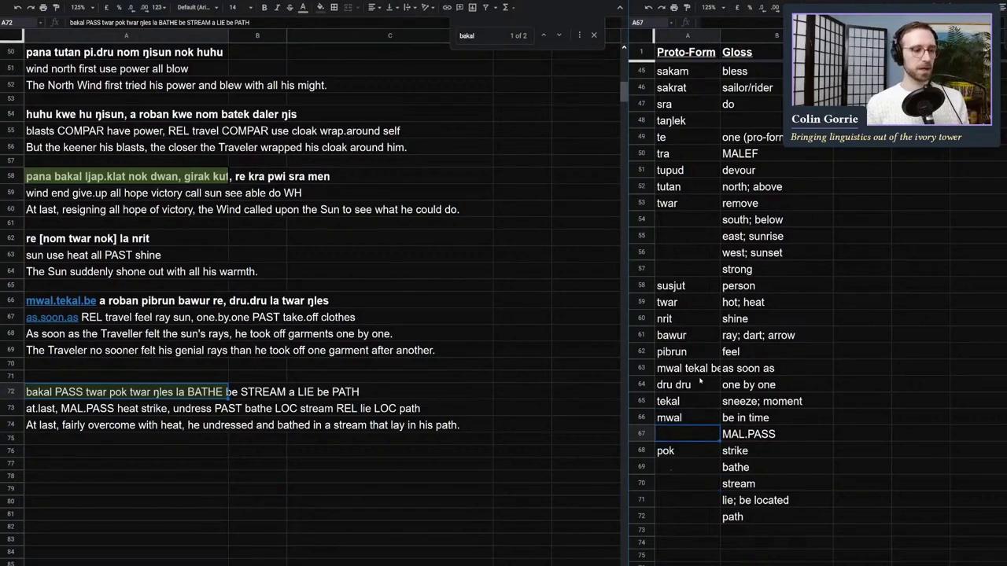
pyautogui.click(680, 467)
pyautogui.write('lusu')
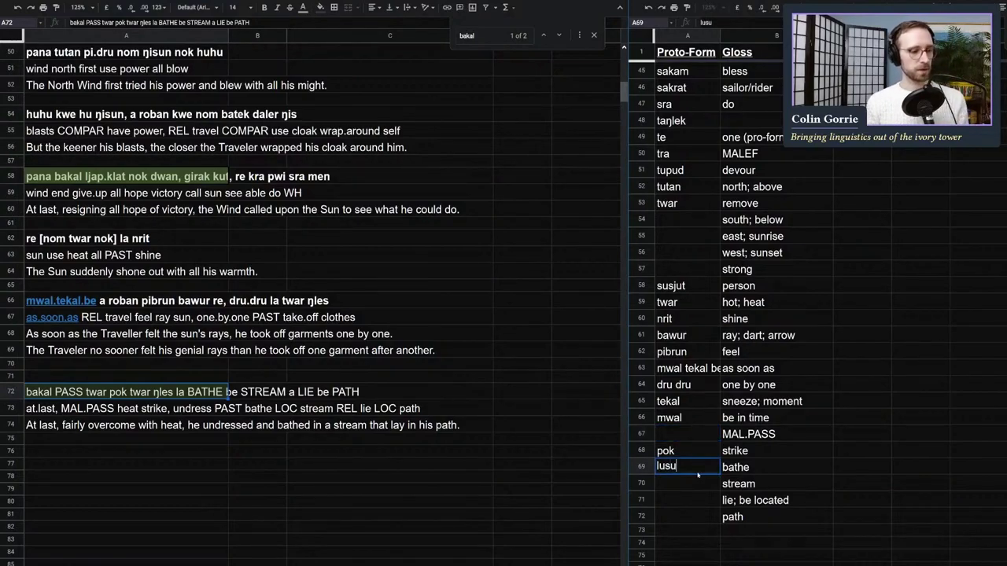
pyautogui.press('Return')
pyautogui.press('Up')
pyautogui.write('lus')
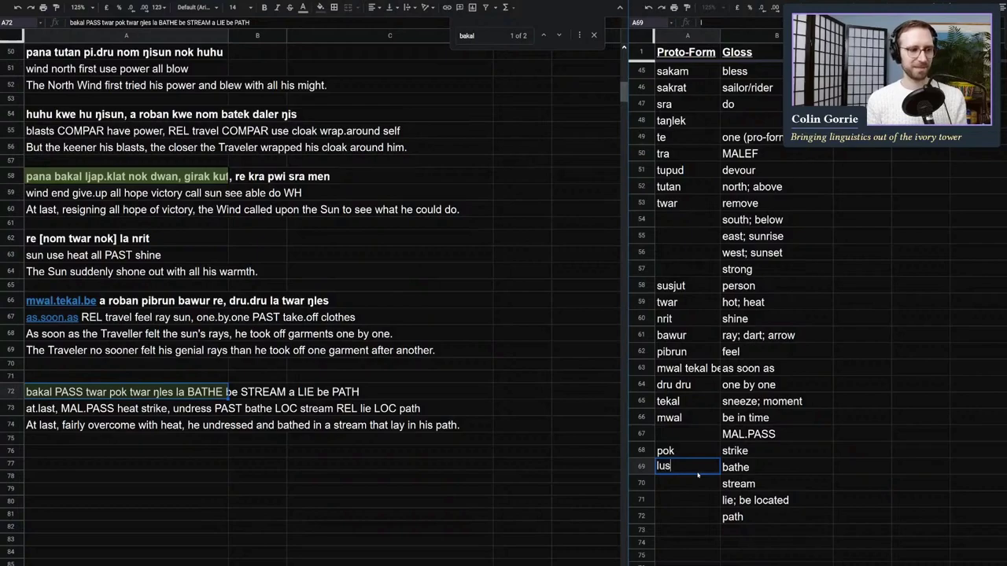
pyautogui.write('u')
pyautogui.press('Return')
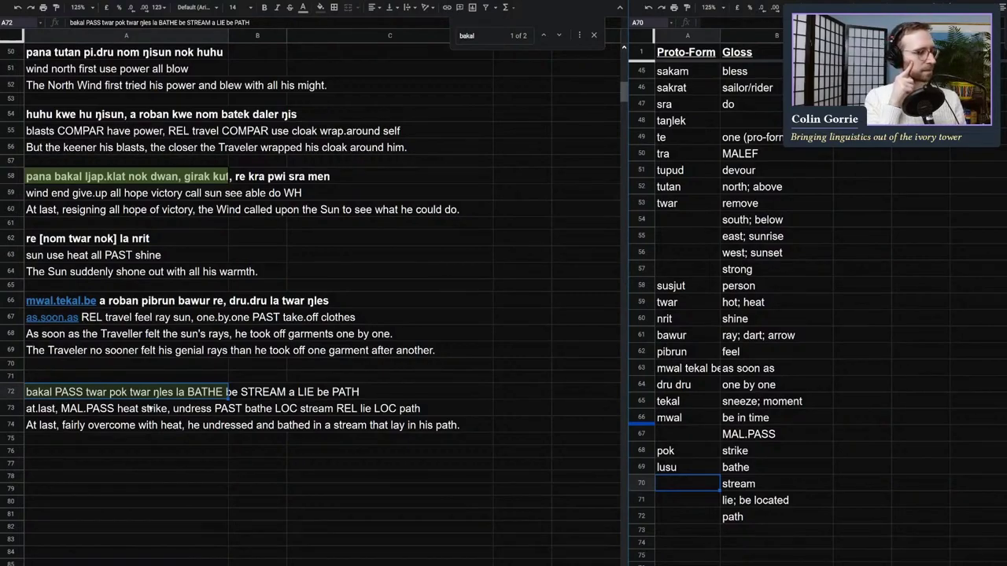
pyautogui.click(700, 472)
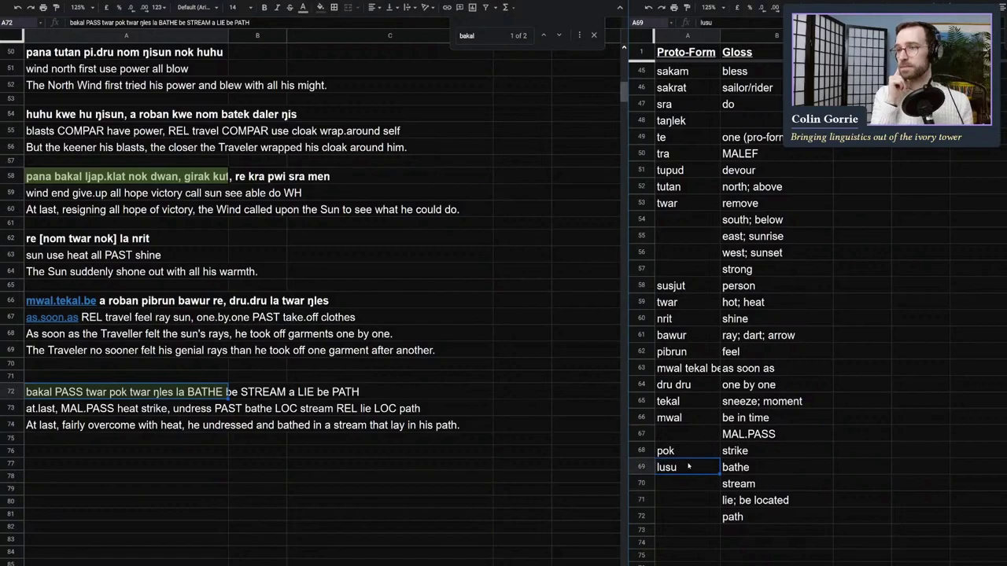
pyautogui.press('Return')
pyautogui.write('l')
pyautogui.click(703, 502)
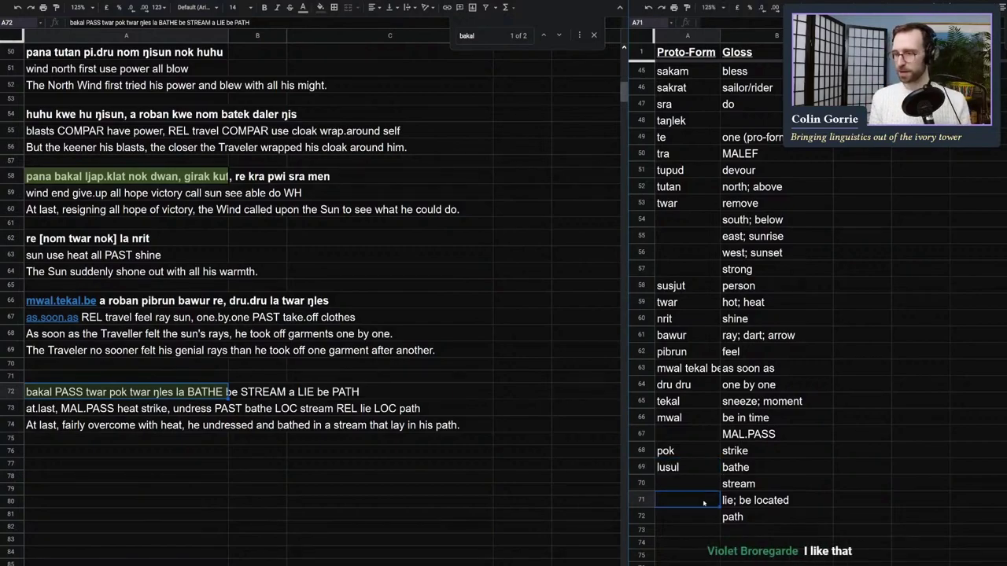
# Step: Replace "BATHE" with "lusul" in the row 72 sentence and extend its lexicon gloss to "bathe; bath"
pyautogui.doubleClick(120, 392)
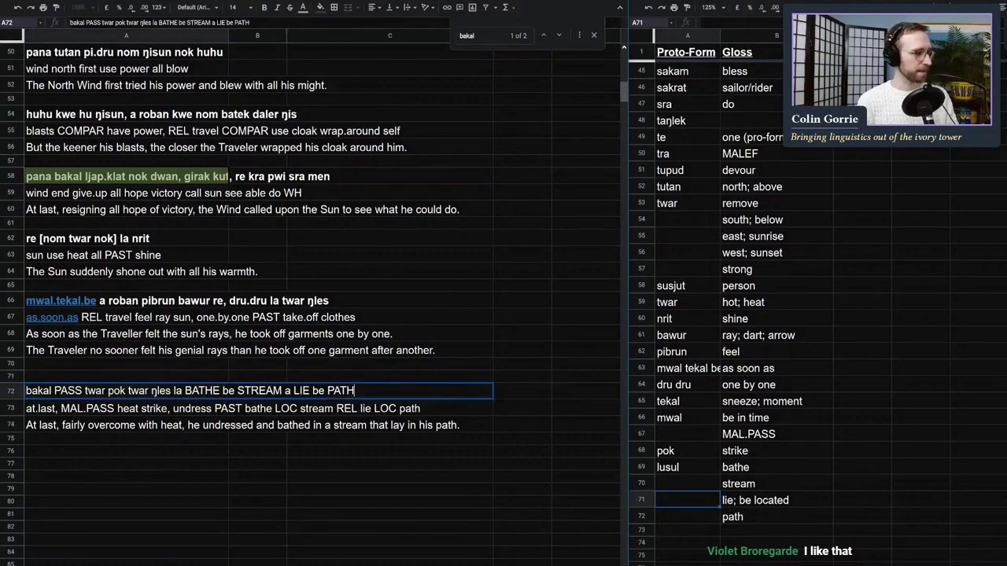
pyautogui.doubleClick(203, 391)
pyautogui.write('lusul')
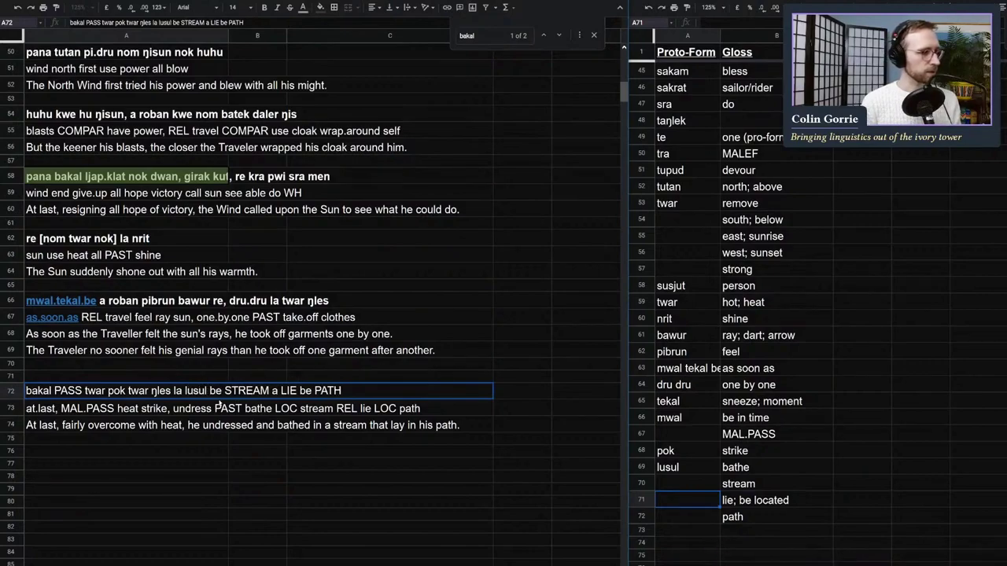
pyautogui.doubleClick(784, 462)
pyautogui.write('; ba')
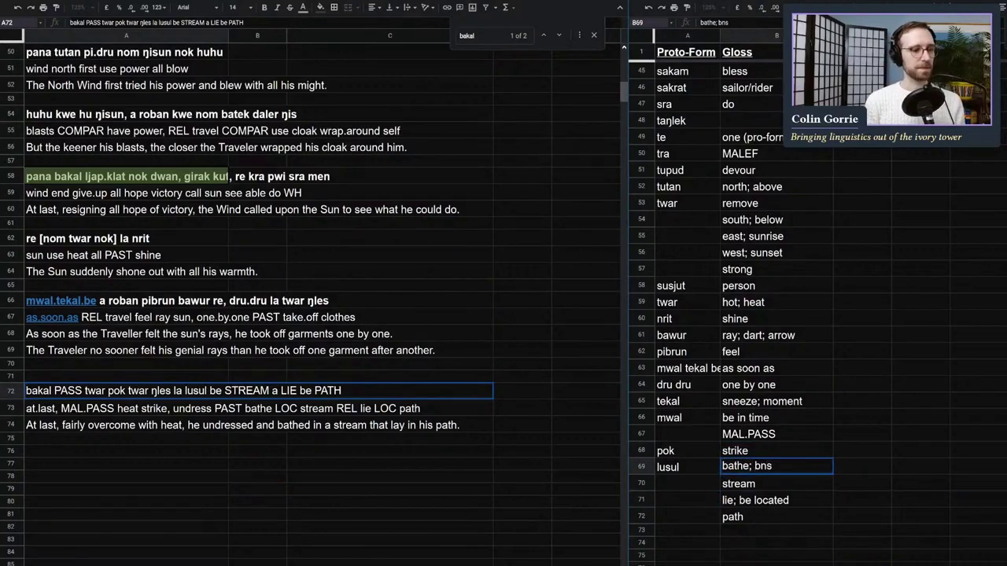
pyautogui.write('th')
pyautogui.press('Return')
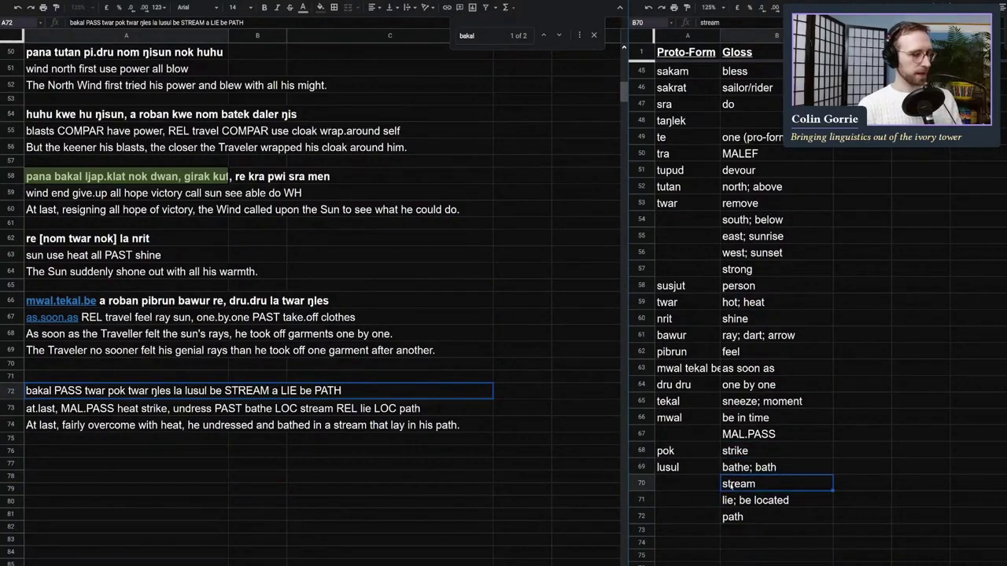
# Step: Enter "sidal" as the proto-form for "stream" in the lexicon and replace "STREAM" with it in row 72
pyautogui.click(705, 487)
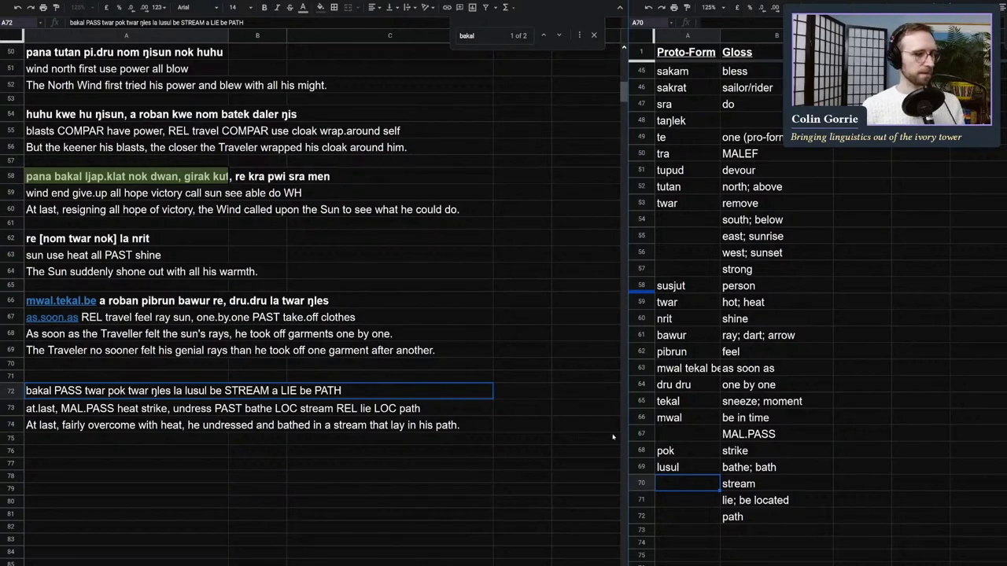
pyautogui.write('sidal')
pyautogui.press('Return')
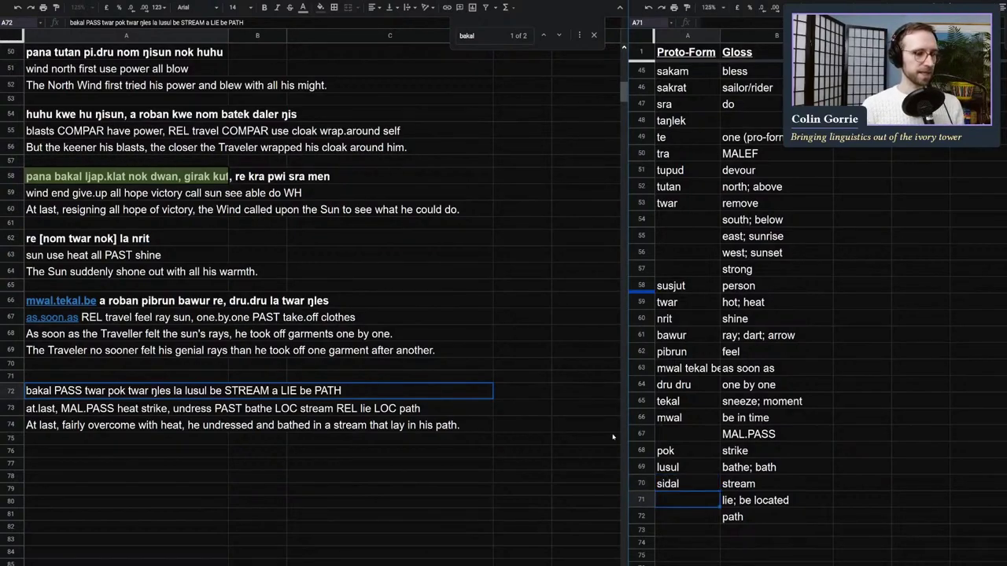
pyautogui.doubleClick(195, 391)
pyautogui.doubleClick(247, 391)
pyautogui.write('sida')
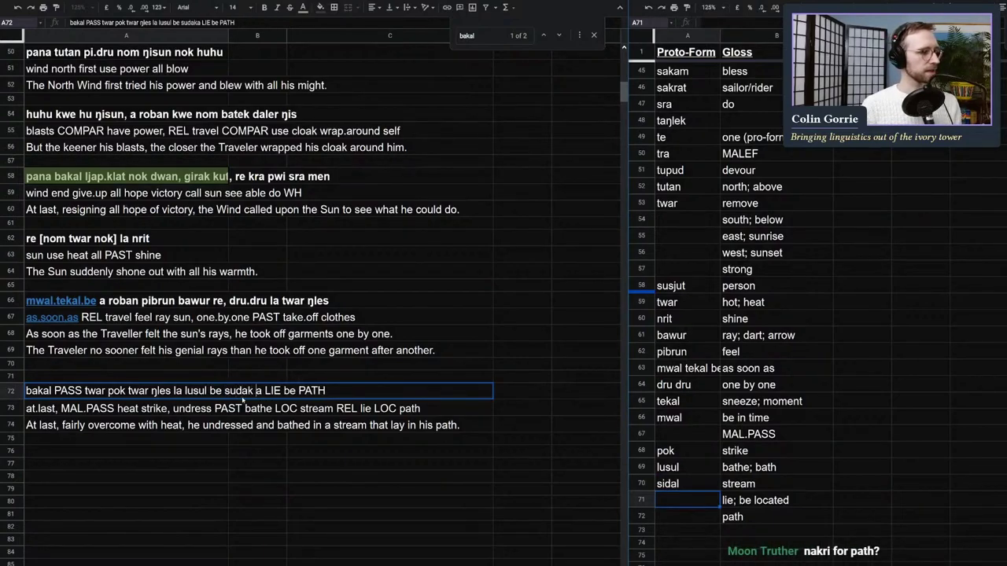
pyautogui.write('l')
pyautogui.press('Return')
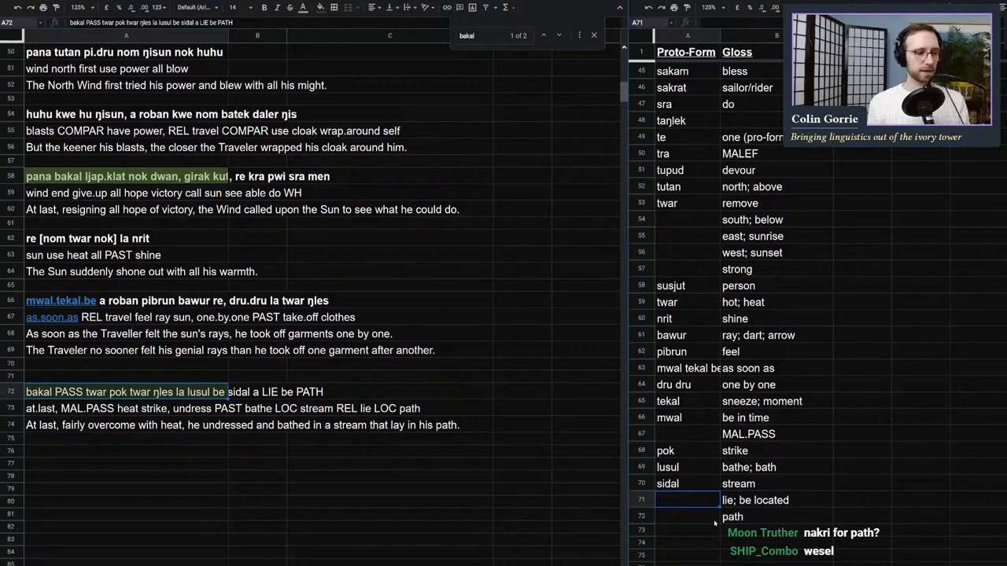
# Step: Enter "nakri" as the proto-form for "path" and "wesel" for "lie; be located" in the lexicon
pyautogui.press('Down')
pyautogui.write('nakri')
pyautogui.press('Return')
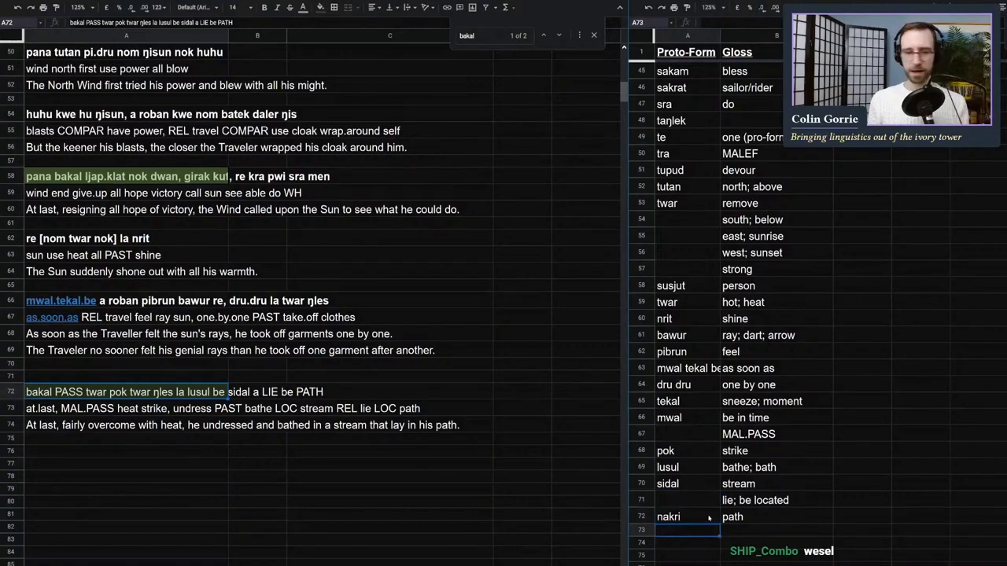
pyautogui.click(700, 500)
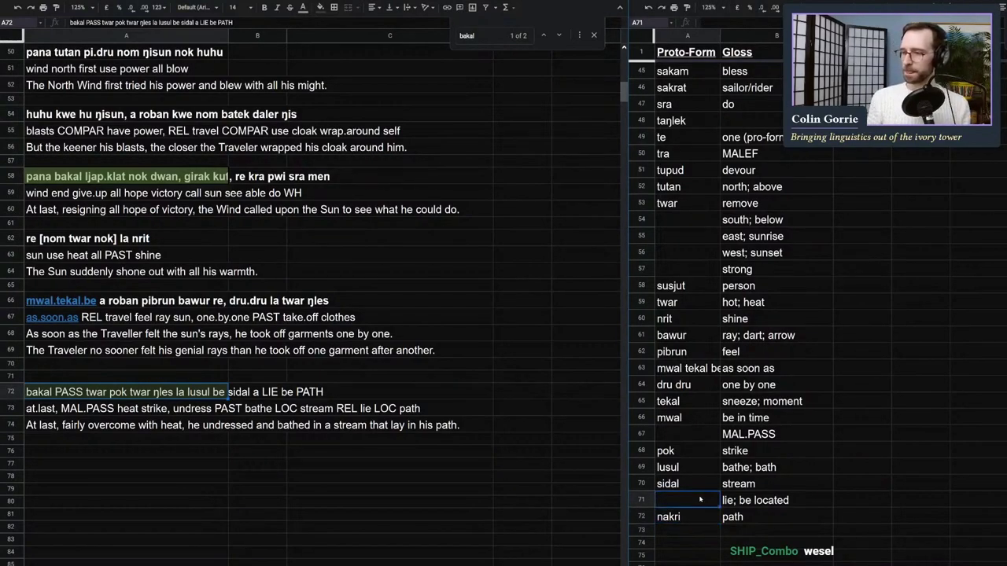
pyautogui.write('wesel')
pyautogui.press('Return')
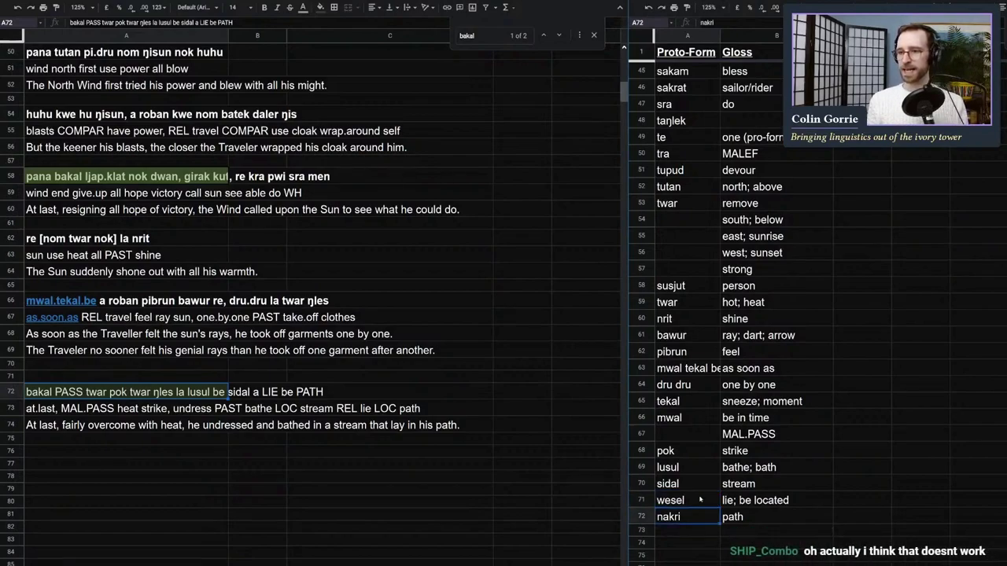
# Step: Check the word-generation rules and the syllable structure notes for the vowels allowed in minor syllables
pyautogui.click(700, 499)
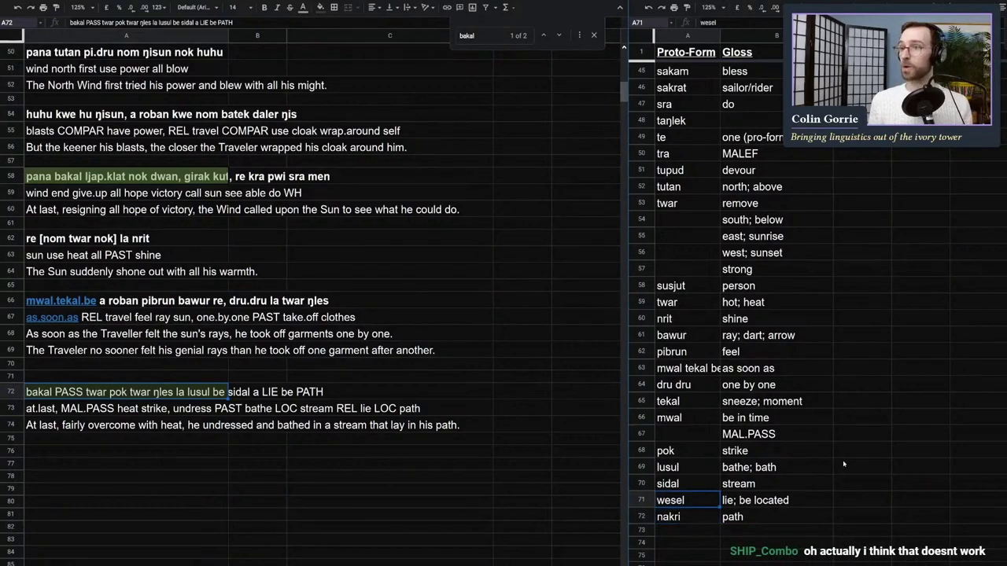
pyautogui.click(360, 284)
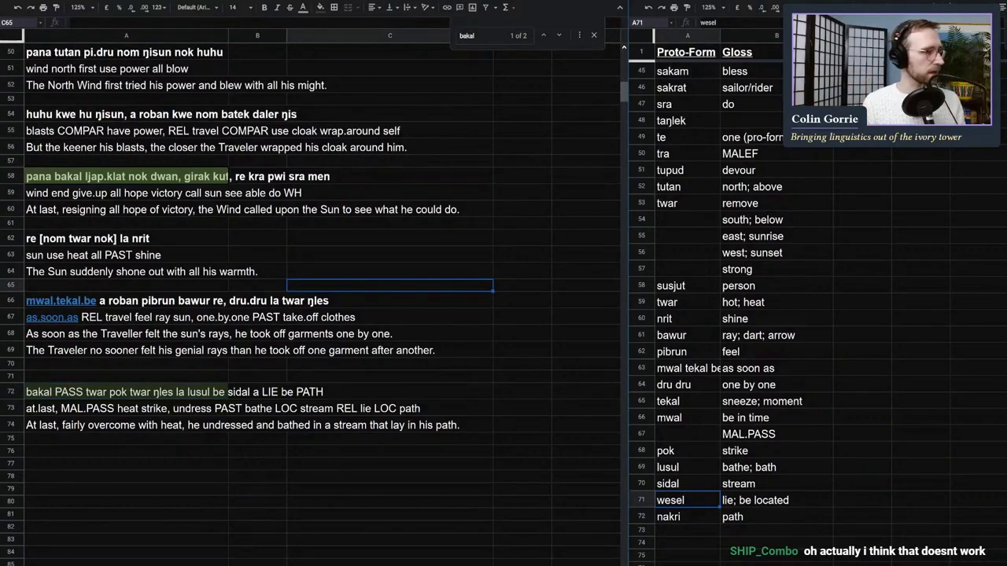
pyautogui.hotkey('ctrl', 'shift', 'pagedown')
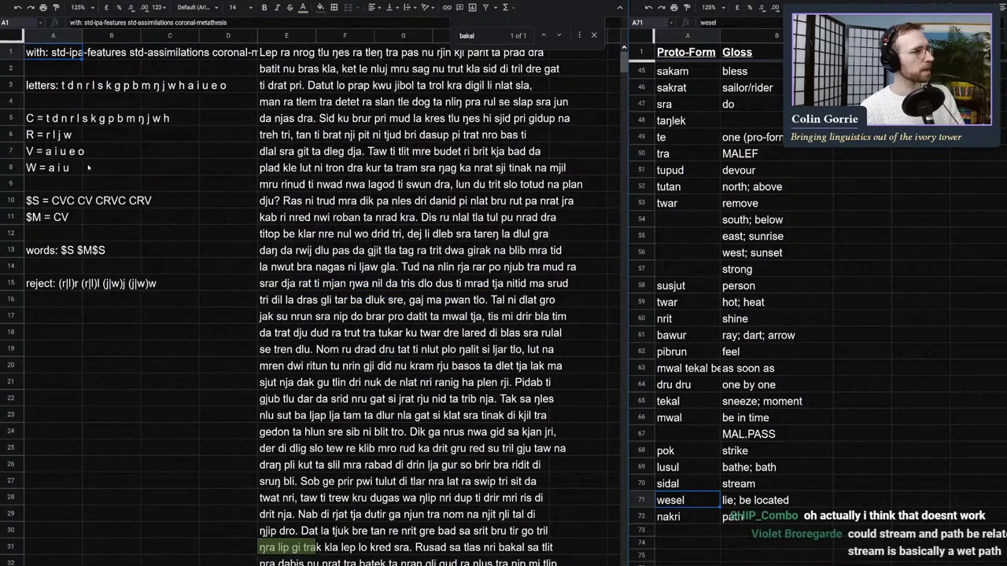
pyautogui.click(42, 158)
pyautogui.click(79, 168)
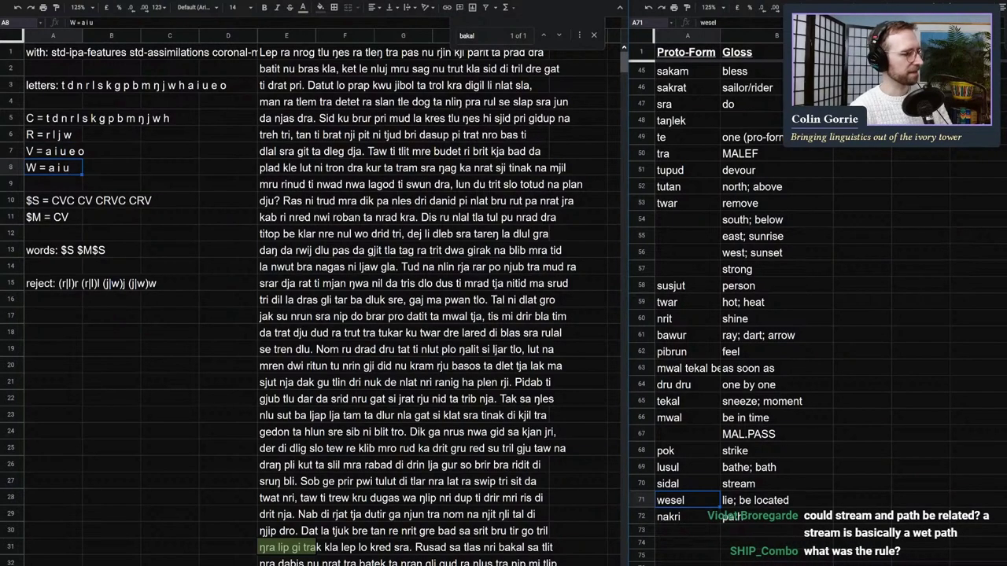
pyautogui.hotkey('ctrl', 'shift', 'pagedown')
pyautogui.click(270, 115)
pyautogui.scroll(15, 270, 115)
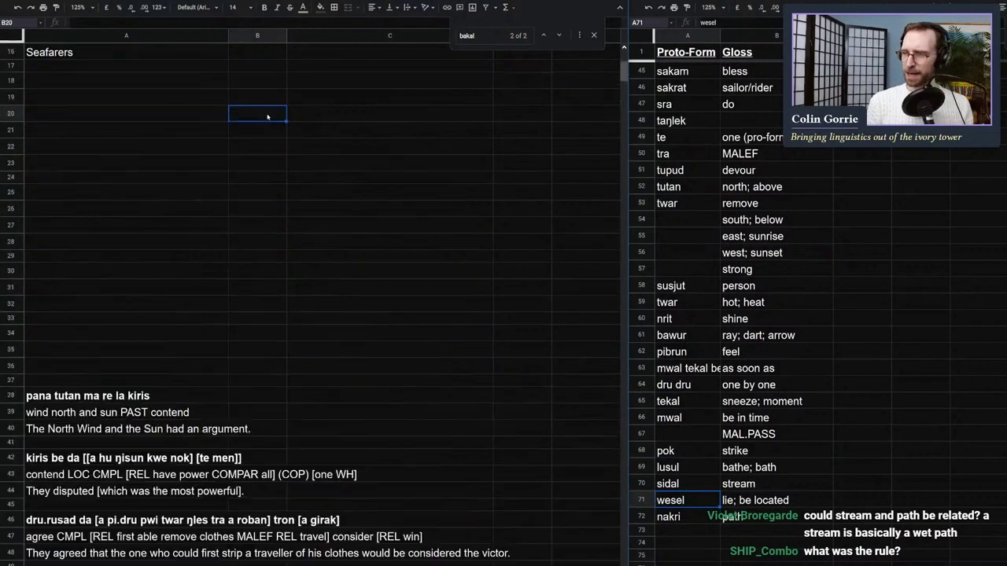
pyautogui.click(268, 112)
pyautogui.click(567, 160)
pyautogui.press('Right')
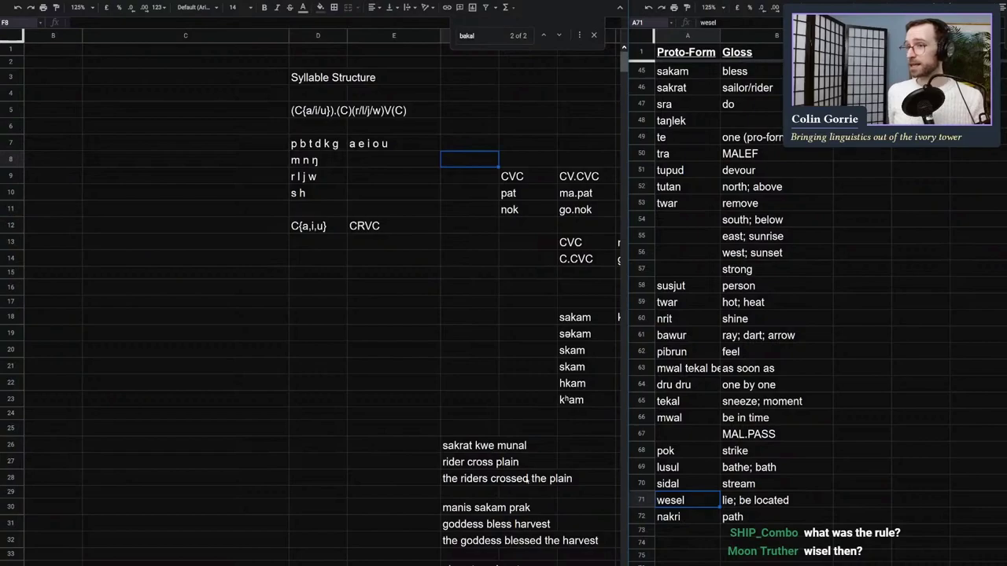
pyautogui.click(124, 492)
pyautogui.hscroll(-3, 314, 299)
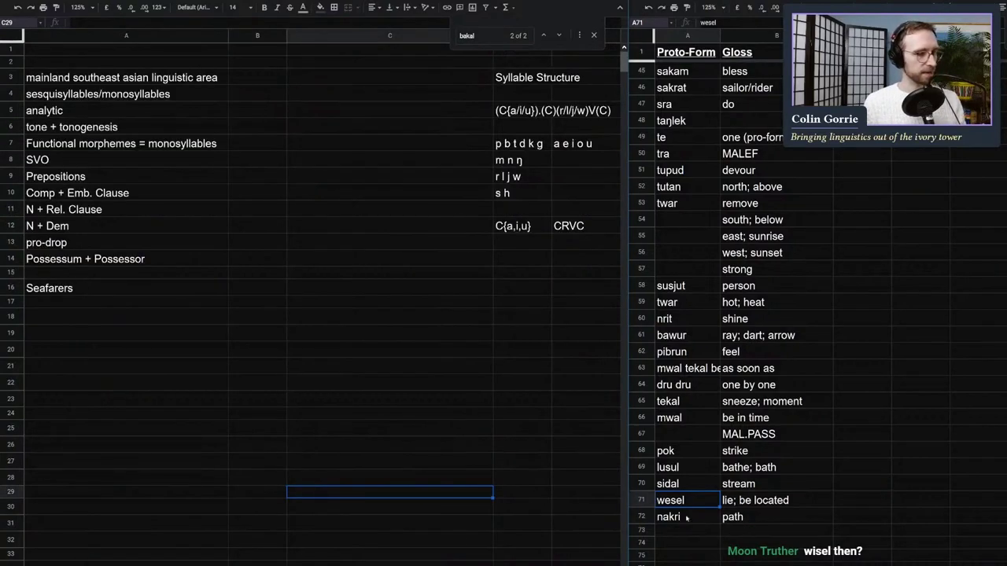
# Step: Change the proto-form for "lie; be located" to "wisel" in the lexicon
pyautogui.write('wisel')
pyautogui.click(688, 468)
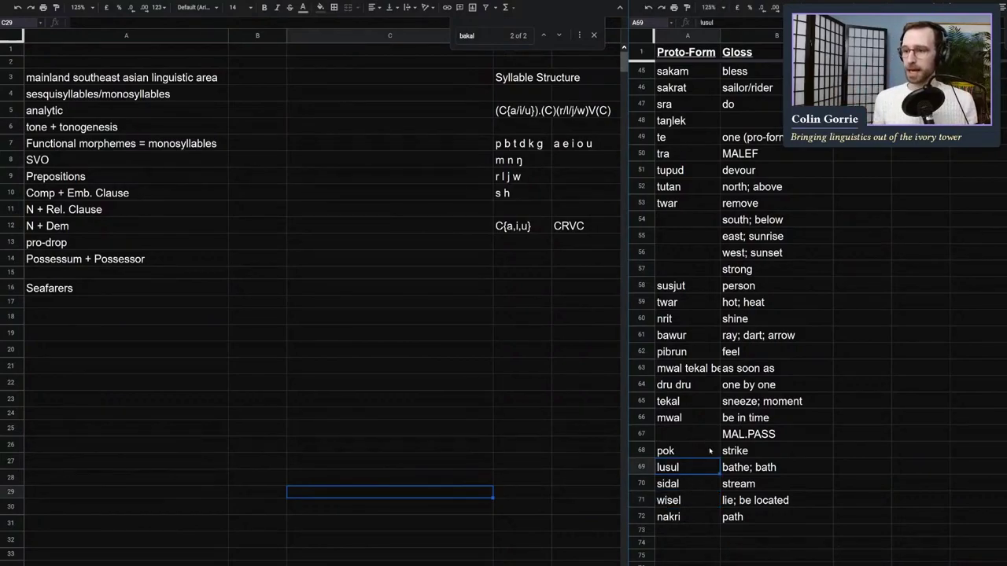
pyautogui.click(740, 501)
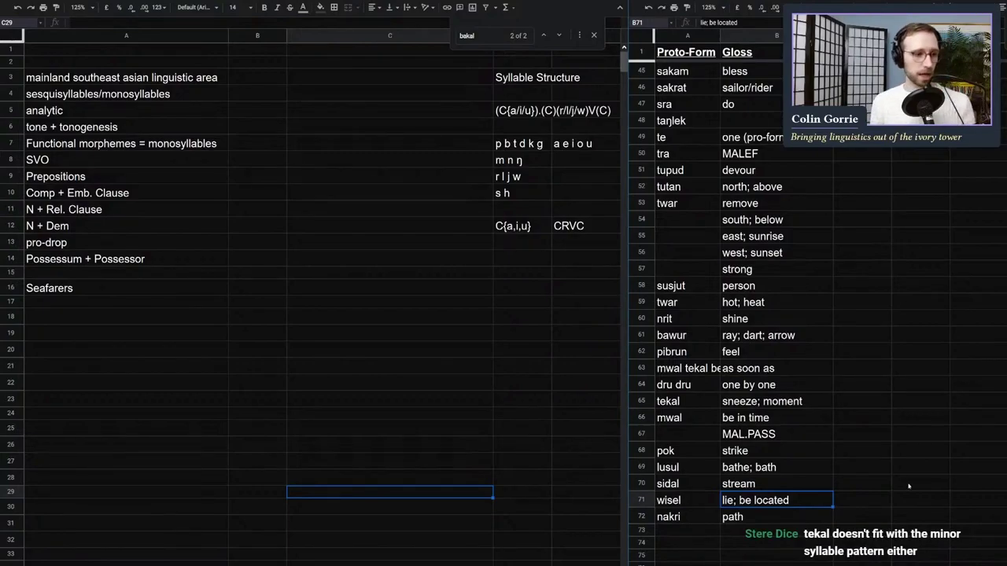
# Step: Change the lexicon proto-forms for "sneeze; moment" to "tikal" and for "as soon as" to "mwal tikal be"
pyautogui.click(689, 402)
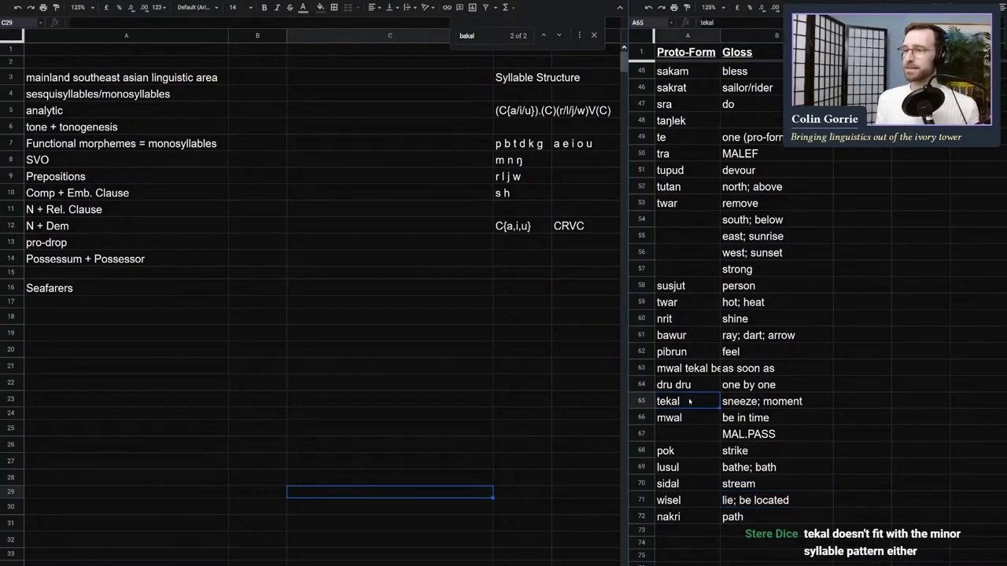
pyautogui.doubleClick(689, 401)
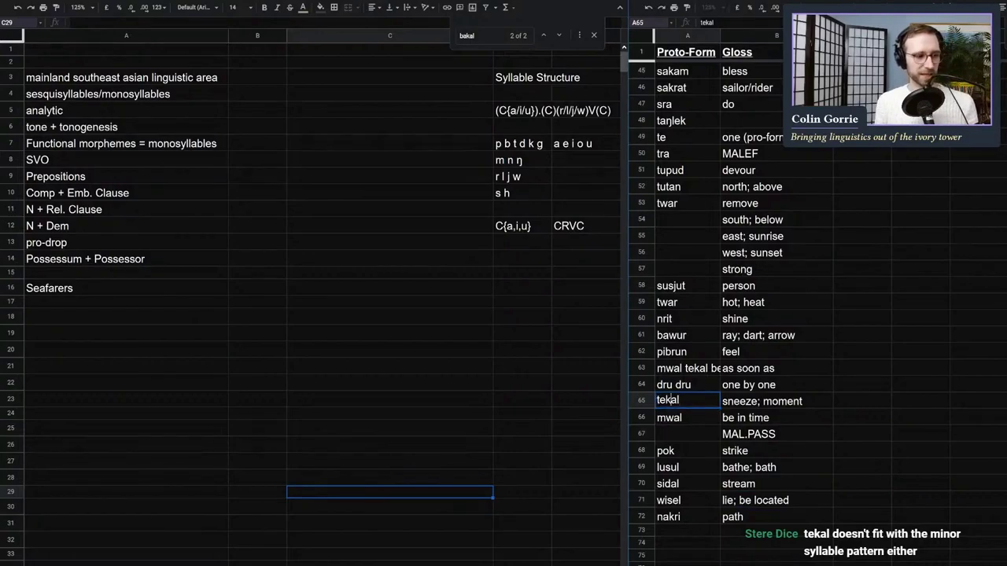
pyautogui.press('BackSpace')
pyautogui.write('i')
pyautogui.click(702, 443)
pyautogui.doubleClick(681, 373)
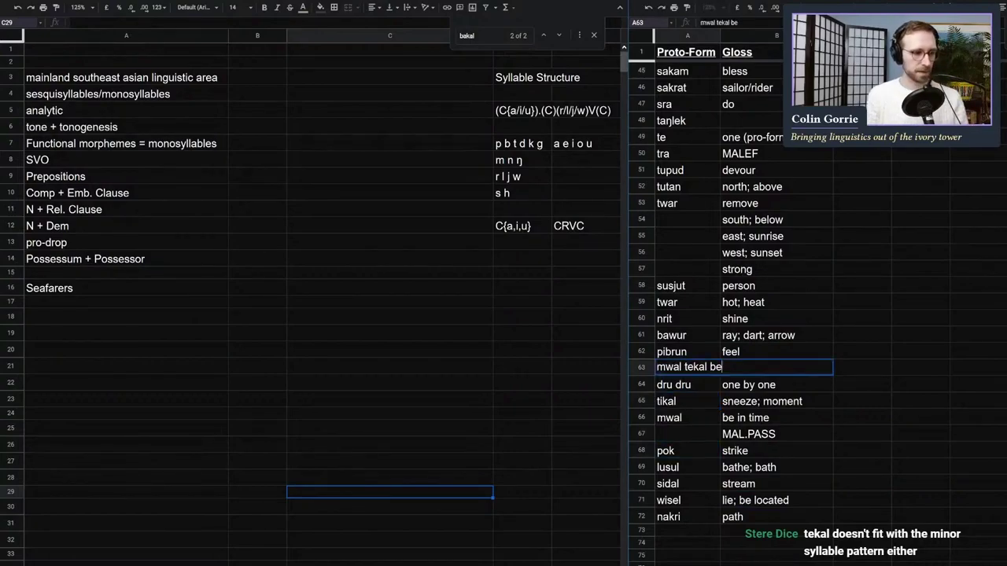
pyautogui.press('BackSpace')
pyautogui.write('i')
pyautogui.press('Return')
pyautogui.press('Down')
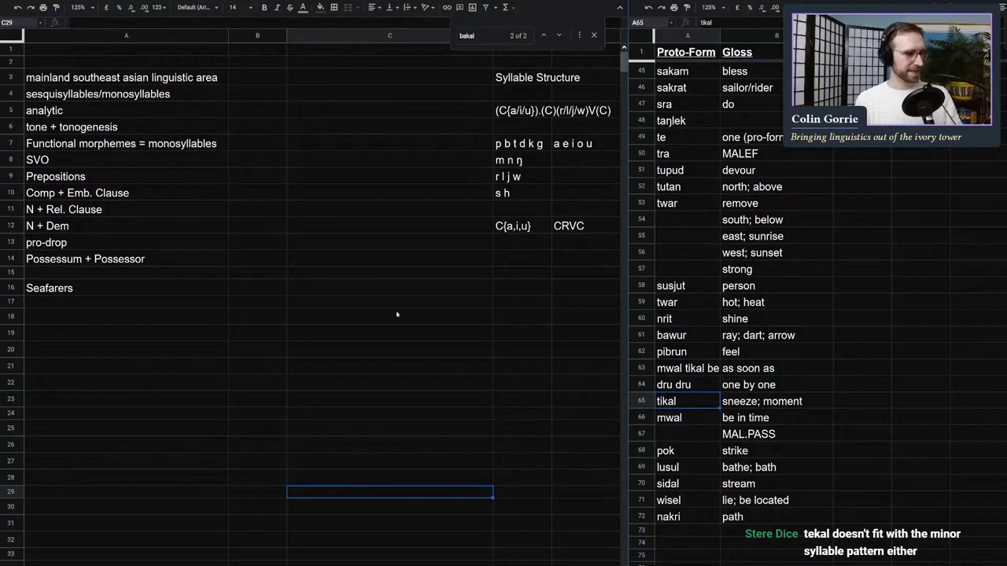
# Step: Correct the linked first word of the row 66 proto-language sentence to "mwal.tikal.be"
pyautogui.scroll(-7, 100, 435)
pyautogui.click(110, 433)
pyautogui.scroll(-7, 111, 433)
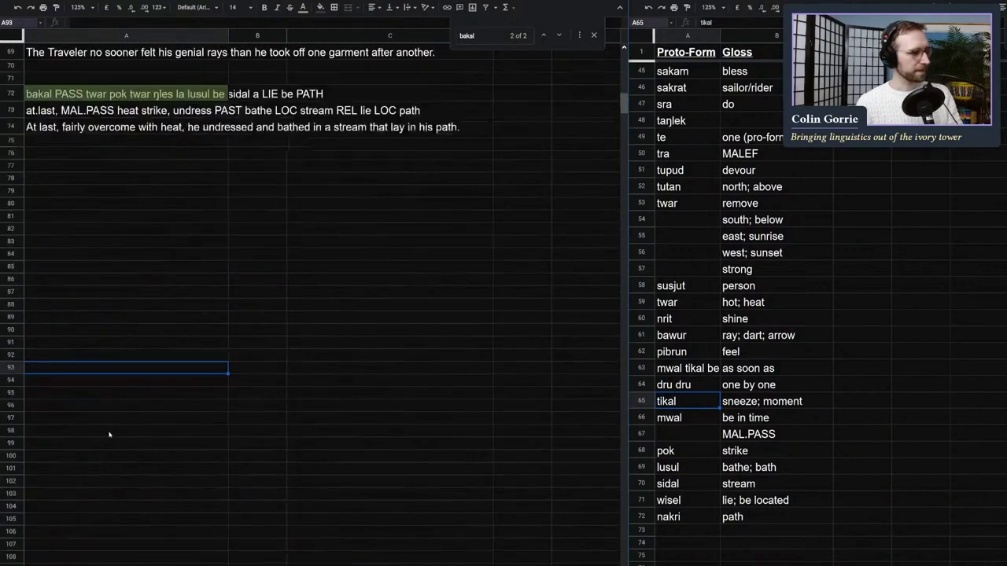
pyautogui.scroll(7, 111, 433)
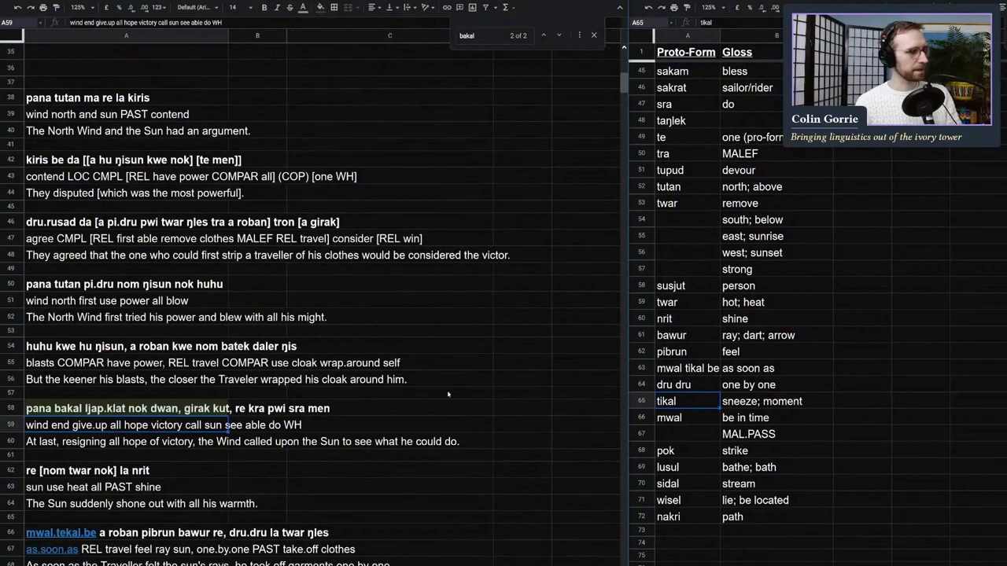
pyautogui.click(101, 534)
pyautogui.press('Return')
pyautogui.click(62, 534)
pyautogui.press('BackSpace')
pyautogui.write('i')
pyautogui.click(99, 489)
pyautogui.scroll(-3, 94, 502)
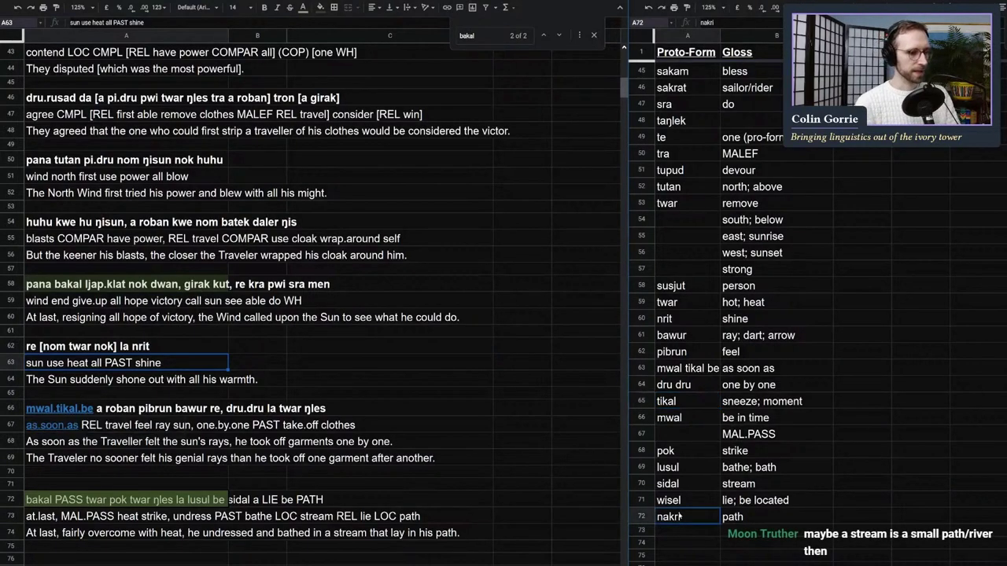
# Step: Replace the LIE placeholder in the row 72 proto-language sentence with "wisel"
pyautogui.doubleClick(193, 500)
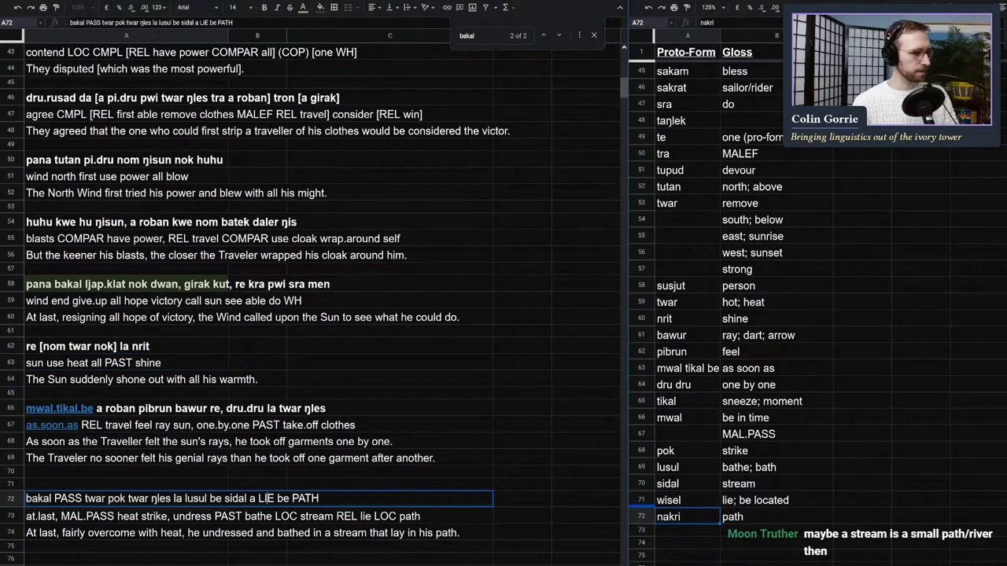
pyautogui.doubleClick(268, 499)
pyautogui.write('wisel')
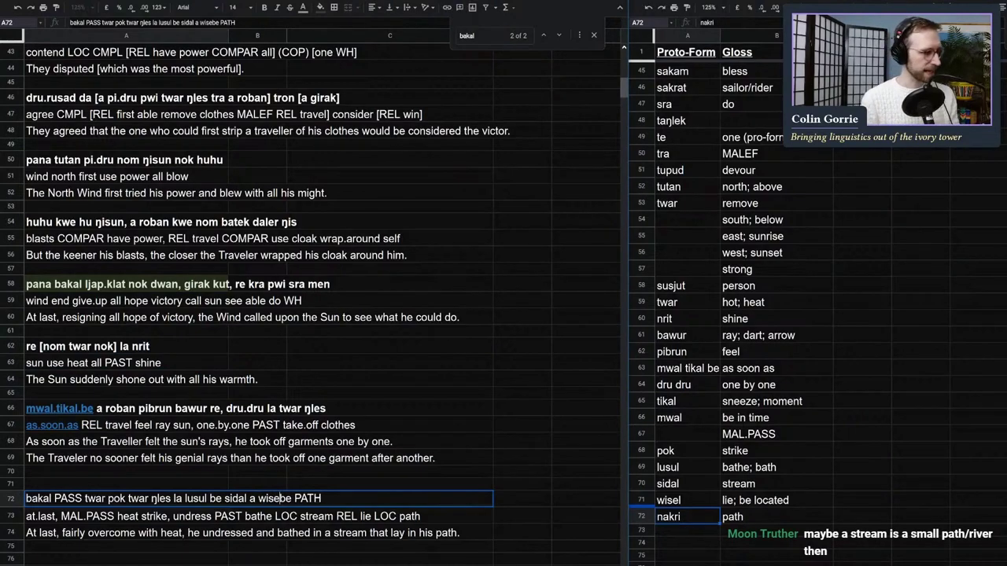
# Step: Replace the PATH placeholder at the end of the row 72 sentence with "nakri"
pyautogui.doubleClick(313, 499)
pyautogui.write('nakeri')
pyautogui.press('Left')
pyautogui.press('Left')
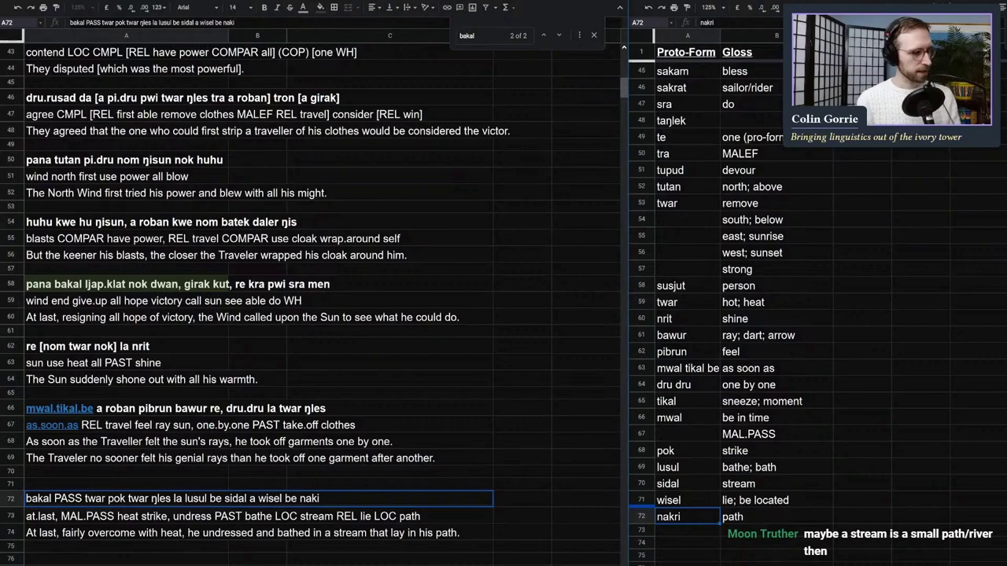
pyautogui.press('BackSpace')
pyautogui.press('Return')
pyautogui.press('Up')
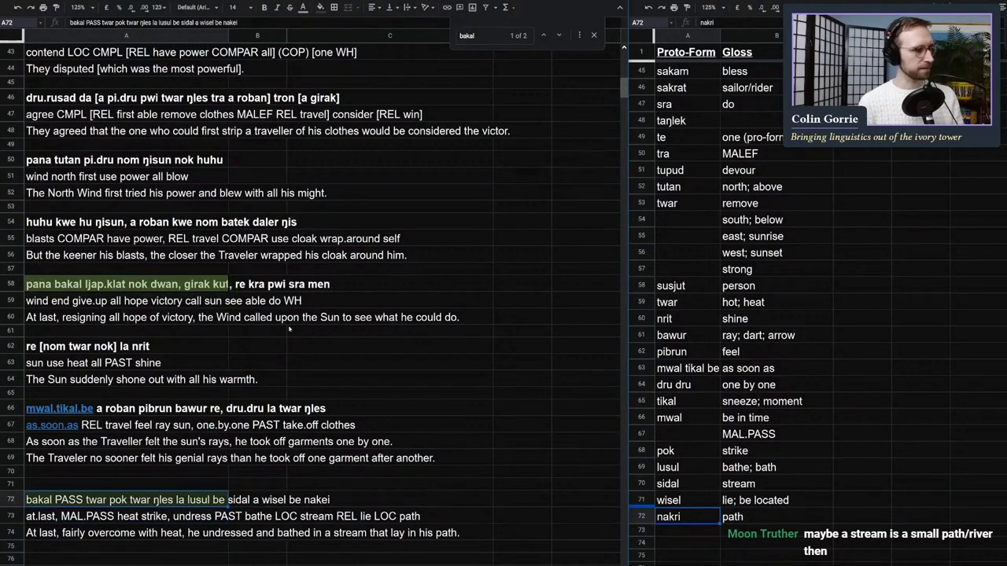
pyautogui.press('Return')
pyautogui.press('Left')
pyautogui.press('BackSpace')
pyautogui.write('r')
pyautogui.press('Return')
# Step: Extend the lexicon gloss of "nakri" to "path; river"
pyautogui.doubleClick(811, 523)
pyautogui.write('; str')
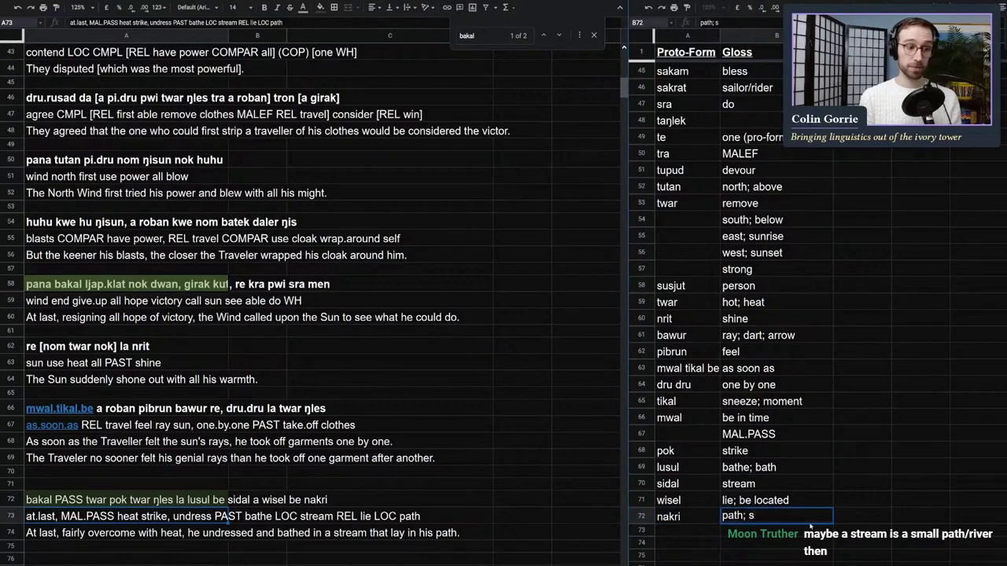
pyautogui.press('BackSpace')
pyautogui.press('BackSpace')
pyautogui.press('BackSpace')
pyautogui.write('river')
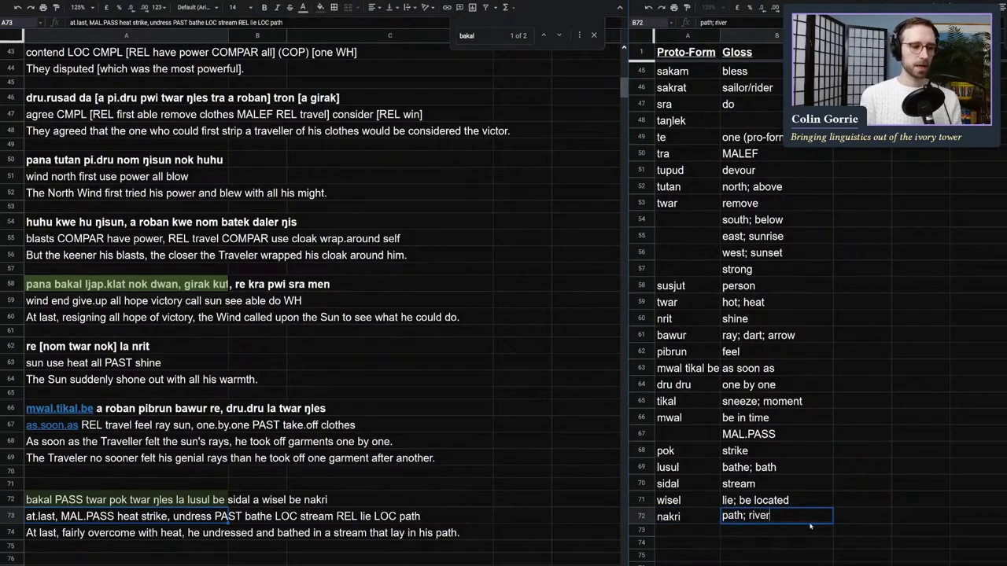
pyautogui.press('Return')
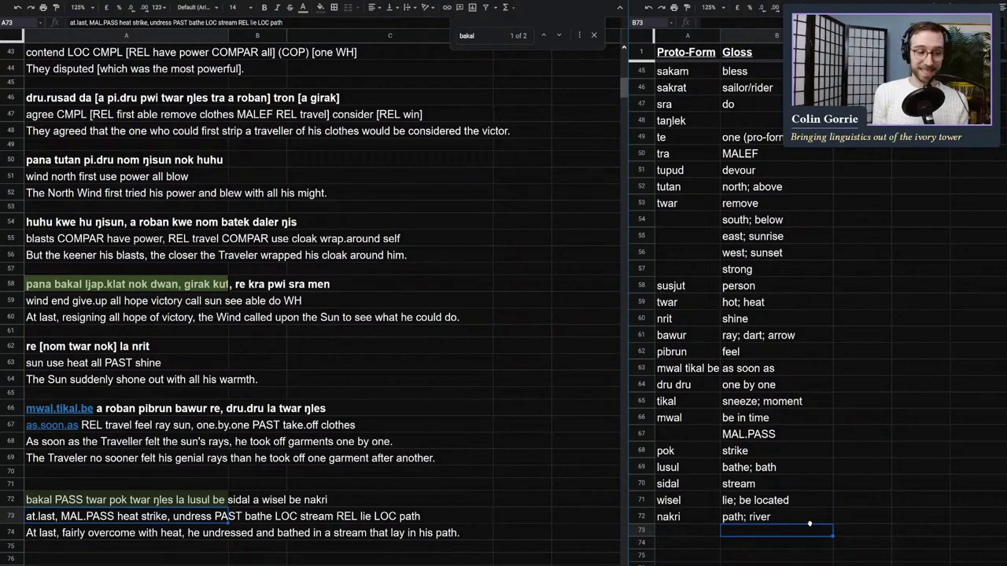
# Step: Extend the lexicon gloss of "sidal" to "stream; any non-navigable river"
pyautogui.doubleClick(770, 490)
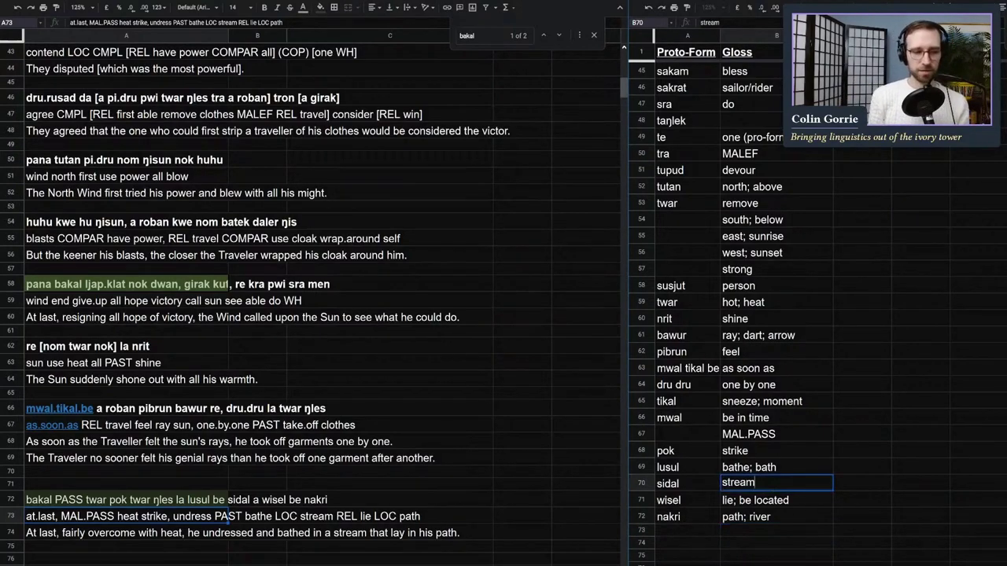
pyautogui.write('; any non-navigable river')
pyautogui.press('Return')
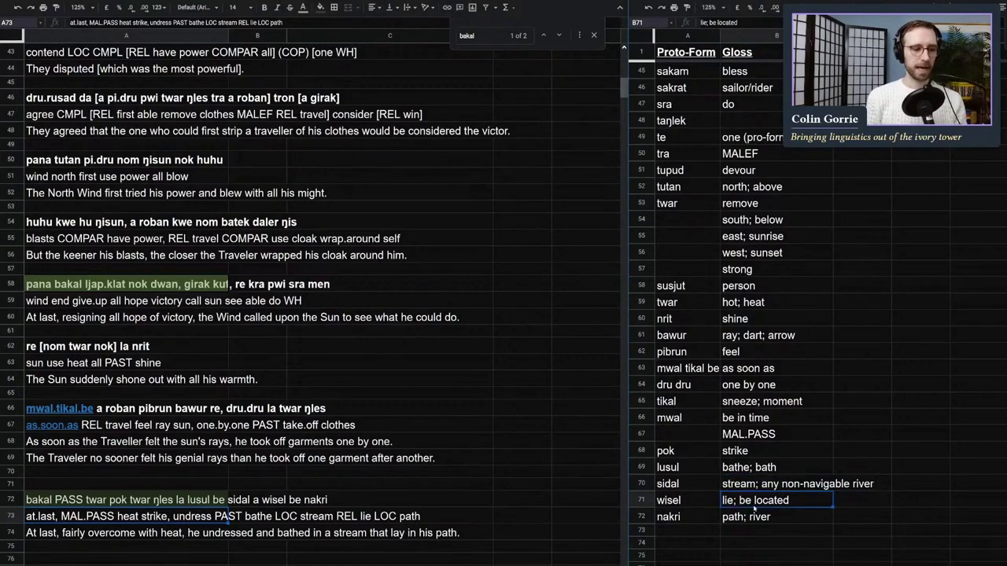
# Step: Refine the lexicon gloss of "nakri" to "path; navigable river"
pyautogui.click(749, 515)
pyautogui.write('navig')
pyautogui.press('BackSpace')
pyautogui.write('b')
pyautogui.press('BackSpace')
pyautogui.write('gable')
pyautogui.press('Return')
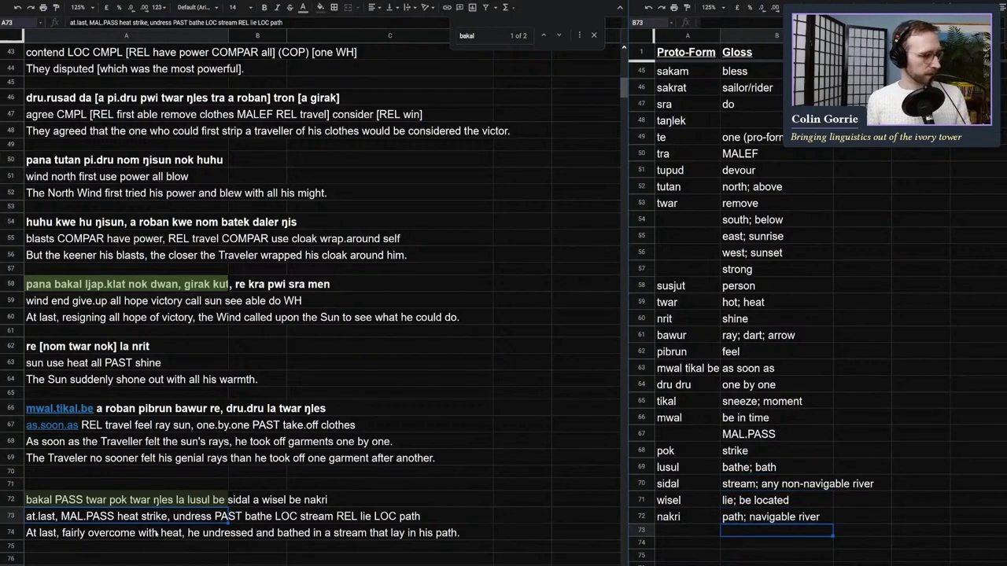
# Step: Add the sense "suffer" before MAL.PASS in the row 67 lexicon gloss
pyautogui.click(103, 485)
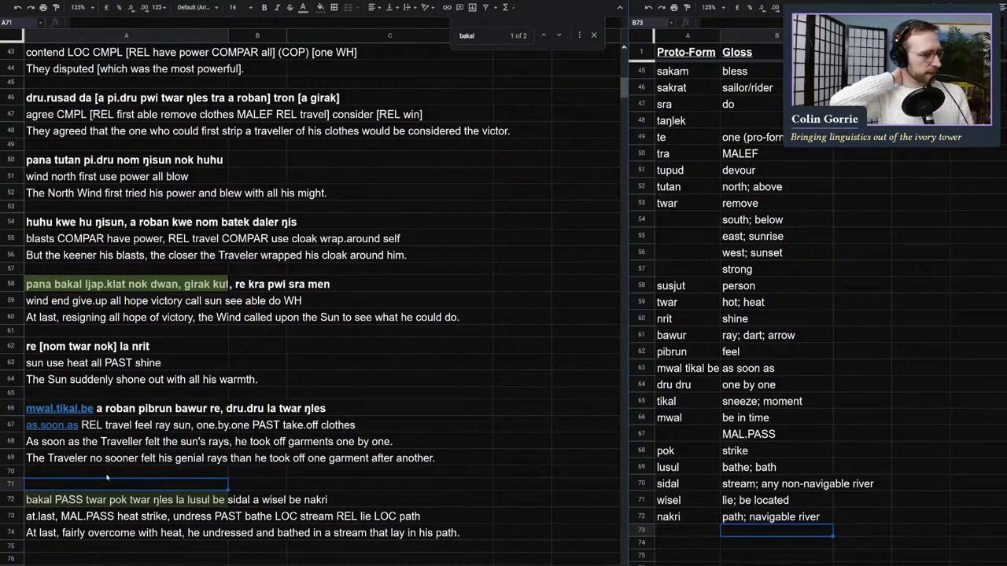
pyautogui.click(751, 434)
pyautogui.doubleClick(762, 433)
pyautogui.press('Left')
pyautogui.press('Left')
pyautogui.press('Left')
pyautogui.press('Left')
pyautogui.press('Left')
pyautogui.write('suffer;')
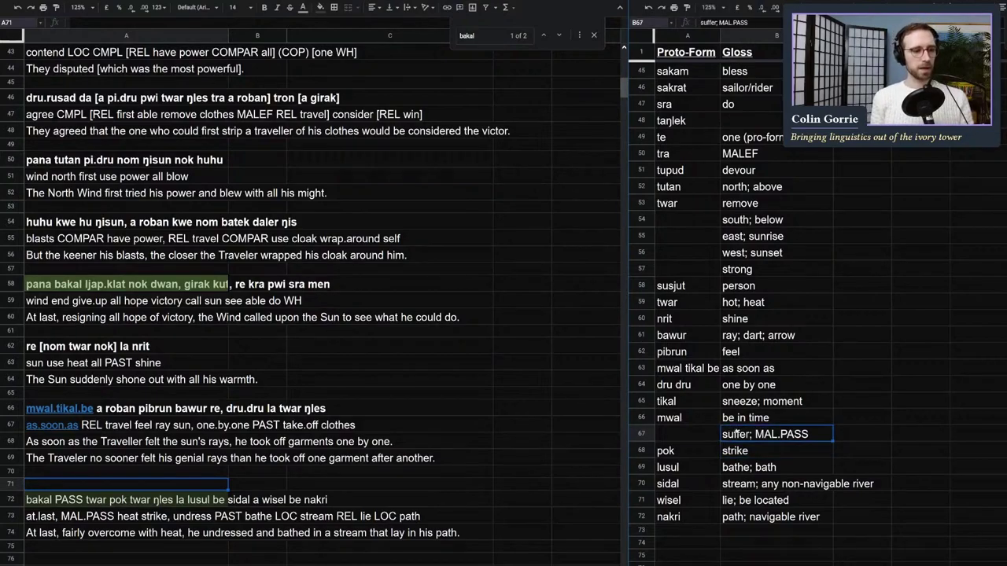
# Step: Expand the row 67 lexicon gloss to "suffer, undergo; MAL.PASS"
pyautogui.click(750, 435)
pyautogui.write('. u')
pyautogui.press('BackSpace')
pyautogui.press('BackSpace')
pyautogui.press('BackSpace')
pyautogui.write(', unf')
pyautogui.write('r')
pyautogui.press('BackSpace')
pyautogui.press('BackSpace')
pyautogui.write('dergo')
pyautogui.press('Return')
pyautogui.click(734, 434)
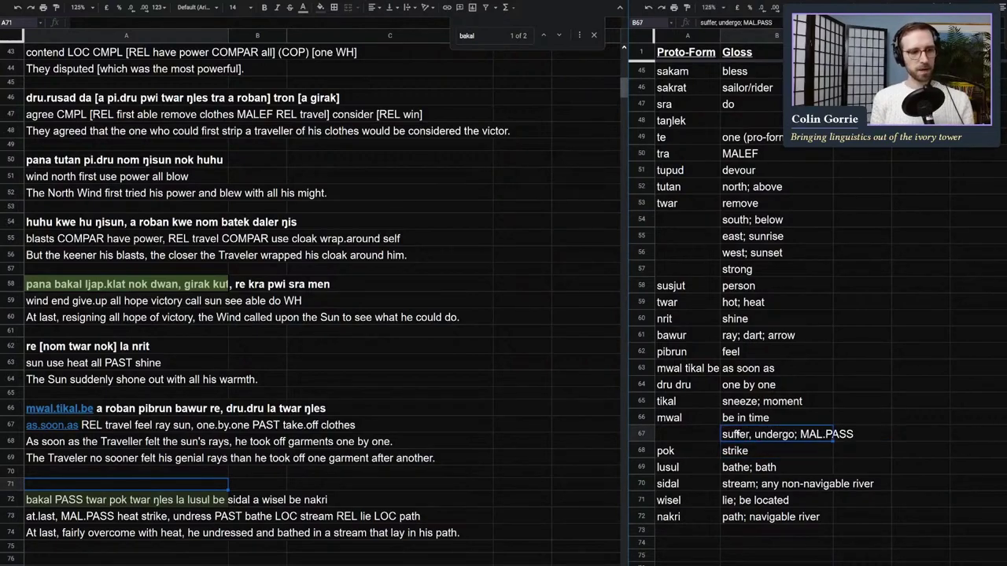
pyautogui.press('Left')
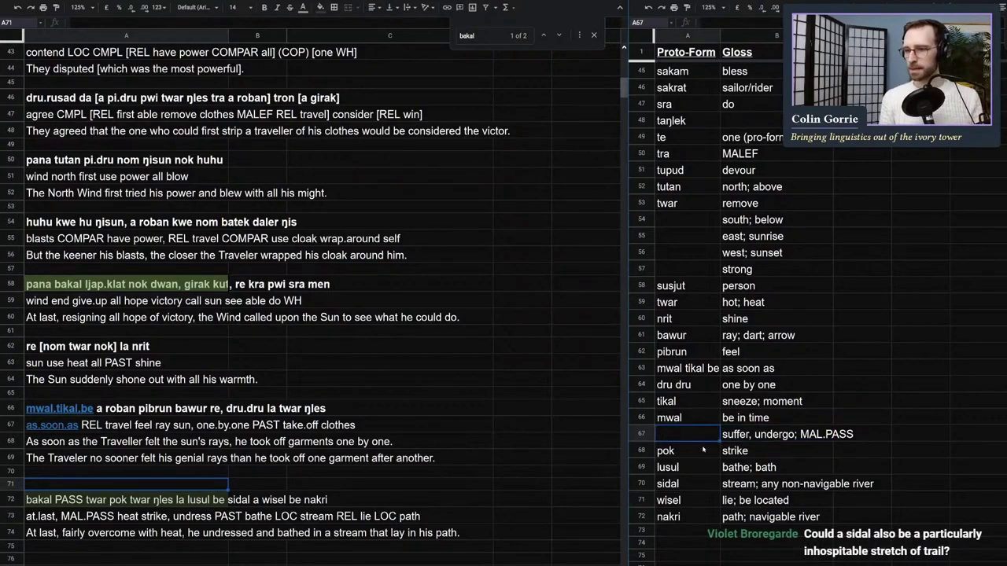
# Step: Add the senses "impassible trail; obstacle" to the lexicon gloss of "sidal"
pyautogui.doubleClick(763, 486)
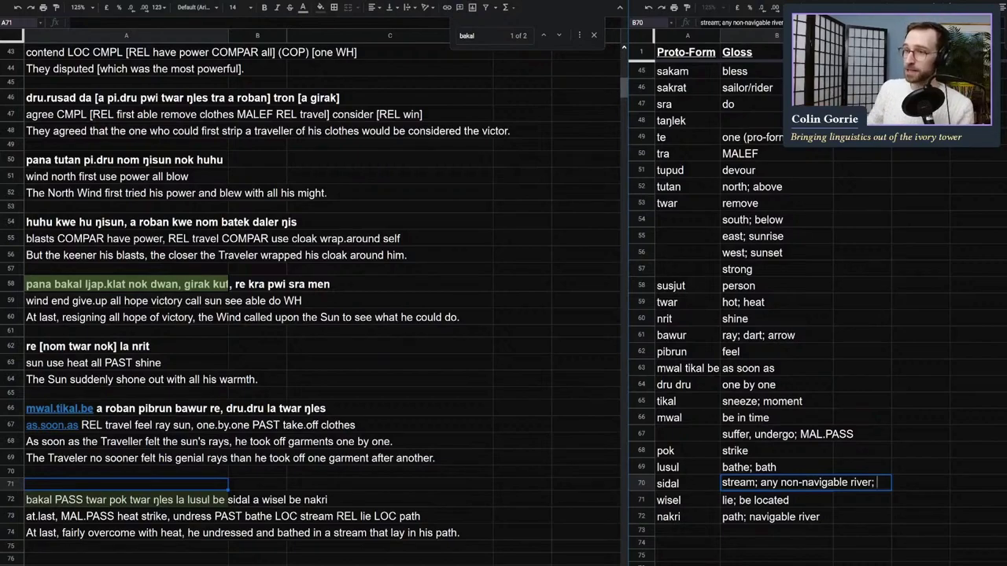
pyautogui.write('impassible trail')
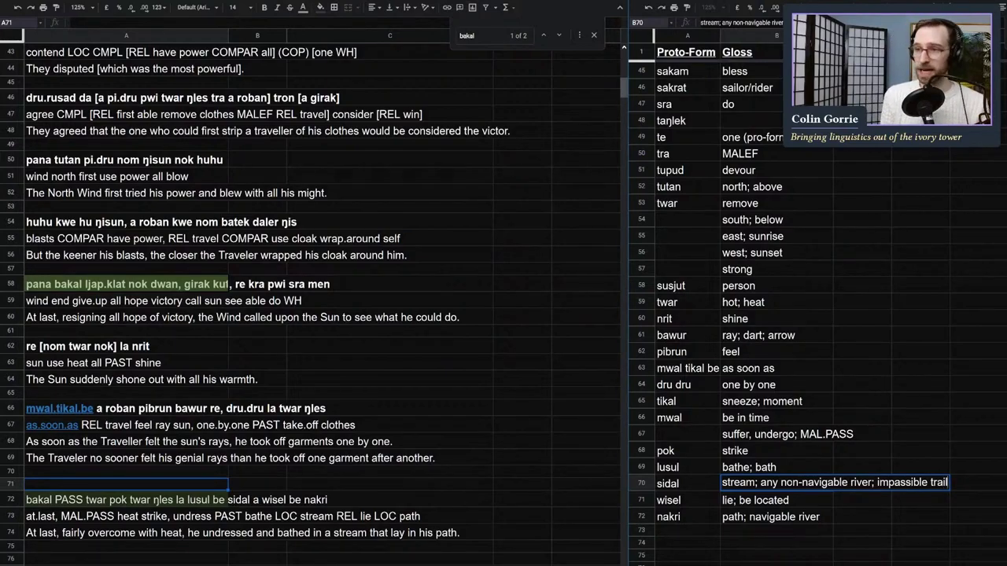
pyautogui.write('; obstacle')
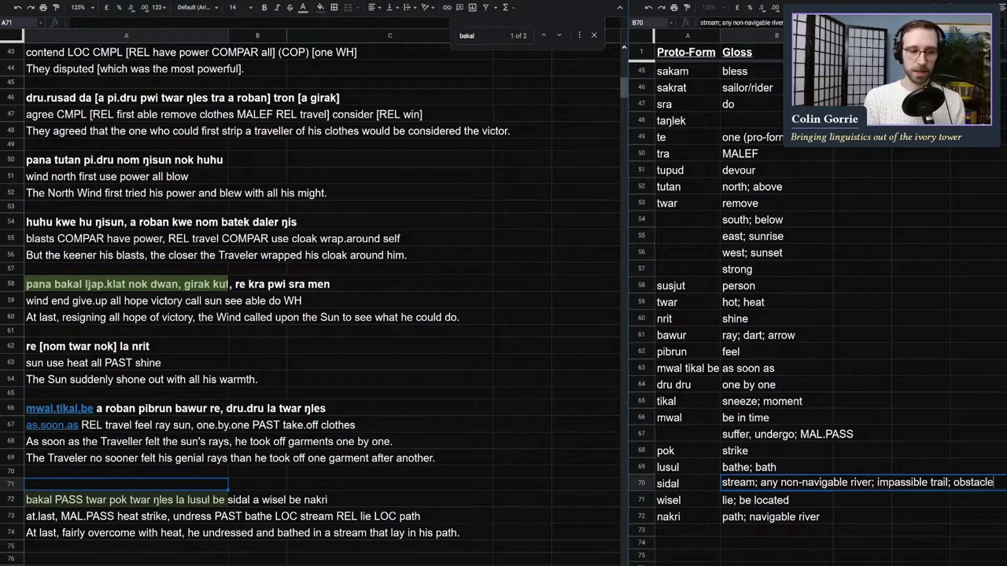
pyautogui.press('Return')
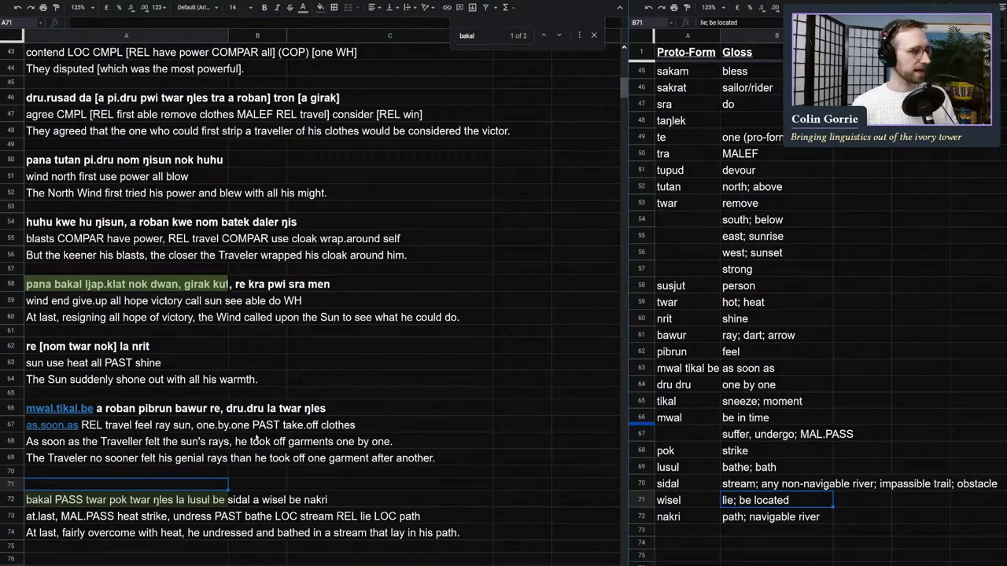
# Step: Enter "ŋasir" as the lexicon proto-form for "suffer, undergo; MAL.PASS", taking the ŋ character from the row 72 sentence
pyautogui.click(268, 409)
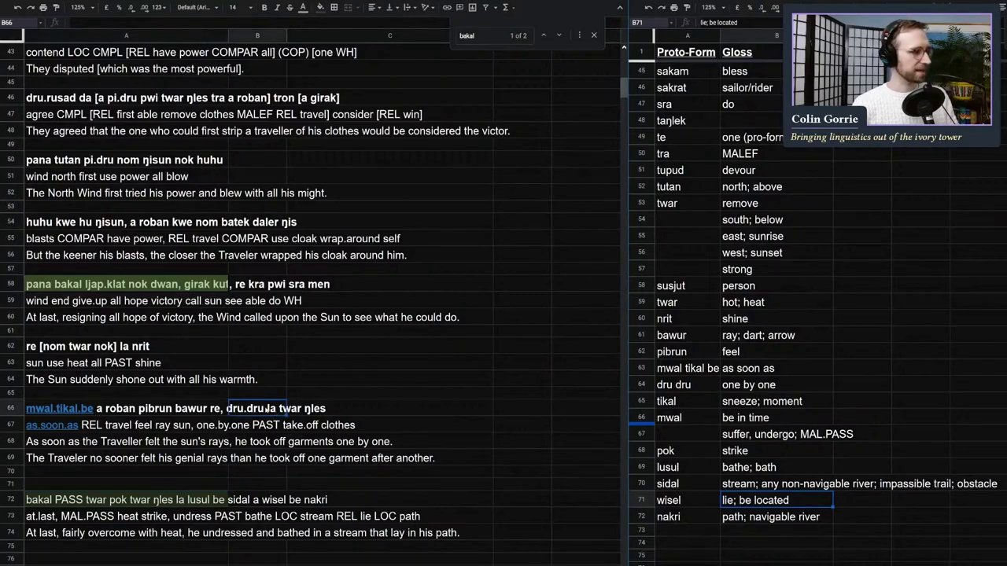
pyautogui.click(148, 499)
pyautogui.click(141, 22)
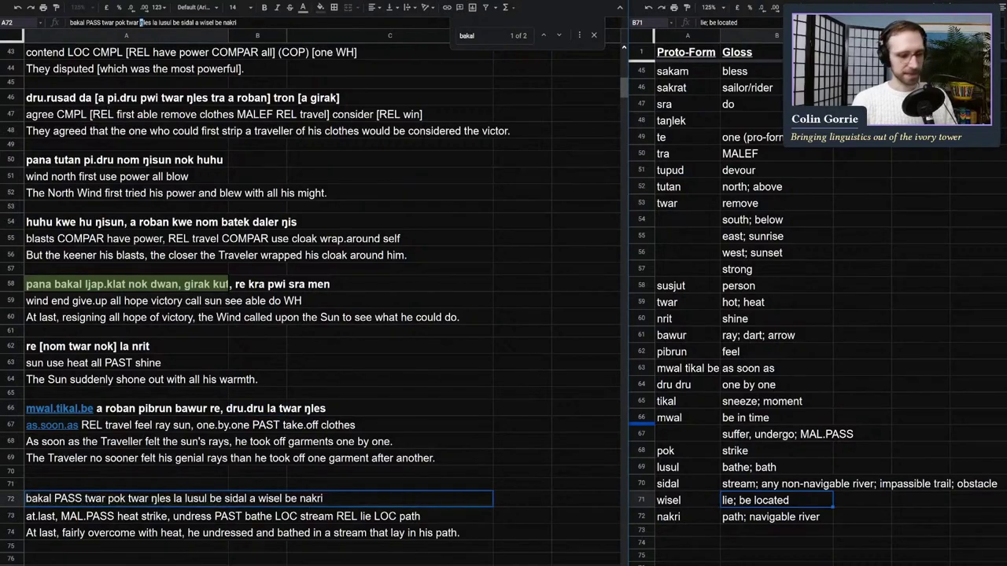
pyautogui.click(753, 419)
pyautogui.click(706, 437)
pyautogui.write('ŋasir')
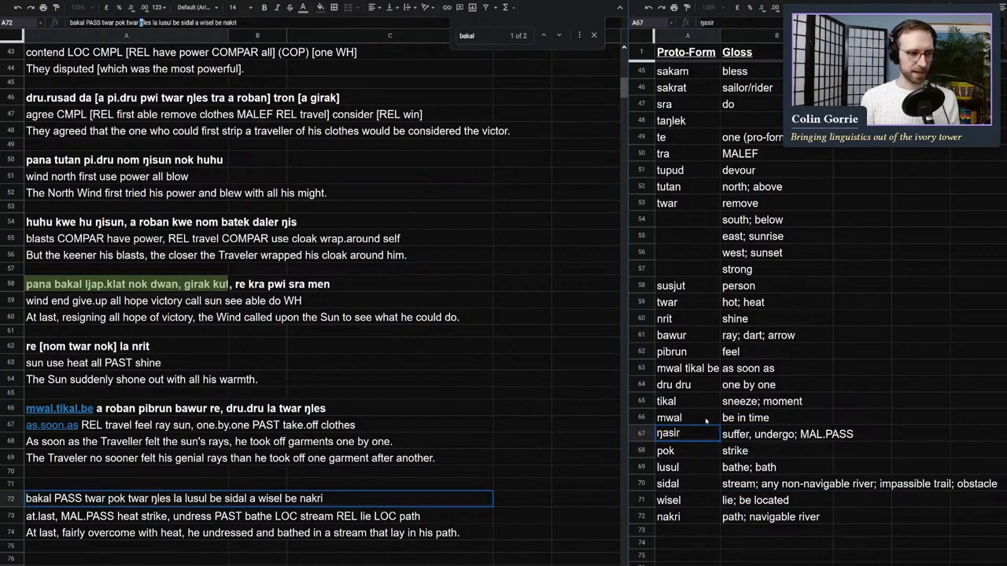
pyautogui.press('Return')
# Step: Copy "ŋasir" from the lexicon and replace the PASS placeholder in the row 72 sentence with it
pyautogui.doubleClick(676, 435)
pyautogui.moveTo(676, 434); pyautogui.dragTo(636, 425)
pyautogui.hotkey('ctrl', 'c')
pyautogui.click(394, 472)
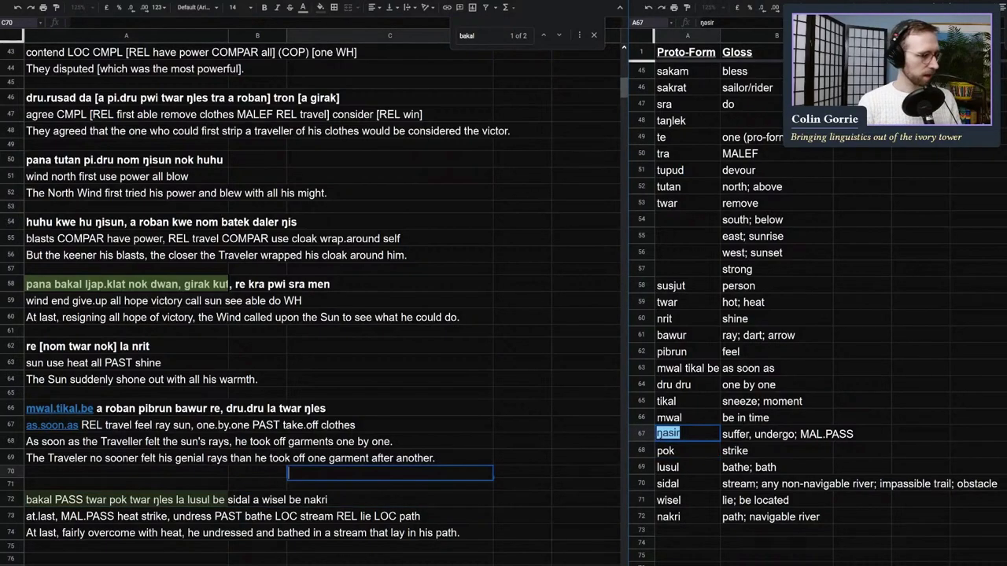
pyautogui.click(63, 500)
pyautogui.doubleClick(68, 500)
pyautogui.hotkey('ctrl', 'v')
pyautogui.click(96, 466)
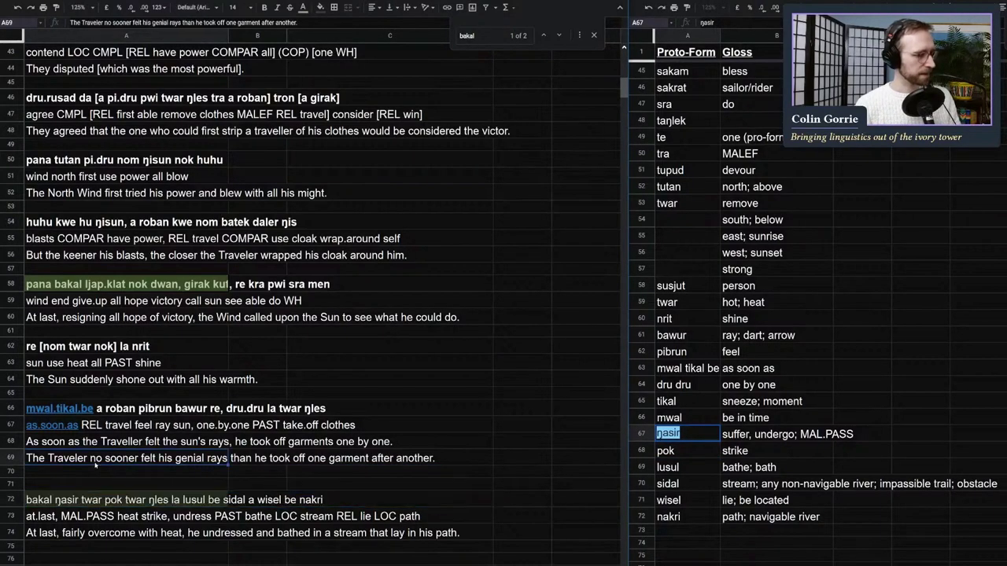
pyautogui.click(120, 487)
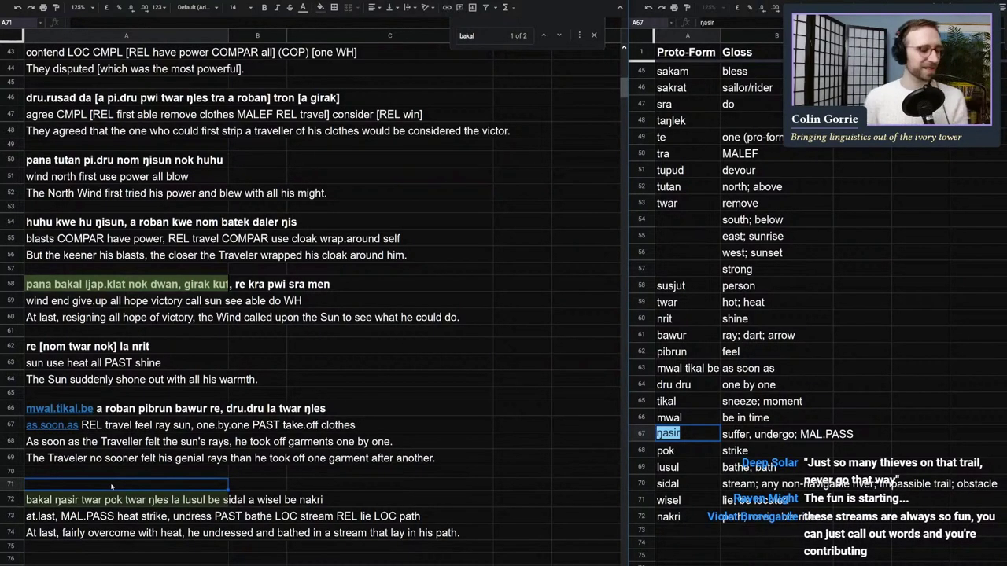
# Step: Make the row 72 proto-language sentence bold
pyautogui.click(156, 502)
pyautogui.hotkey('ctrl', 'b')
pyautogui.click(165, 483)
# Step: Reset the text colour of the row 66 sentence and remove the underline from its first word, "mwal.tikal.be"
pyautogui.press('Up')
pyautogui.press('Up')
pyautogui.press('Up')
pyautogui.press('Up')
pyautogui.press('Up')
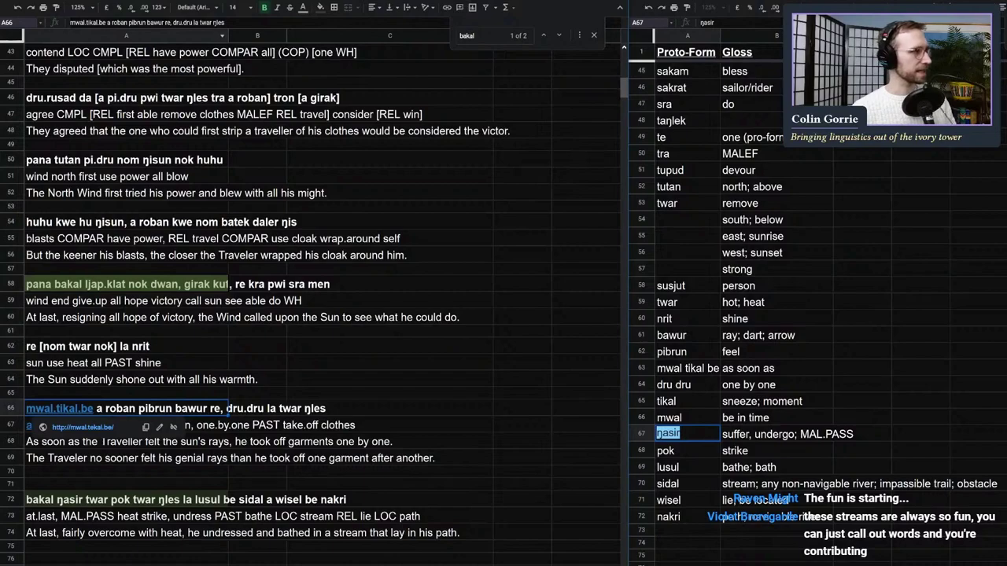
pyautogui.click(303, 7)
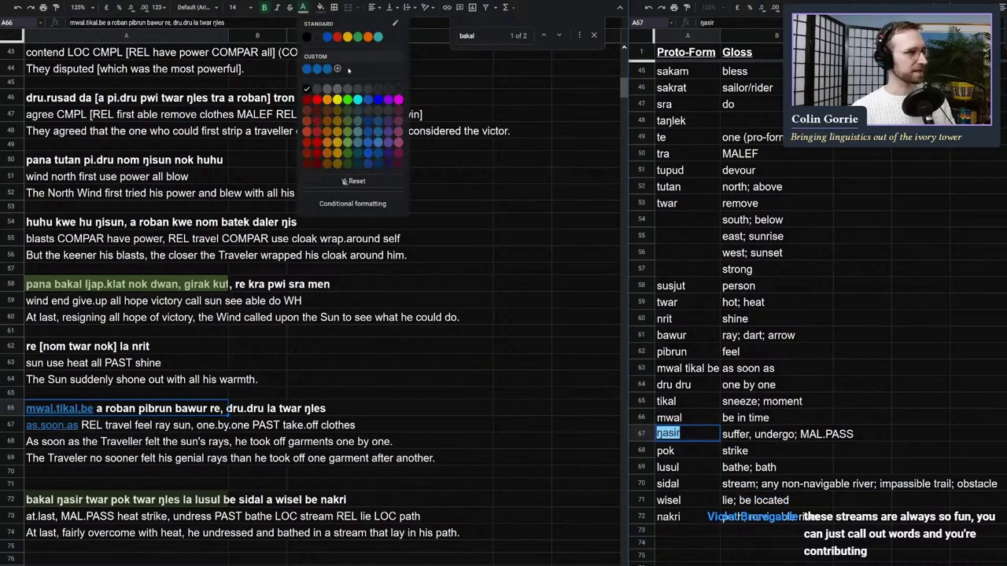
pyautogui.click(353, 182)
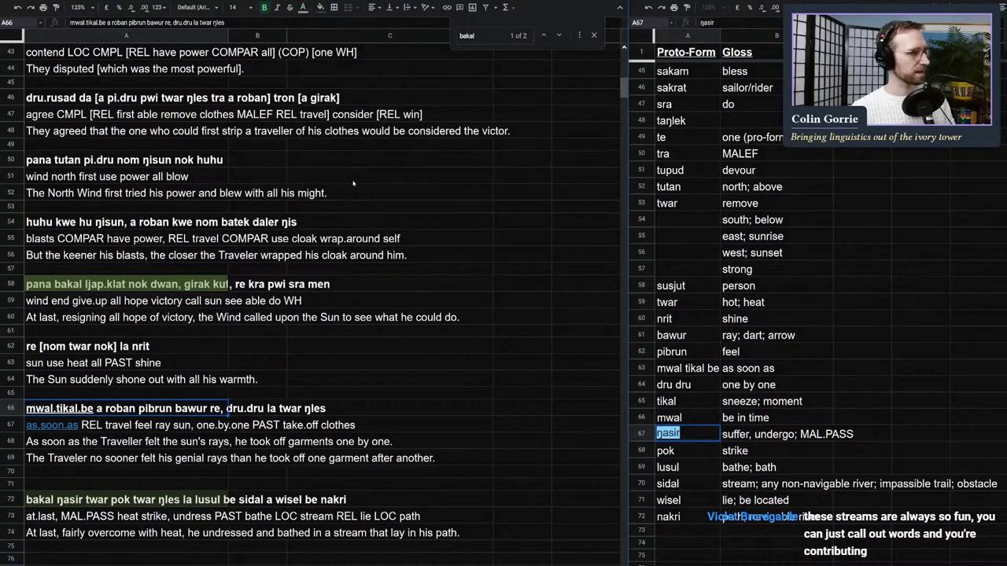
pyautogui.click(257, 346)
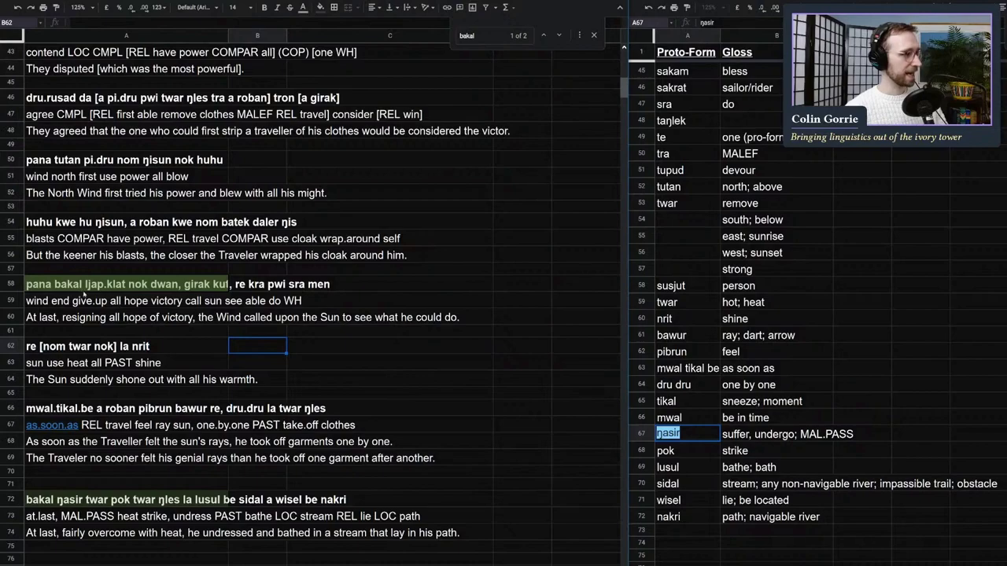
# Step: Close the search for "bakal" and insert a comma after "pok" in the row 72 sentence
pyautogui.click(593, 35)
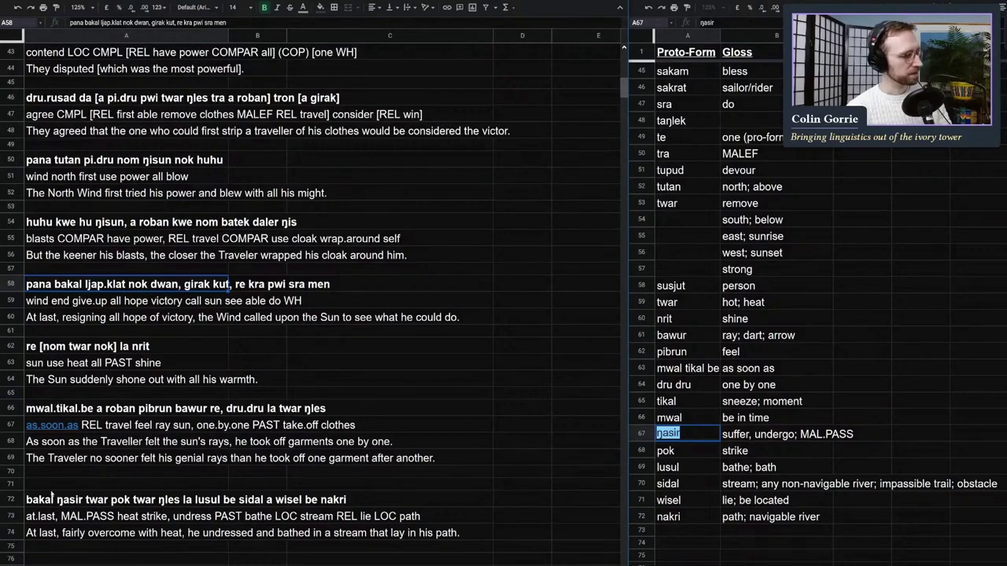
pyautogui.click(58, 488)
pyautogui.doubleClick(129, 499)
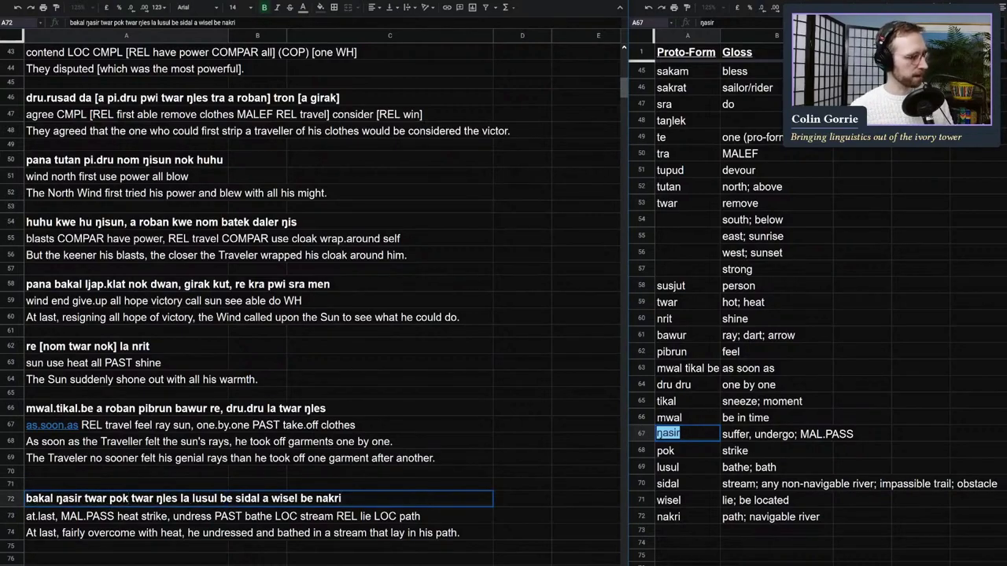
pyautogui.write(',')
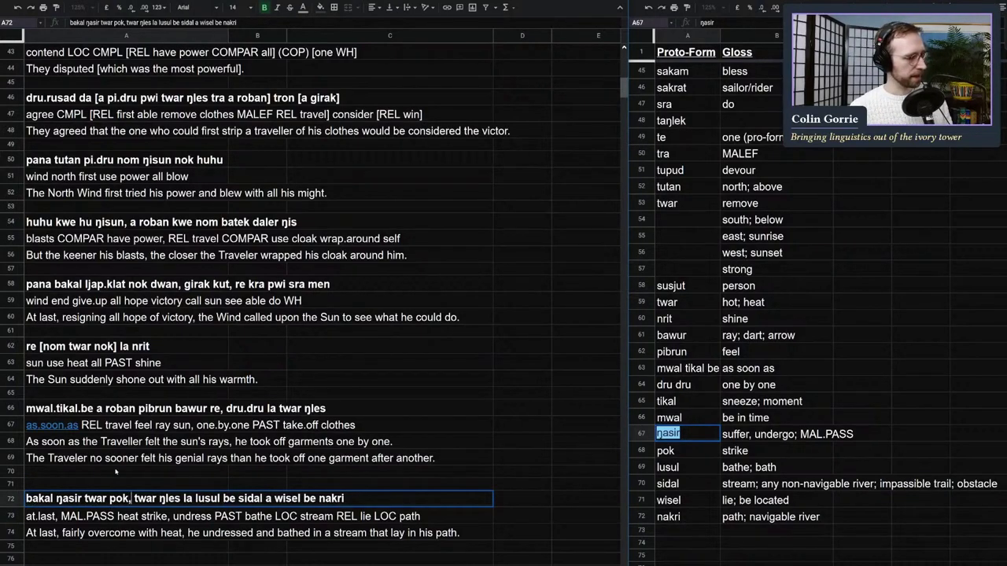
pyautogui.click(94, 472)
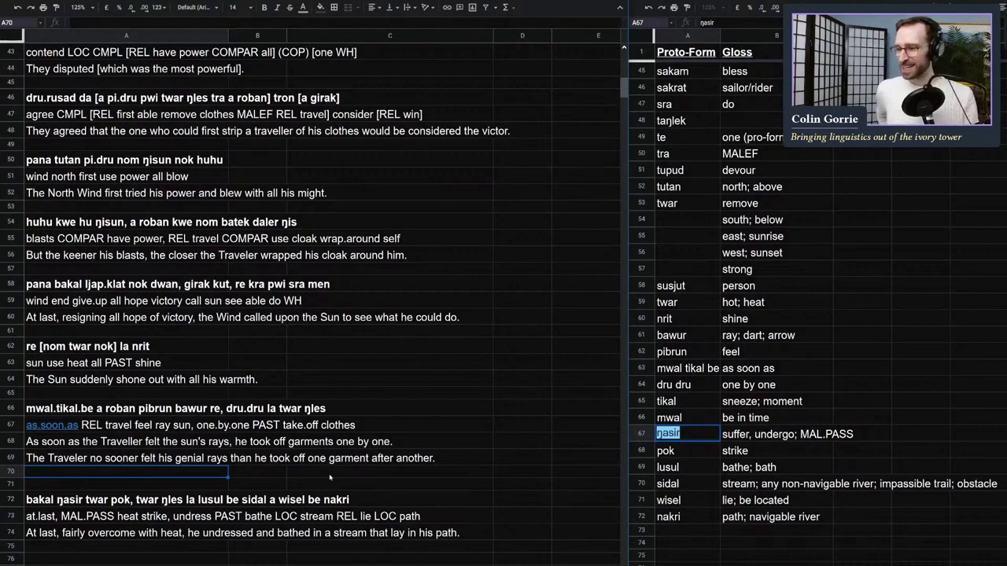
pyautogui.click(775, 368)
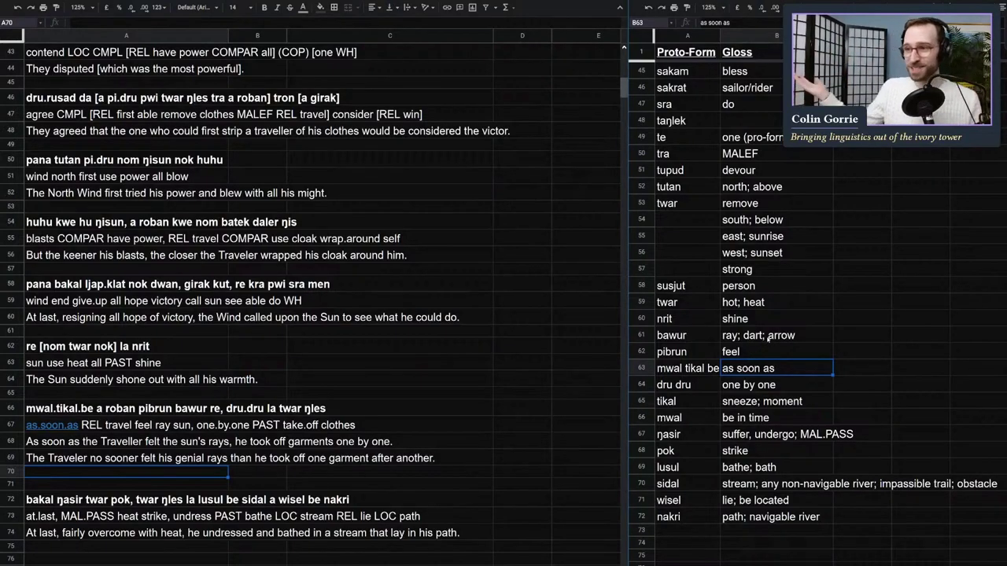
pyautogui.click(349, 338)
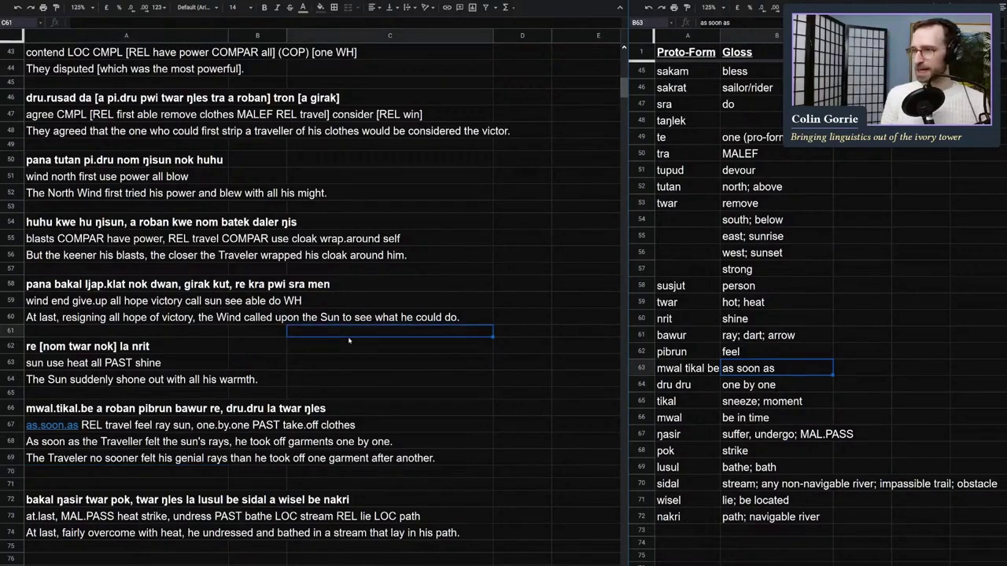